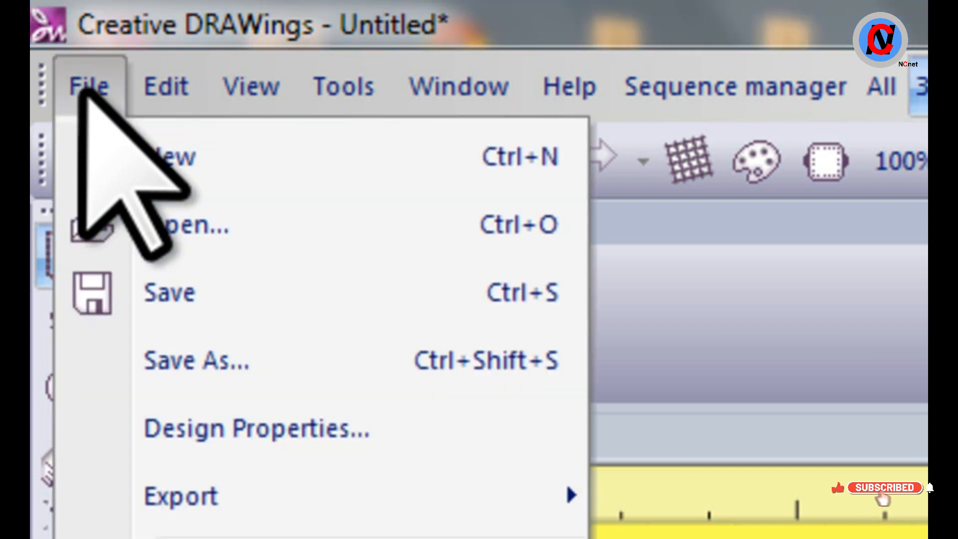
- Start a new design on Embroidery Heavy fabric with the <None> type and a yellow fabric color
{"action": "left_click", "coordinate": [80, 110]}
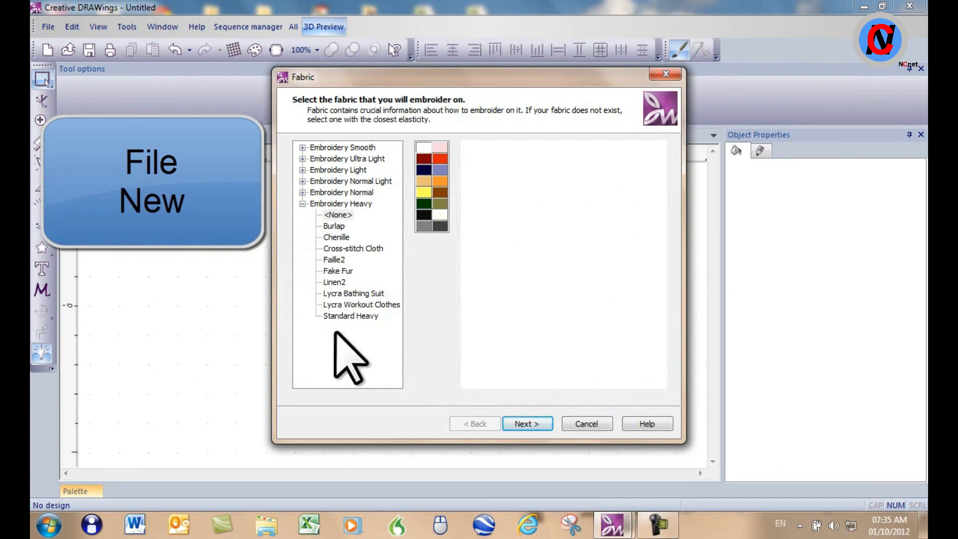
{"action": "left_click", "coordinate": [302, 204]}
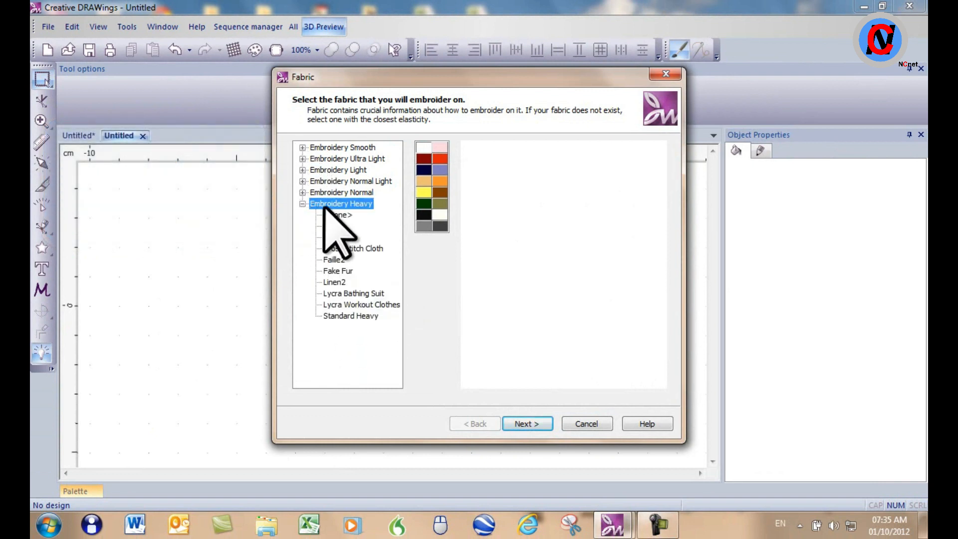
{"action": "left_click", "coordinate": [331, 215]}
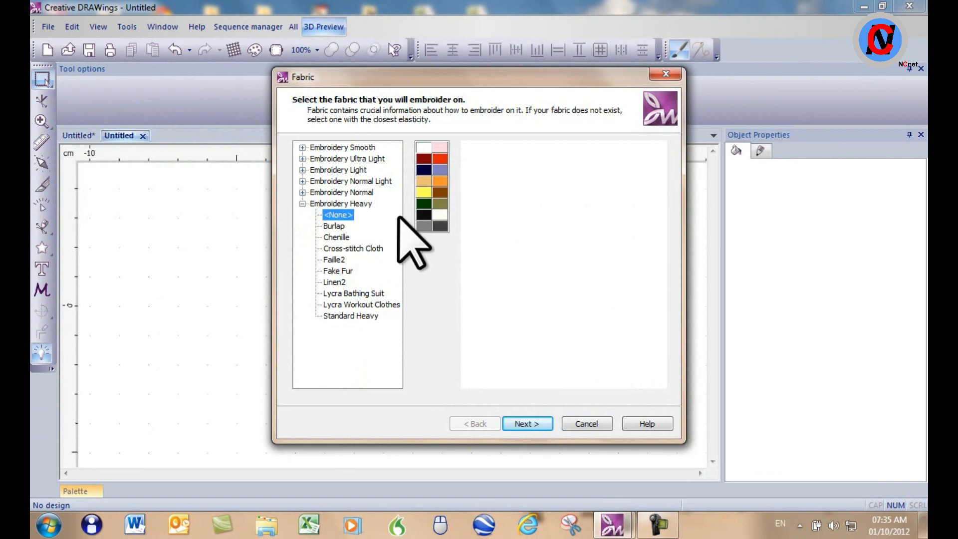
{"action": "left_click", "coordinate": [423, 193]}
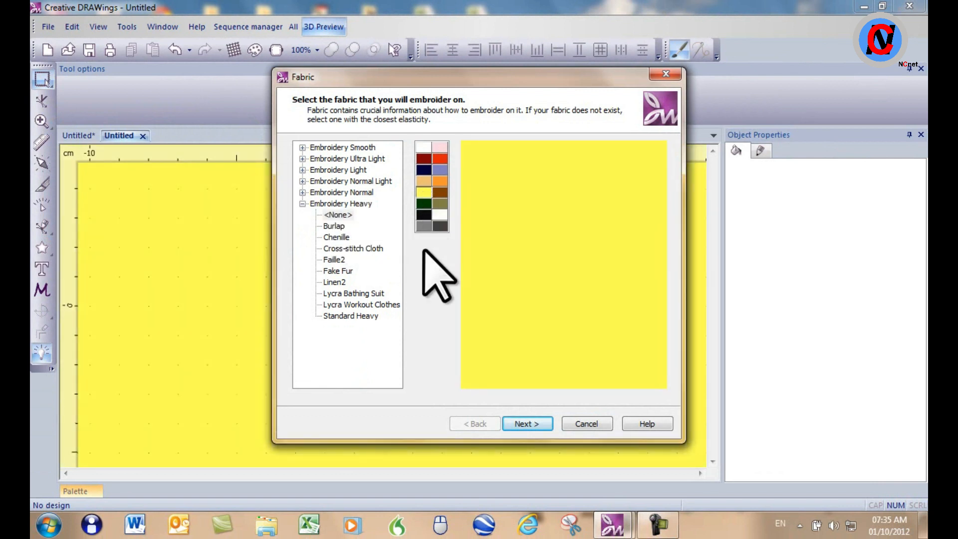
{"action": "left_click", "coordinate": [516, 423]}
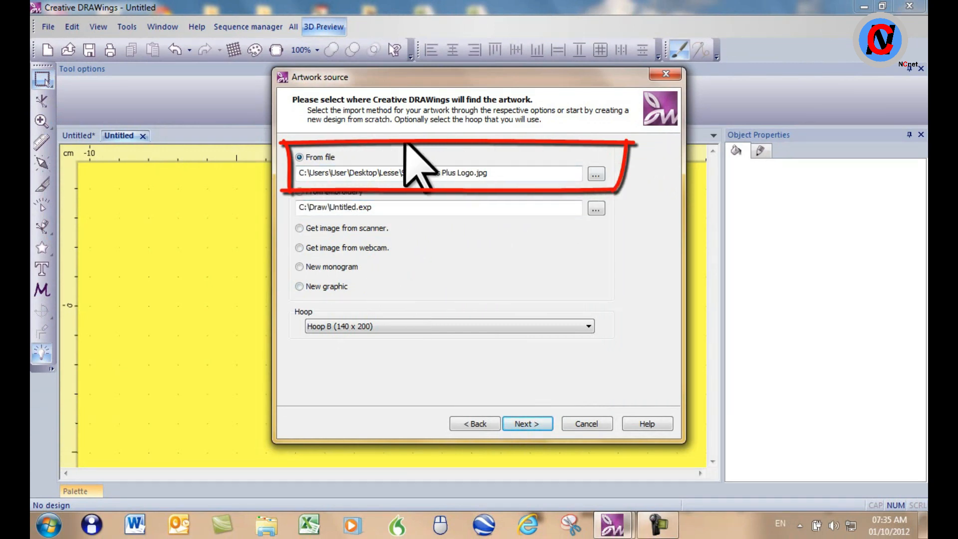
- Use Cards Plus Logo.jpg from the desktop's Lesse\Scan folder as the artwork file for the new design
{"action": "left_click", "coordinate": [596, 175]}
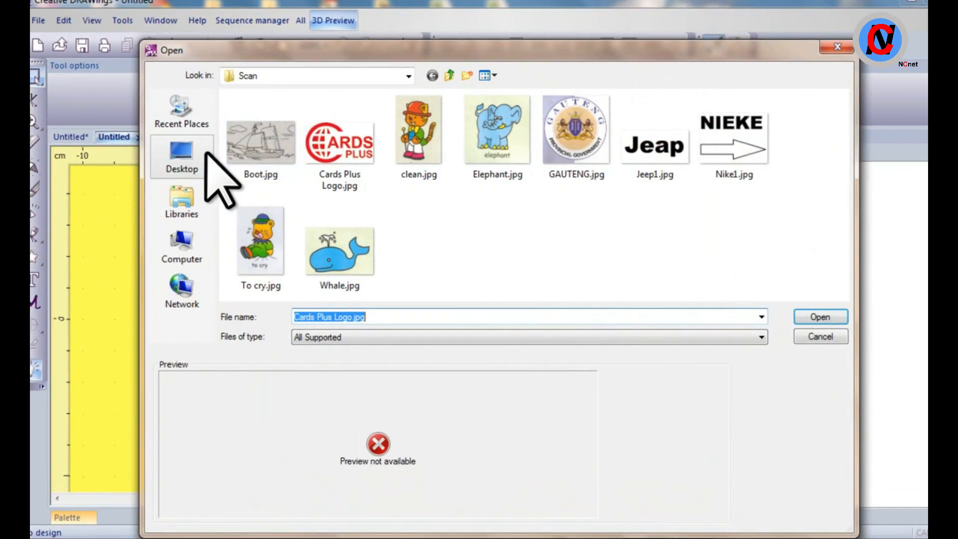
{"action": "left_click", "coordinate": [206, 155]}
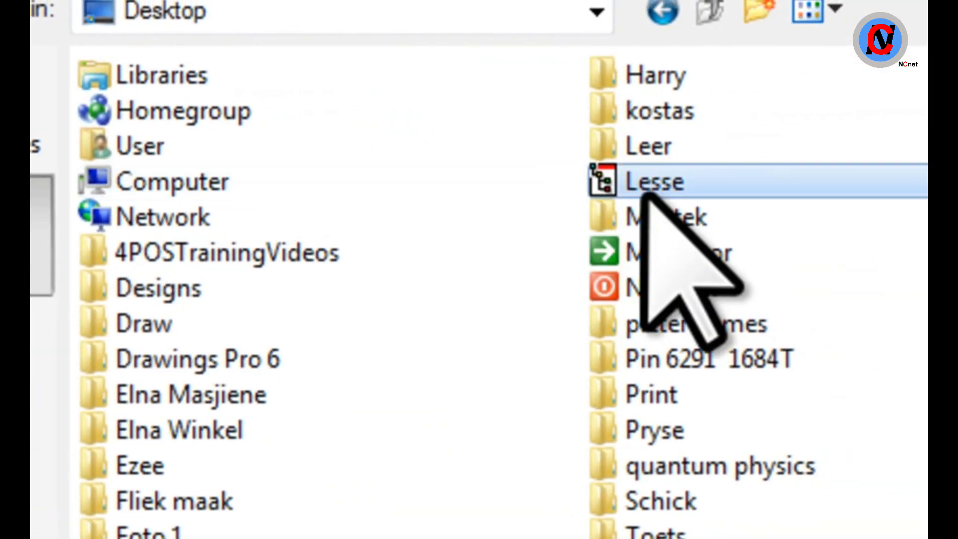
{"action": "left_click", "coordinate": [818, 177]}
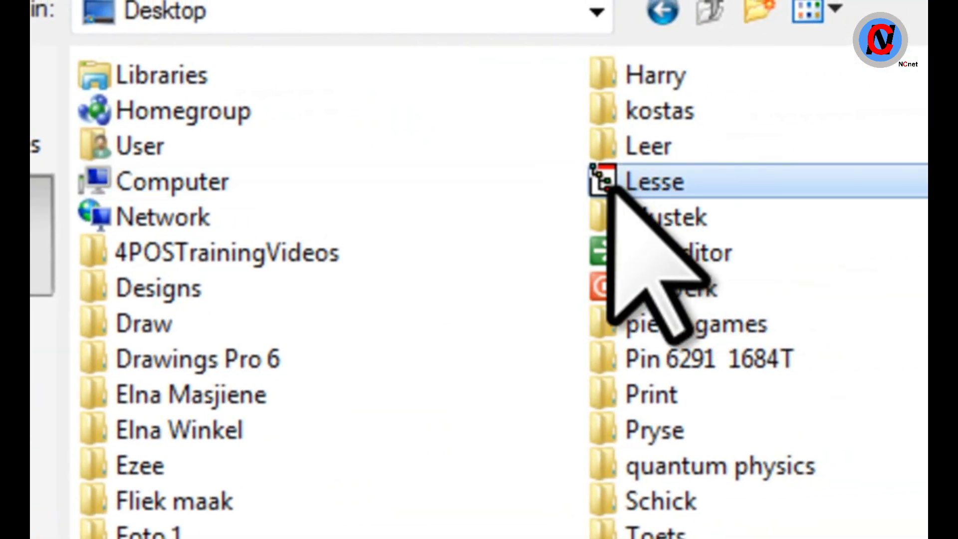
{"action": "double_click", "coordinate": [629, 186]}
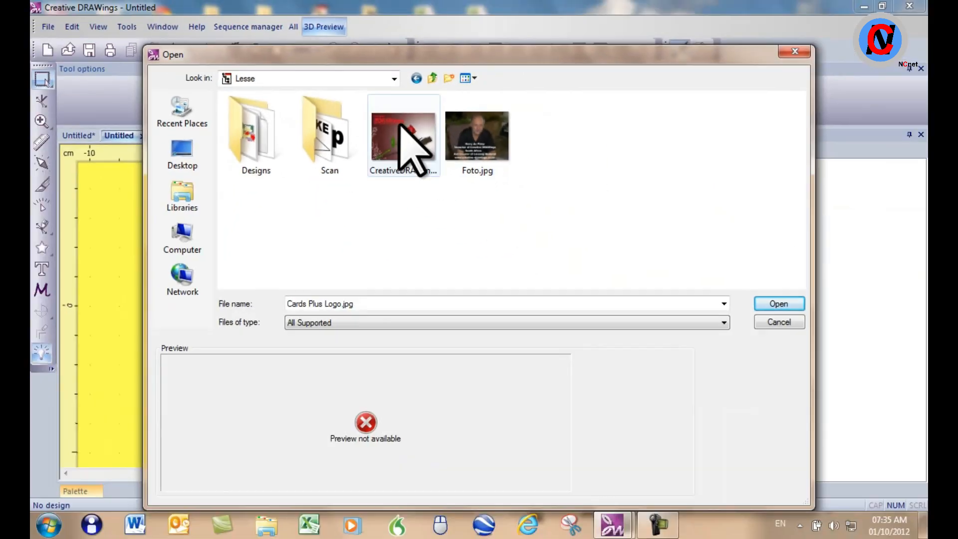
{"action": "left_click", "coordinate": [320, 122]}
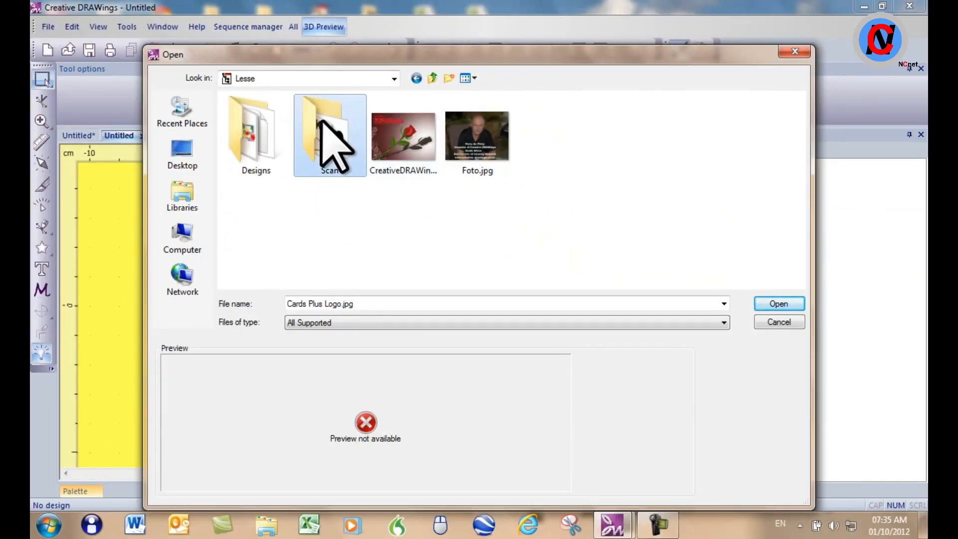
{"action": "double_click", "coordinate": [322, 125]}
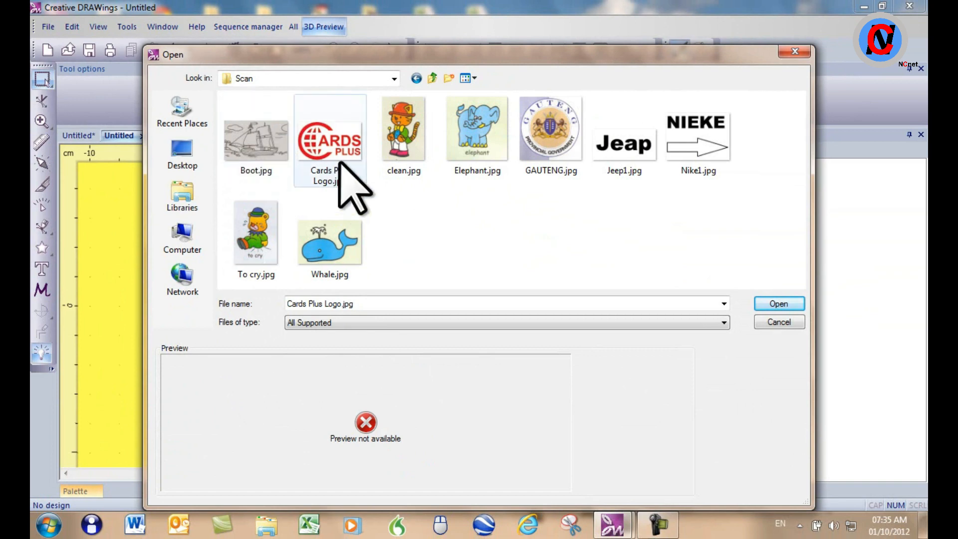
{"action": "left_click", "coordinate": [332, 161]}
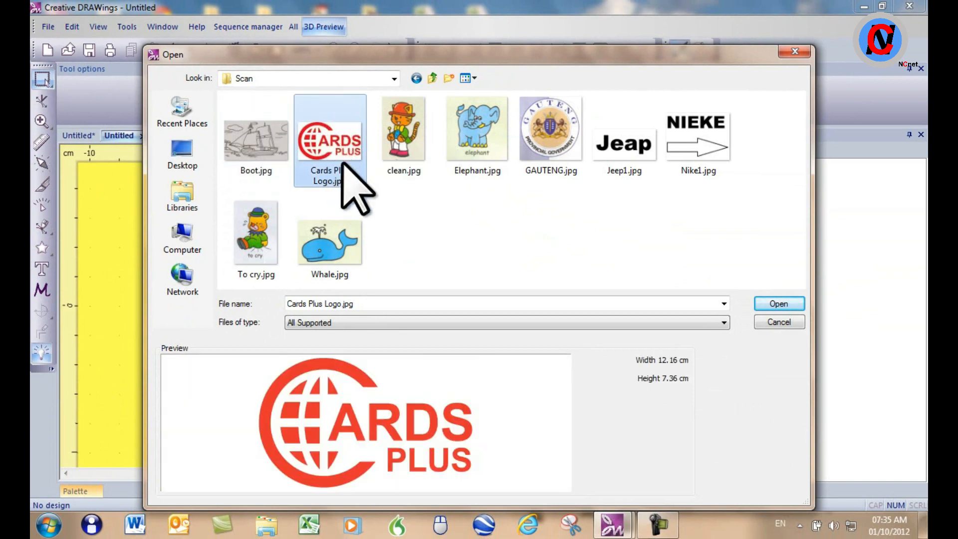
{"action": "left_click", "coordinate": [779, 303]}
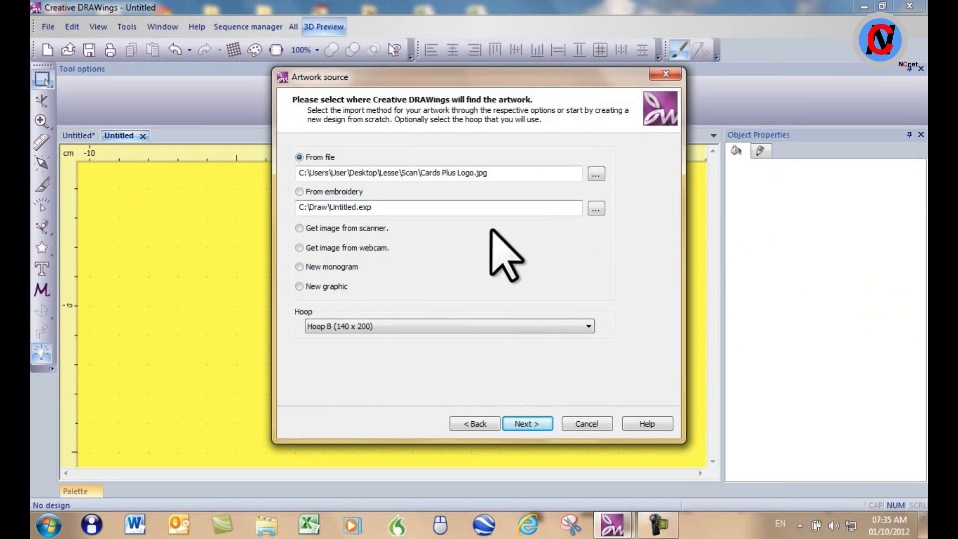
{"action": "left_click", "coordinate": [528, 423]}
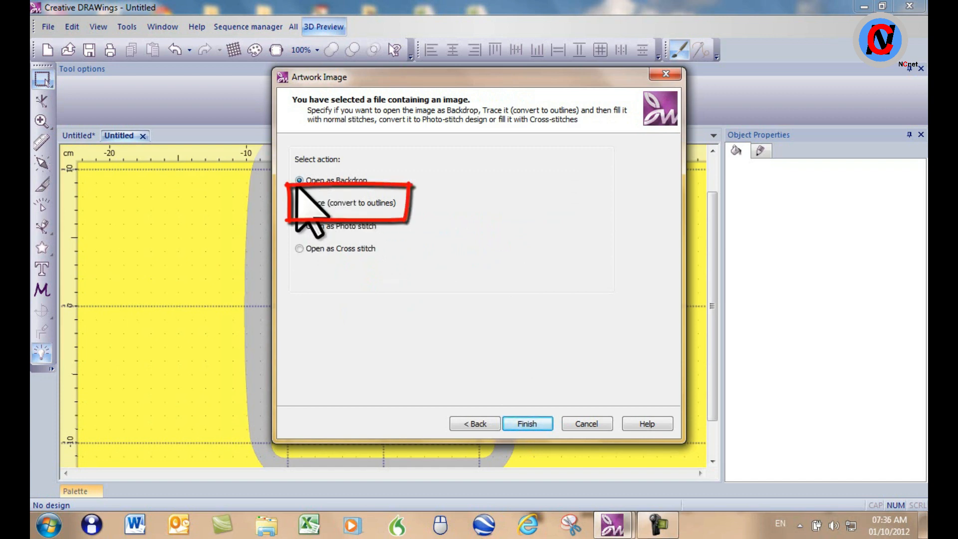
- Trace the logo image into outlines at 120% scale with a color limit of 2 and finish the design setup
{"action": "left_click", "coordinate": [299, 203]}
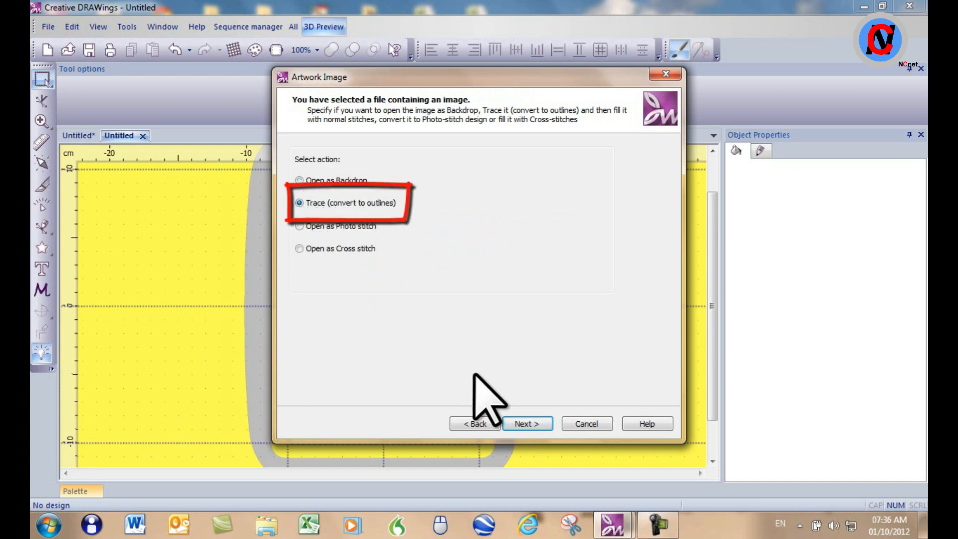
{"action": "left_click", "coordinate": [511, 424]}
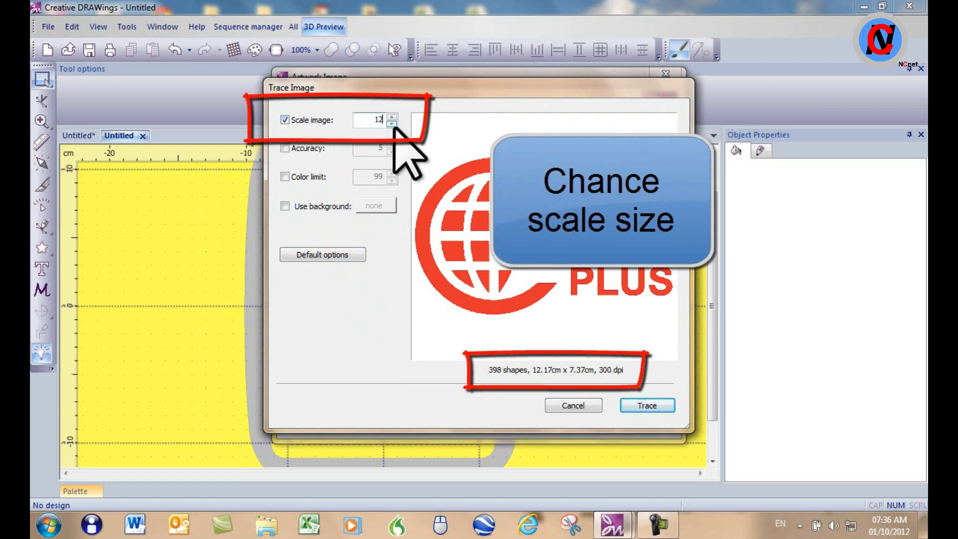
{"action": "type", "text": "0"}
{"action": "key", "text": "Return"}
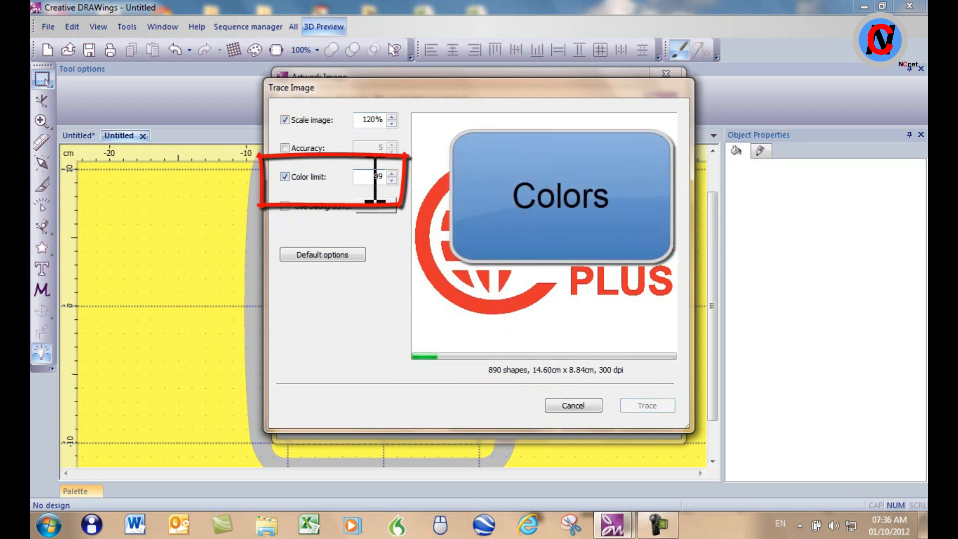
{"action": "type", "text": "2"}
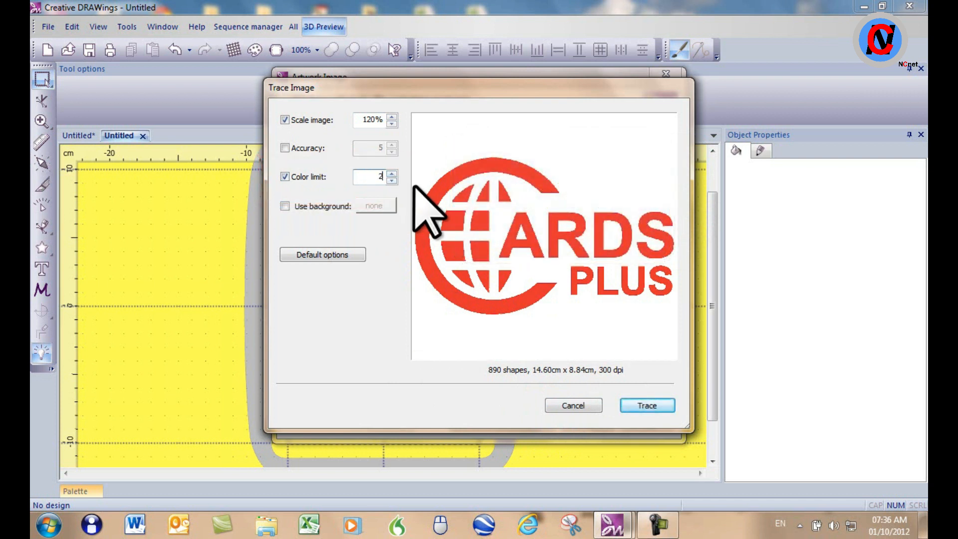
{"action": "left_click", "coordinate": [643, 406]}
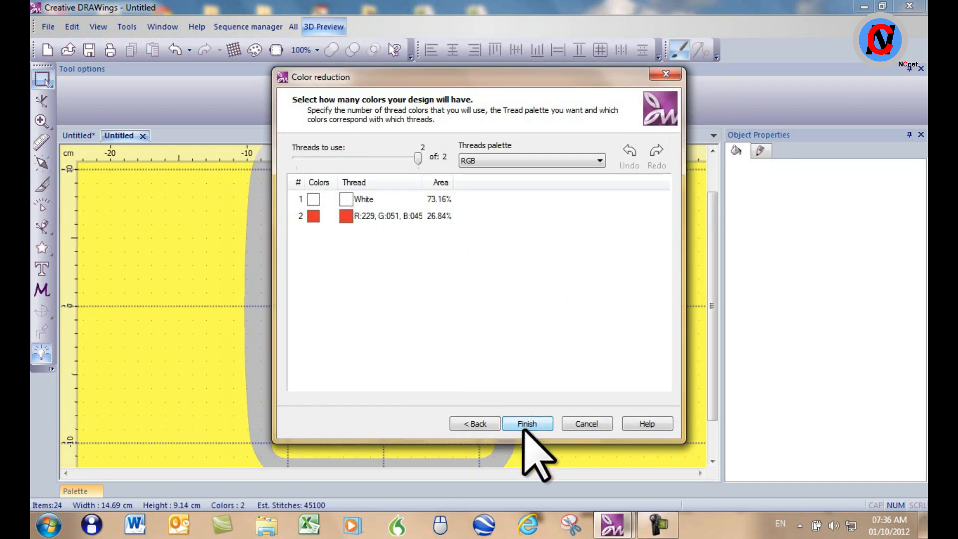
{"action": "left_click", "coordinate": [525, 427]}
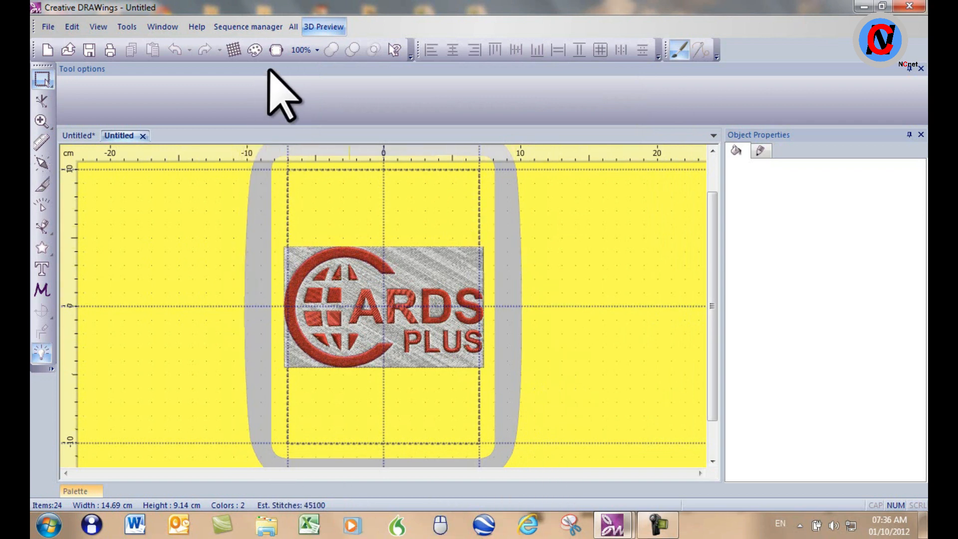
- Rotate the hoop by 90°
{"action": "left_click", "coordinate": [273, 50]}
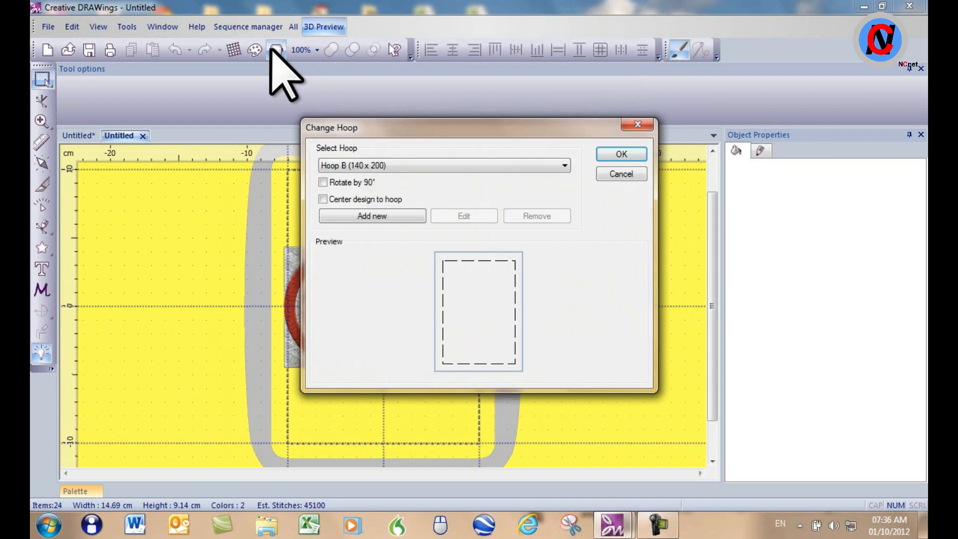
{"action": "left_click", "coordinate": [322, 182]}
{"action": "left_click", "coordinate": [608, 154]}
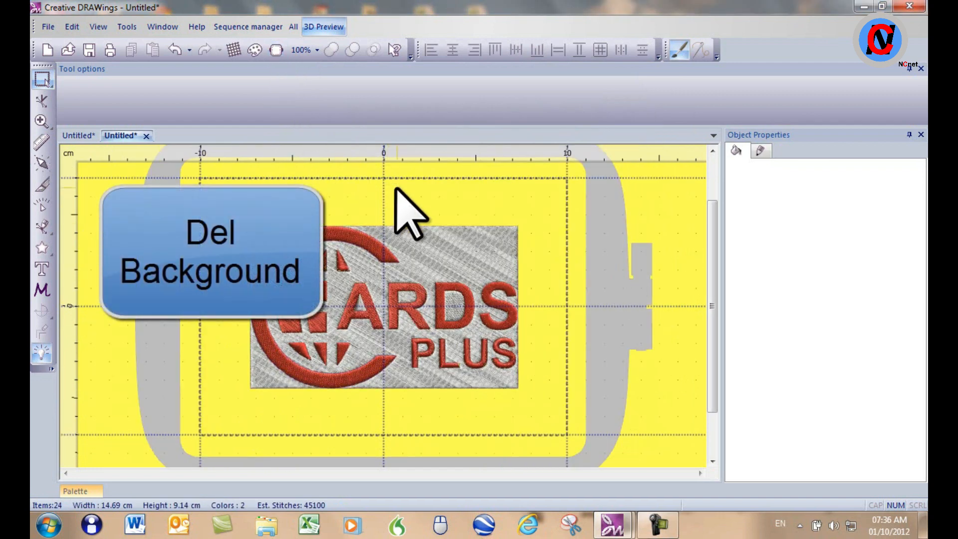
- Delete the white background rectangle behind the logo
{"action": "scroll", "coordinate": [368, 306], "scroll_direction": "up", "scroll_amount": 2}
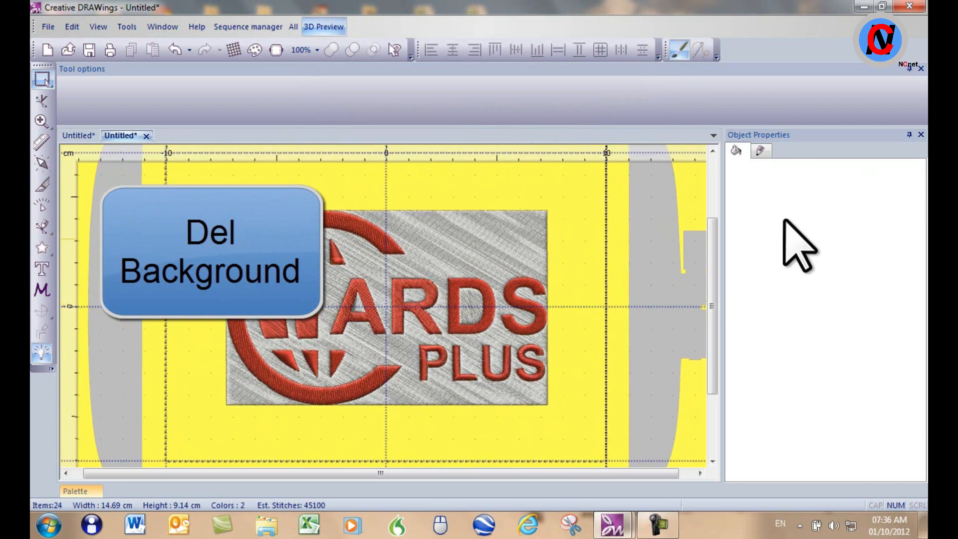
{"action": "left_click", "coordinate": [533, 231]}
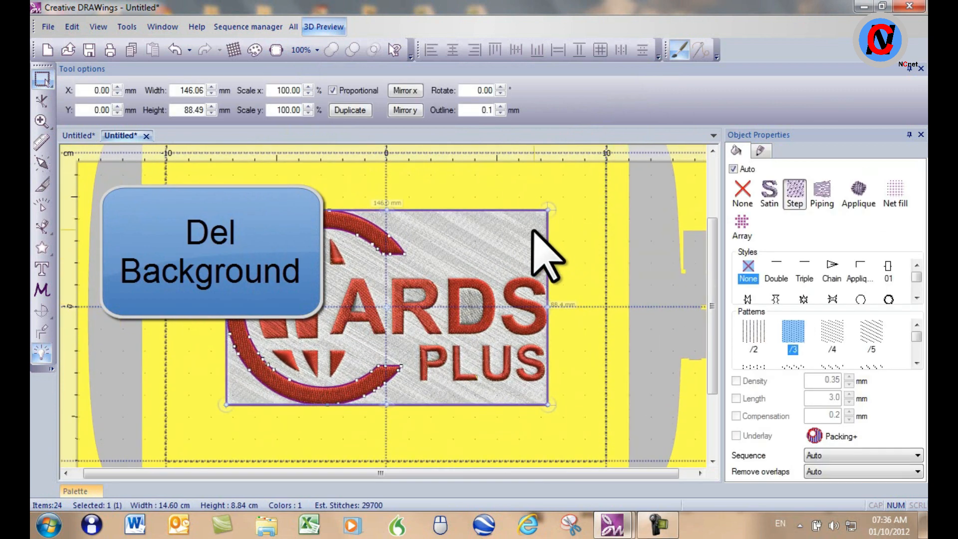
{"action": "key", "text": "Delete"}
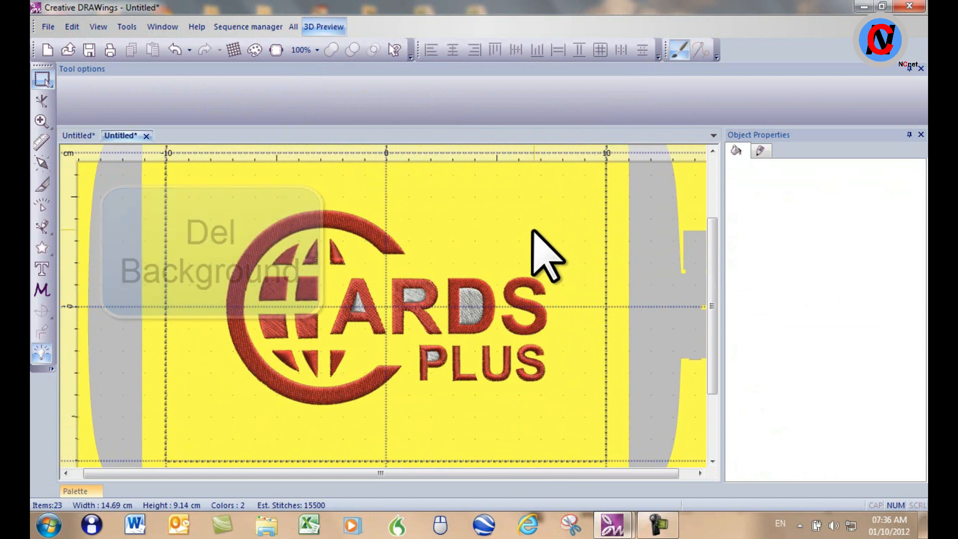
- Try deleting the white shape inside the letter D and undo that deletion
{"action": "scroll", "coordinate": [460, 321], "scroll_direction": "up", "scroll_amount": 3}
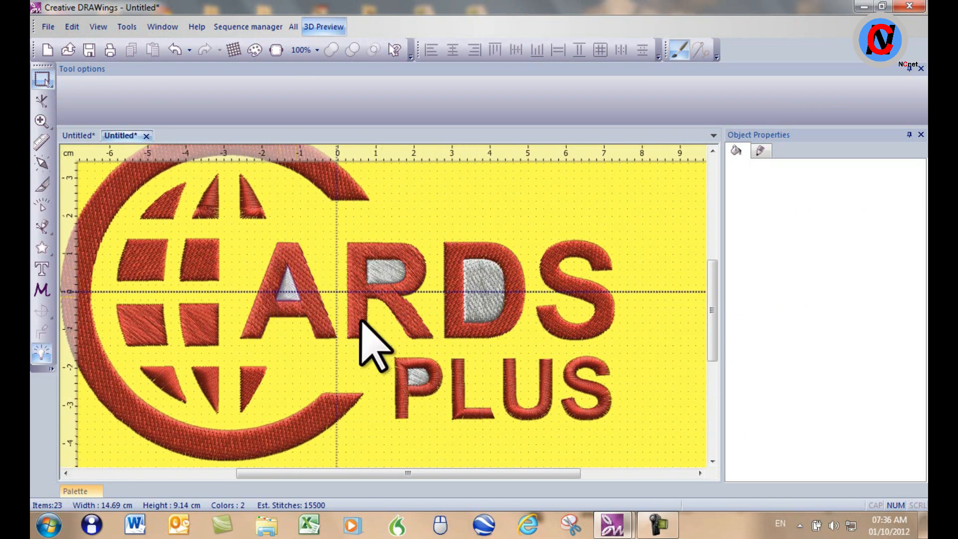
{"action": "left_click", "coordinate": [482, 283]}
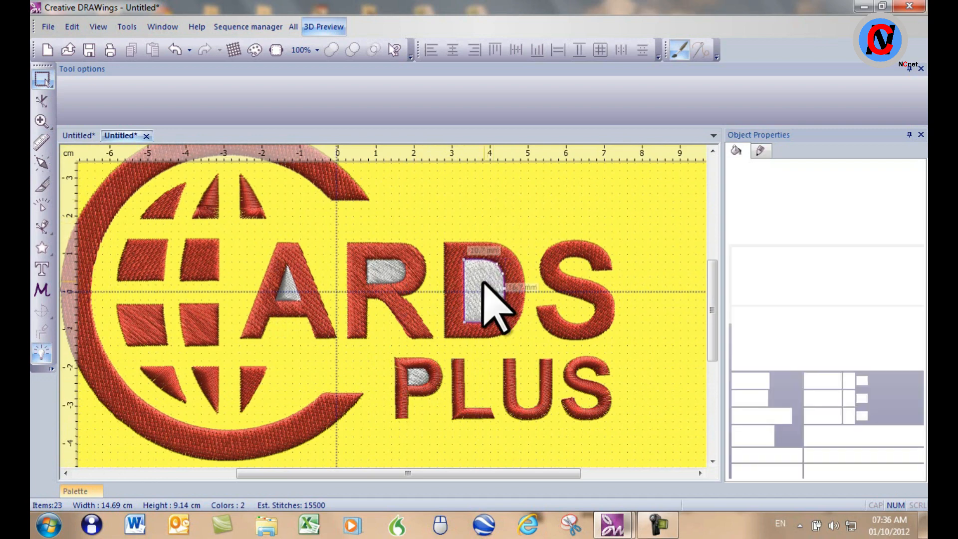
{"action": "key", "text": "ctrl+z"}
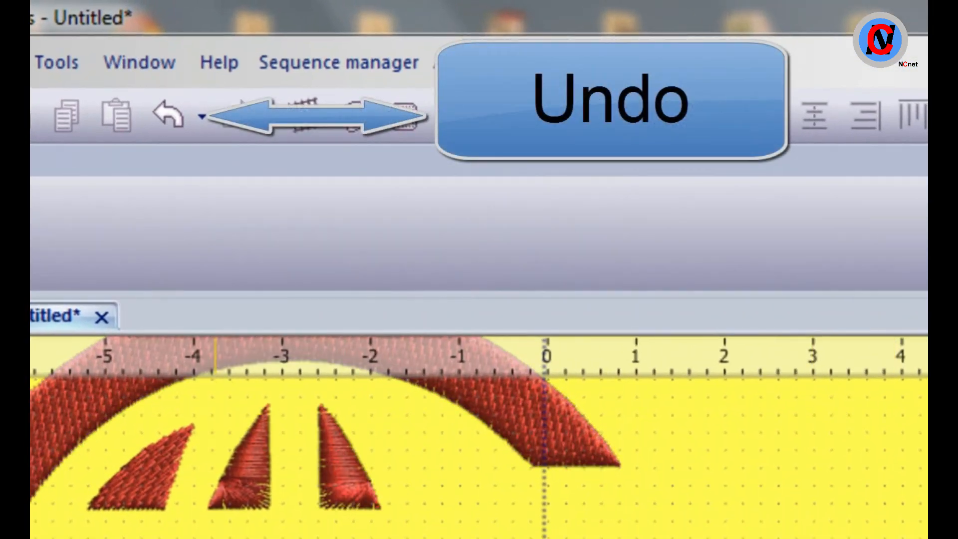
{"action": "left_click", "coordinate": [168, 111]}
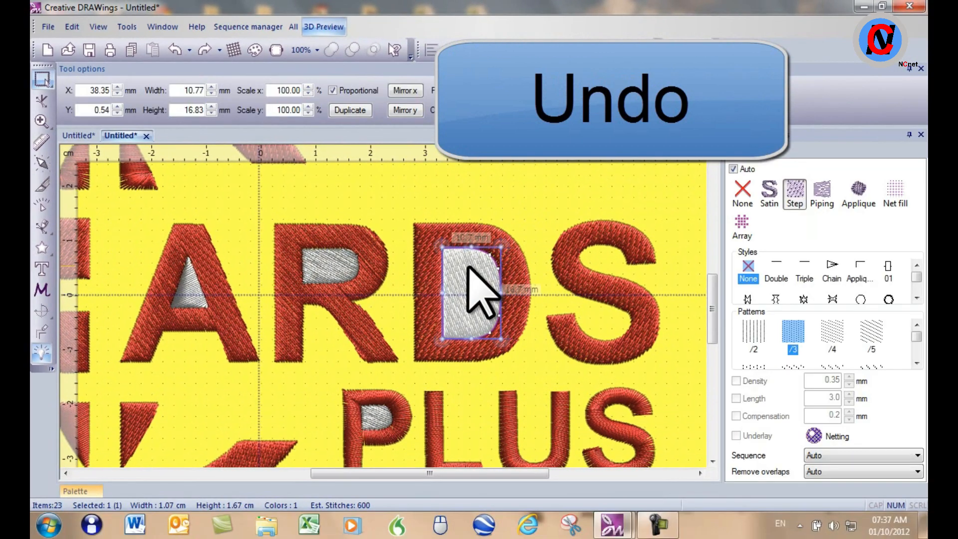
- Combine the letter D with the white shape inside it and clear the selection
{"action": "left_click", "coordinate": [524, 278], "text": "shift"}
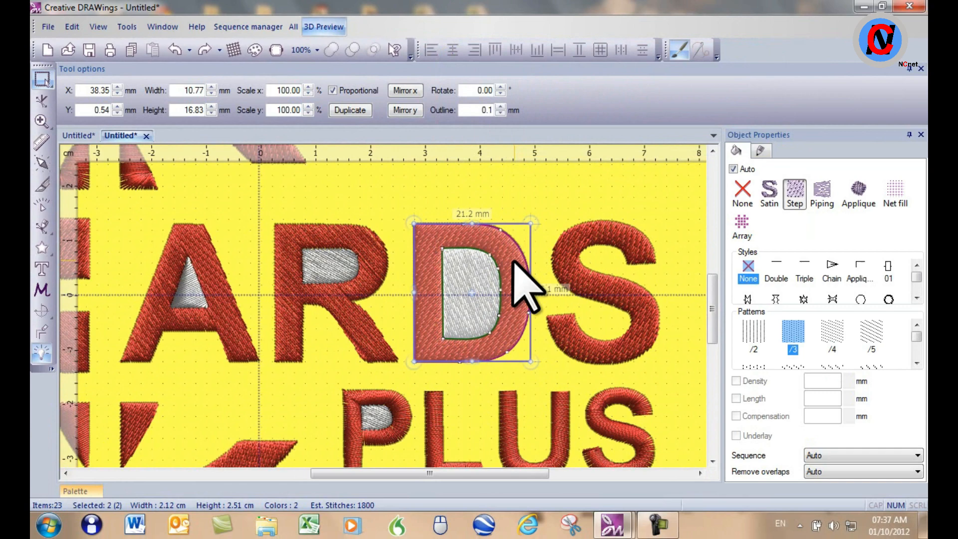
{"action": "right_click", "coordinate": [446, 244]}
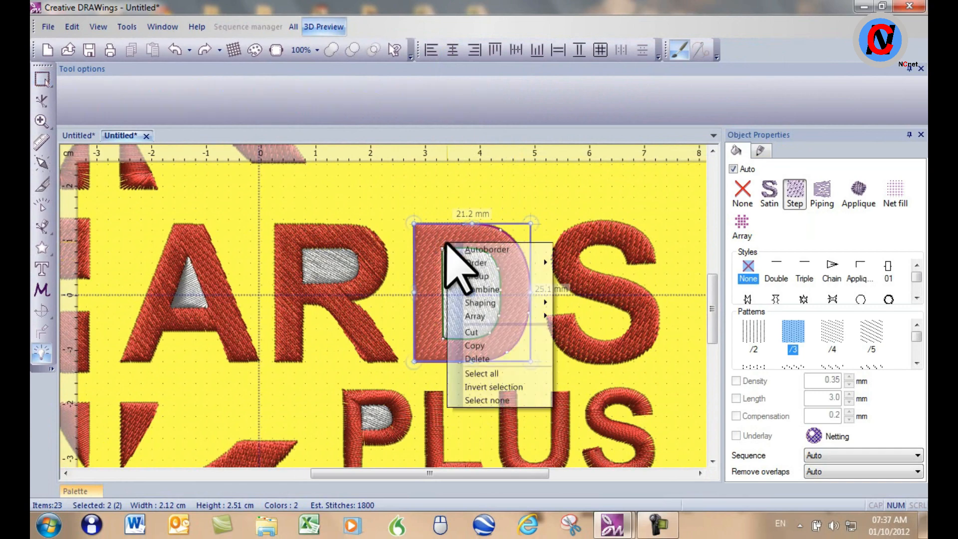
{"action": "left_click", "coordinate": [493, 291]}
{"action": "left_click", "coordinate": [533, 198]}
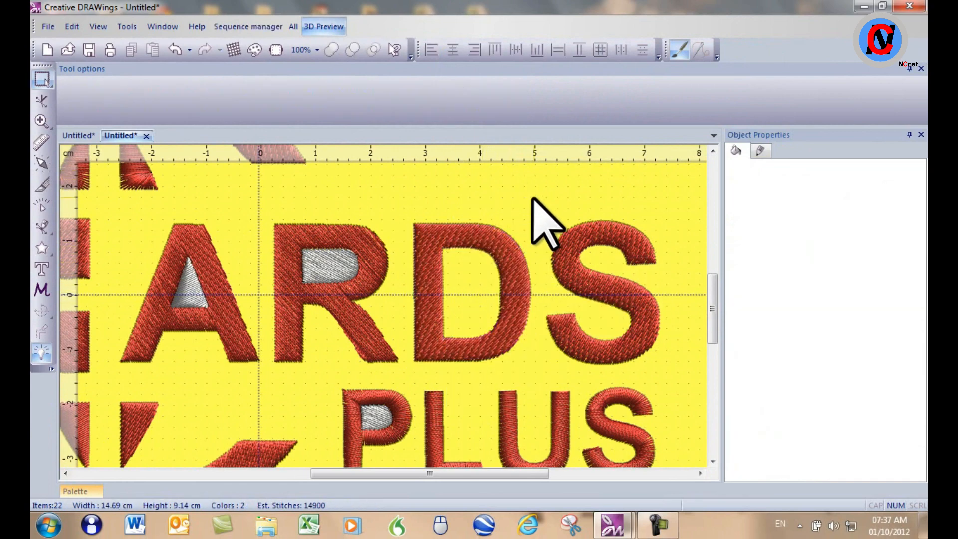
- Combine the letters A, R and P, their white inner shapes and the enclosed globe segment into one object
{"action": "scroll", "coordinate": [531, 198], "scroll_direction": "down", "scroll_amount": 2}
{"action": "left_click_drag", "start_coordinate": [267, 202], "coordinate": [476, 400]}
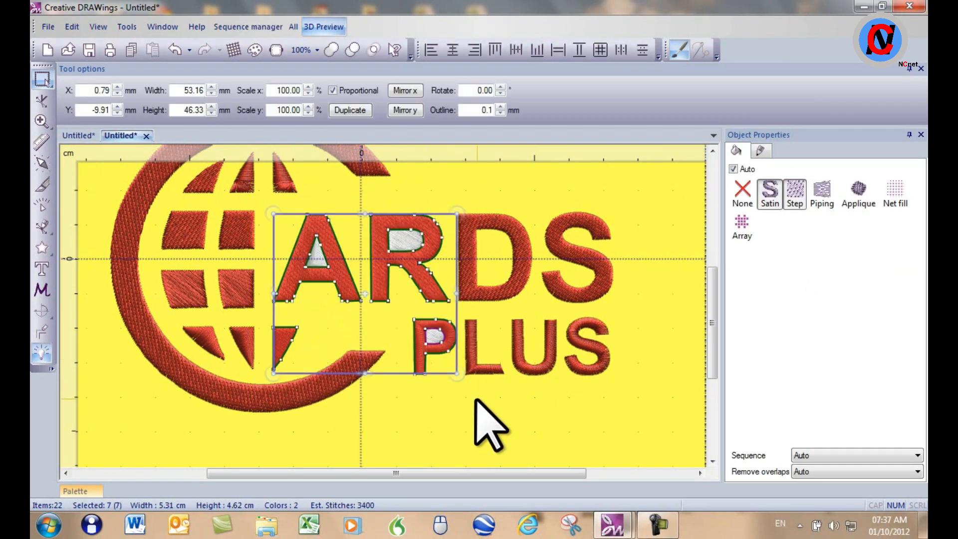
{"action": "right_click", "coordinate": [409, 311]}
{"action": "left_click", "coordinate": [440, 351]}
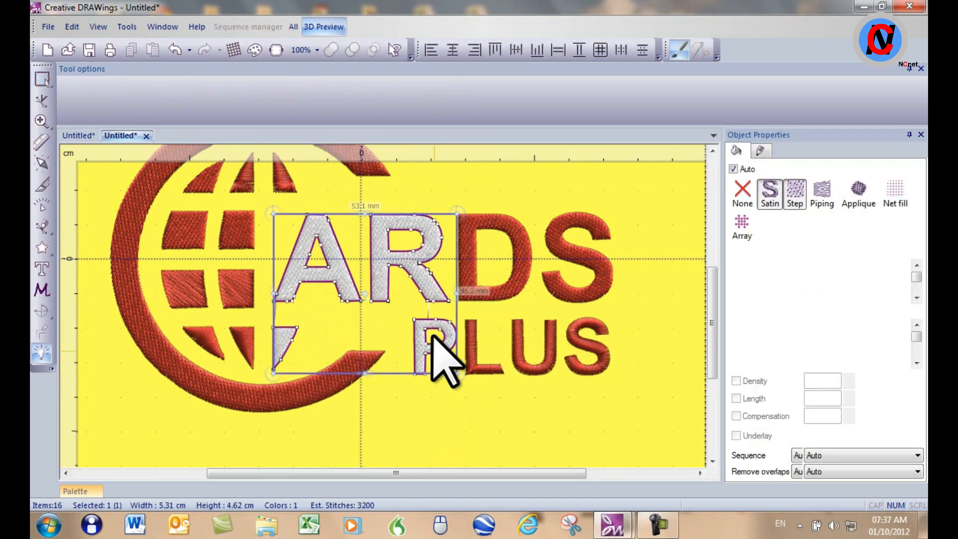
- Recolour the combined A, R, P and globe segment object red from the palette and clear the selection
{"action": "left_click", "coordinate": [75, 491]}
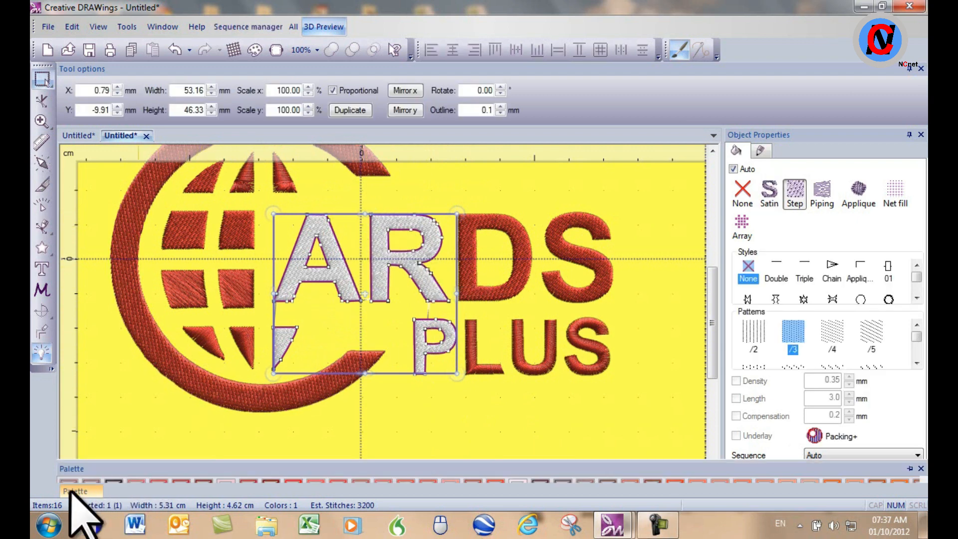
{"action": "left_click", "coordinate": [91, 472]}
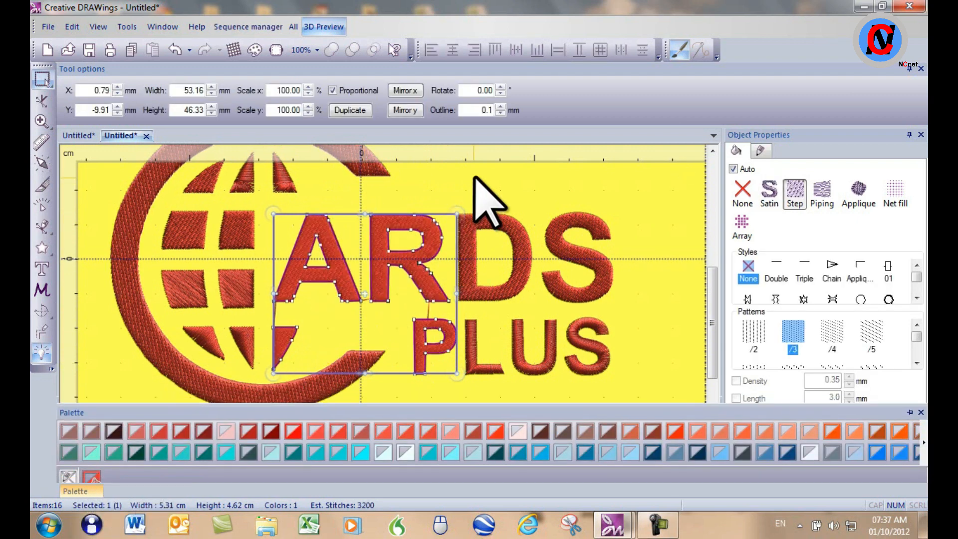
{"action": "left_click", "coordinate": [491, 197]}
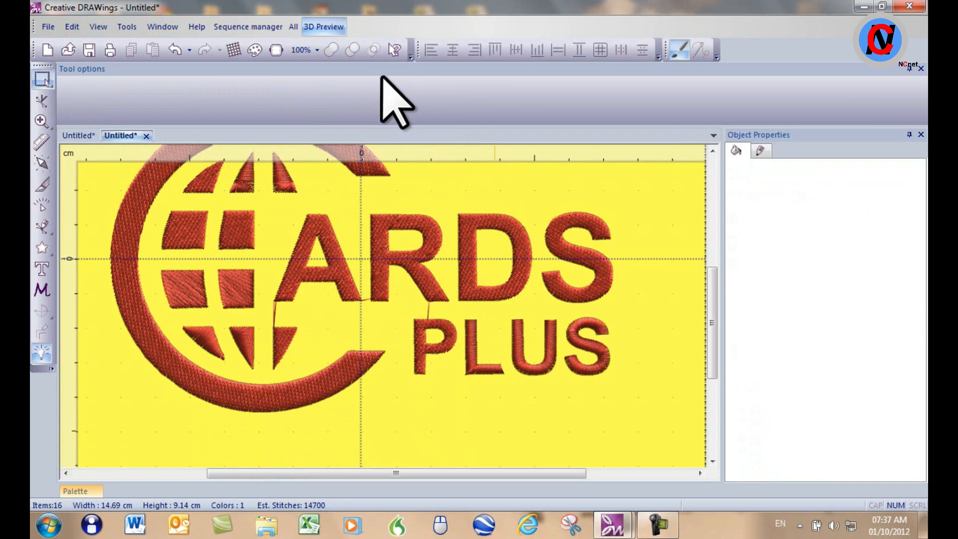
{"action": "scroll", "coordinate": [423, 155], "scroll_direction": "down", "scroll_amount": 3}
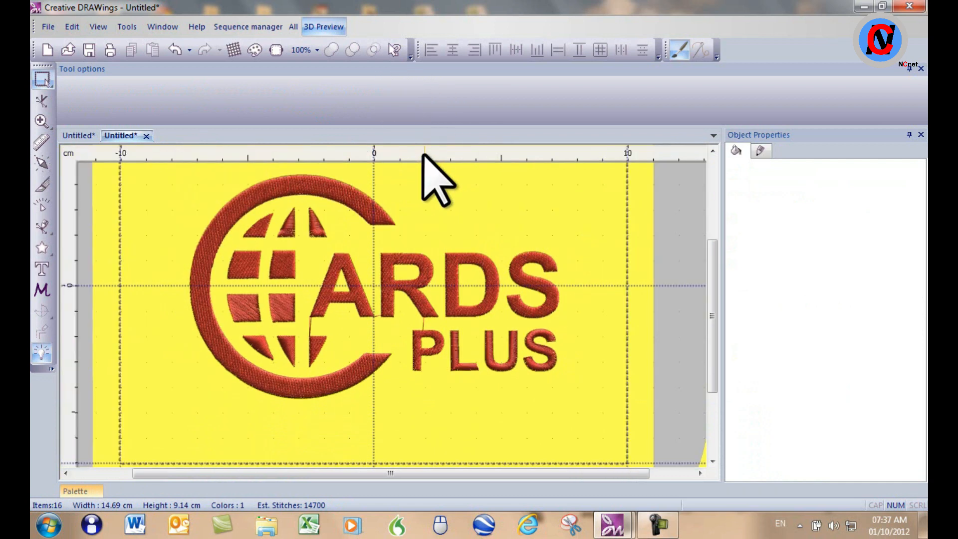
- Display the backdrop image behind the embroidery and switch between the full and dimmed embroidery views
{"action": "key", "text": "alt+2"}
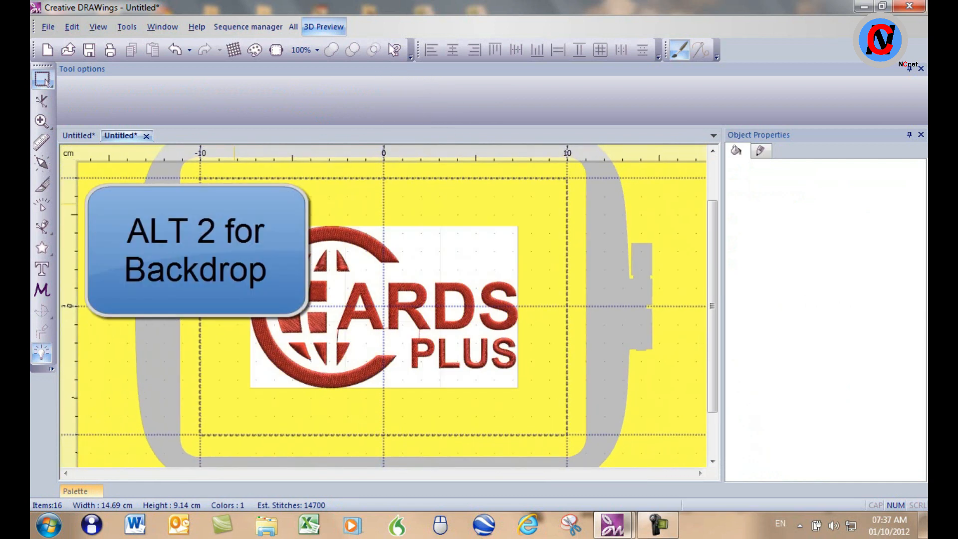
{"action": "key", "text": "alt+2"}
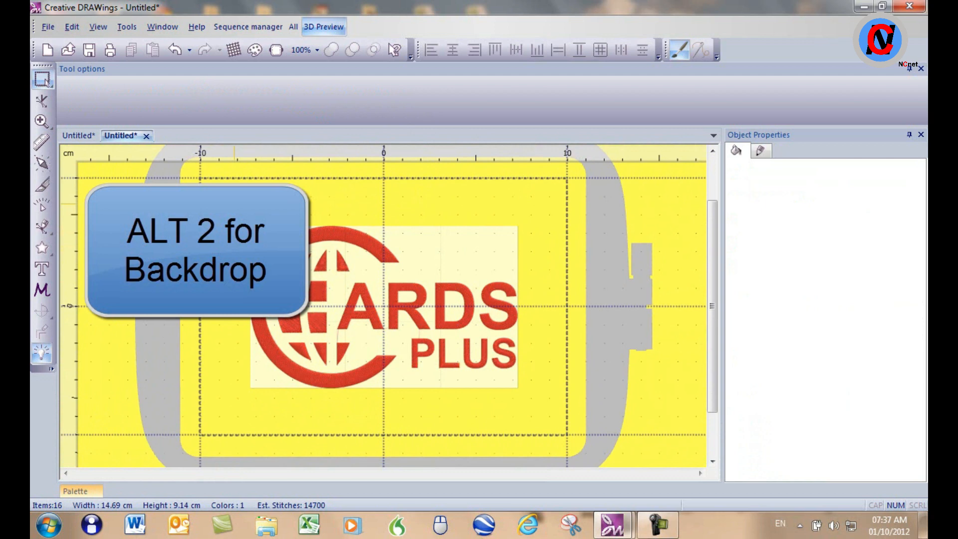
{"action": "key", "text": "alt+2"}
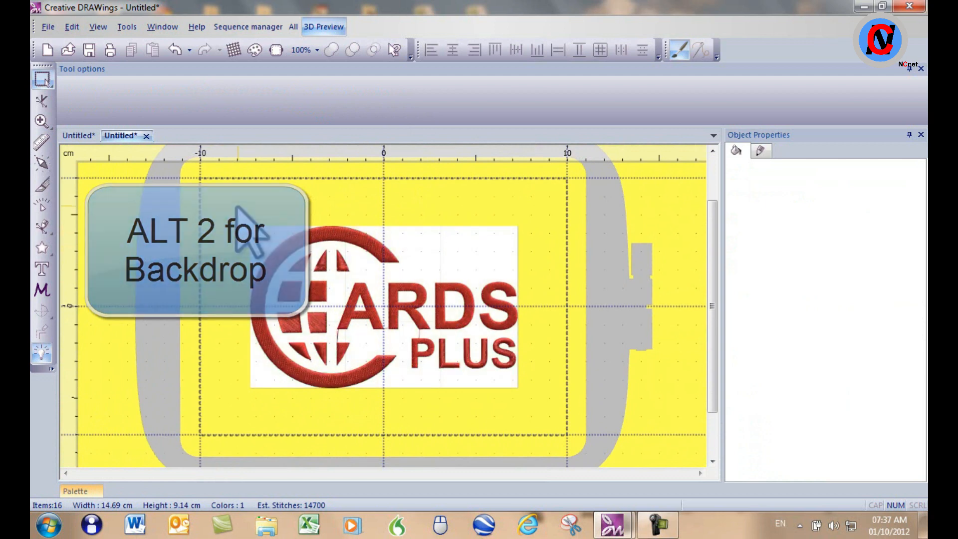
- Select all the embroidery objects, move them off the backdrop image beside it, and compare them with the original logo
{"action": "left_click_drag", "start_coordinate": [236, 205], "coordinate": [528, 392]}
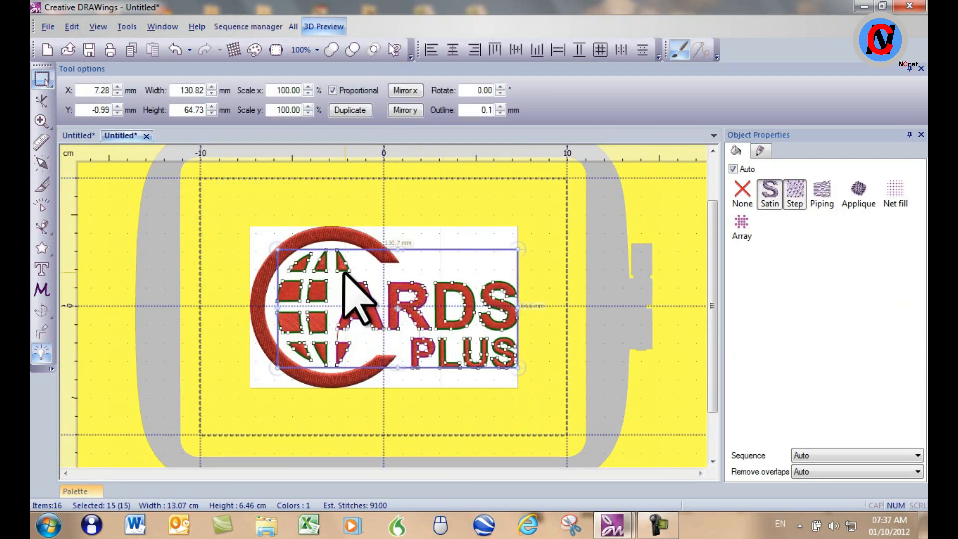
{"action": "left_click_drag", "start_coordinate": [232, 196], "coordinate": [543, 431]}
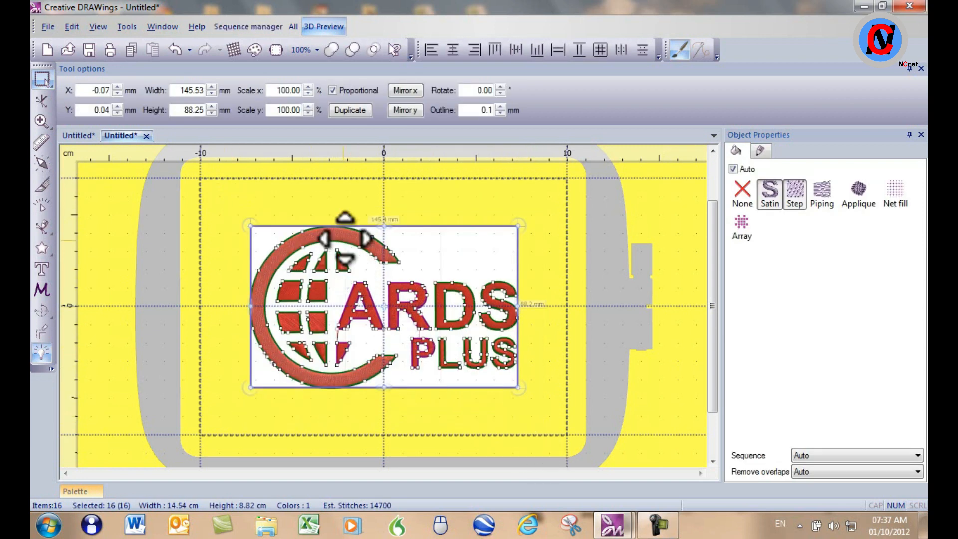
{"action": "left_click_drag", "start_coordinate": [343, 241], "coordinate": [623, 237]}
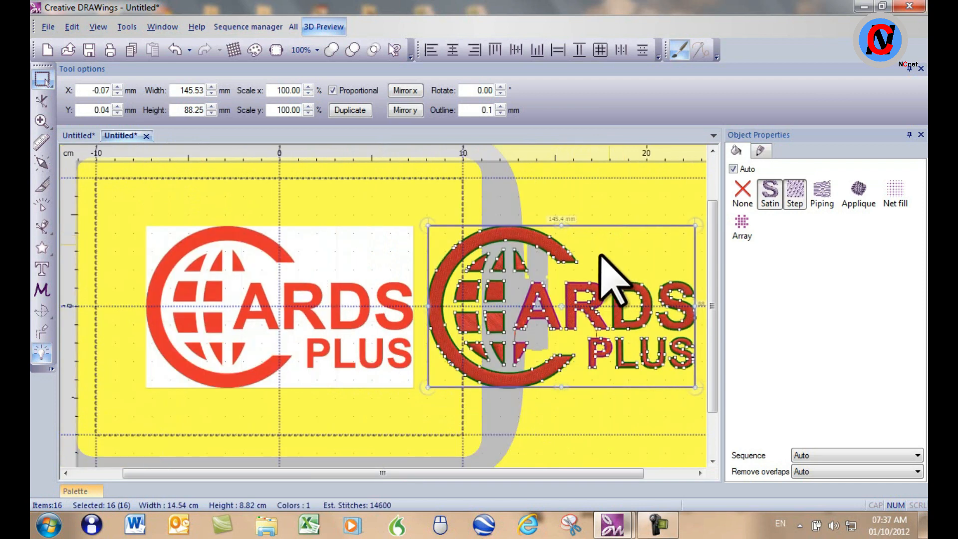
{"action": "left_click", "coordinate": [580, 200]}
{"action": "scroll", "coordinate": [285, 300], "scroll_direction": "up", "scroll_amount": 5}
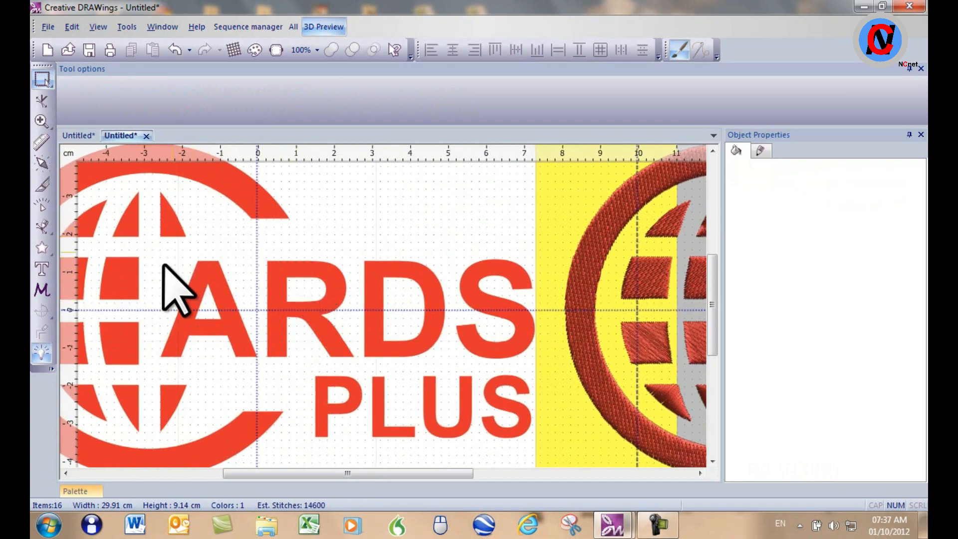
{"action": "scroll", "coordinate": [438, 294], "scroll_direction": "down", "scroll_amount": 6}
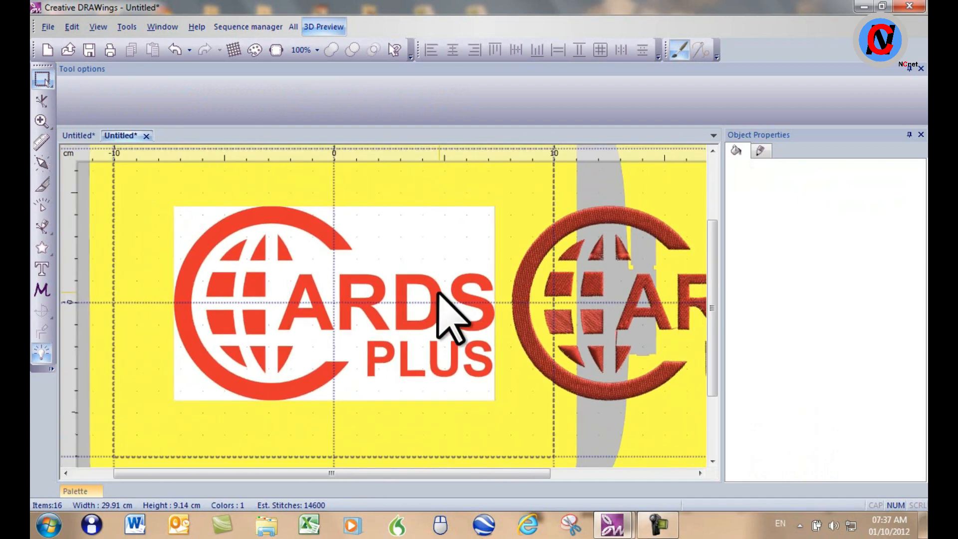
{"action": "scroll", "coordinate": [703, 321], "scroll_direction": "up", "scroll_amount": 3}
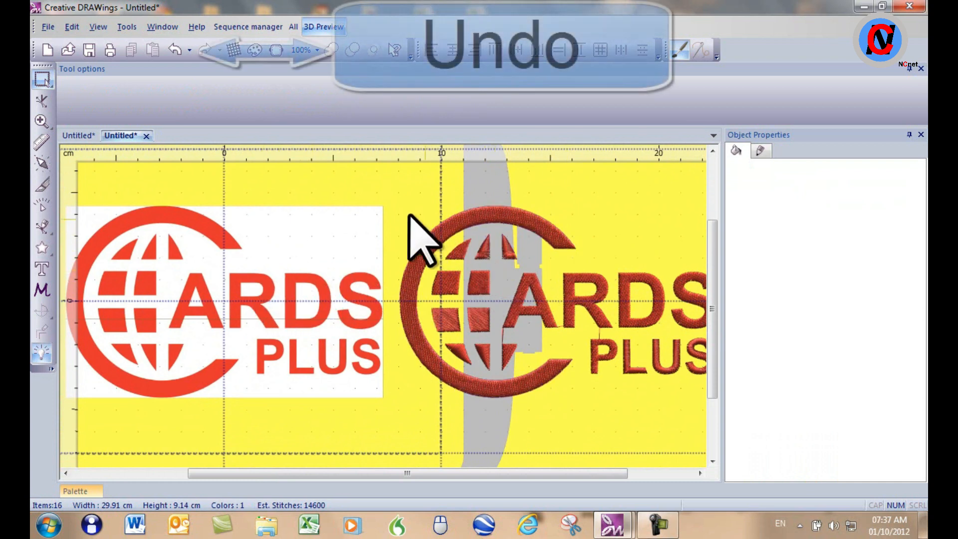
- Undo the move of the whole embroidery and clear the selection
{"action": "left_click", "coordinate": [174, 48]}
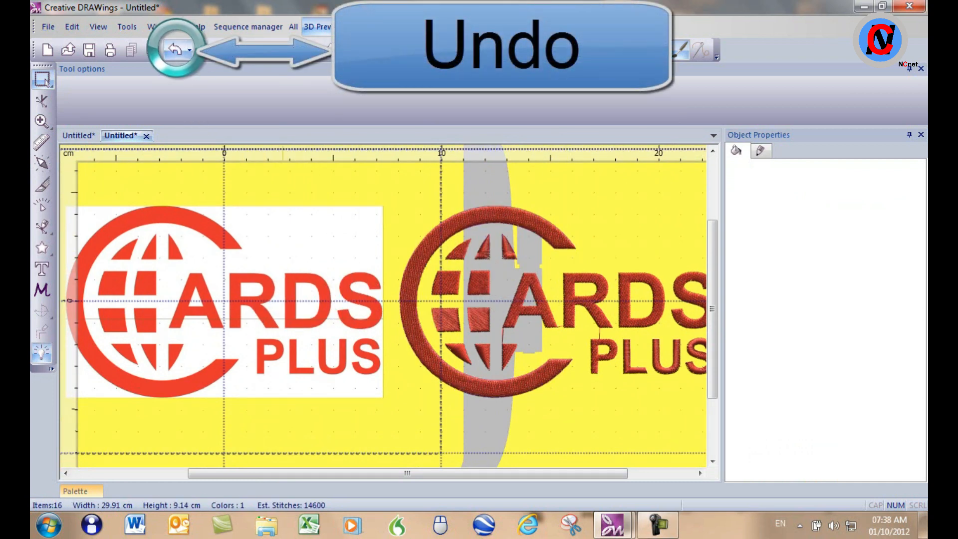
{"action": "key", "text": "F4"}
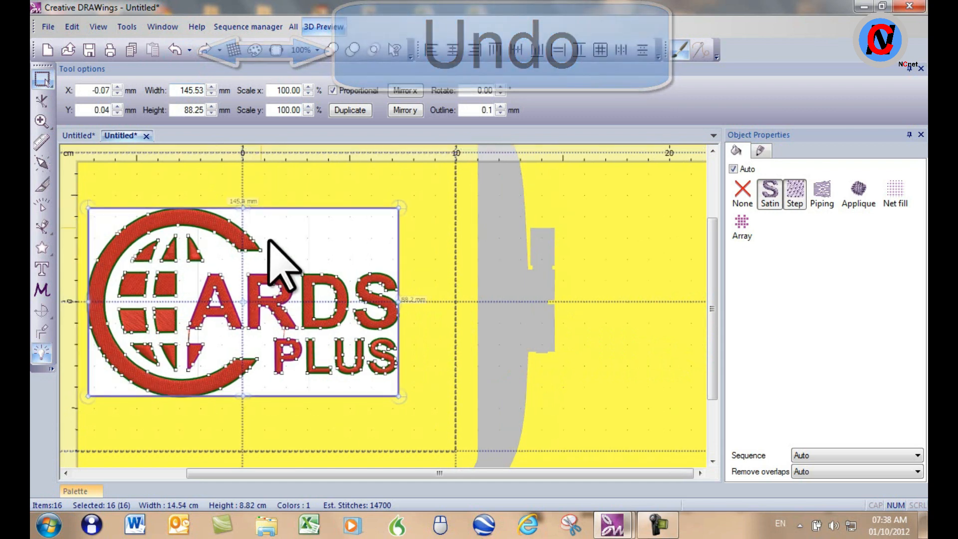
{"action": "left_click", "coordinate": [225, 209]}
{"action": "scroll", "coordinate": [285, 275], "scroll_direction": "up", "scroll_amount": 2}
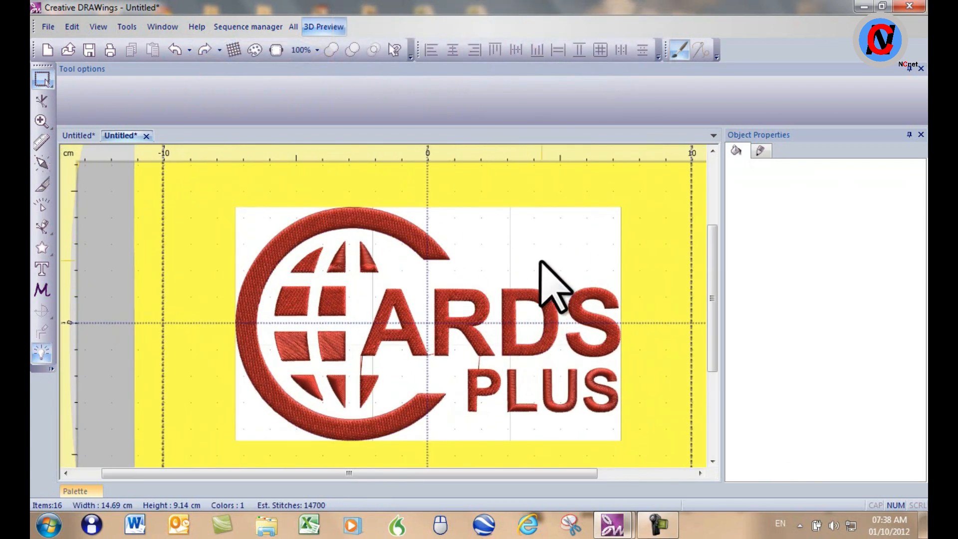
- Dim the embroidery over the backdrop and move the letter S of CARDS away from its backdrop shape
{"action": "key", "text": "ctrl+y"}
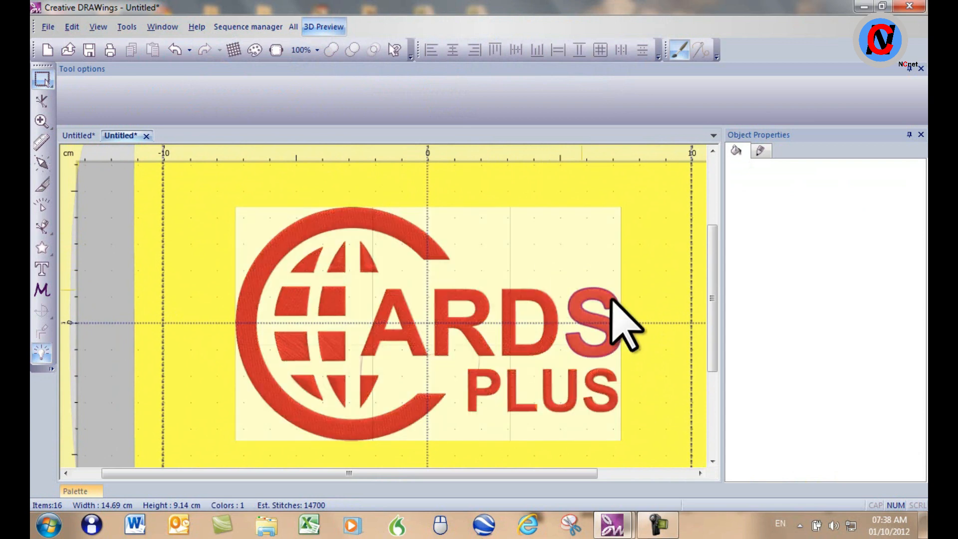
{"action": "scroll", "coordinate": [626, 300], "scroll_direction": "up", "scroll_amount": 3}
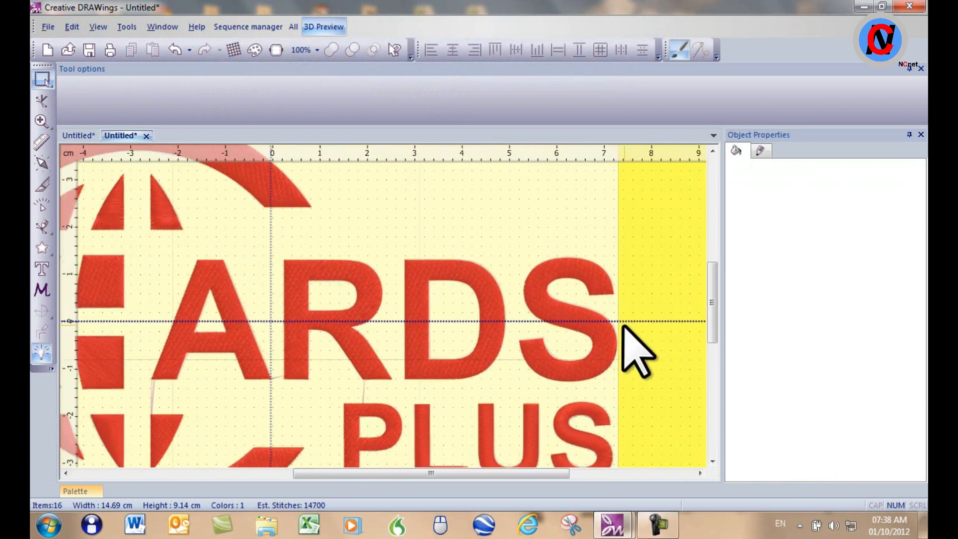
{"action": "left_click", "coordinate": [591, 296]}
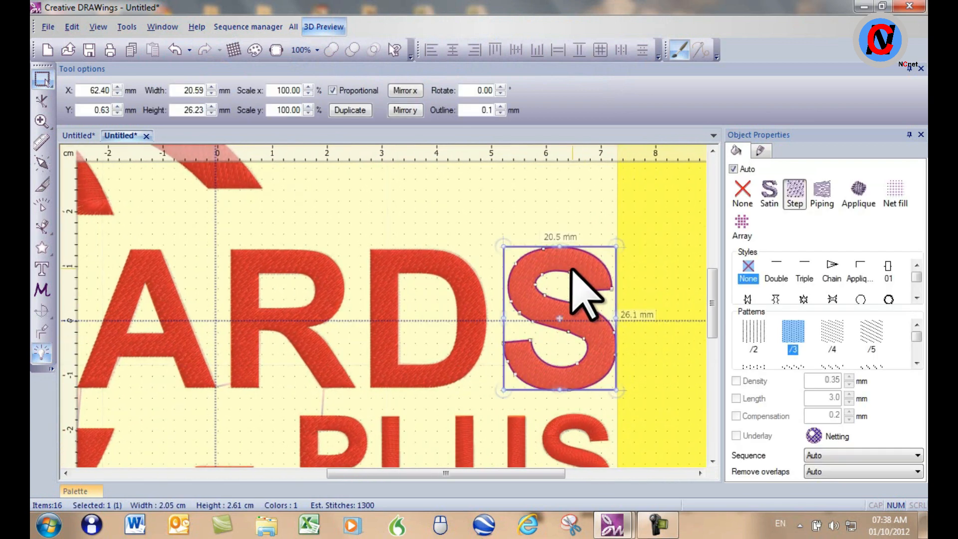
{"action": "left_click_drag", "start_coordinate": [570, 270], "coordinate": [639, 234]}
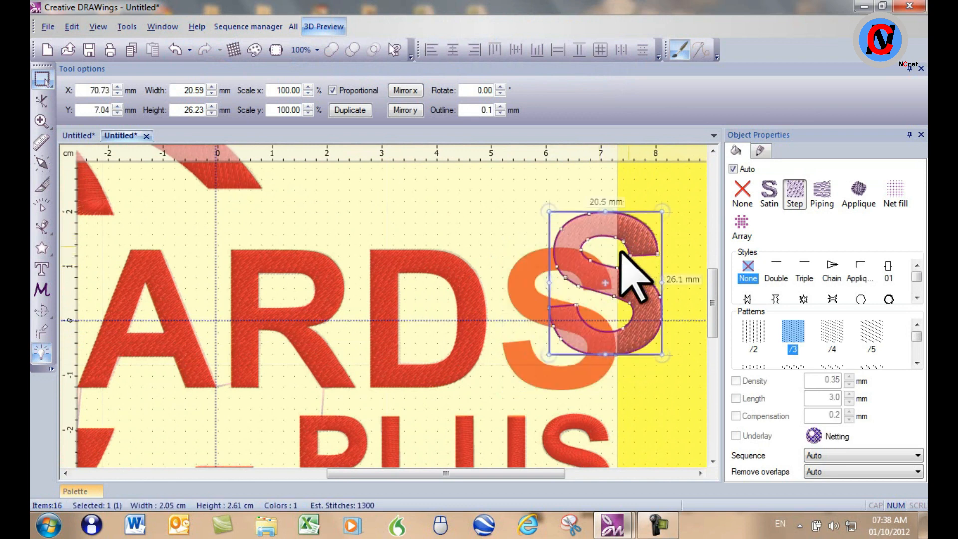
{"action": "left_click_drag", "start_coordinate": [586, 269], "coordinate": [575, 280]}
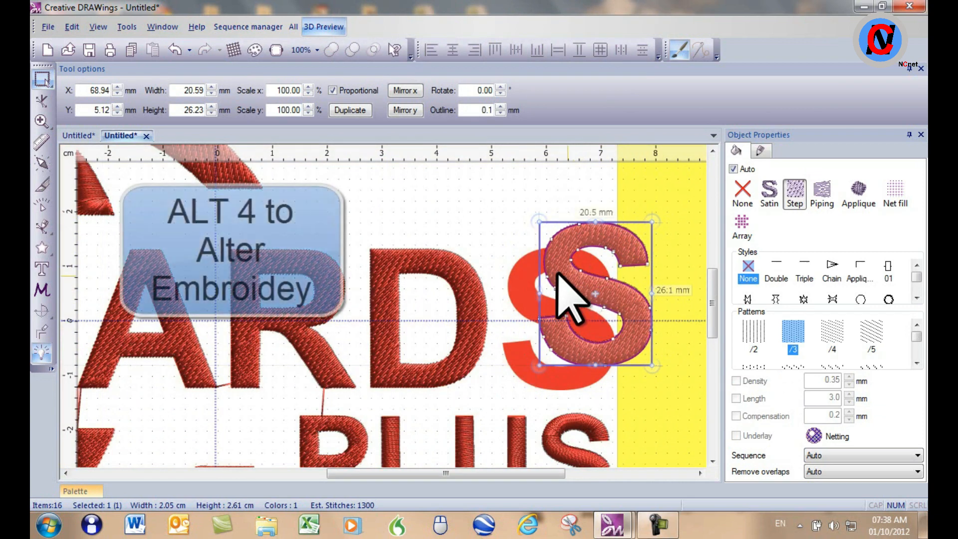
- Dim the embroidery again and move the letter S of CARDS back over its backdrop shape
{"action": "key", "text": "alt+4"}
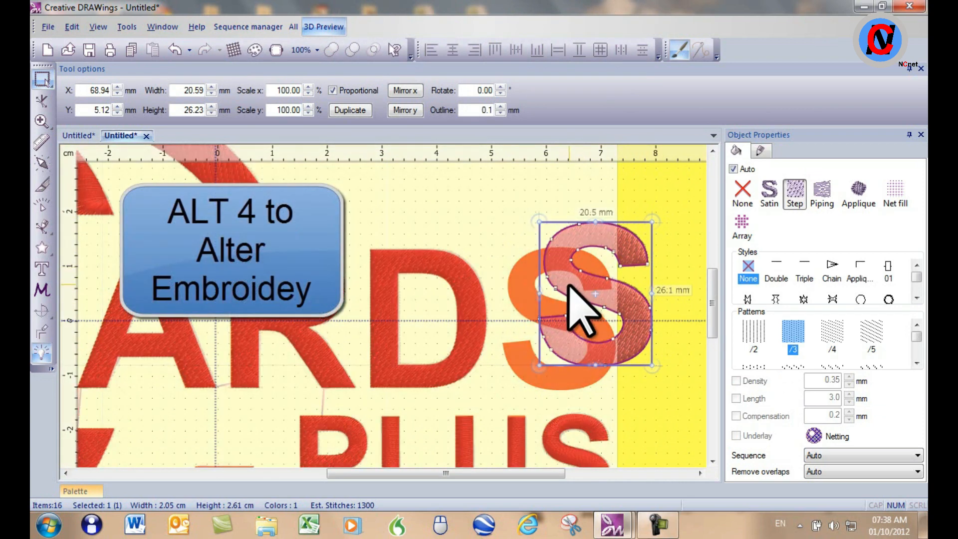
{"action": "scroll", "coordinate": [569, 289], "scroll_direction": "up", "scroll_amount": 2}
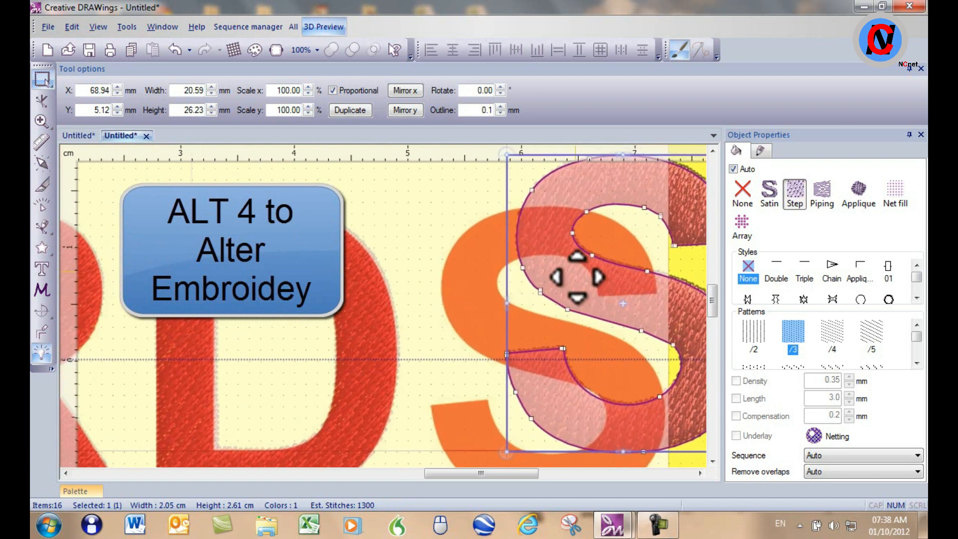
{"action": "left_click_drag", "start_coordinate": [578, 277], "coordinate": [497, 322]}
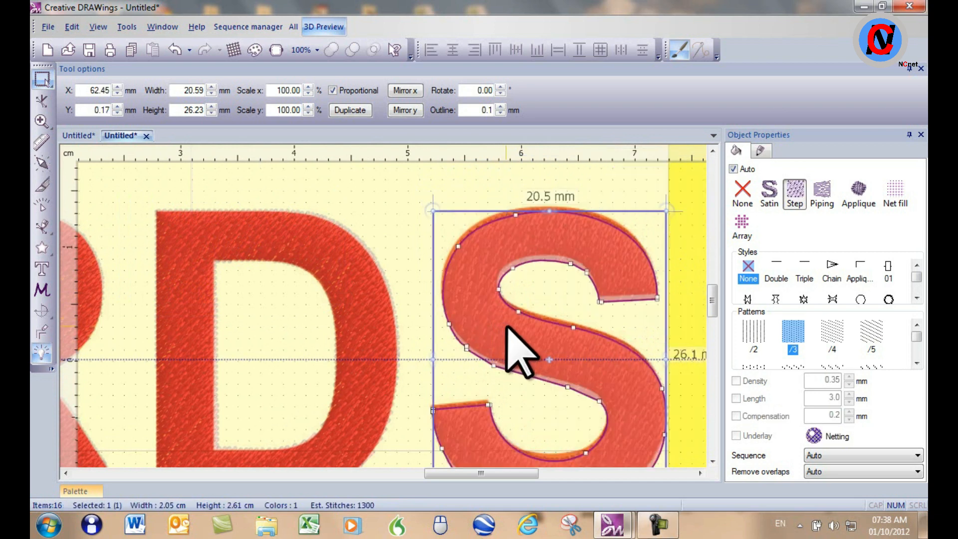
{"action": "scroll", "coordinate": [546, 294], "scroll_direction": "up", "scroll_amount": 3}
{"action": "scroll", "coordinate": [566, 224], "scroll_direction": "down", "scroll_amount": 5}
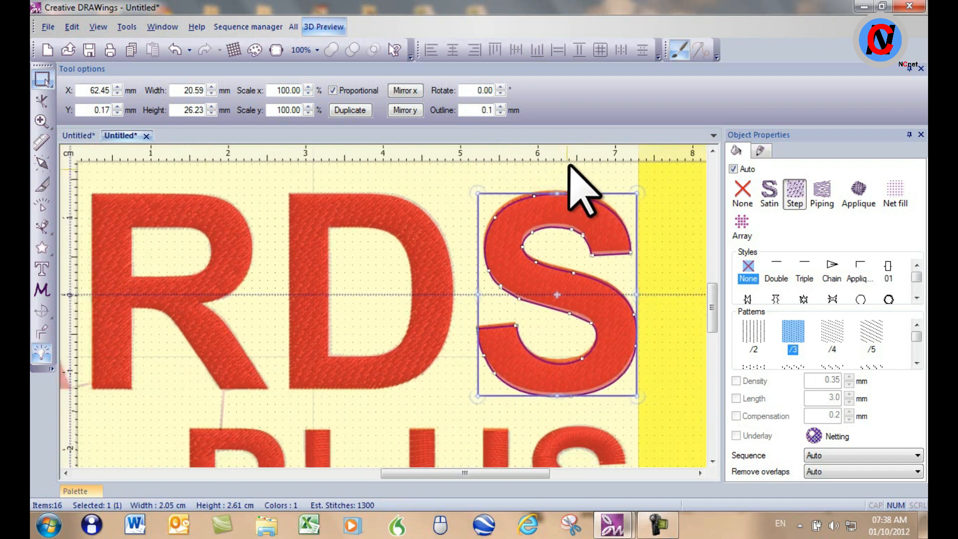
- Nudge the letter S slightly upward so its outline matches the backdrop's upper curve, and clear the selection
{"action": "scroll", "coordinate": [561, 175], "scroll_direction": "up", "scroll_amount": 3}
{"action": "scroll", "coordinate": [513, 369], "scroll_direction": "up", "scroll_amount": 3}
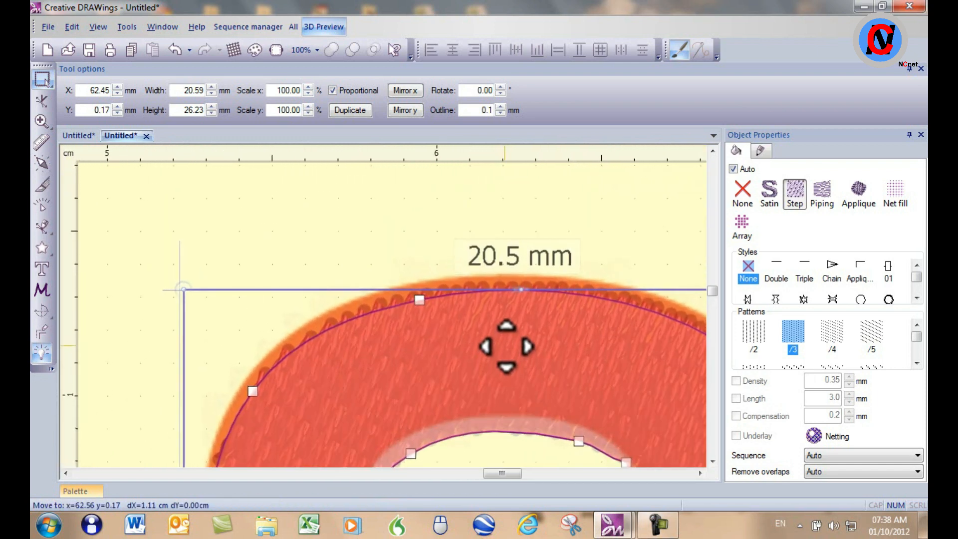
{"action": "left_click_drag", "start_coordinate": [506, 346], "coordinate": [504, 339]}
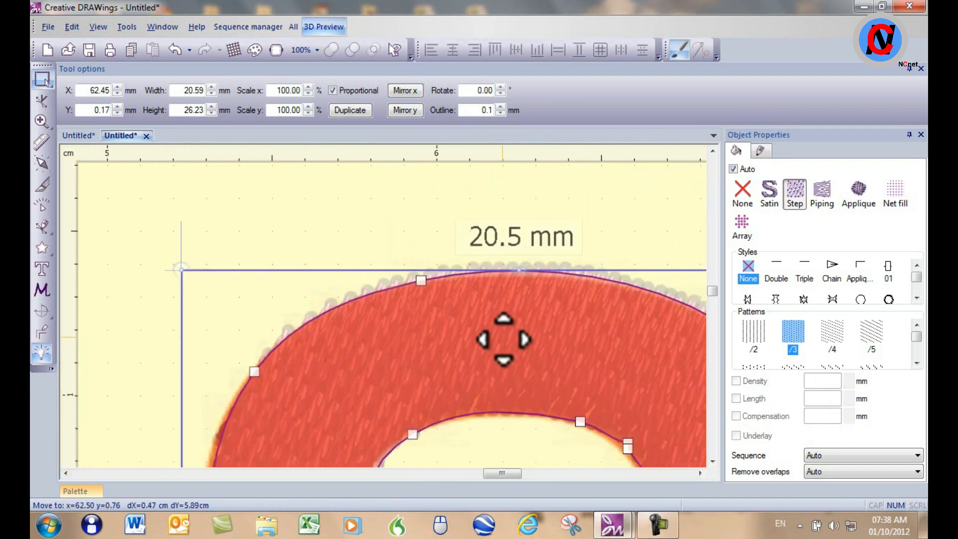
{"action": "left_click", "coordinate": [506, 218]}
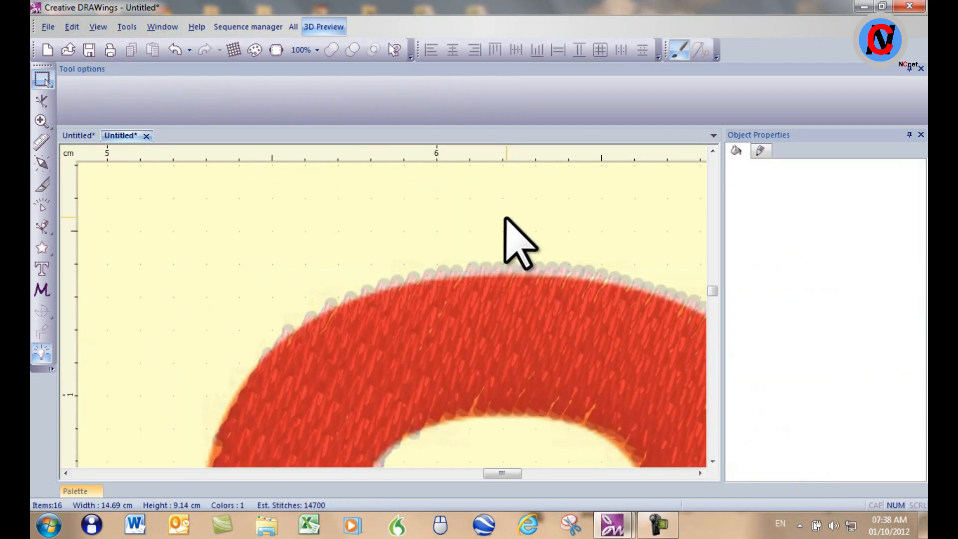
{"action": "scroll", "coordinate": [507, 219], "scroll_direction": "down", "scroll_amount": 4}
{"action": "scroll", "coordinate": [506, 227], "scroll_direction": "down", "scroll_amount": 3}
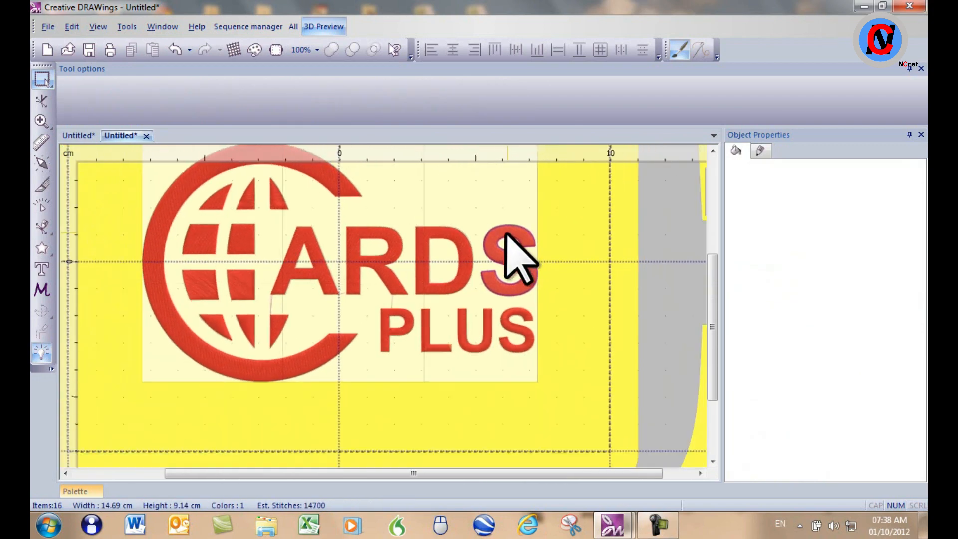
- Hide the backdrop, break the combined A, R, P and globe segment object into separate objects, and clear the selection
{"action": "scroll", "coordinate": [397, 193], "scroll_direction": "up", "scroll_amount": 1}
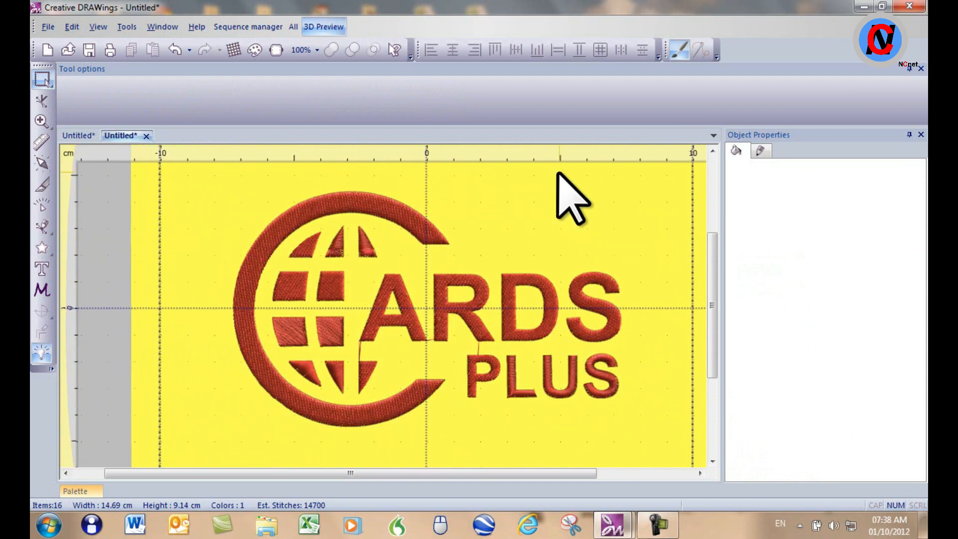
{"action": "scroll", "coordinate": [434, 268], "scroll_direction": "down", "scroll_amount": 1}
{"action": "left_click", "coordinate": [434, 267]}
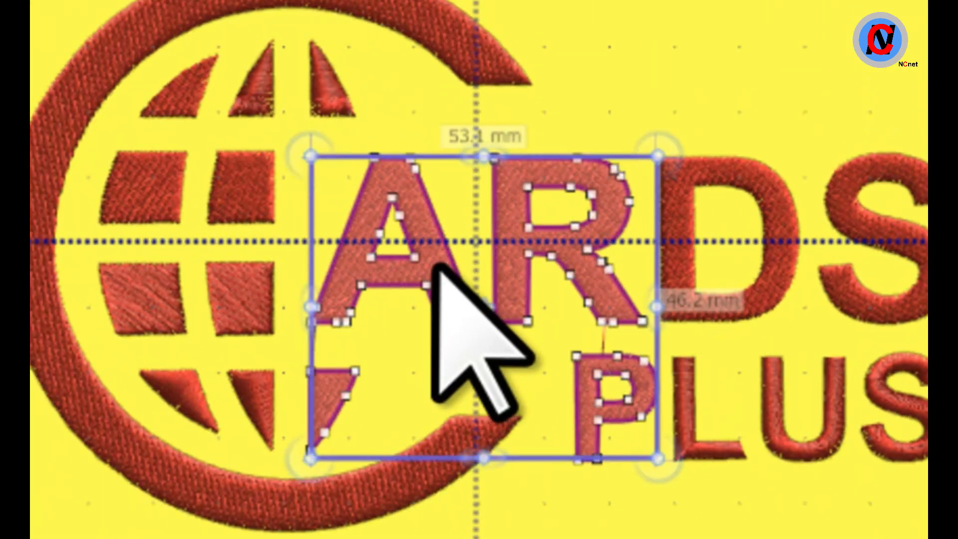
{"action": "right_click", "coordinate": [434, 268]}
{"action": "left_click", "coordinate": [624, 364]}
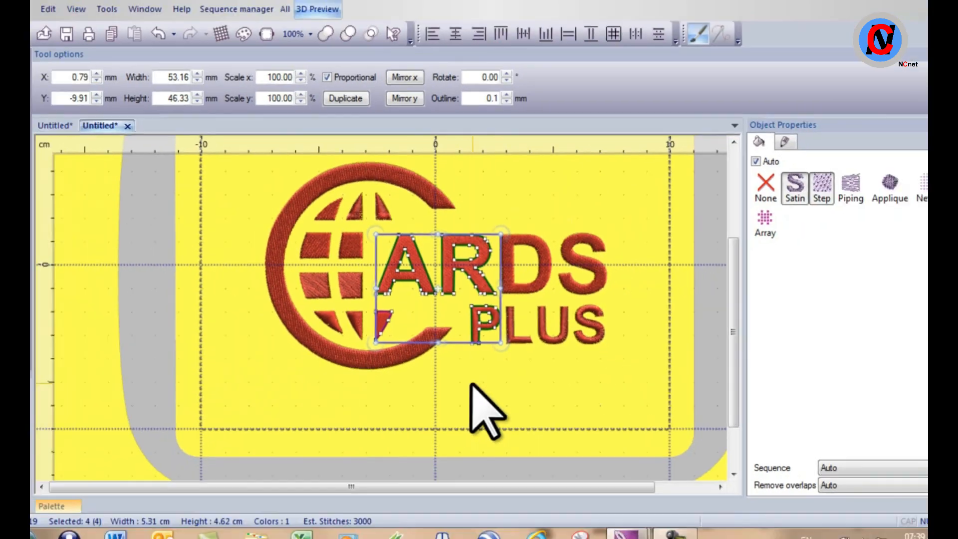
{"action": "left_click", "coordinate": [473, 385]}
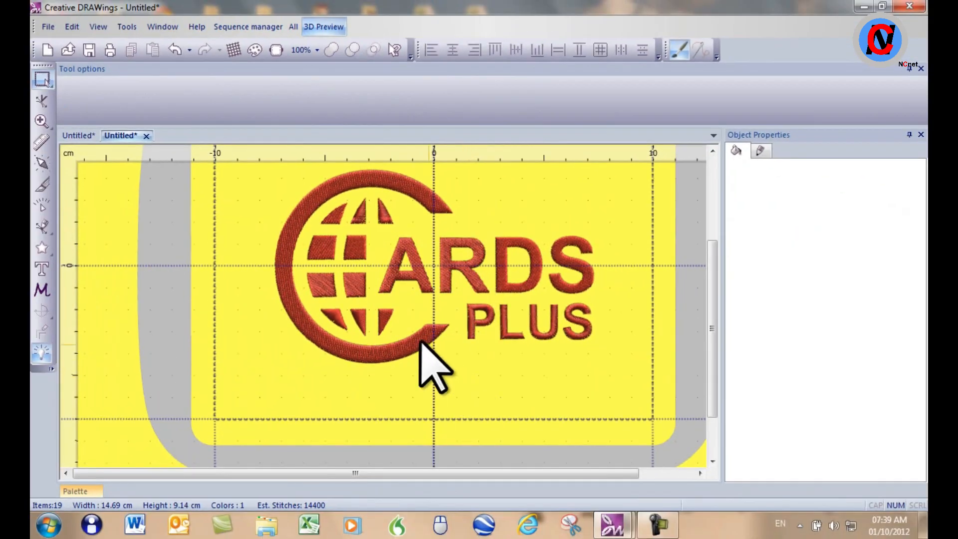
- Move the letter L of PLUS out of the logo onto the empty canvas, and clear the selection
{"action": "scroll", "coordinate": [260, 410], "scroll_direction": "up", "scroll_amount": 1}
{"action": "scroll", "coordinate": [361, 321], "scroll_direction": "up", "scroll_amount": 1}
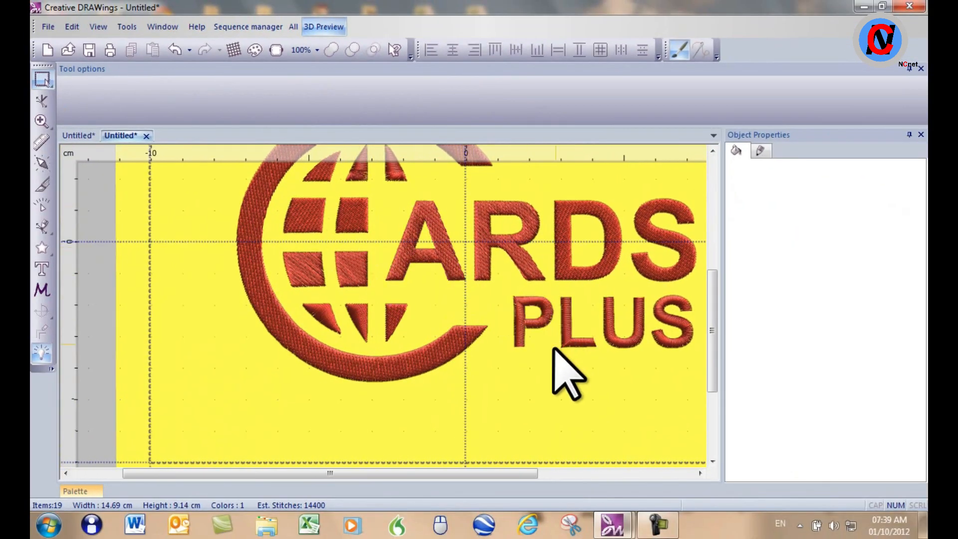
{"action": "scroll", "coordinate": [554, 348], "scroll_direction": "up", "scroll_amount": 2}
{"action": "left_click", "coordinate": [568, 291]}
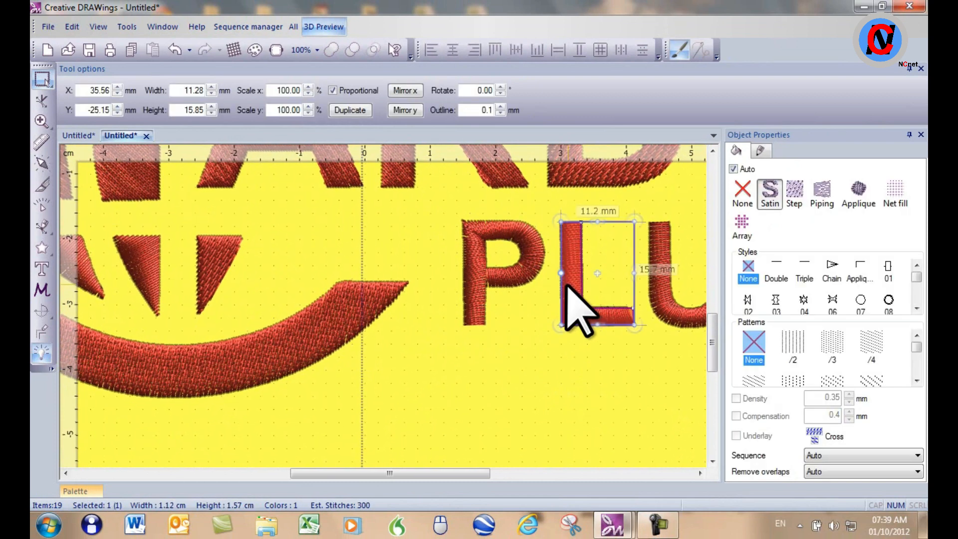
{"action": "scroll", "coordinate": [569, 290], "scroll_direction": "down", "scroll_amount": 3}
{"action": "left_click_drag", "start_coordinate": [569, 282], "coordinate": [258, 302]}
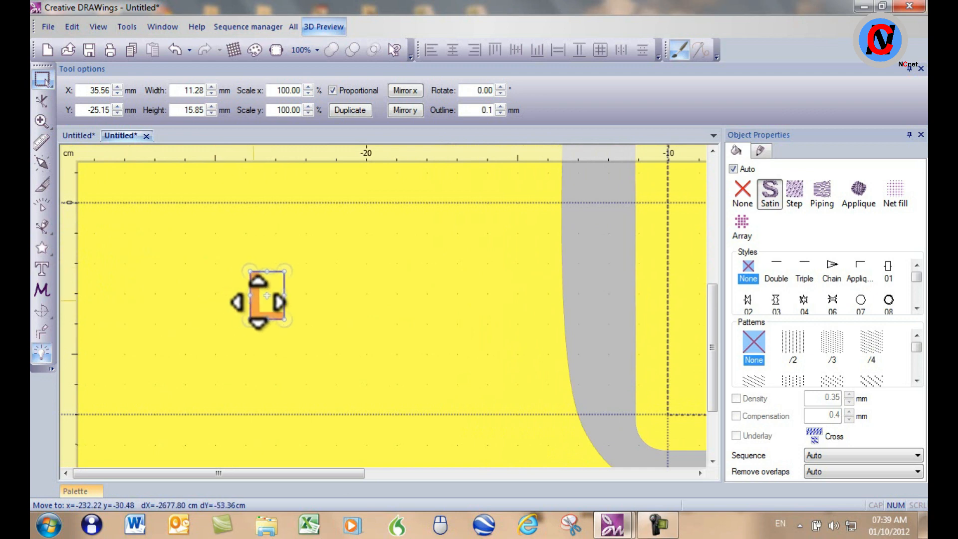
{"action": "left_click", "coordinate": [325, 297]}
- Enlarge the separated letter L proportionally from each of its corners to about 20.9 × 29.4 mm
{"action": "scroll", "coordinate": [257, 319], "scroll_direction": "up", "scroll_amount": 2}
{"action": "left_click", "coordinate": [273, 298]}
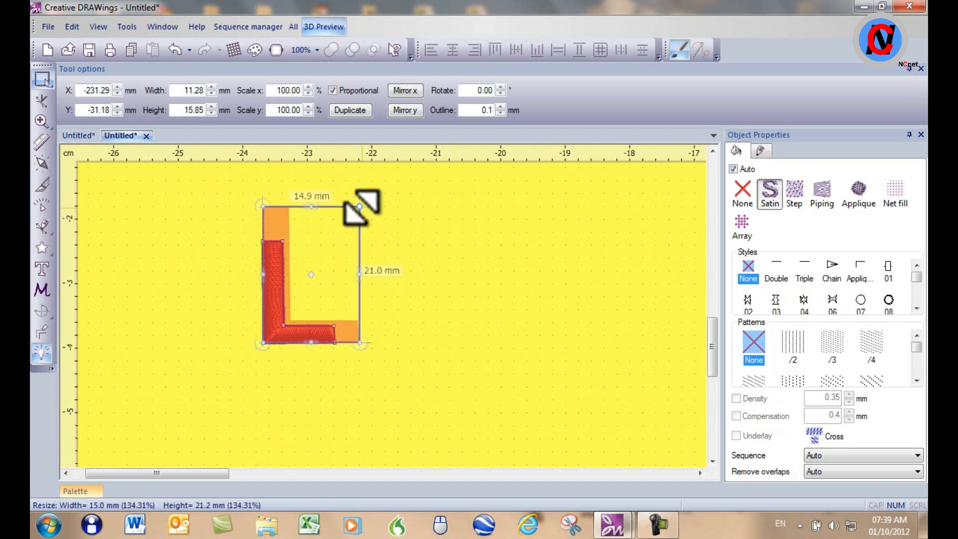
{"action": "mouse_move", "coordinate": [359, 207]}
{"action": "left_mouse_down"}
{"action": "mouse_move", "coordinate": [377, 182]}
{"action": "mouse_move", "coordinate": [352, 217]}
{"action": "mouse_move", "coordinate": [363, 203]}
{"action": "left_mouse_up"}
{"action": "left_click_drag", "start_coordinate": [363, 342], "coordinate": [373, 357]}
{"action": "left_click_drag", "start_coordinate": [262, 357], "coordinate": [253, 370]}
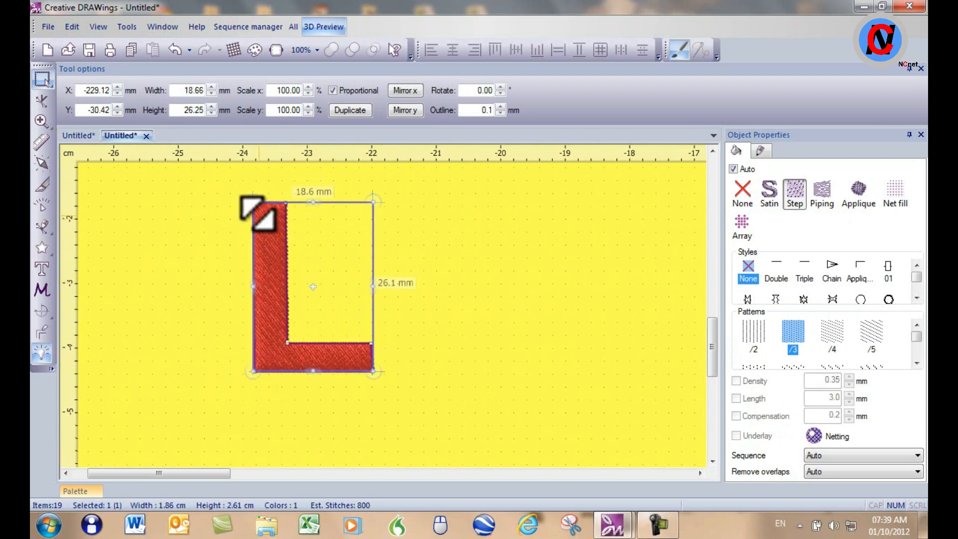
{"action": "left_click_drag", "start_coordinate": [253, 203], "coordinate": [239, 182]}
- Enlarge the letter L from its centre to about 35.5 × 50 mm, and clear the selection
{"action": "scroll", "coordinate": [261, 226], "scroll_direction": "down", "scroll_amount": 5}
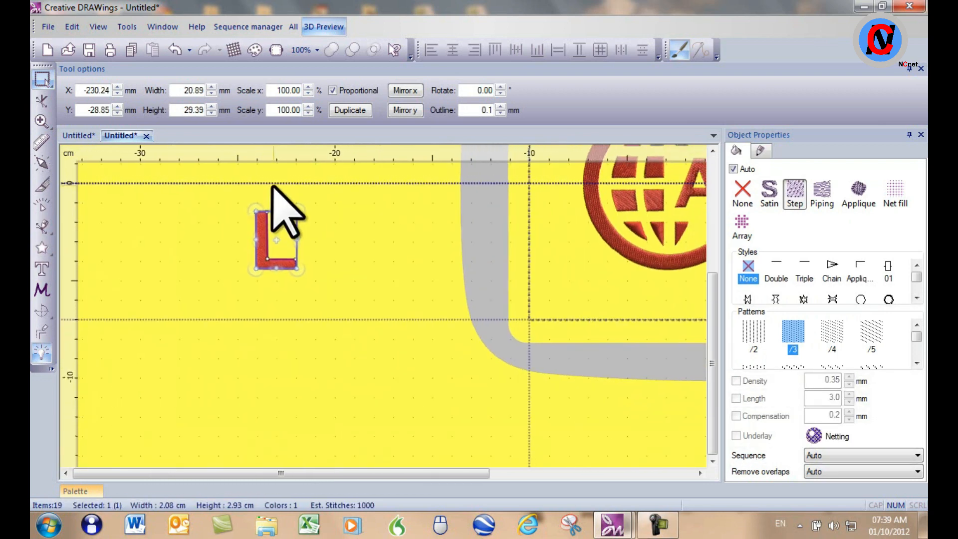
{"action": "scroll", "coordinate": [270, 182], "scroll_direction": "up", "scroll_amount": 2}
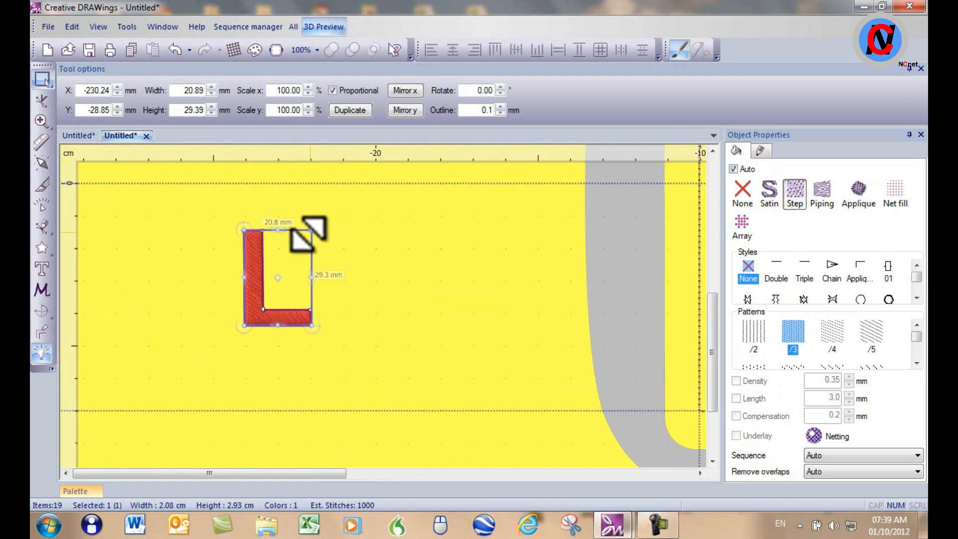
{"action": "left_click_drag", "start_coordinate": [311, 232], "coordinate": [338, 200]}
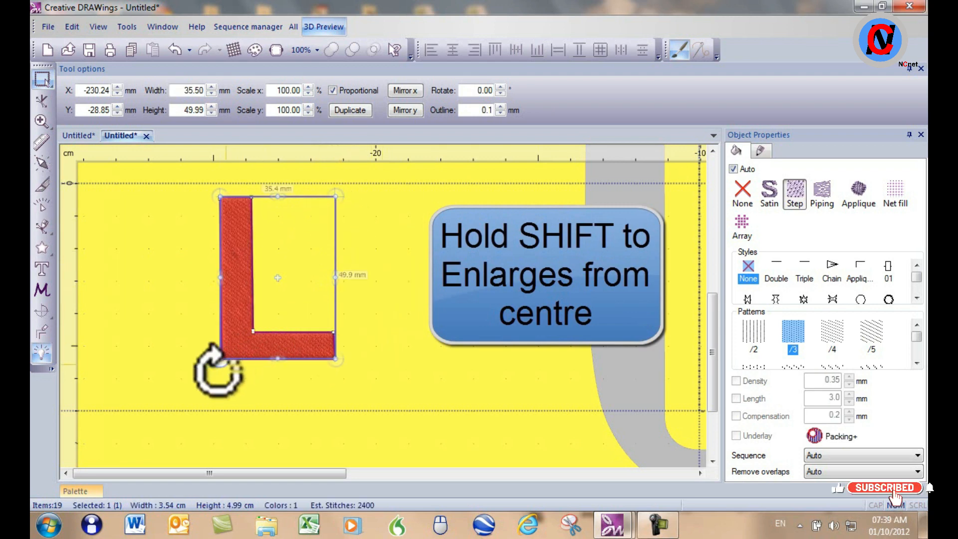
{"action": "left_click", "coordinate": [396, 325]}
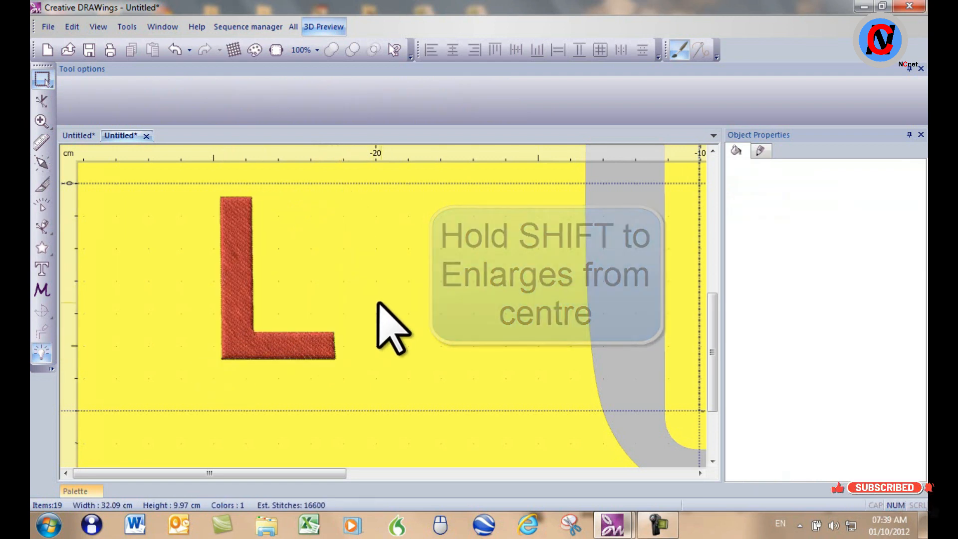
- Duplicate the letter L, mirror the copy in X and place it beside the original, separated by a small gap
{"action": "scroll", "coordinate": [205, 205], "scroll_direction": "up", "scroll_amount": 1}
{"action": "scroll", "coordinate": [200, 205], "scroll_direction": "up", "scroll_amount": 1}
{"action": "left_click", "coordinate": [267, 261]}
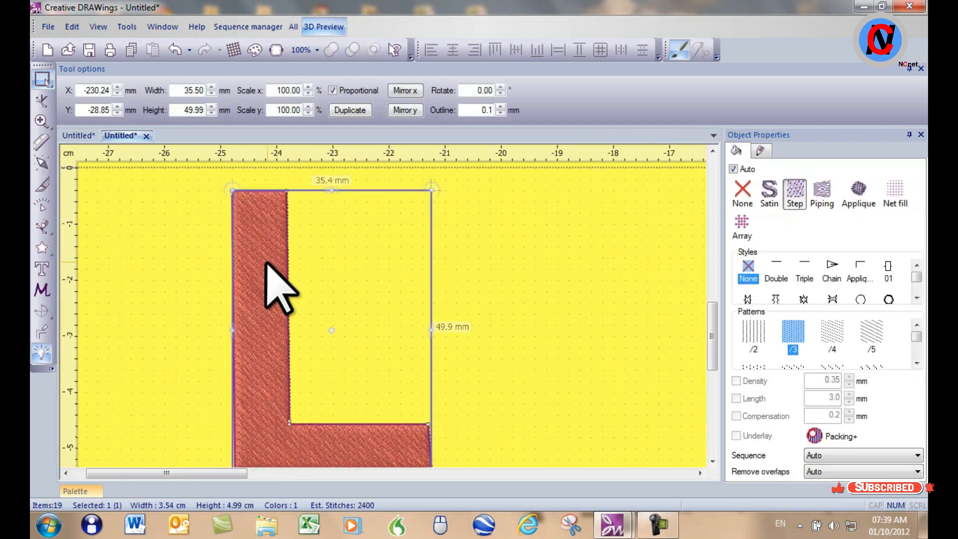
{"action": "scroll", "coordinate": [268, 263], "scroll_direction": "down", "scroll_amount": 1}
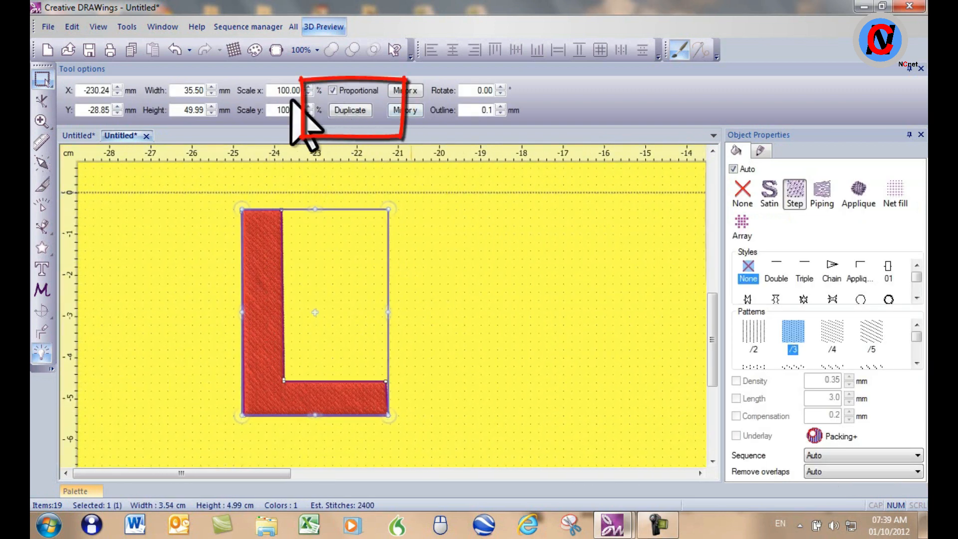
{"action": "left_click", "coordinate": [349, 111]}
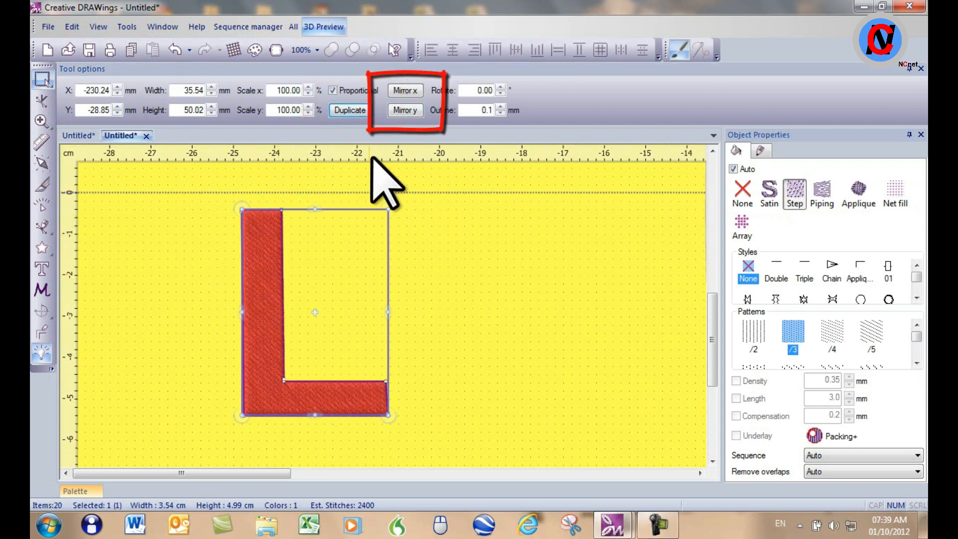
{"action": "left_click", "coordinate": [402, 91]}
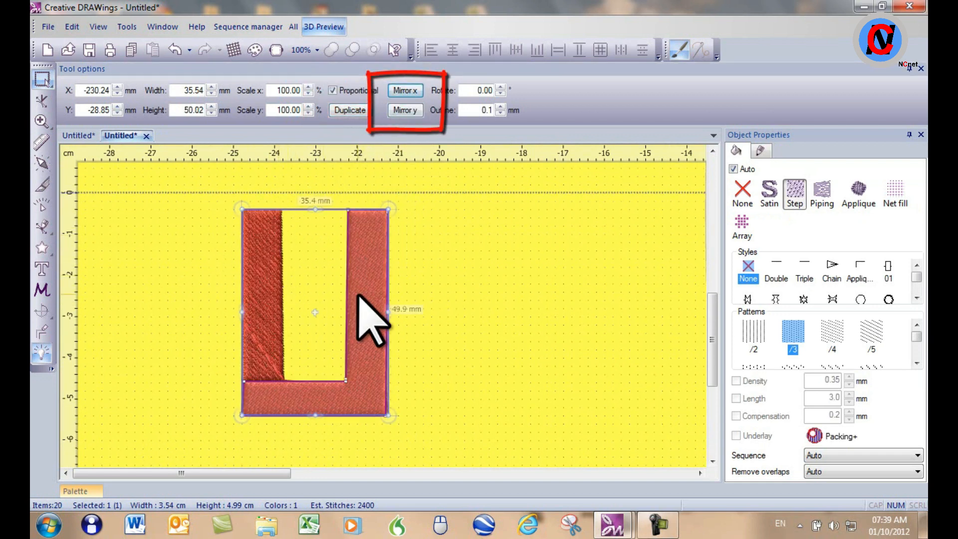
{"action": "left_click_drag", "start_coordinate": [363, 310], "coordinate": [523, 298]}
{"action": "left_click", "coordinate": [610, 349]}
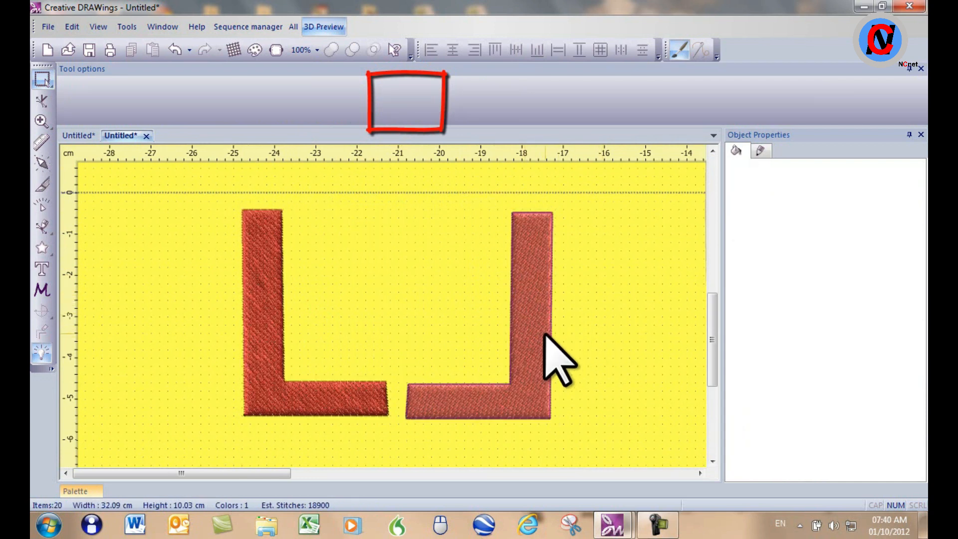
- Mirror the copied L in Y, mirror it back again and clear the selection
{"action": "left_click", "coordinate": [536, 355]}
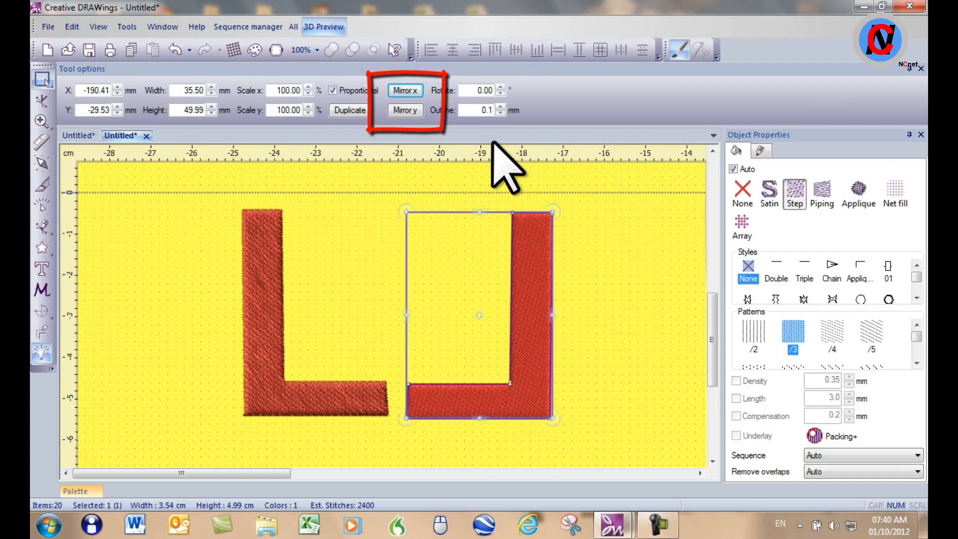
{"action": "left_click", "coordinate": [408, 111]}
{"action": "left_click", "coordinate": [408, 111]}
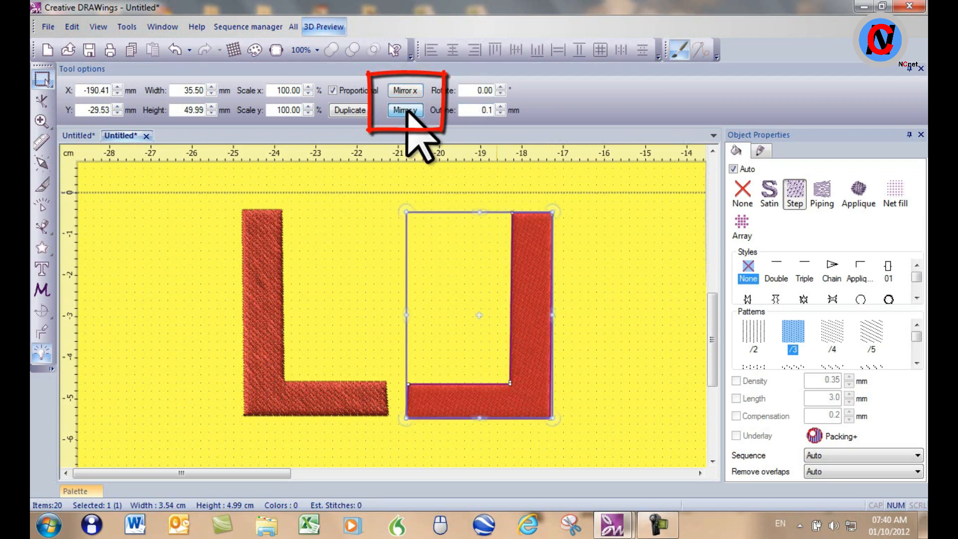
{"action": "left_click", "coordinate": [623, 255]}
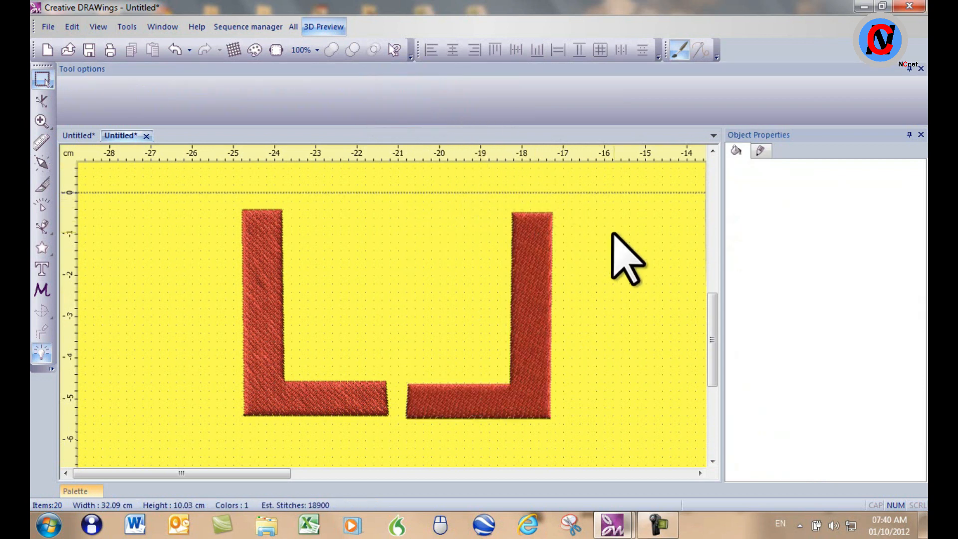
- Move the mirrored L slightly farther from the original and set its width to 40 mm with proportional scaling
{"action": "scroll", "coordinate": [618, 265], "scroll_direction": "up", "scroll_amount": 3}
{"action": "left_click", "coordinate": [537, 283]}
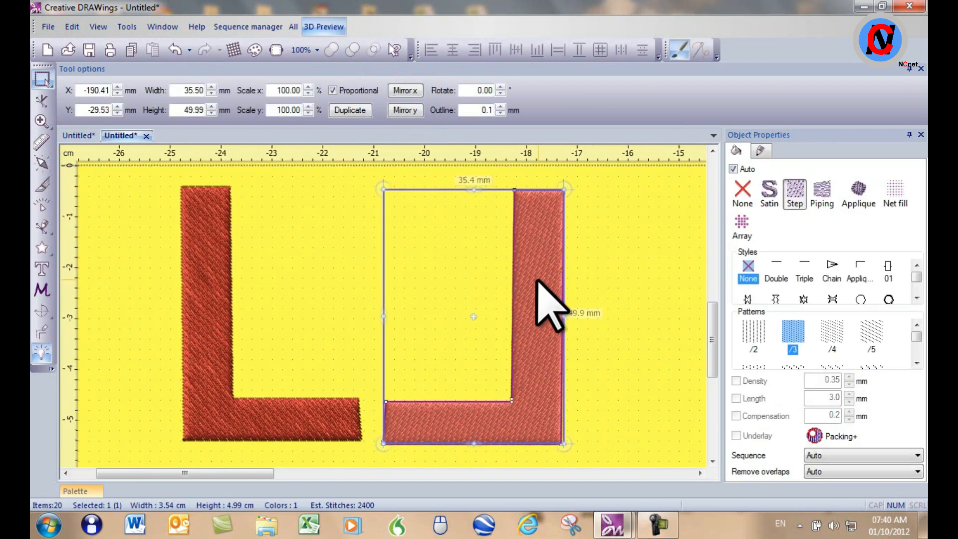
{"action": "left_click_drag", "start_coordinate": [538, 283], "coordinate": [573, 283]}
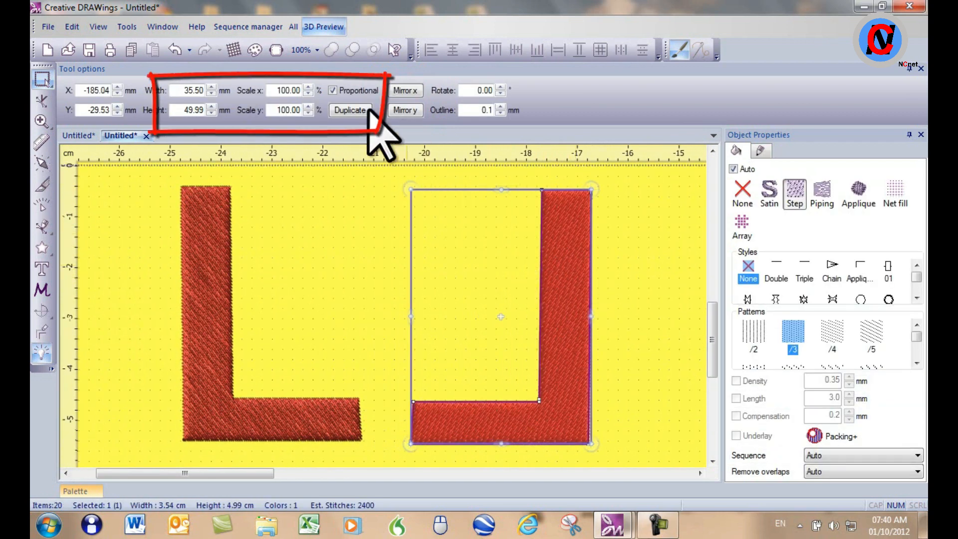
{"action": "double_click", "coordinate": [184, 91]}
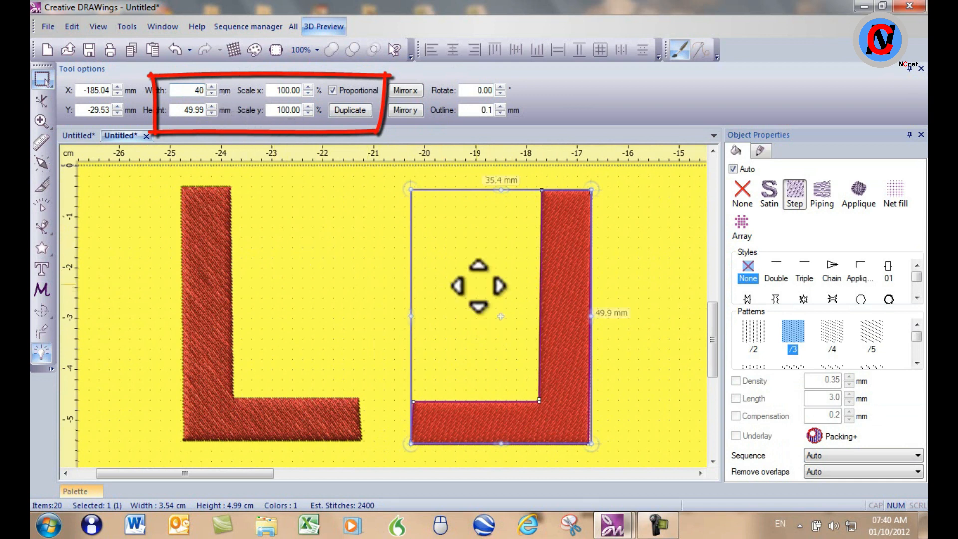
{"action": "type", "text": "40"}
{"action": "key", "text": "Return"}
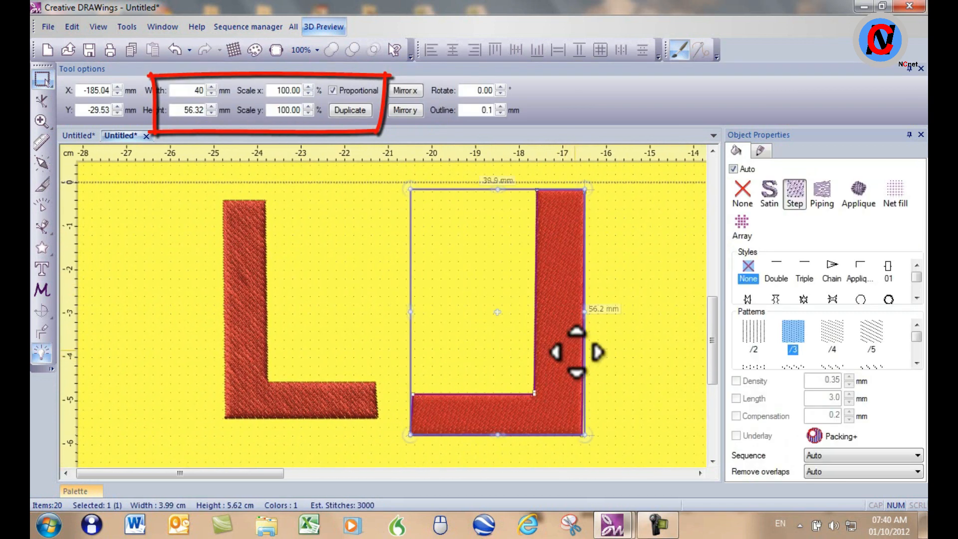
- Try a width of 50 mm on the mirrored L with proportional scaling off, and undo that width change
{"action": "left_click", "coordinate": [333, 90]}
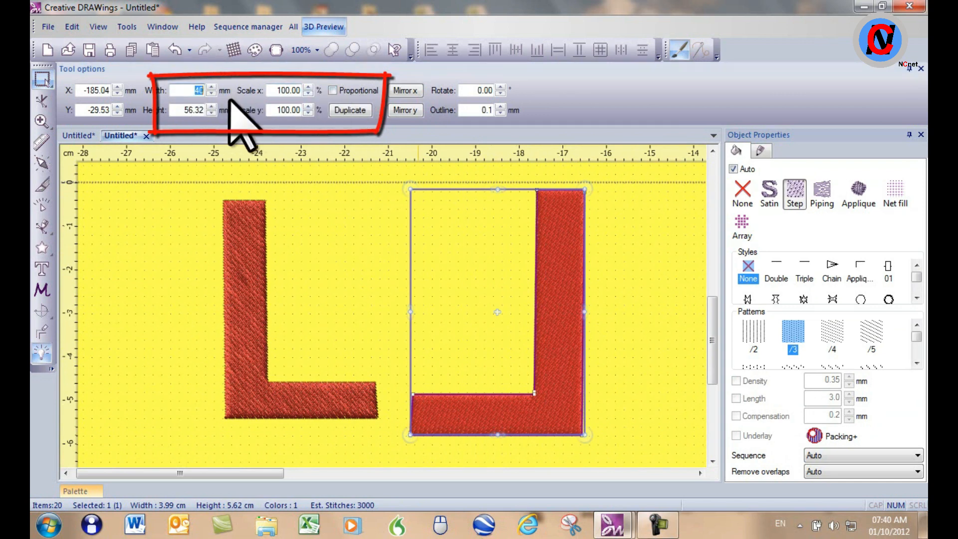
{"action": "type", "text": "50"}
{"action": "key", "text": "Return"}
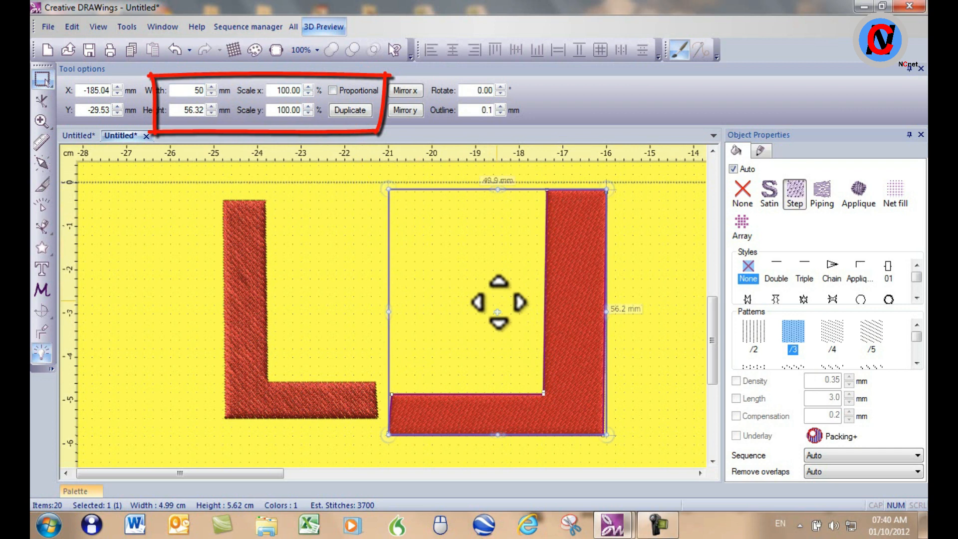
{"action": "left_click", "coordinate": [175, 48]}
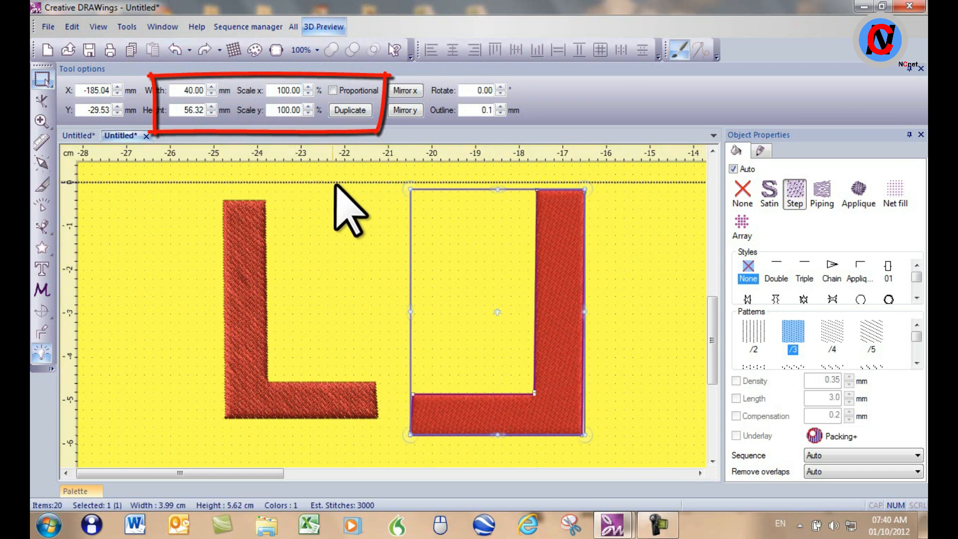
{"action": "left_click", "coordinate": [359, 244]}
{"action": "left_click", "coordinate": [560, 245]}
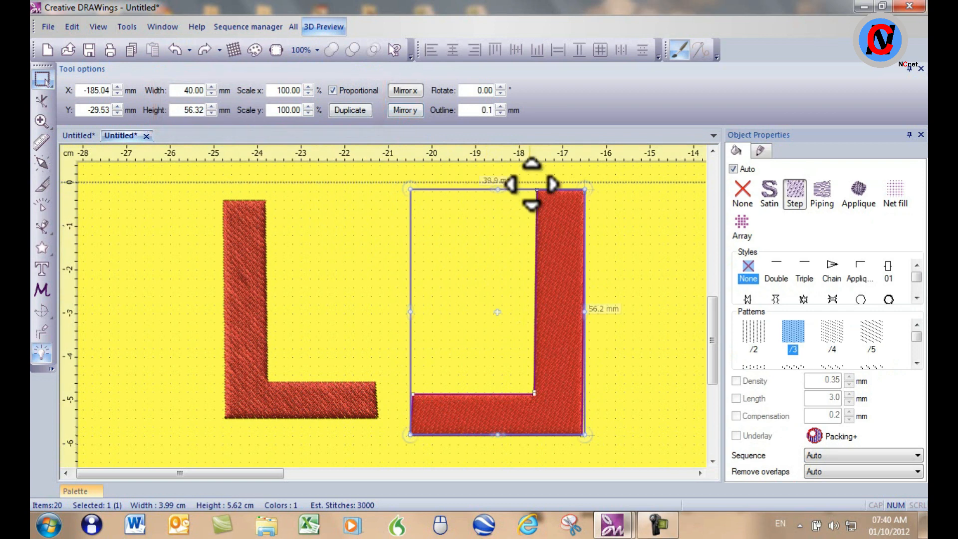
- Delete the mirrored copy of the letter L
{"action": "left_click", "coordinate": [651, 277]}
{"action": "left_click", "coordinate": [574, 257]}
{"action": "key", "text": "Delete"}
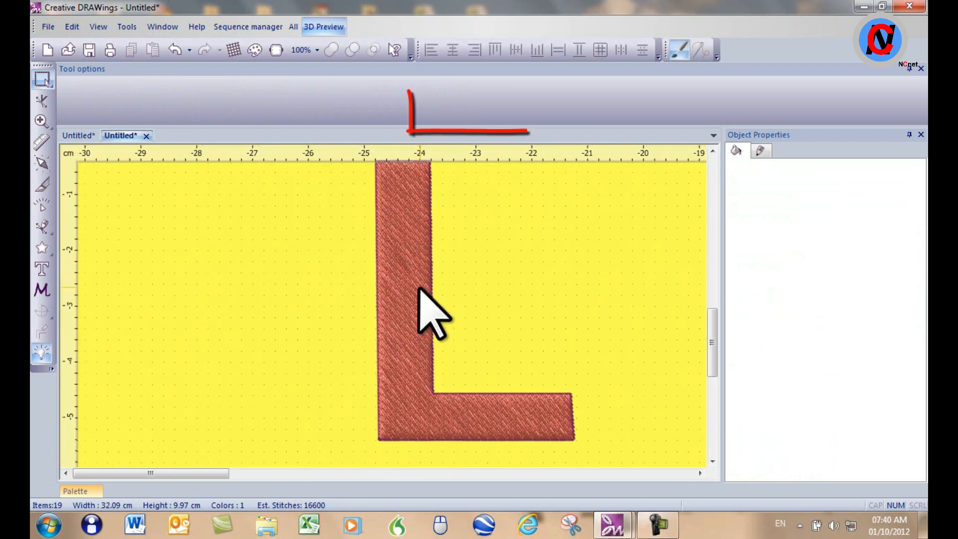
- Set the outline width of the remaining letter L to 1 mm and inspect its edge stitching up close
{"action": "left_click", "coordinate": [419, 289]}
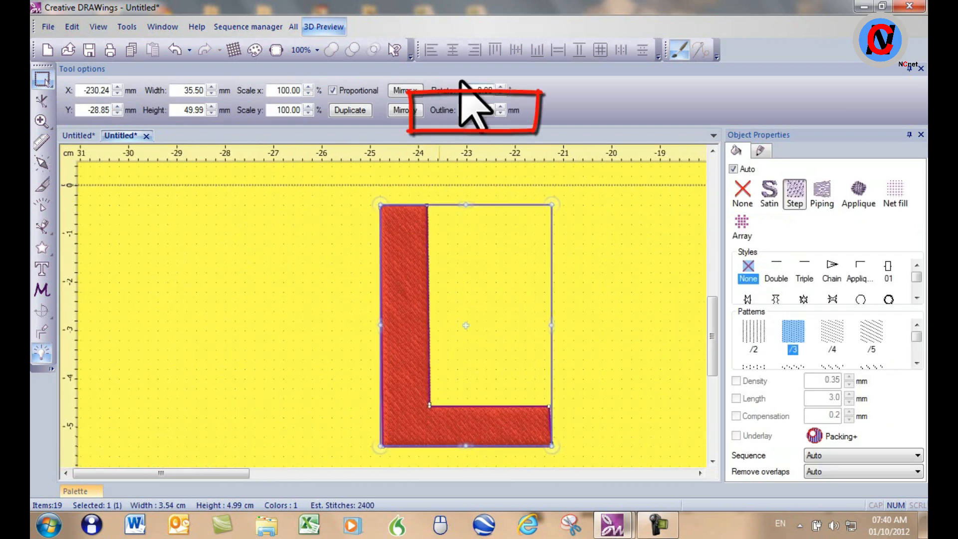
{"action": "left_click", "coordinate": [498, 110]}
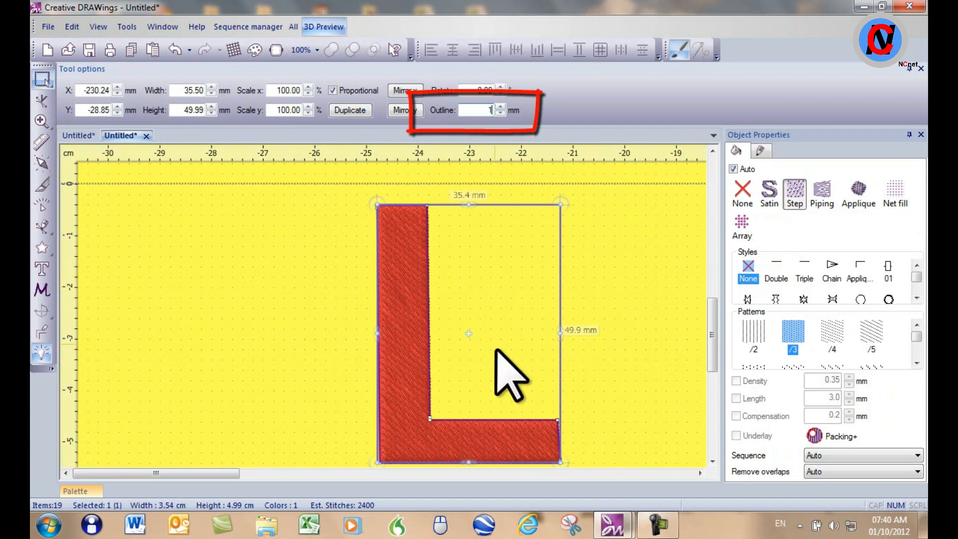
{"action": "left_click", "coordinate": [470, 286]}
{"action": "scroll", "coordinate": [435, 285], "scroll_direction": "up", "scroll_amount": 7}
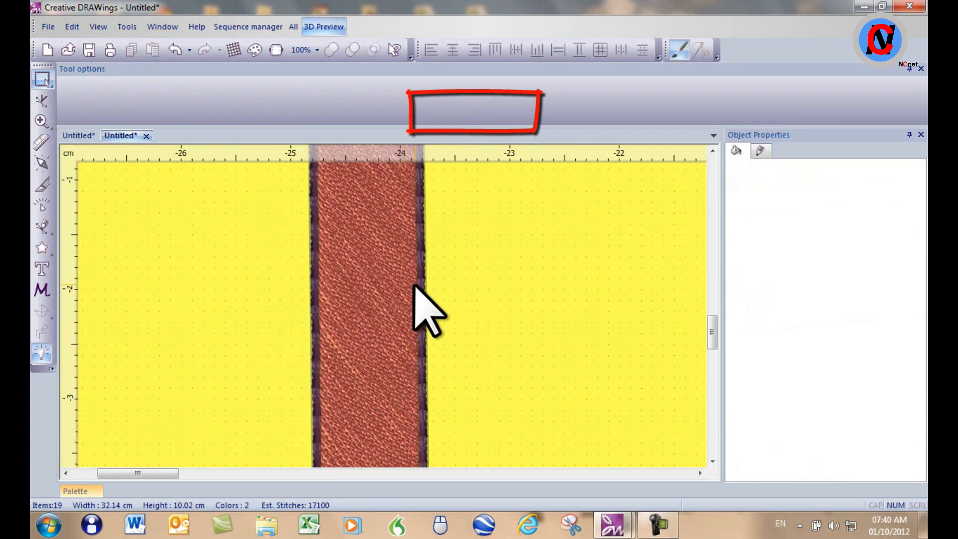
{"action": "scroll", "coordinate": [430, 310], "scroll_direction": "up", "scroll_amount": 4}
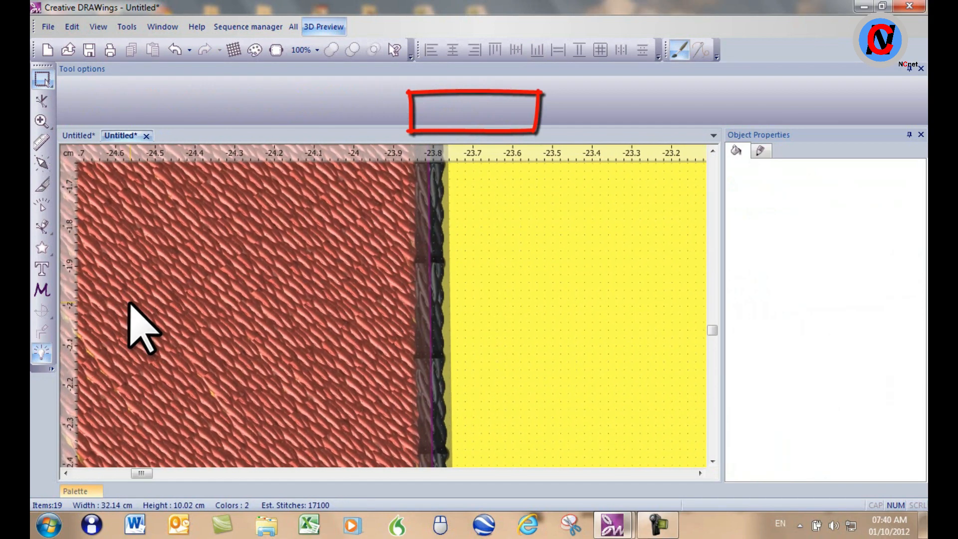
- Change the fill colour of the letter L to teal, and inspect its stitching against the outline
{"action": "left_click", "coordinate": [283, 291]}
{"action": "scroll", "coordinate": [285, 297], "scroll_direction": "down", "scroll_amount": 3}
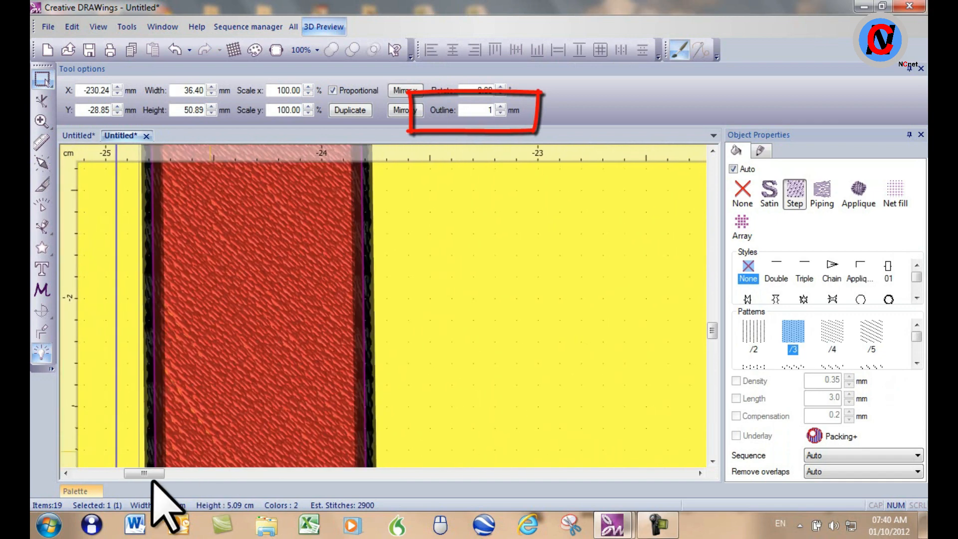
{"action": "mouse_move", "coordinate": [82, 492]}
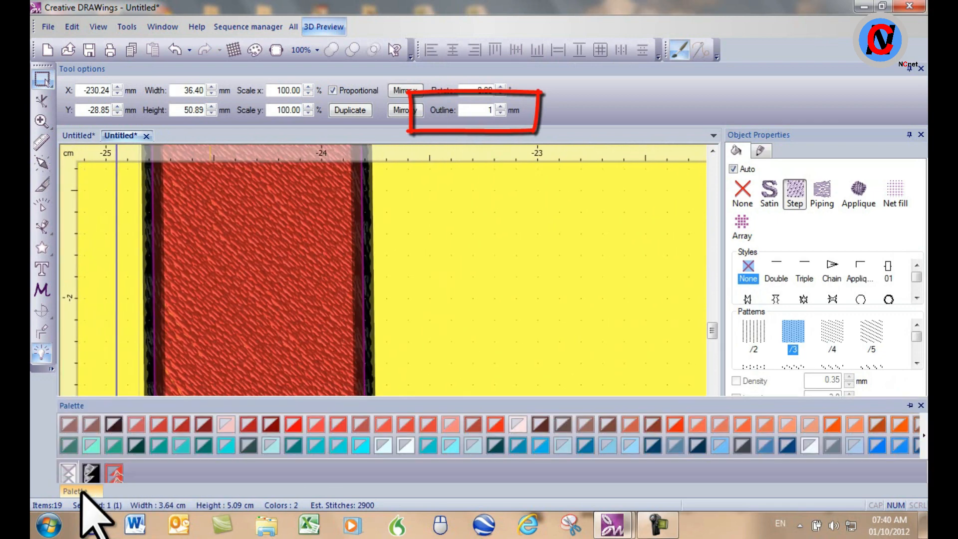
{"action": "left_click", "coordinate": [227, 445]}
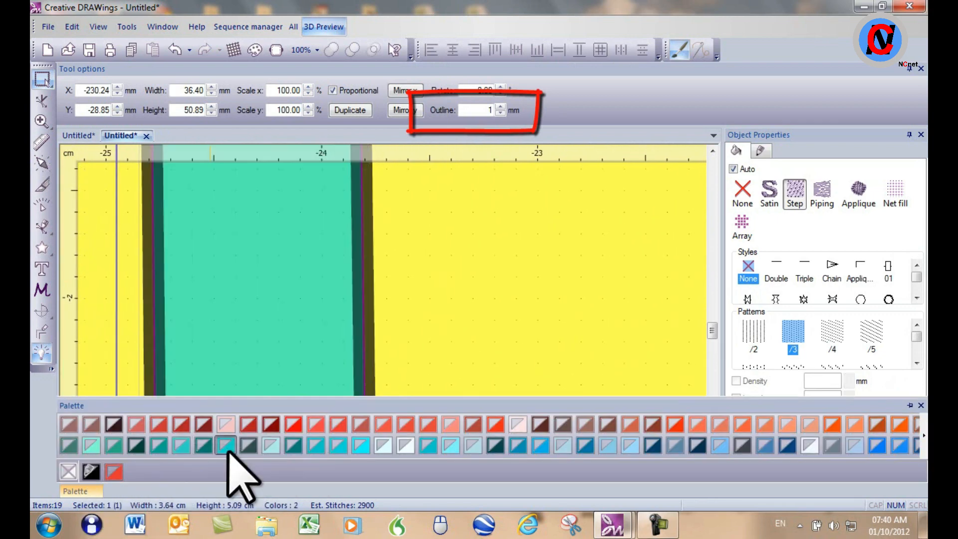
{"action": "left_click", "coordinate": [349, 339]}
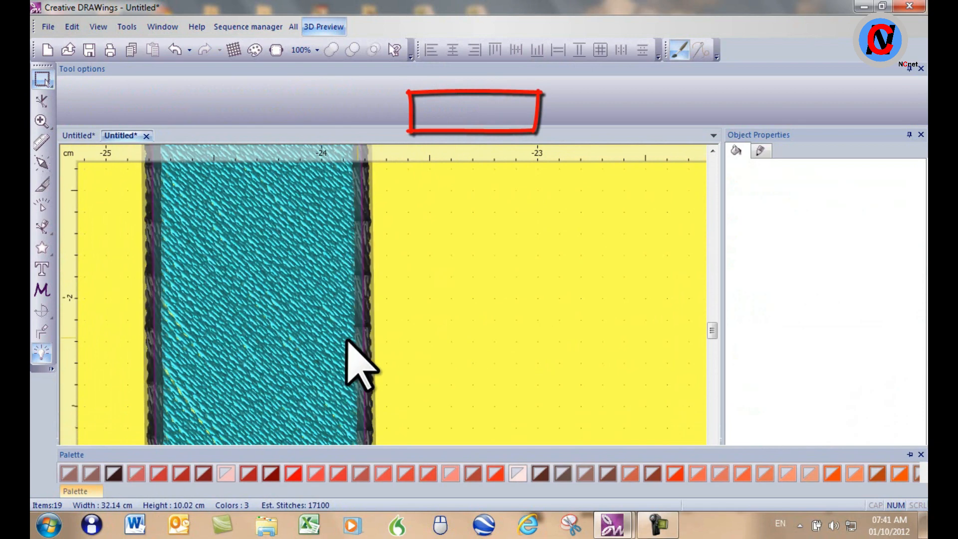
{"action": "scroll", "coordinate": [349, 338], "scroll_direction": "up", "scroll_amount": 3}
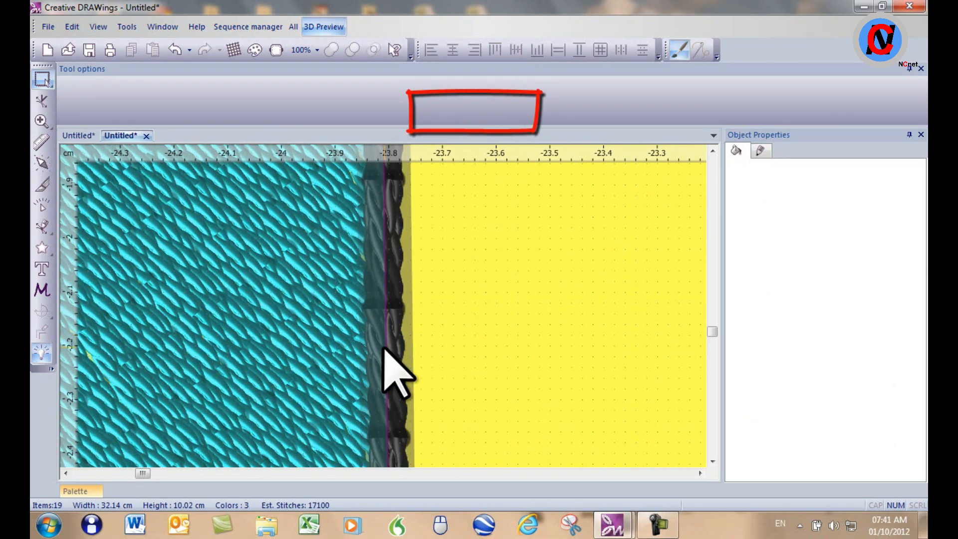
- Change the outline colour of the letter L to red and inspect the recoloured outline stitching
{"action": "left_click", "coordinate": [384, 350]}
{"action": "mouse_move", "coordinate": [95, 492]}
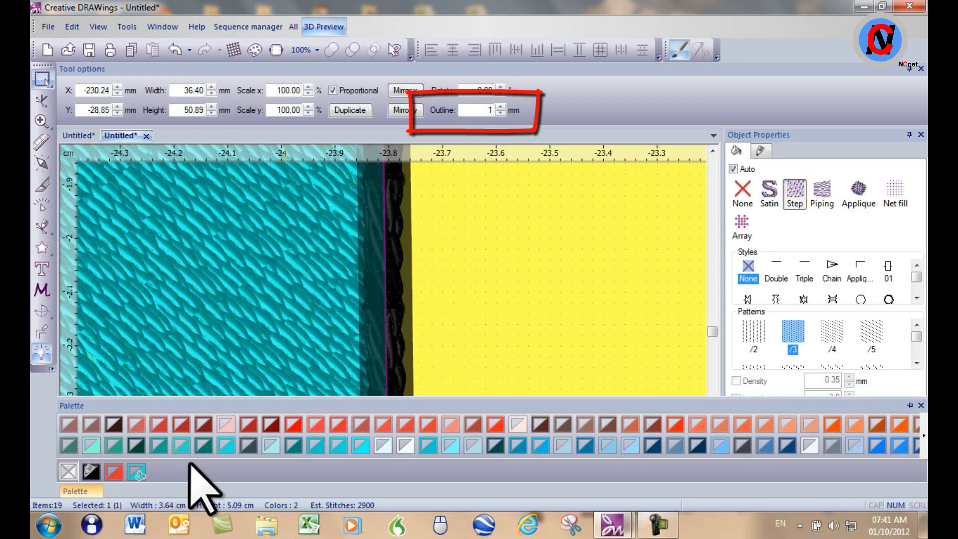
{"action": "left_click", "coordinate": [288, 424]}
{"action": "left_click", "coordinate": [483, 338]}
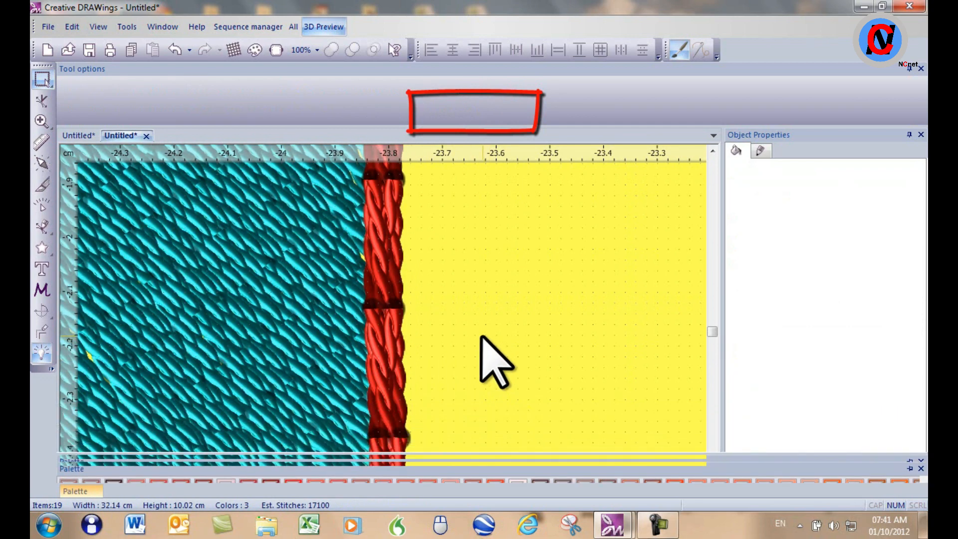
{"action": "scroll", "coordinate": [482, 336], "scroll_direction": "down", "scroll_amount": 2}
{"action": "scroll", "coordinate": [481, 337], "scroll_direction": "down", "scroll_amount": 1}
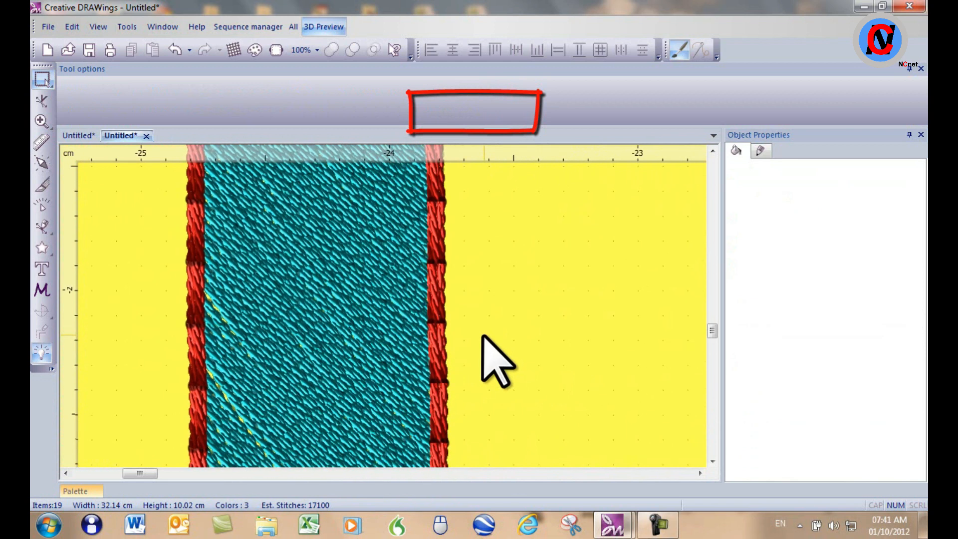
- Set the outline width of the letter L to 1.1 mm and inspect its edge stitching up close
{"action": "left_click", "coordinate": [395, 278]}
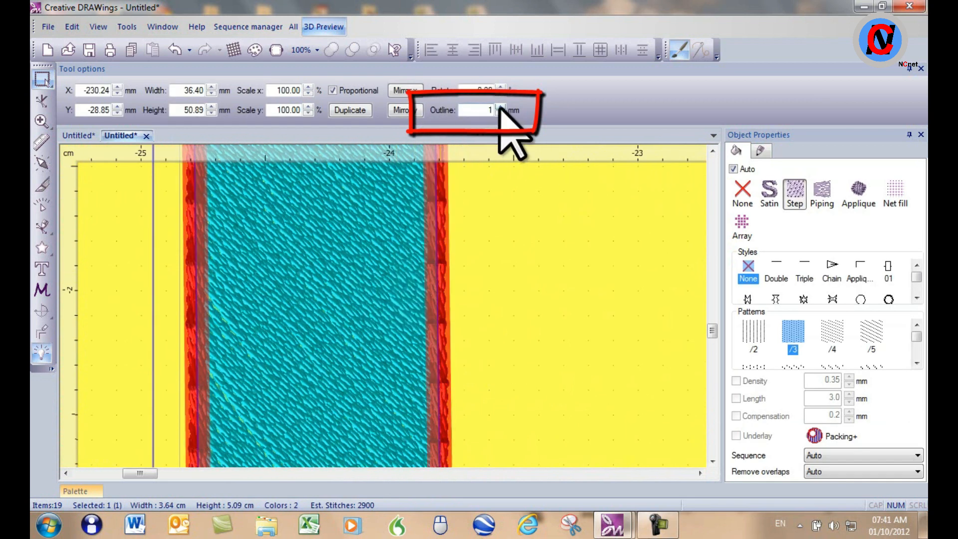
{"action": "left_click", "coordinate": [512, 195]}
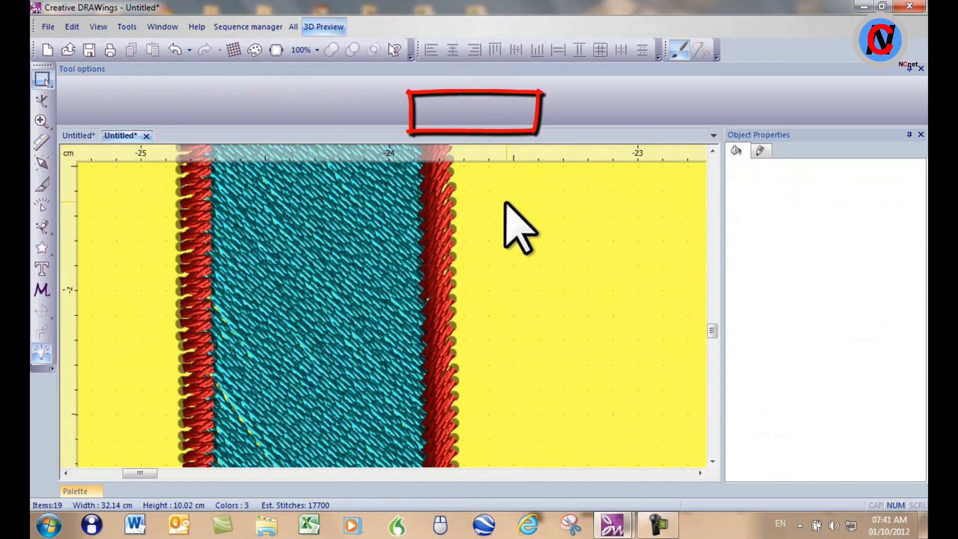
{"action": "scroll", "coordinate": [506, 202], "scroll_direction": "up", "scroll_amount": 4}
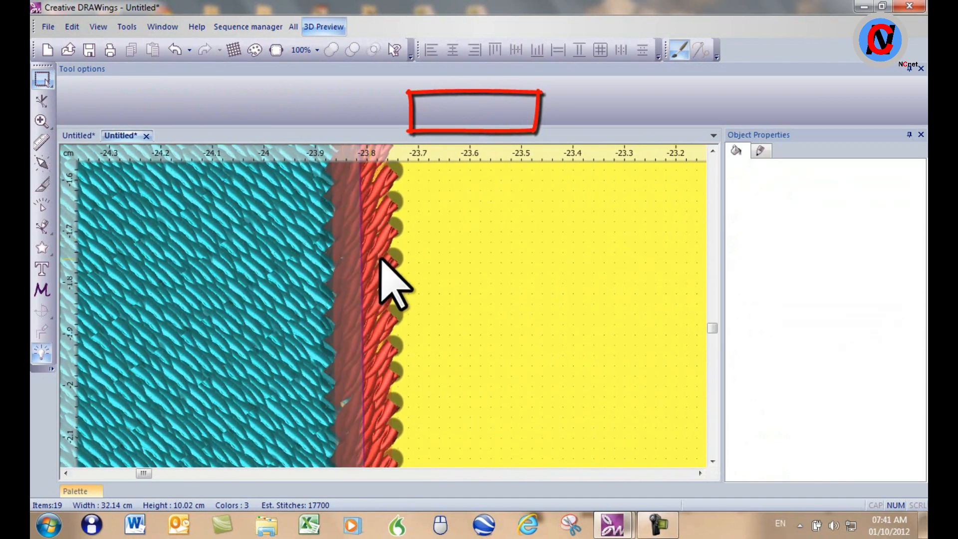
- Set the outline width of the letter L to 3 mm and inspect the wider stitching against the fill
{"action": "left_click", "coordinate": [384, 262]}
{"action": "double_click", "coordinate": [487, 109]}
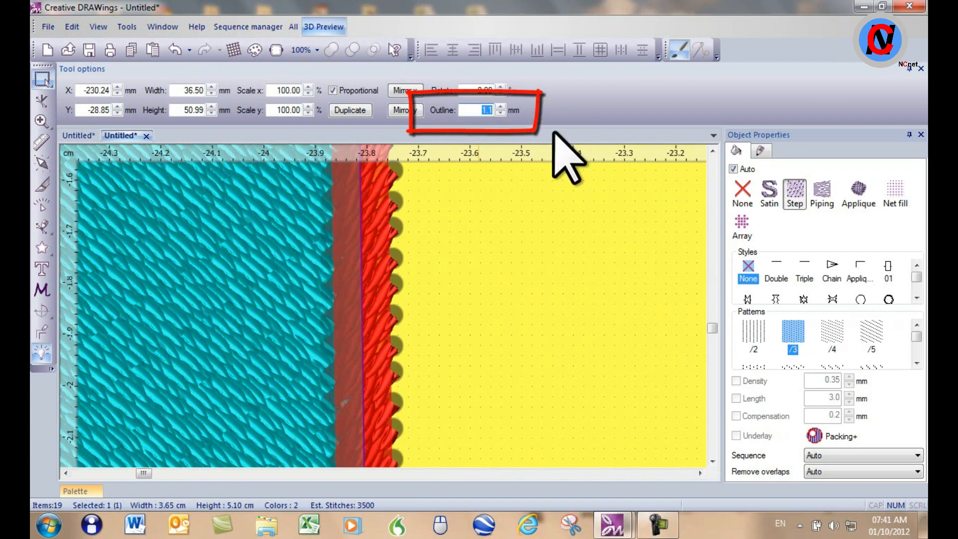
{"action": "left_click", "coordinate": [583, 240]}
{"action": "scroll", "coordinate": [589, 247], "scroll_direction": "down", "scroll_amount": 5}
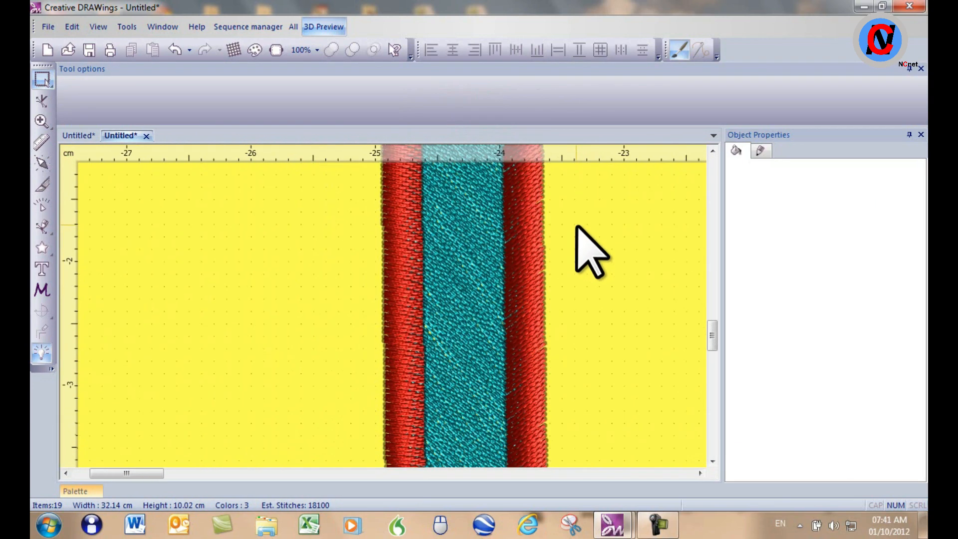
{"action": "scroll", "coordinate": [605, 250], "scroll_direction": "up", "scroll_amount": 3}
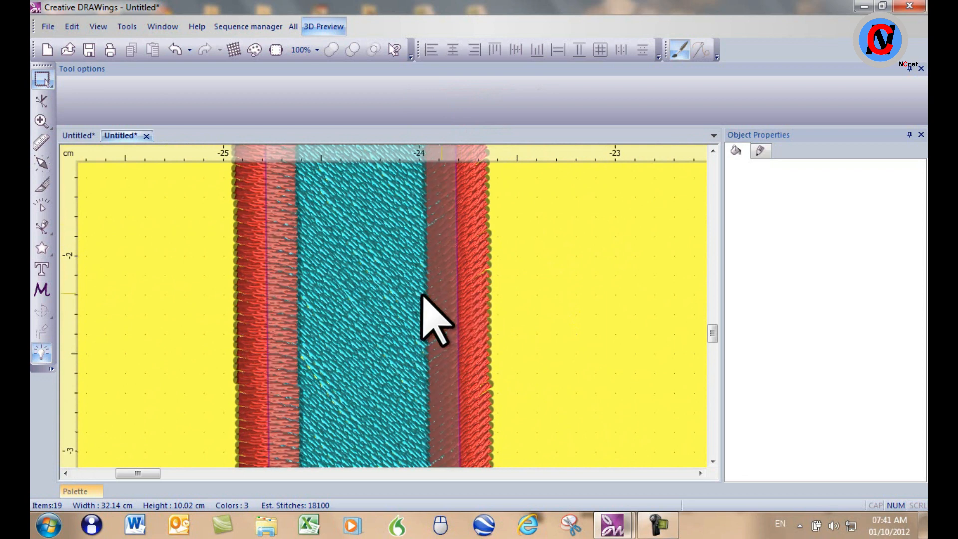
- Try the letter L with its fill colour removed, inspect the outline-only stitching, and undo the removal
{"action": "left_click", "coordinate": [385, 295]}
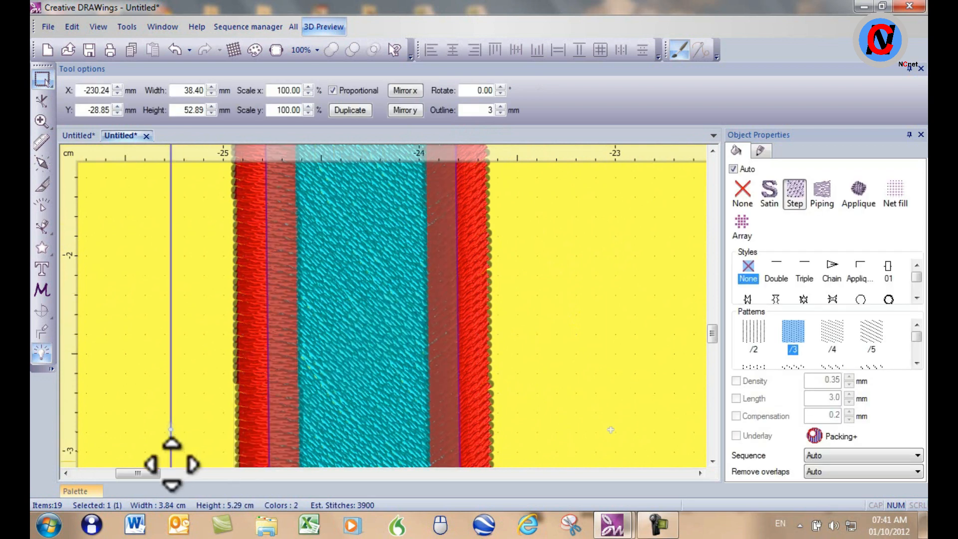
{"action": "mouse_move", "coordinate": [89, 493]}
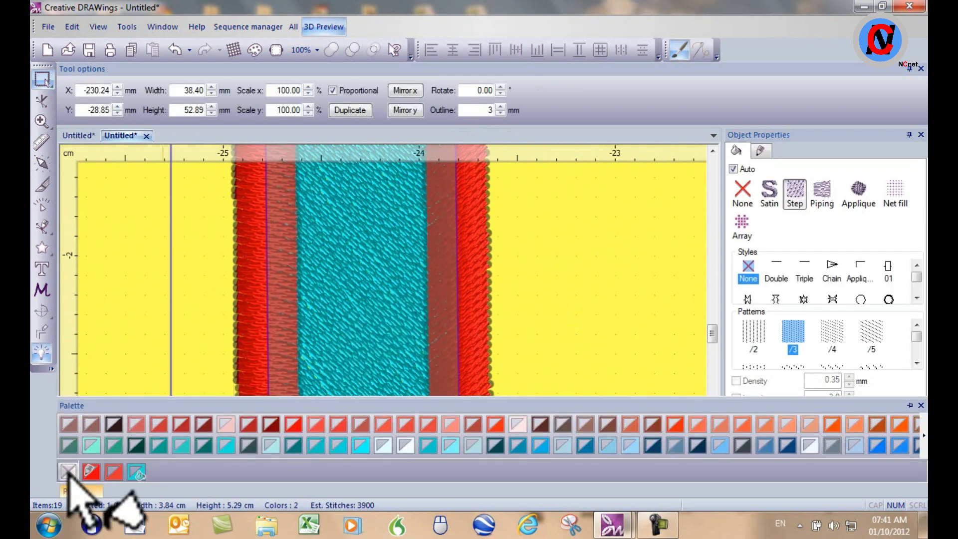
{"action": "left_click", "coordinate": [68, 472]}
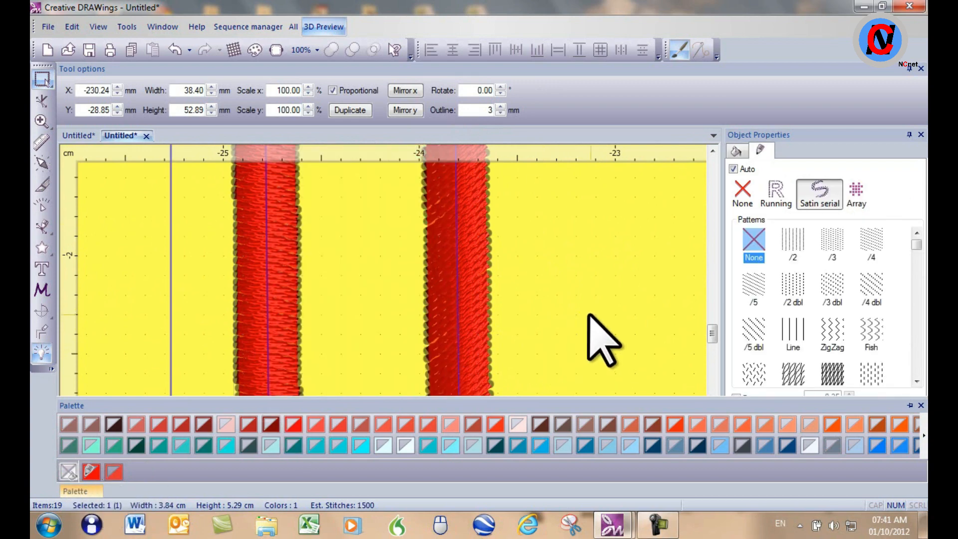
{"action": "left_click", "coordinate": [577, 331]}
{"action": "scroll", "coordinate": [573, 329], "scroll_direction": "down", "scroll_amount": 2}
{"action": "scroll", "coordinate": [573, 313], "scroll_direction": "up", "scroll_amount": 3}
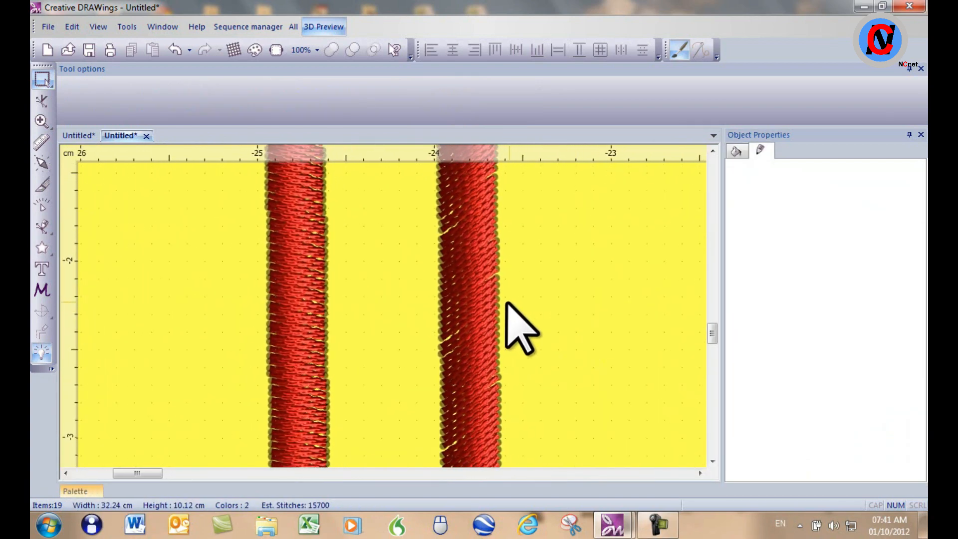
{"action": "left_click", "coordinate": [460, 307]}
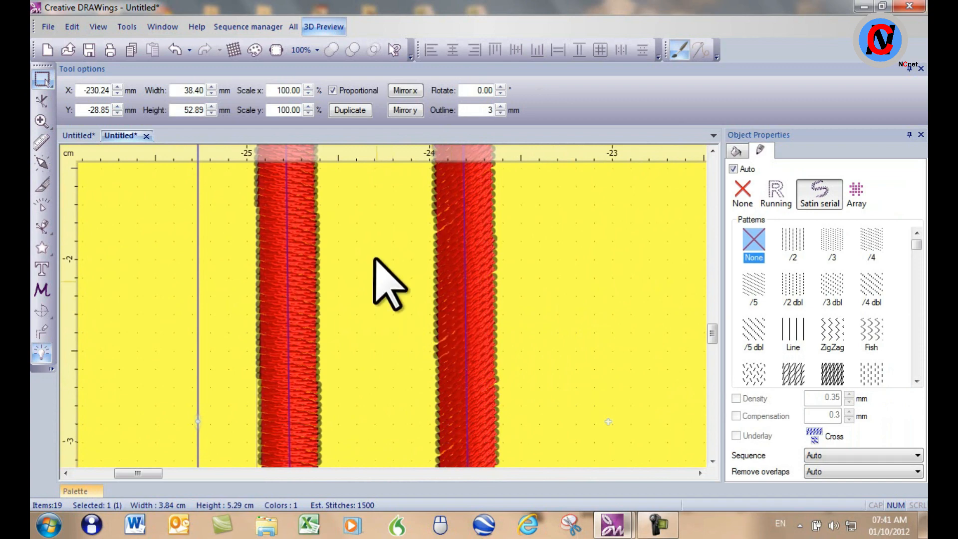
{"action": "left_click", "coordinate": [174, 49]}
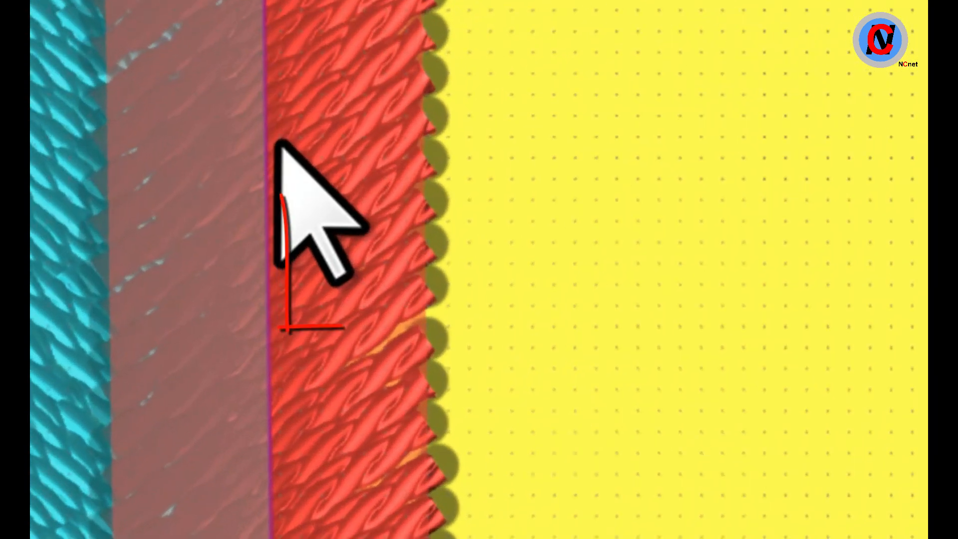
- Convert the letter L's red outline to an object and move it sideways off the teal fill
{"action": "right_click", "coordinate": [374, 260]}
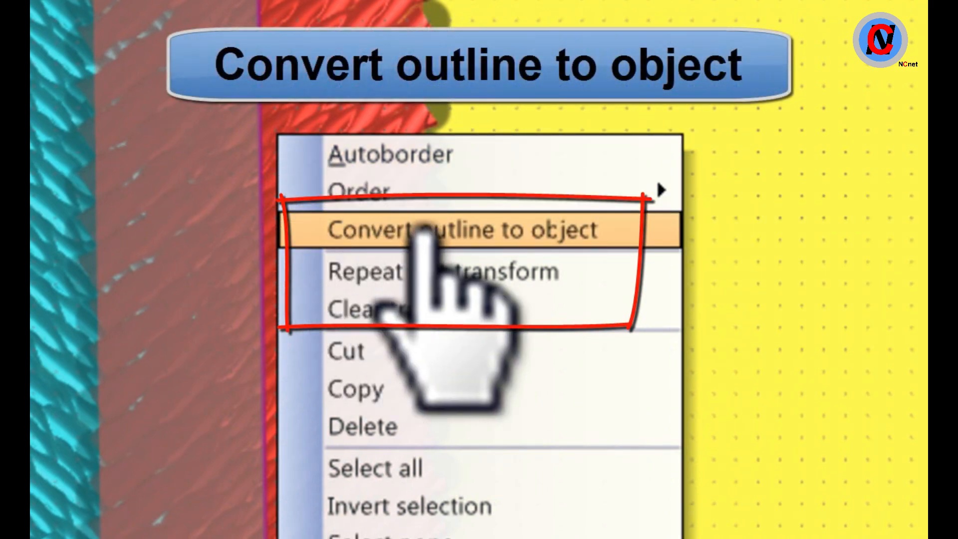
{"action": "left_click", "coordinate": [439, 228]}
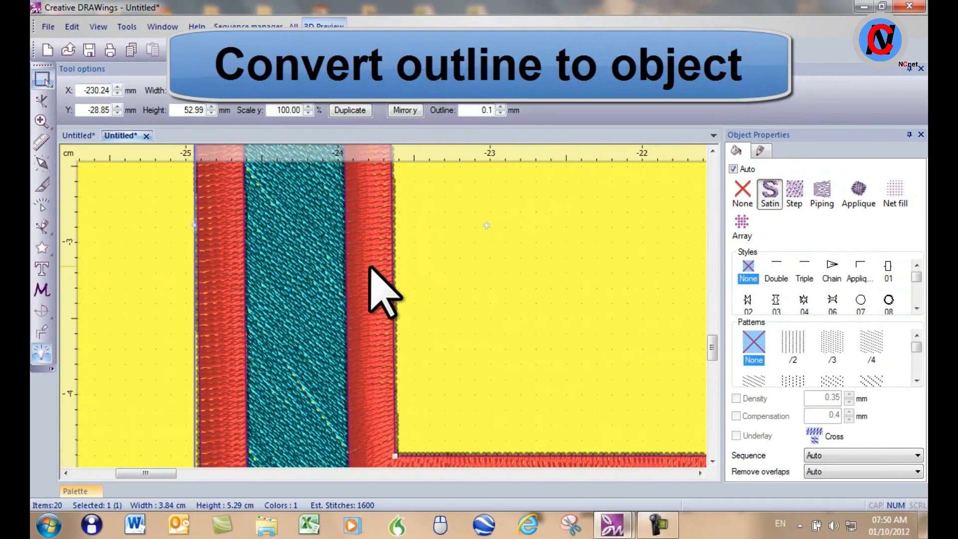
{"action": "scroll", "coordinate": [371, 267], "scroll_direction": "down", "scroll_amount": 1}
{"action": "left_click_drag", "start_coordinate": [372, 268], "coordinate": [513, 243]}
{"action": "left_click", "coordinate": [459, 273]}
{"action": "scroll", "coordinate": [455, 296], "scroll_direction": "down", "scroll_amount": 2}
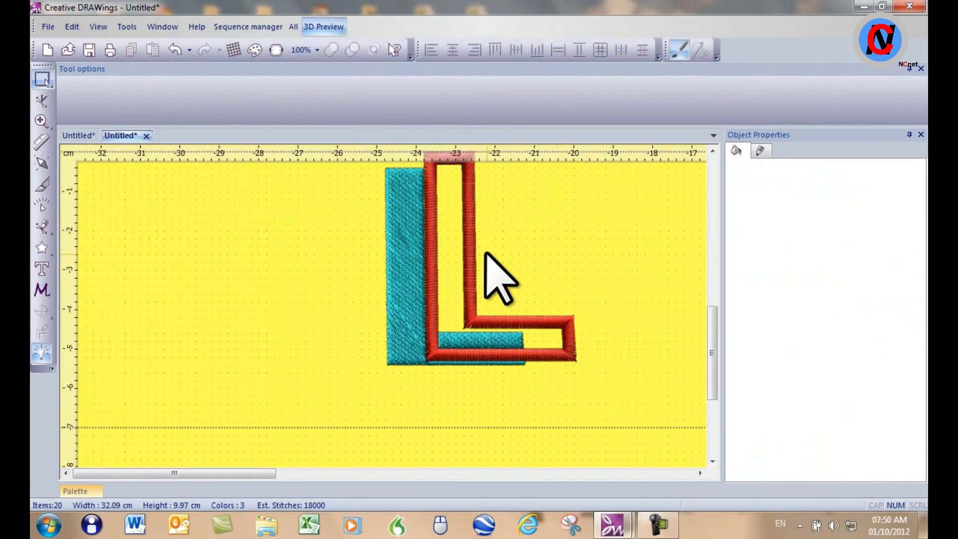
- Move the converted red outline further down and to the right, away from the teal L
{"action": "scroll", "coordinate": [487, 256], "scroll_direction": "down", "scroll_amount": 1}
{"action": "left_click", "coordinate": [473, 260]}
{"action": "left_click_drag", "start_coordinate": [475, 264], "coordinate": [547, 332]}
{"action": "left_click", "coordinate": [598, 311]}
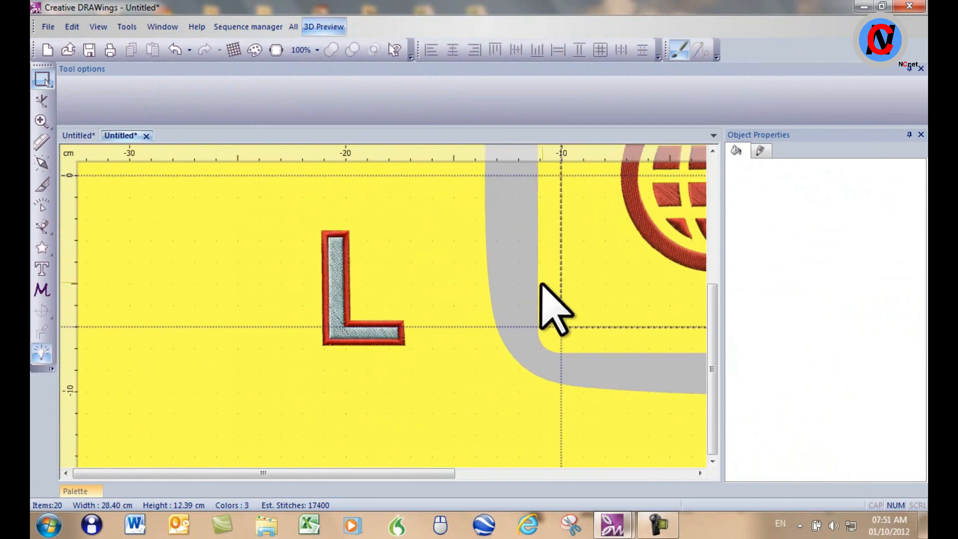
- Delete the practice letter L beside the hoop, including both its fill and its converted outline object
{"action": "scroll", "coordinate": [552, 311], "scroll_direction": "down", "scroll_amount": 1}
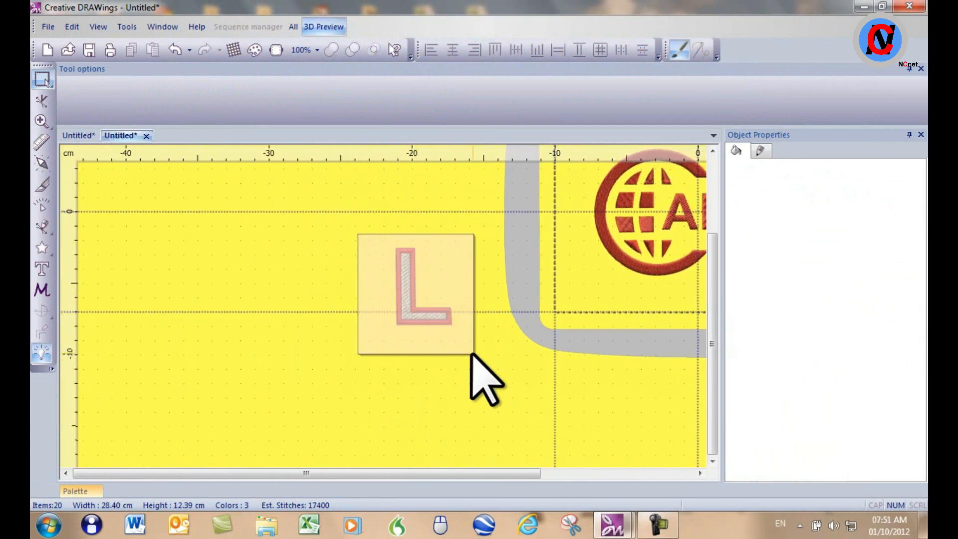
{"action": "left_click_drag", "start_coordinate": [472, 354], "coordinate": [471, 354]}
{"action": "key", "text": "Delete"}
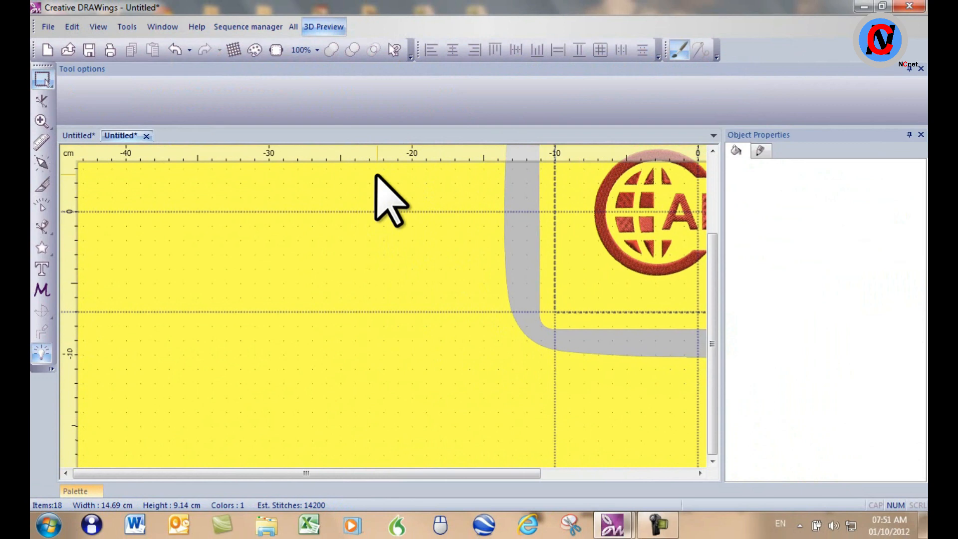
- Show the backdrop image behind the logo, focusing on the missing L in PLUS
{"action": "scroll", "coordinate": [377, 175], "scroll_direction": "down", "scroll_amount": 3}
{"action": "scroll", "coordinate": [376, 174], "scroll_direction": "up", "scroll_amount": 4}
{"action": "scroll", "coordinate": [454, 352], "scroll_direction": "up", "scroll_amount": 1}
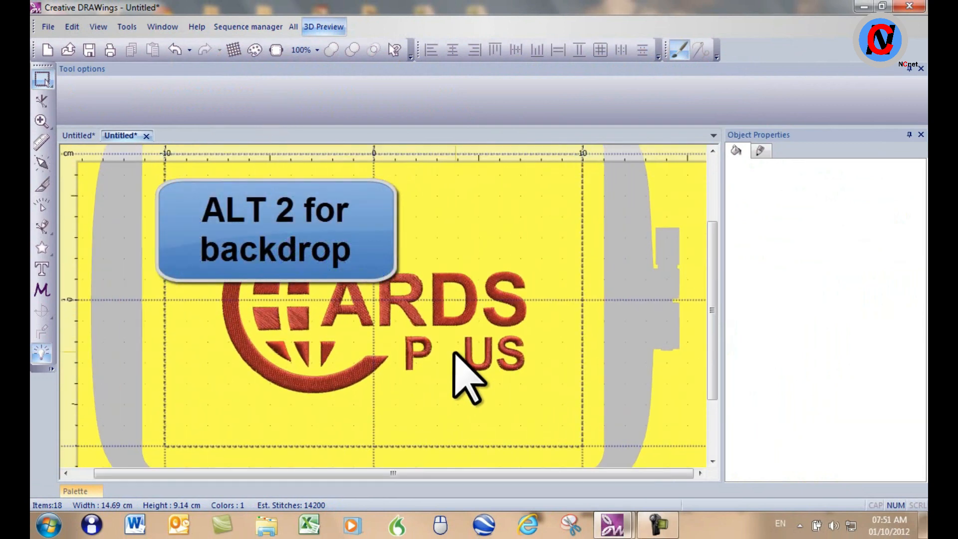
{"action": "scroll", "coordinate": [454, 356], "scroll_direction": "up", "scroll_amount": 2}
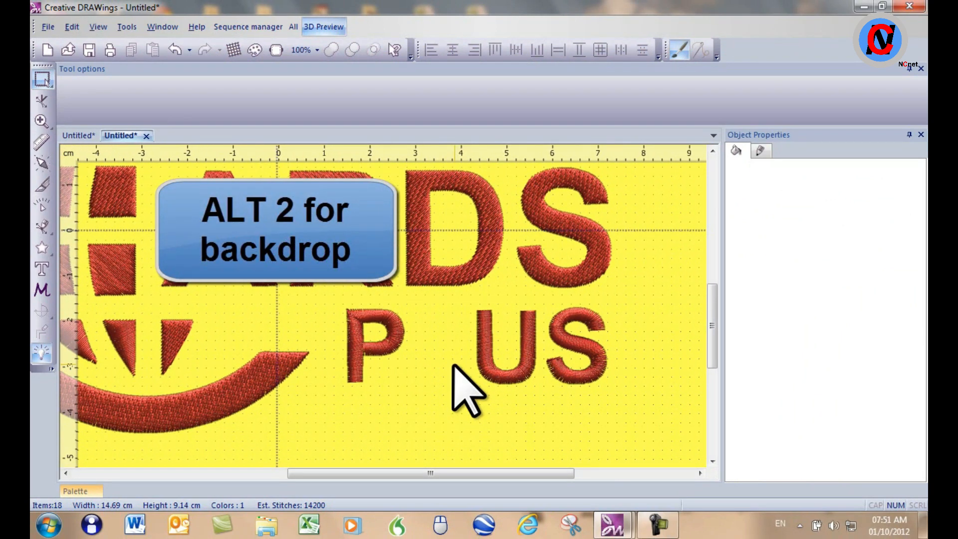
{"action": "key", "text": "alt+2"}
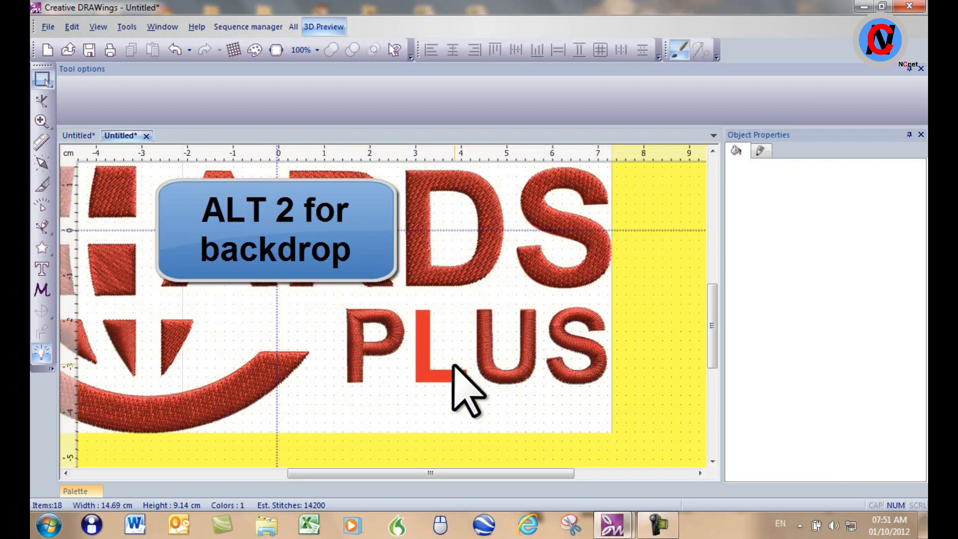
- Trace the L of PLUS over the backdrop with the freehand pen, about 11.6 mm wide and 16.3 mm high, and finish the shape
{"action": "scroll", "coordinate": [444, 349], "scroll_direction": "up", "scroll_amount": 3}
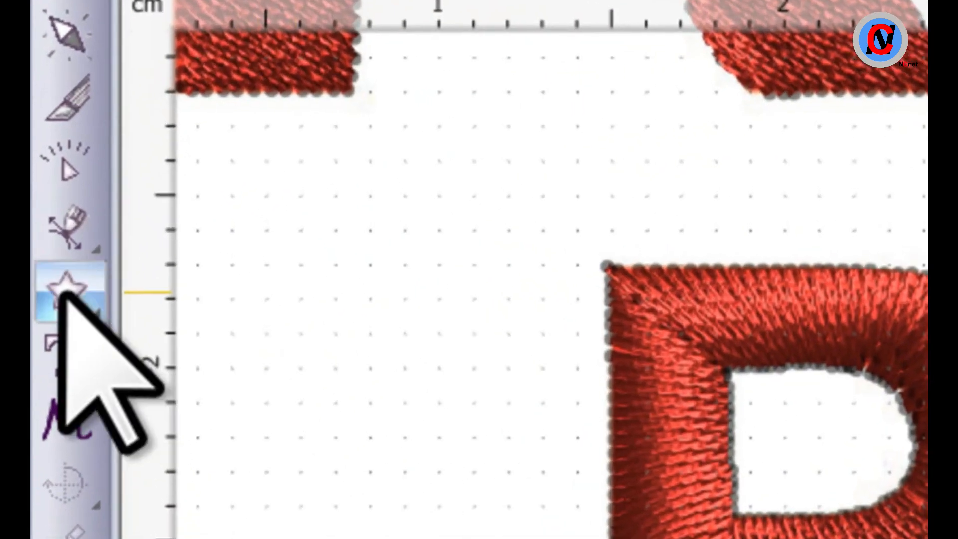
{"action": "left_click", "coordinate": [65, 230]}
{"action": "left_click", "coordinate": [135, 231]}
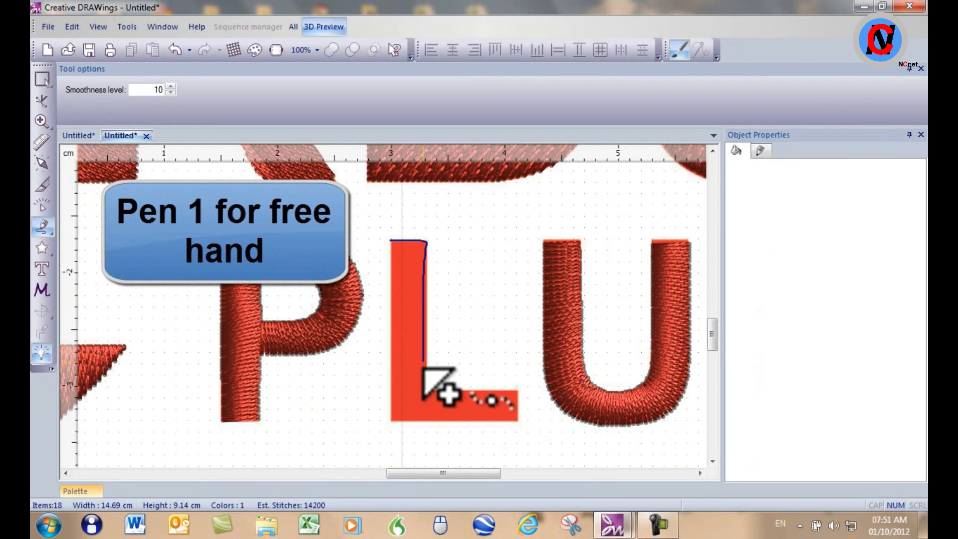
{"action": "left_click_drag", "start_coordinate": [450, 390], "coordinate": [515, 392]}
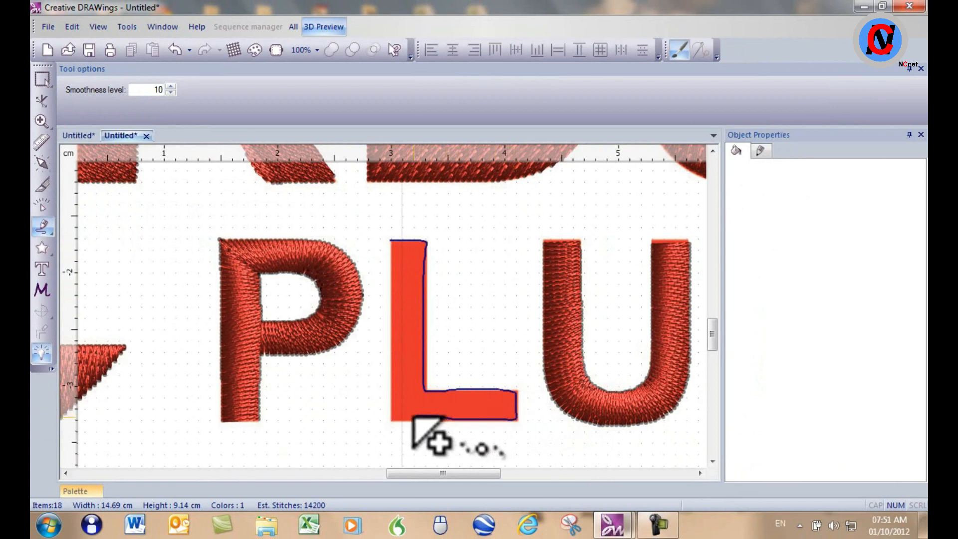
{"action": "mouse_move", "coordinate": [390, 419]}
{"action": "left_mouse_down"}
{"action": "mouse_move", "coordinate": [398, 378]}
{"action": "mouse_move", "coordinate": [387, 270]}
{"action": "mouse_move", "coordinate": [404, 264]}
{"action": "mouse_move", "coordinate": [394, 247]}
{"action": "left_mouse_up"}
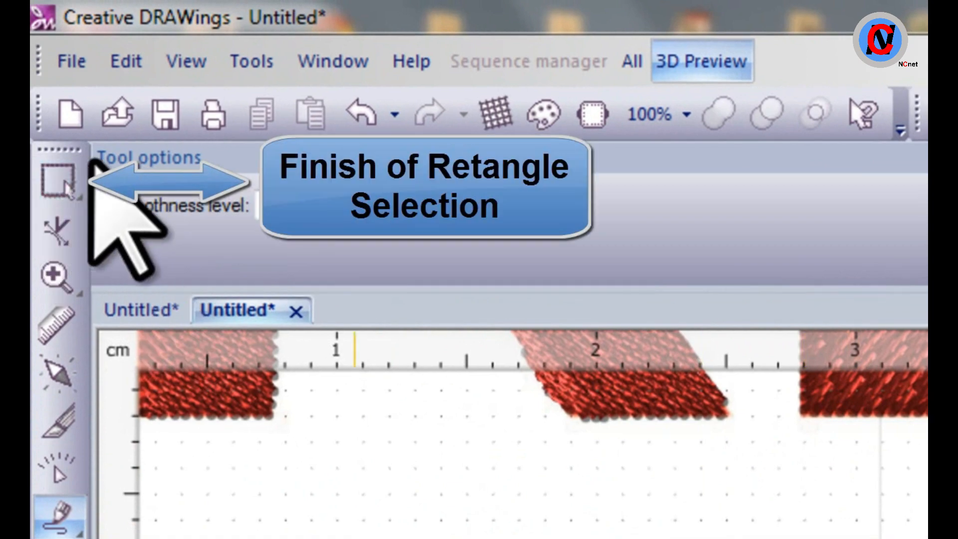
{"action": "left_click", "coordinate": [57, 179]}
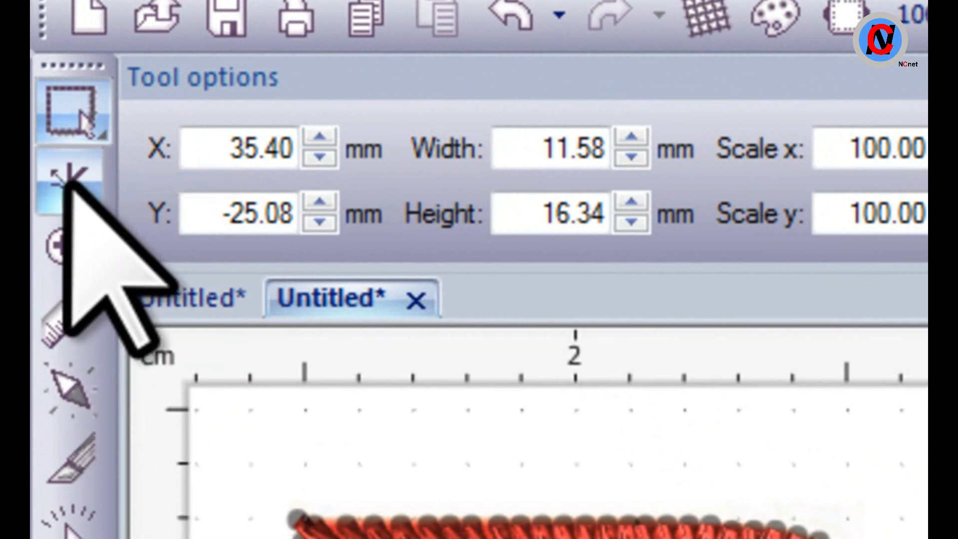
- Edit the traced L's shape nodes, moving the bottom node toward the lower-left corner and removing the node above it on the stem
{"action": "left_click", "coordinate": [68, 186]}
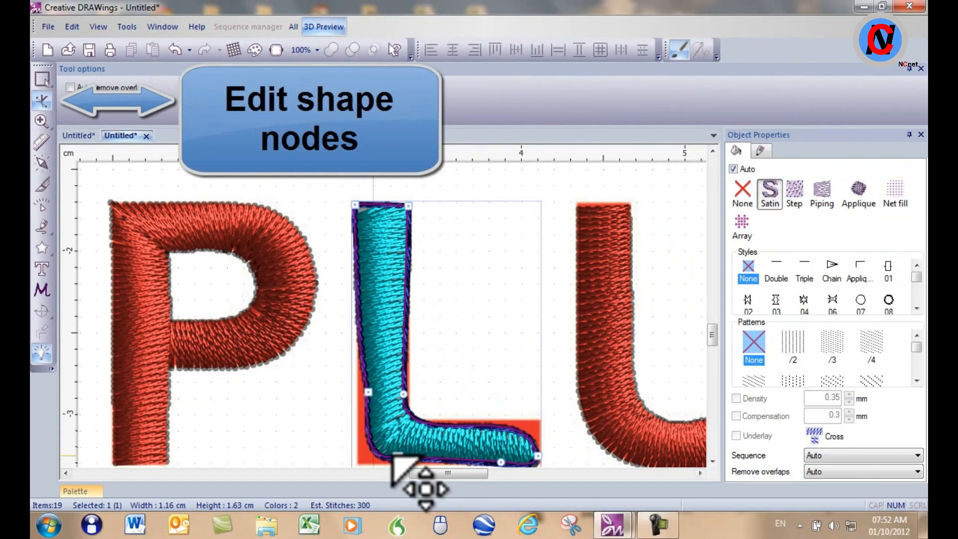
{"action": "left_click_drag", "start_coordinate": [394, 462], "coordinate": [369, 428]}
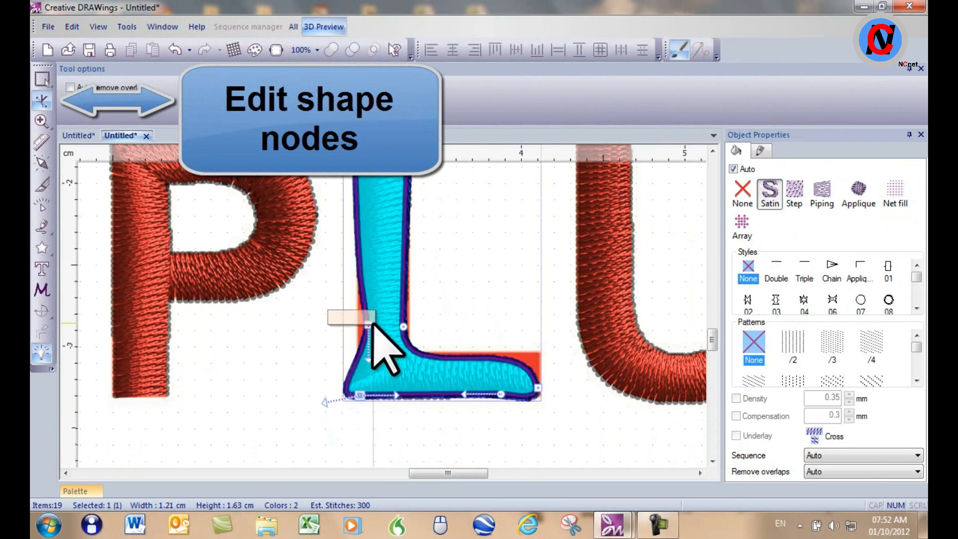
{"action": "left_click_drag", "start_coordinate": [375, 349], "coordinate": [376, 349]}
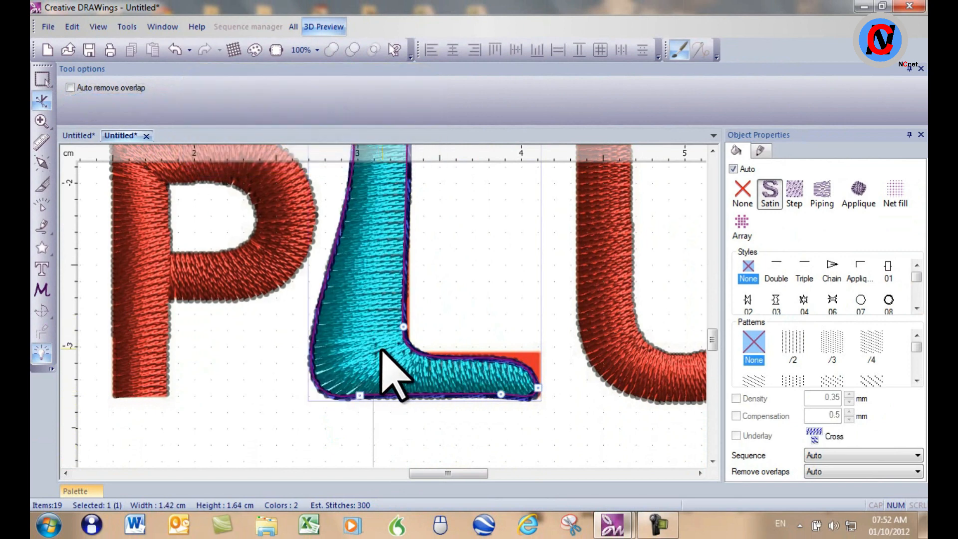
- Move the two end nodes of the L's foot onto the upper and lower right corners of the backdrop letter
{"action": "scroll", "coordinate": [394, 345], "scroll_direction": "down", "scroll_amount": 1}
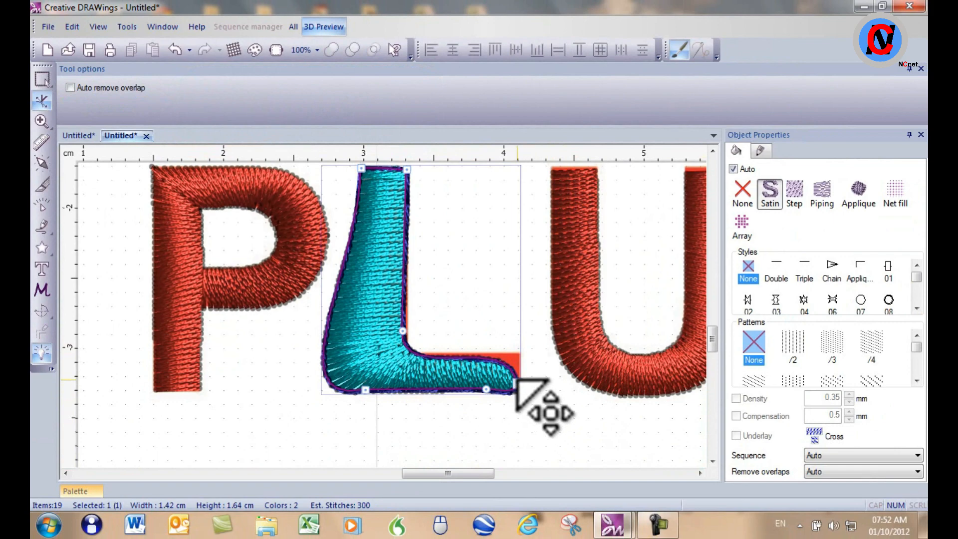
{"action": "left_click_drag", "start_coordinate": [521, 352], "coordinate": [521, 354]}
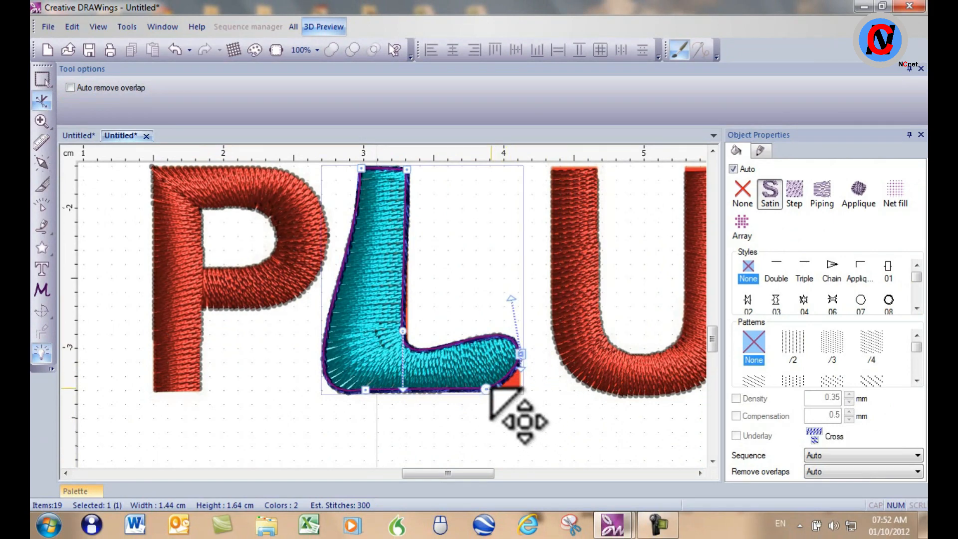
{"action": "scroll", "coordinate": [491, 389], "scroll_direction": "down", "scroll_amount": 2}
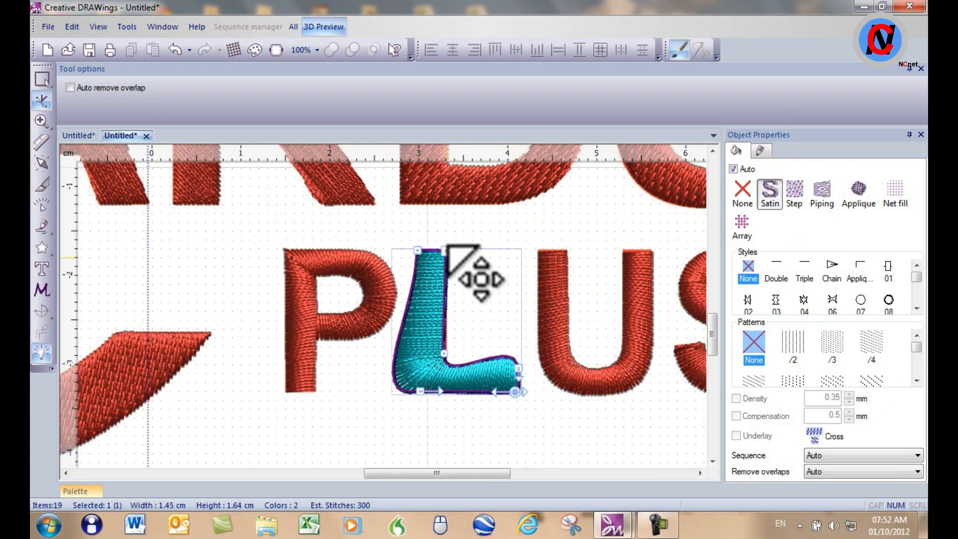
- Select all the shape nodes of the traced L and convert its curved segments to straight lines
{"action": "scroll", "coordinate": [447, 246], "scroll_direction": "up", "scroll_amount": 2}
{"action": "left_click", "coordinate": [496, 316]}
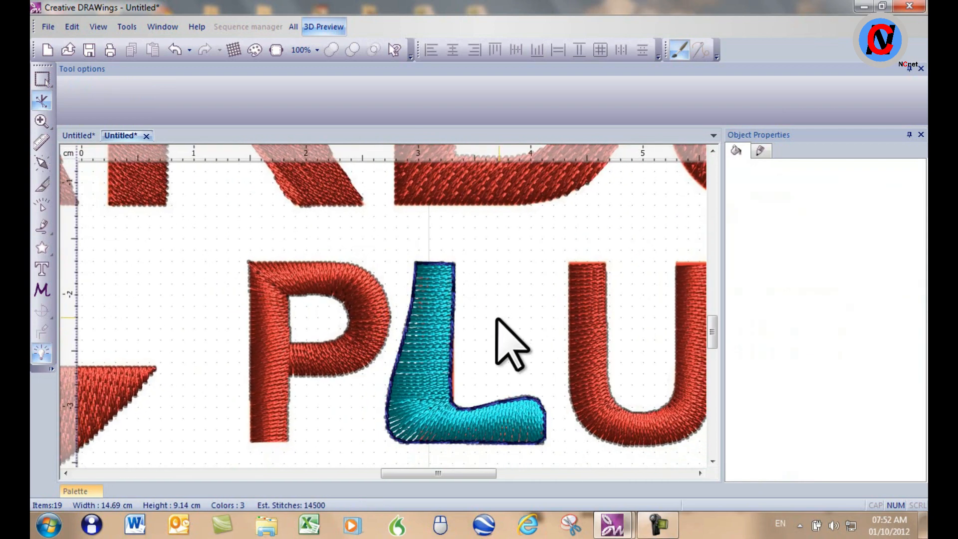
{"action": "left_click", "coordinate": [424, 344]}
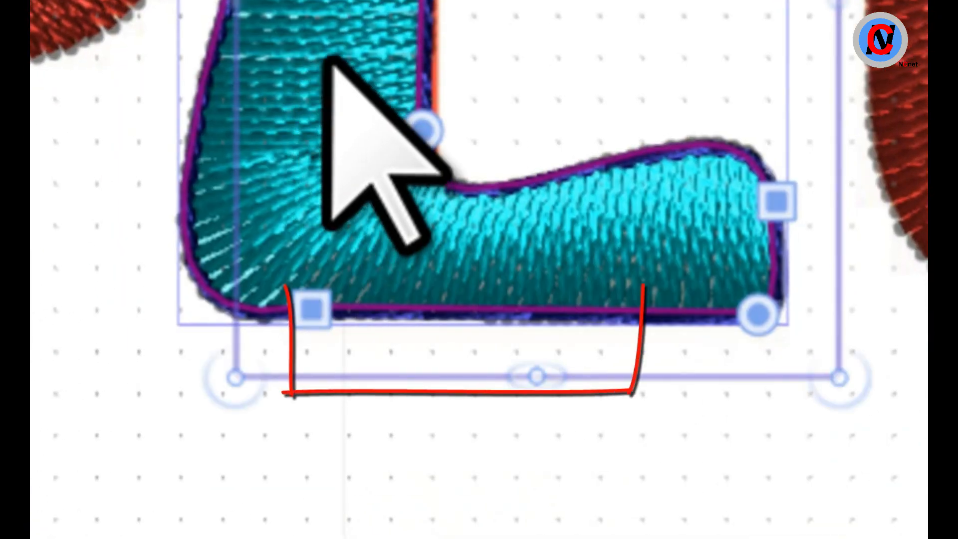
{"action": "right_click", "coordinate": [331, 59]}
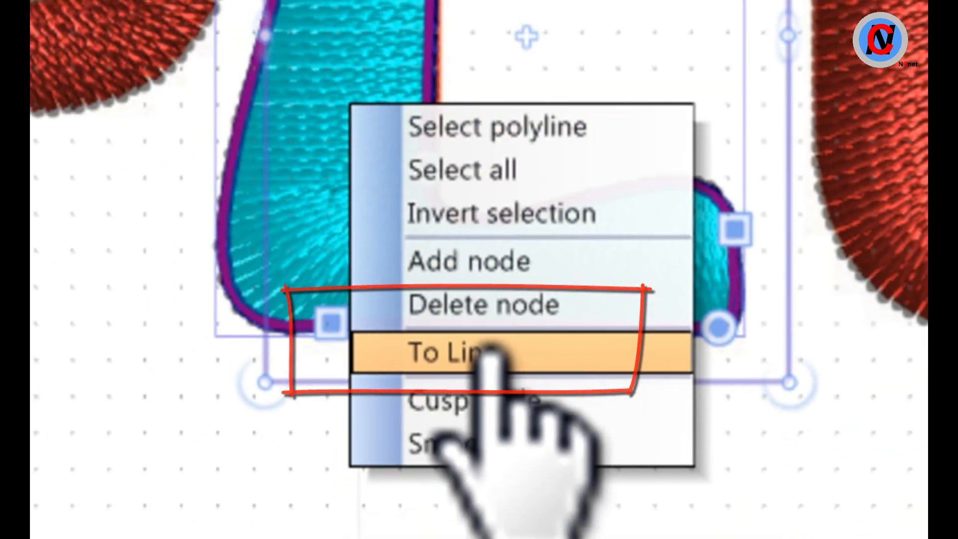
{"action": "left_click", "coordinate": [492, 352]}
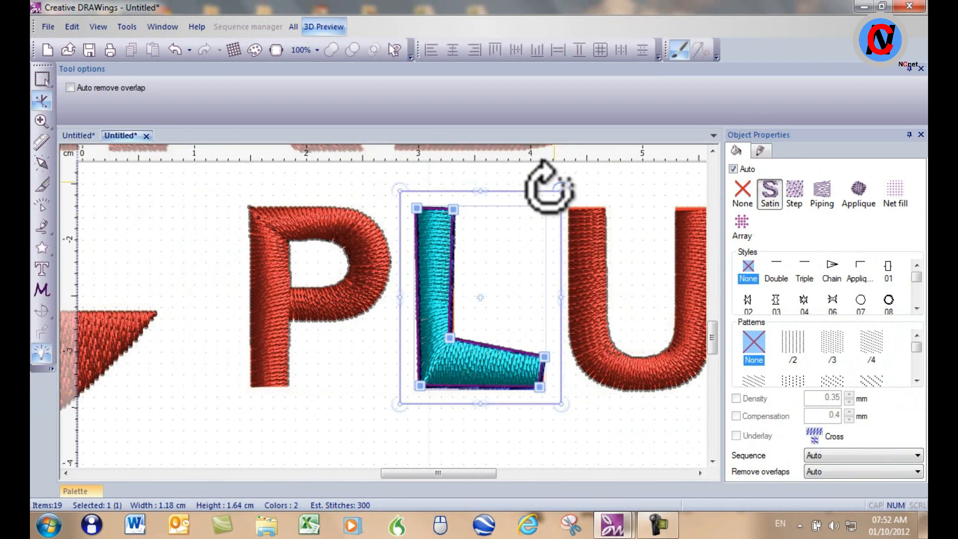
- Remove the outline colour from the traced L so that only its fill remains
{"action": "left_click", "coordinate": [519, 243]}
{"action": "scroll", "coordinate": [495, 236], "scroll_direction": "up", "scroll_amount": 5}
{"action": "left_click", "coordinate": [416, 250]}
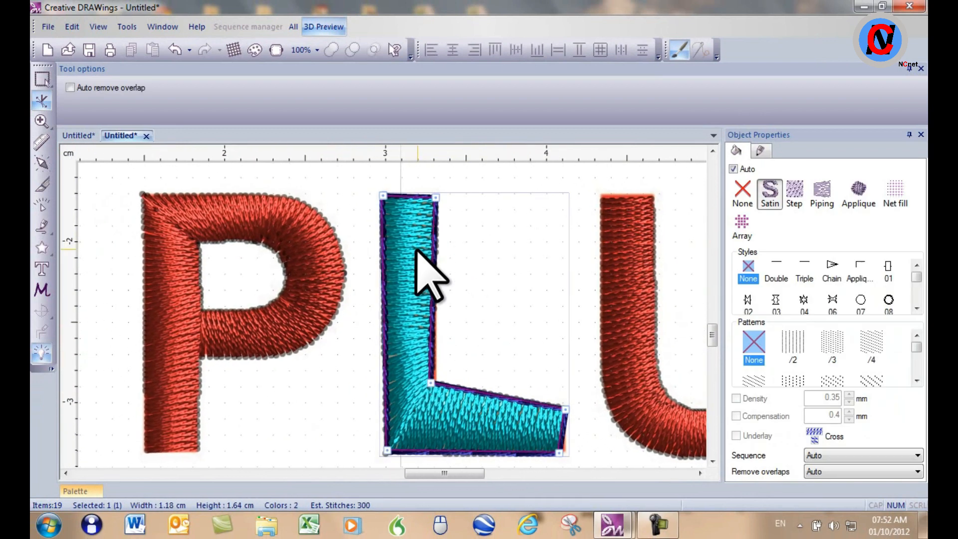
{"action": "left_click", "coordinate": [79, 491]}
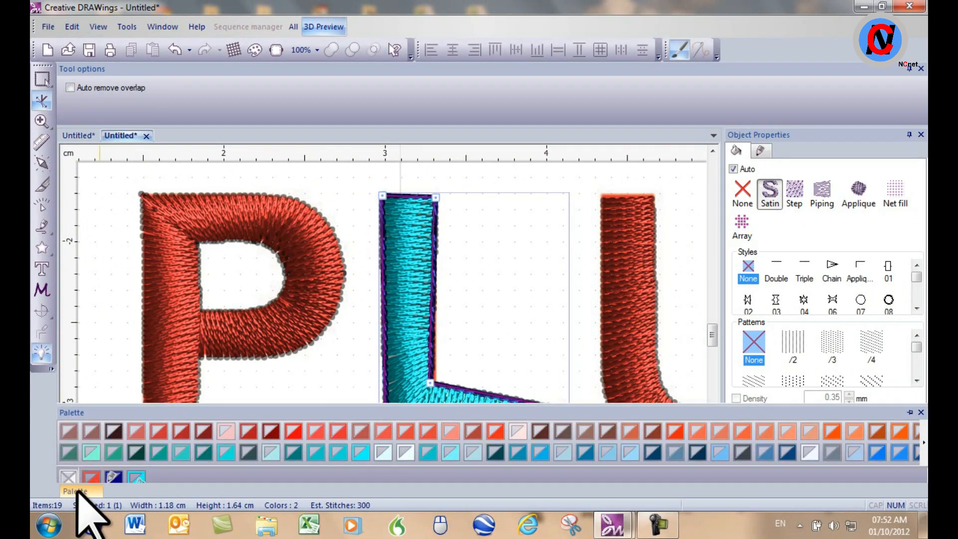
{"action": "left_click_drag", "start_coordinate": [63, 471], "coordinate": [65, 472]}
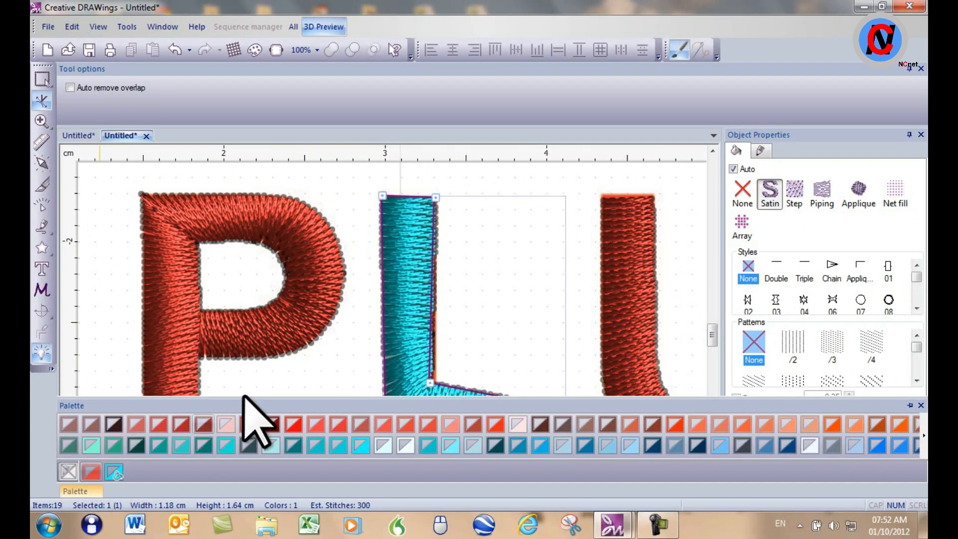
- Show the backdrop through the embroidery and move the L's inner corner and lower-right foot nodes onto the backdrop letter's corners
{"action": "left_click", "coordinate": [526, 312]}
{"action": "scroll", "coordinate": [526, 312], "scroll_direction": "down", "scroll_amount": 3}
{"action": "left_click", "coordinate": [442, 363]}
{"action": "scroll", "coordinate": [443, 375], "scroll_direction": "up", "scroll_amount": 2}
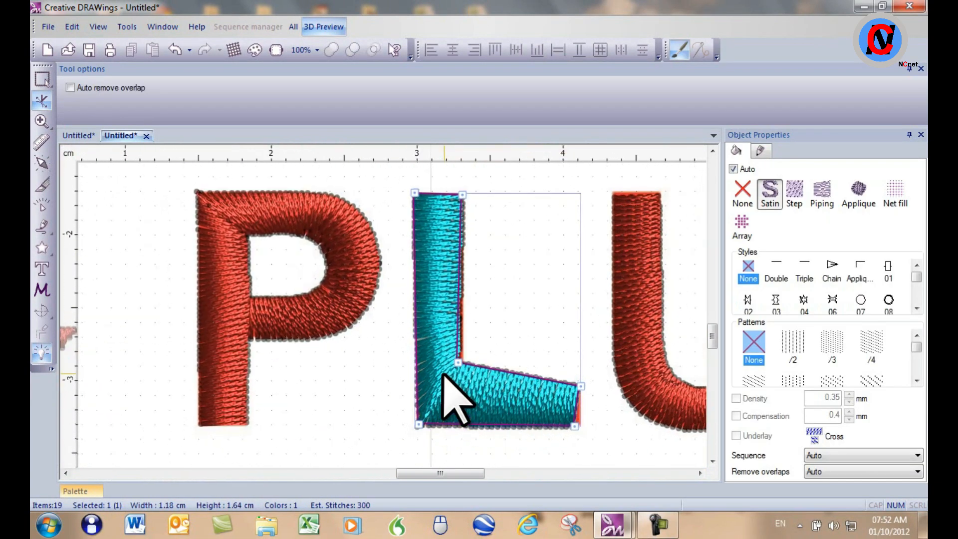
{"action": "scroll", "coordinate": [443, 375], "scroll_direction": "up", "scroll_amount": 1}
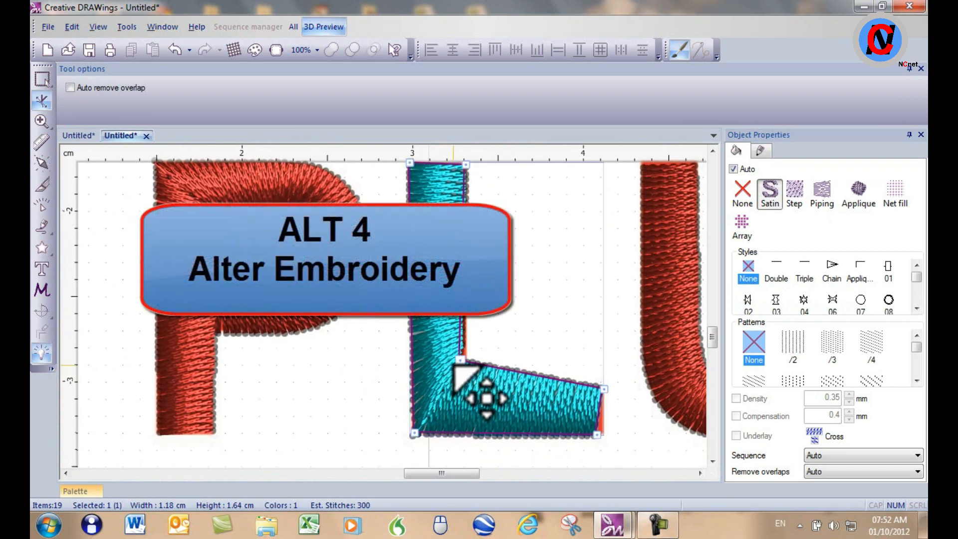
{"action": "key", "text": "alt+4"}
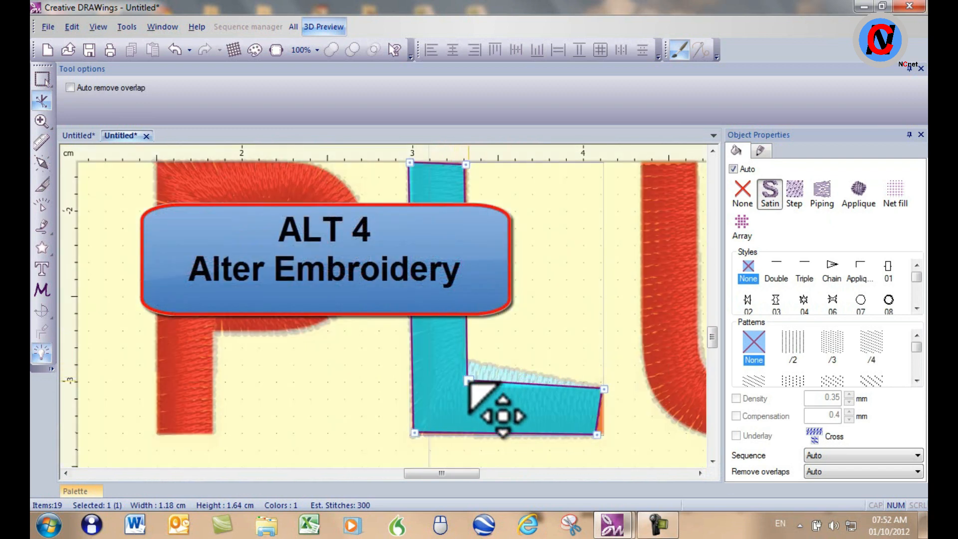
{"action": "left_click", "coordinate": [466, 391]}
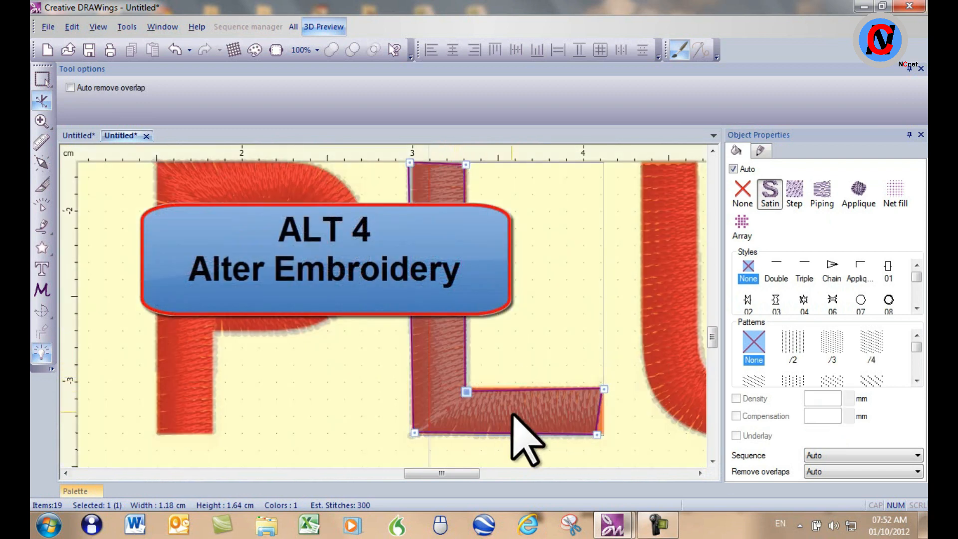
{"action": "left_click", "coordinate": [602, 433]}
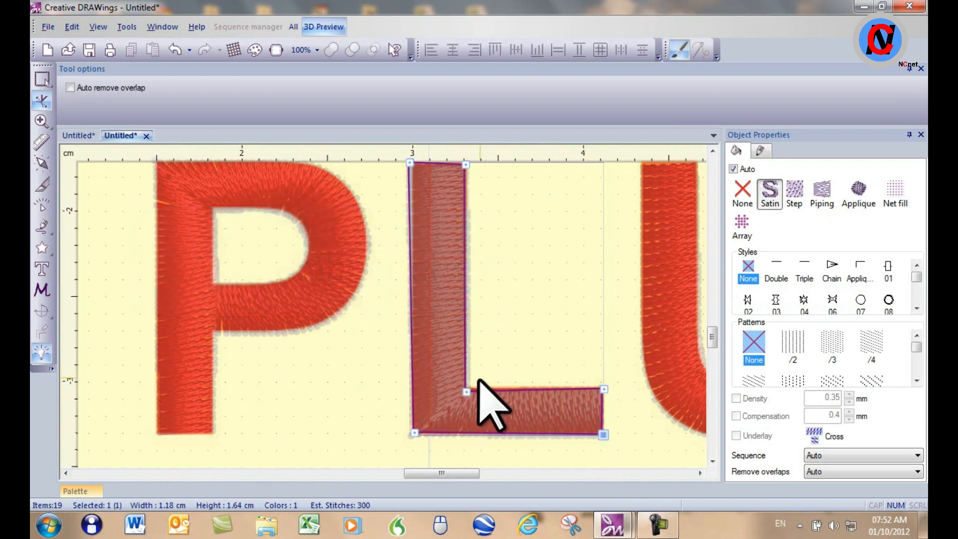
{"action": "left_click_drag", "start_coordinate": [466, 392], "coordinate": [470, 386]}
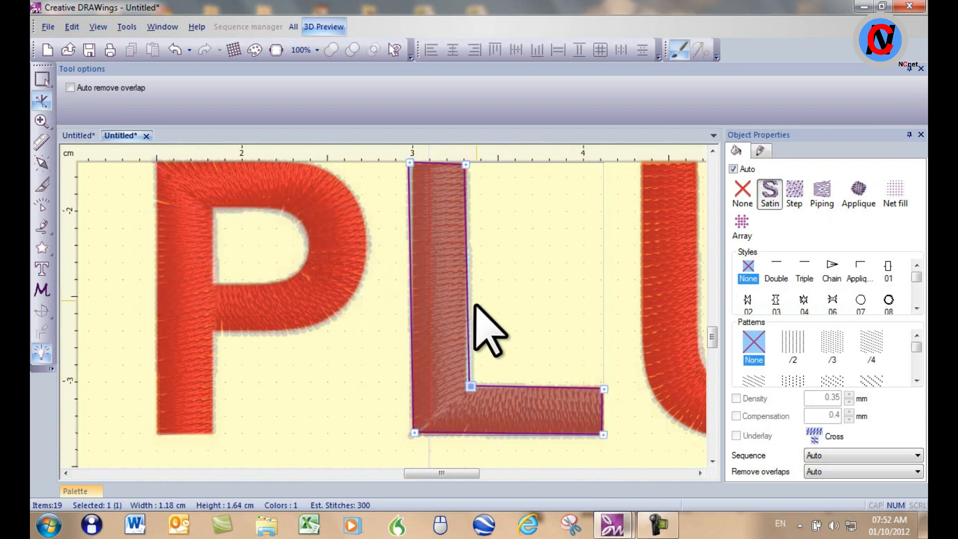
- Align the two nodes at the top of the L's stem with the upper corners of the backdrop letter
{"action": "scroll", "coordinate": [474, 306], "scroll_direction": "down", "scroll_amount": 2}
{"action": "scroll", "coordinate": [472, 200], "scroll_direction": "up", "scroll_amount": 5}
{"action": "left_click_drag", "start_coordinate": [379, 198], "coordinate": [385, 205]}
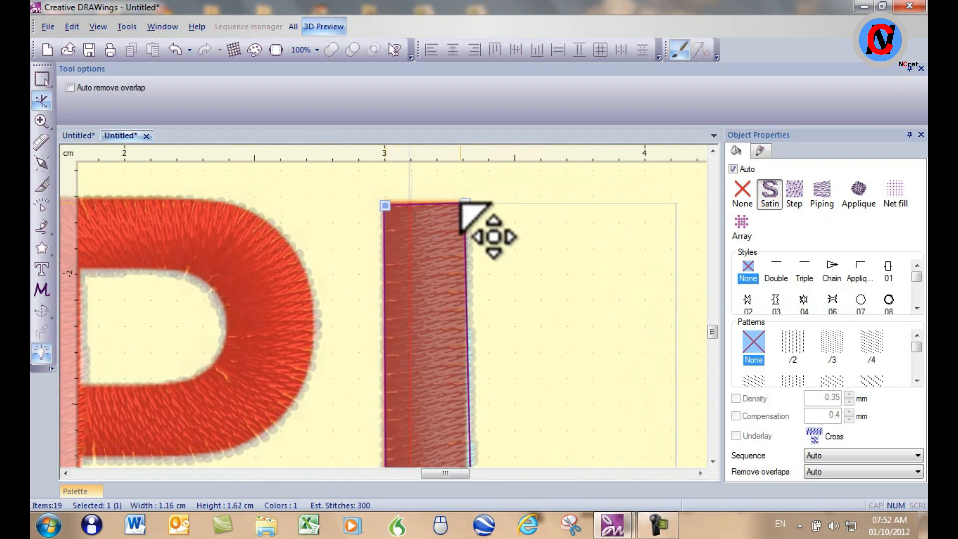
{"action": "left_click_drag", "start_coordinate": [461, 203], "coordinate": [462, 204]}
{"action": "scroll", "coordinate": [513, 257], "scroll_direction": "down", "scroll_amount": 3}
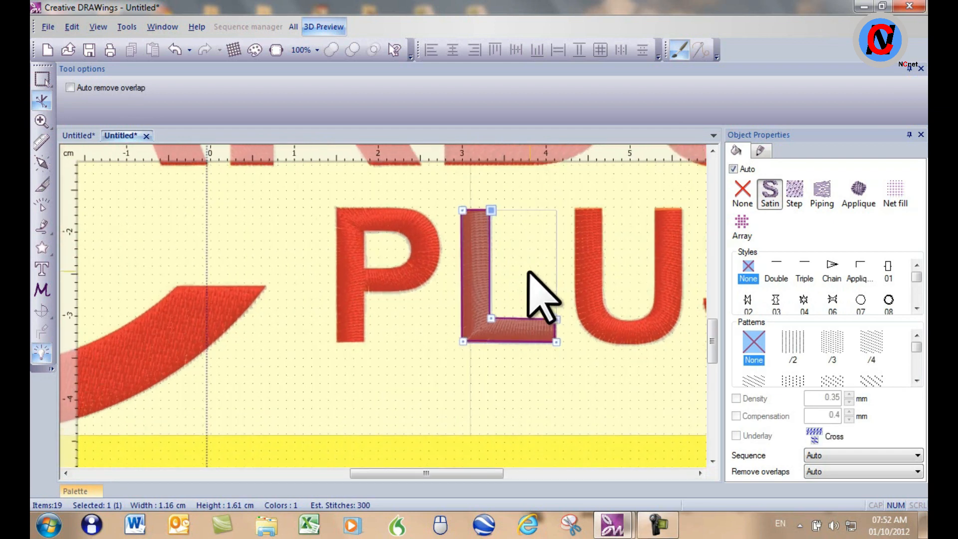
- Select the whole L and recolour its fill with the red used by the other letters
{"action": "scroll", "coordinate": [529, 273], "scroll_direction": "up", "scroll_amount": 1}
{"action": "left_click", "coordinate": [42, 79]}
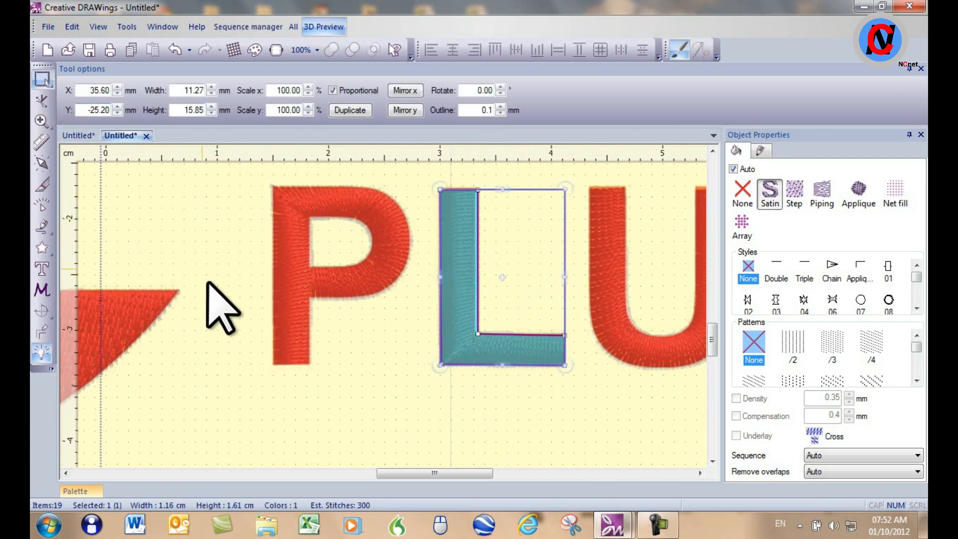
{"action": "mouse_move", "coordinate": [86, 490]}
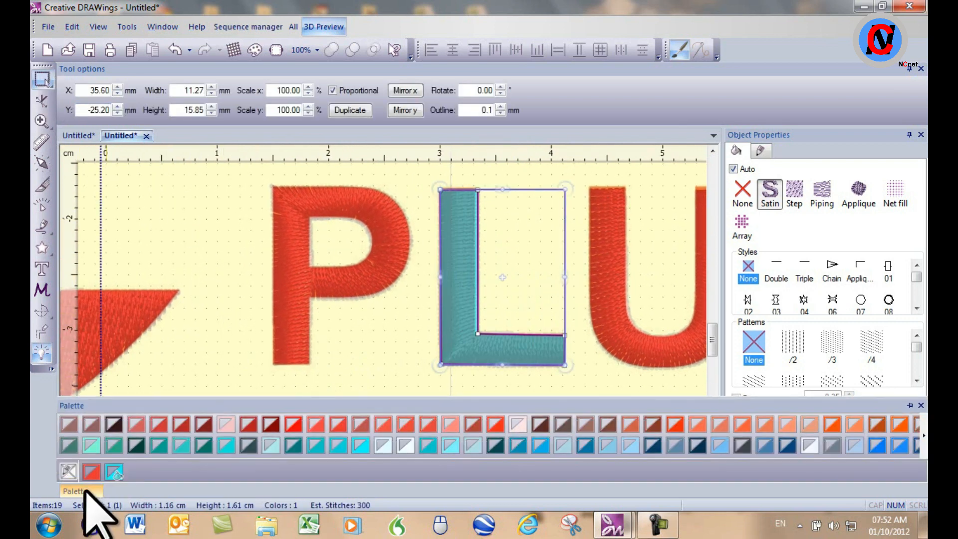
{"action": "left_click", "coordinate": [93, 473]}
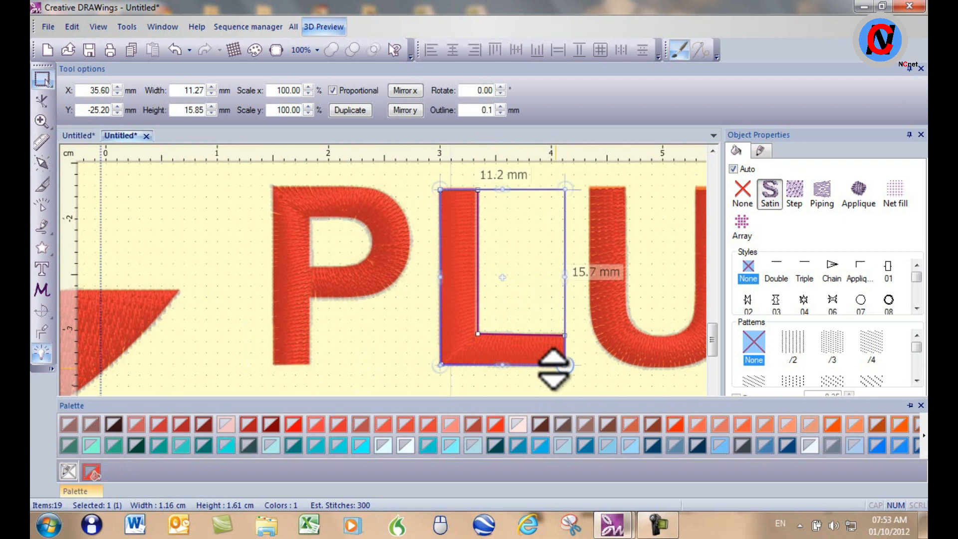
{"action": "left_click", "coordinate": [397, 362]}
{"action": "scroll", "coordinate": [406, 379], "scroll_direction": "down", "scroll_amount": 1}
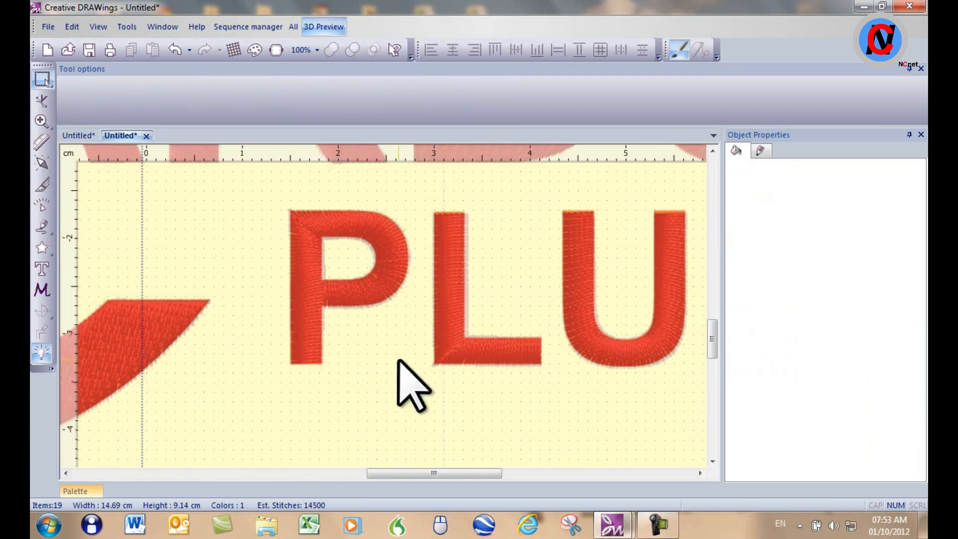
- Delete the L and redraw it over the backdrop with the outline shape pen, about 12.3 mm wide and 18.7 mm high
{"action": "left_click", "coordinate": [461, 344]}
{"action": "key", "text": "Delete"}
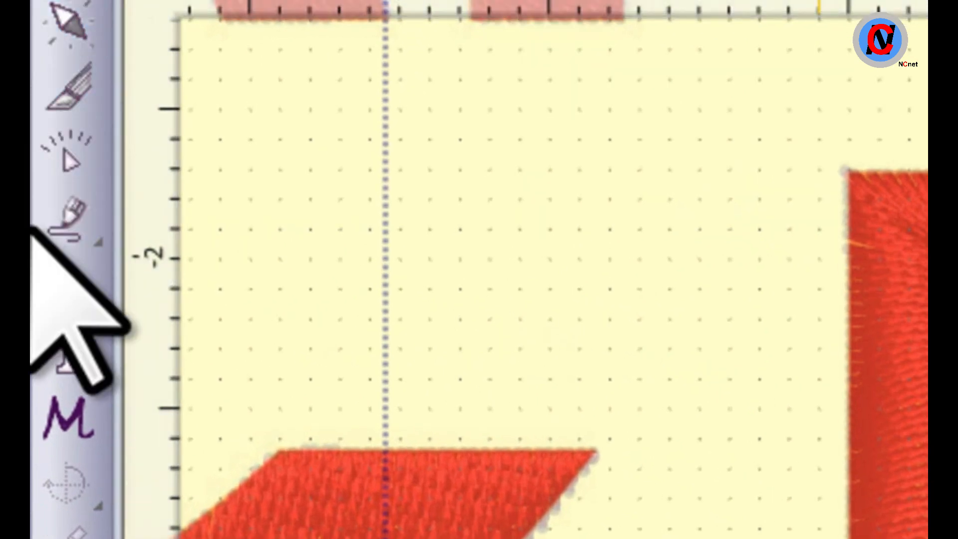
{"action": "mouse_move", "coordinate": [40, 216]}
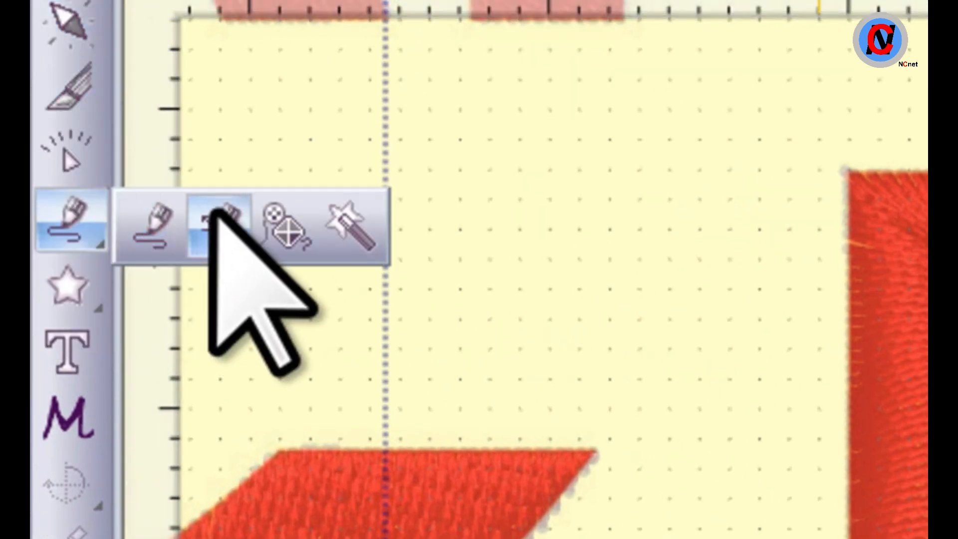
{"action": "left_click", "coordinate": [270, 212]}
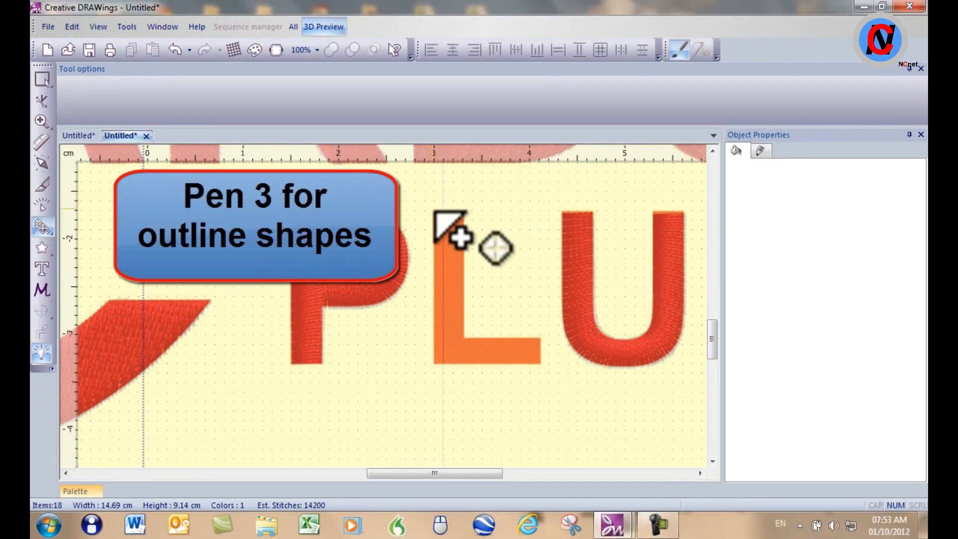
{"action": "scroll", "coordinate": [435, 213], "scroll_direction": "up", "scroll_amount": 2}
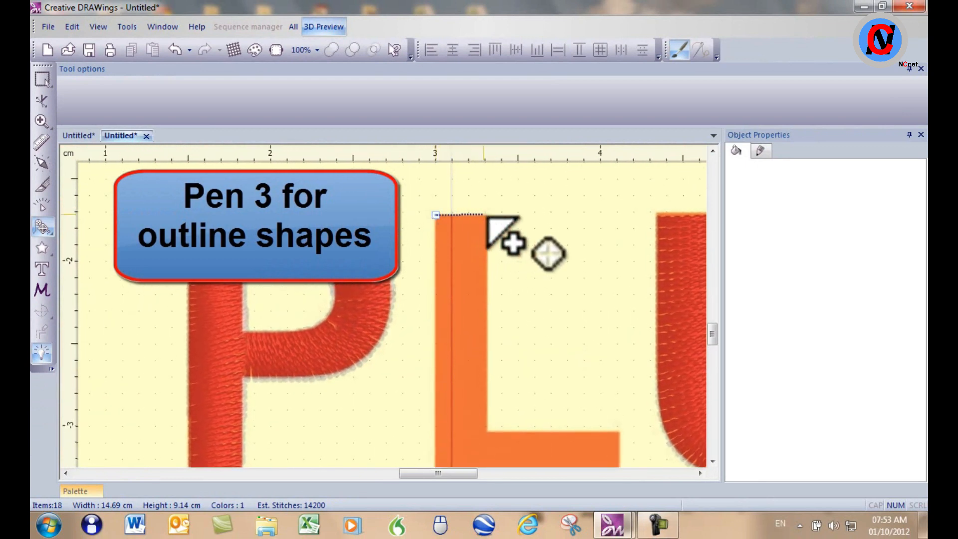
{"action": "left_click", "coordinate": [486, 428]}
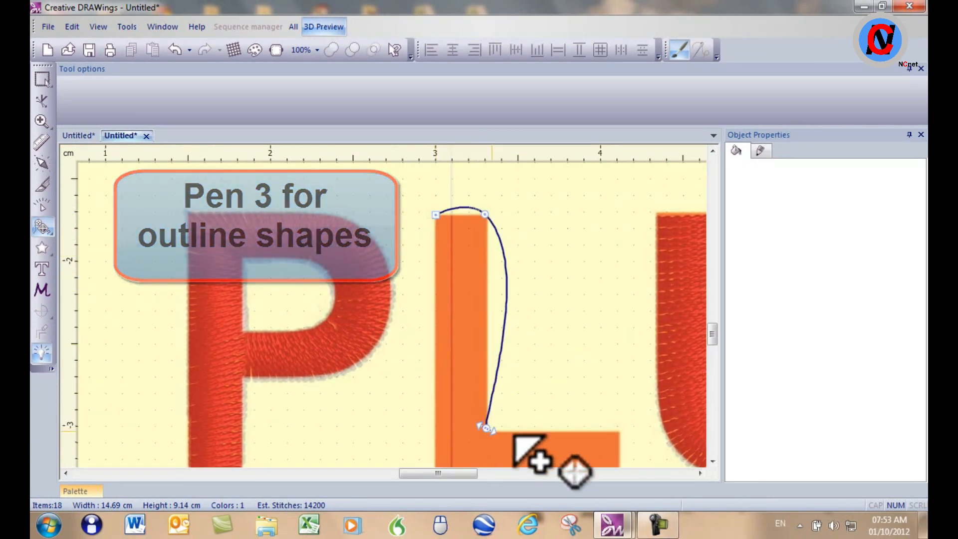
{"action": "left_click", "coordinate": [618, 428]}
{"action": "scroll", "coordinate": [618, 431], "scroll_direction": "down", "scroll_amount": 1}
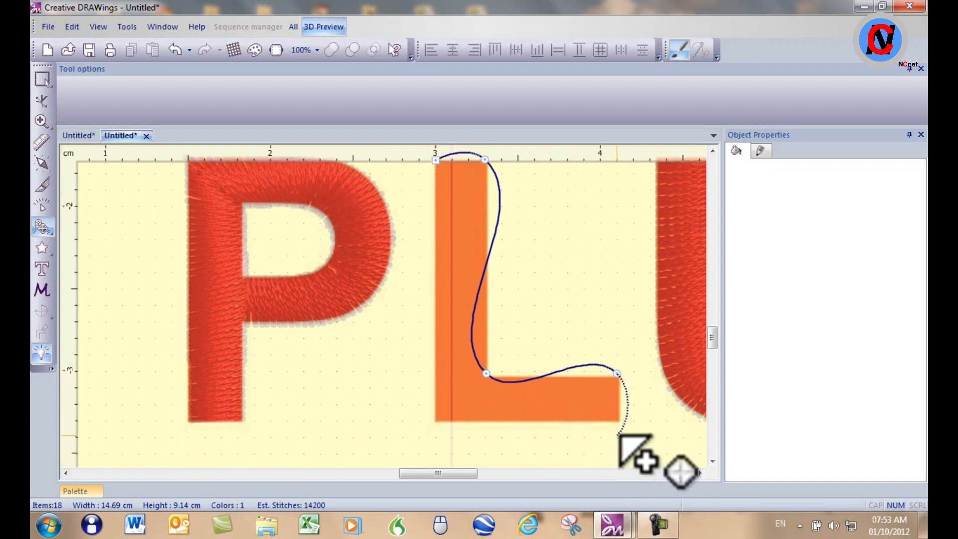
{"action": "left_click", "coordinate": [621, 423]}
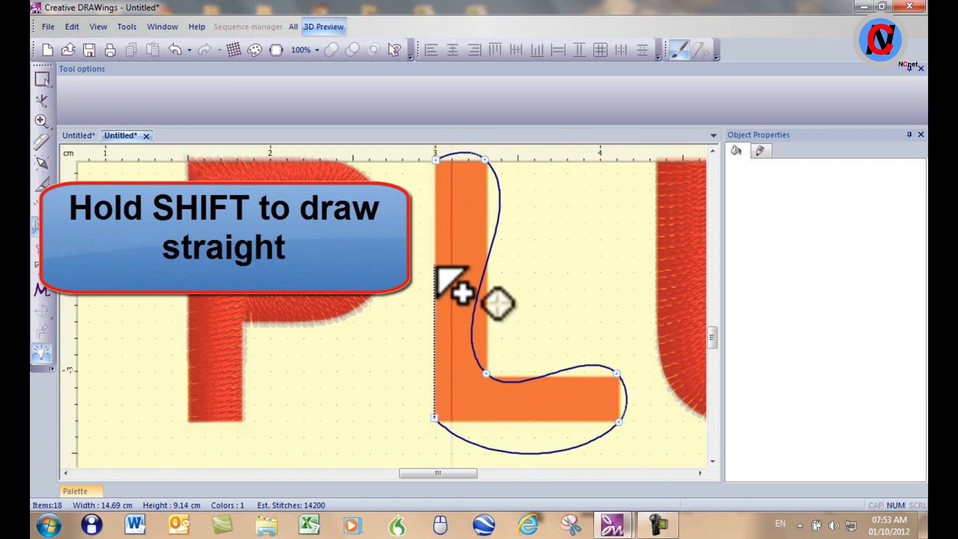
{"action": "left_click", "coordinate": [436, 207]}
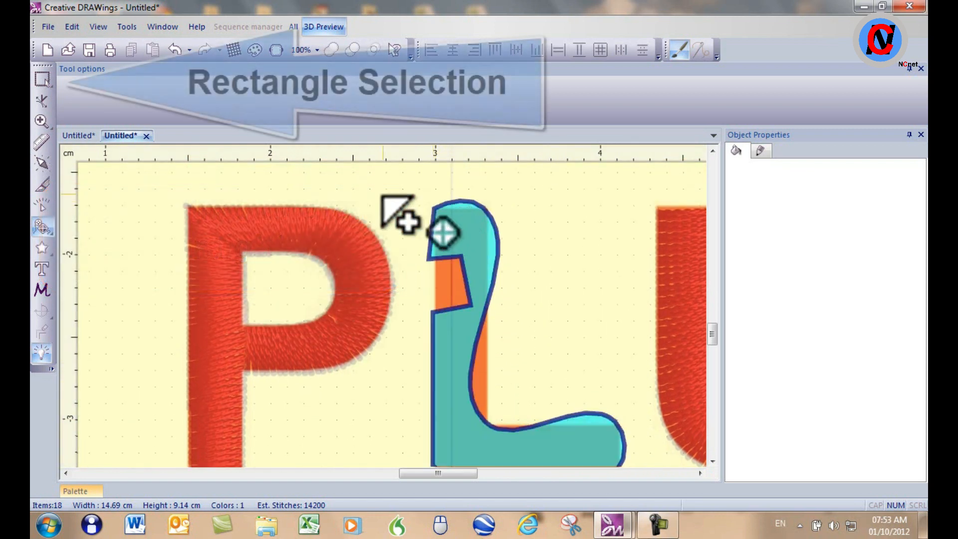
- Select the redrawn L with the rectangle selection tool and examine its outline against the backdrop letter
{"action": "left_click", "coordinate": [42, 79]}
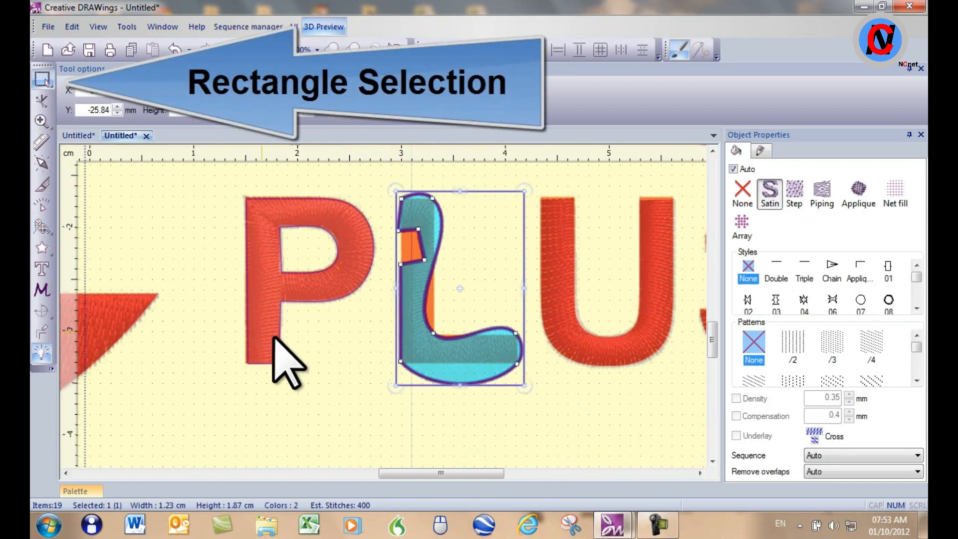
{"action": "left_click", "coordinate": [331, 359]}
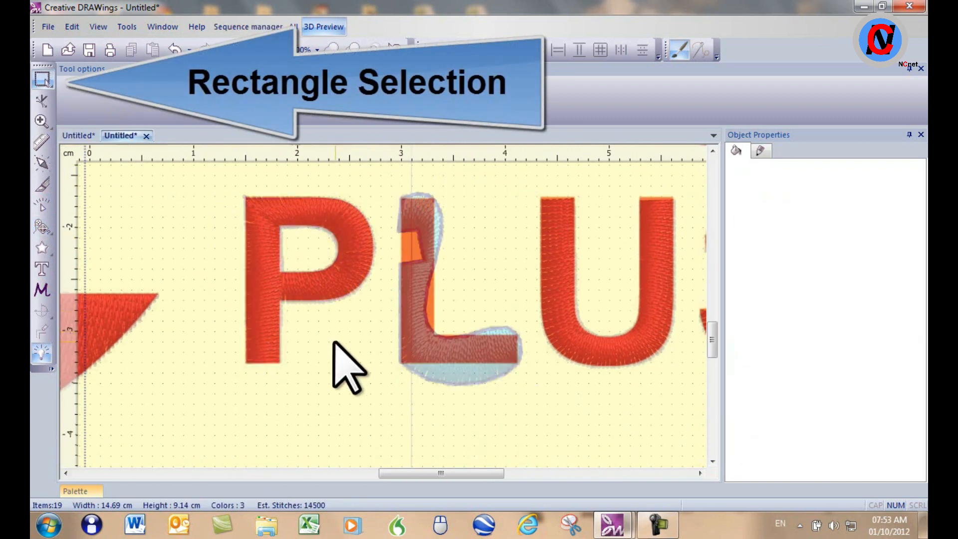
{"action": "left_click", "coordinate": [420, 344]}
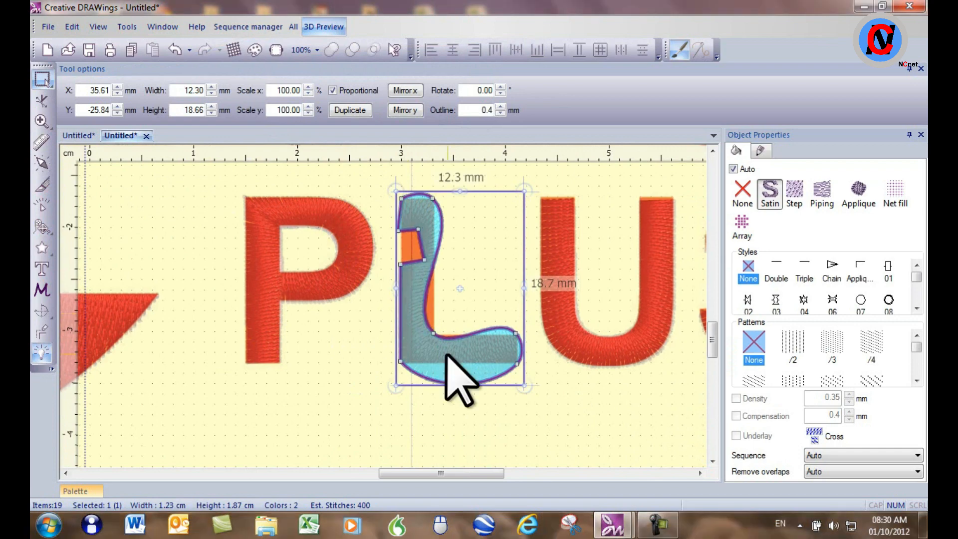
{"action": "key", "text": "Escape"}
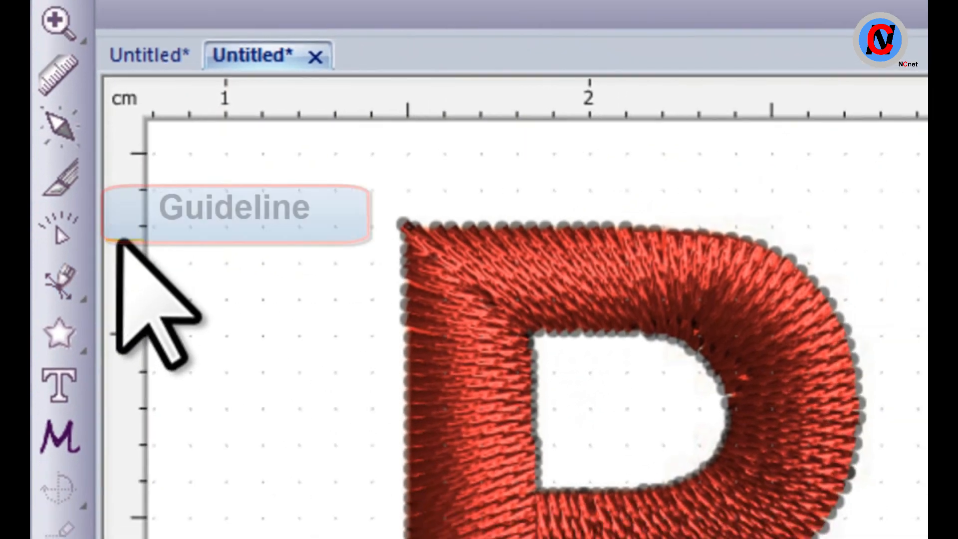
- Place a vertical guideline at 3 cm along the left edge of the backdrop L
{"action": "left_click_drag", "start_coordinate": [139, 247], "coordinate": [957, 410]}
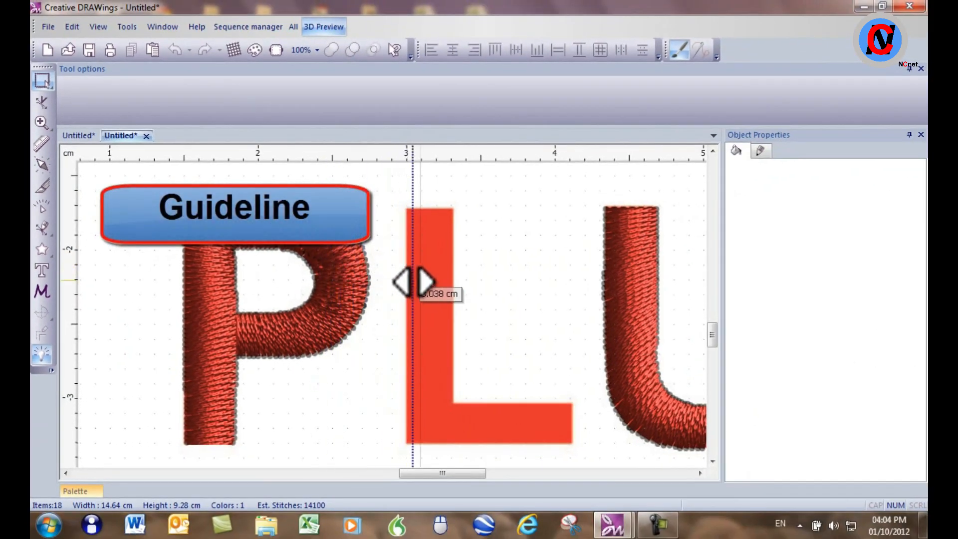
{"action": "left_click_drag", "start_coordinate": [414, 283], "coordinate": [406, 282]}
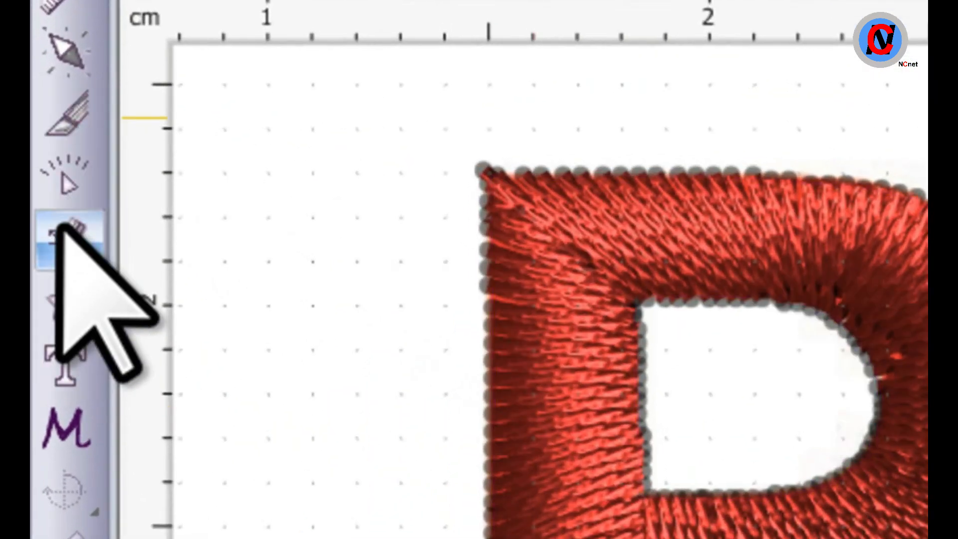
- Trace the backdrop L with the straight-line pen from its upper-left corner at the 3 cm guideline around to the foot's lower-right corner
{"action": "left_click", "coordinate": [60, 227]}
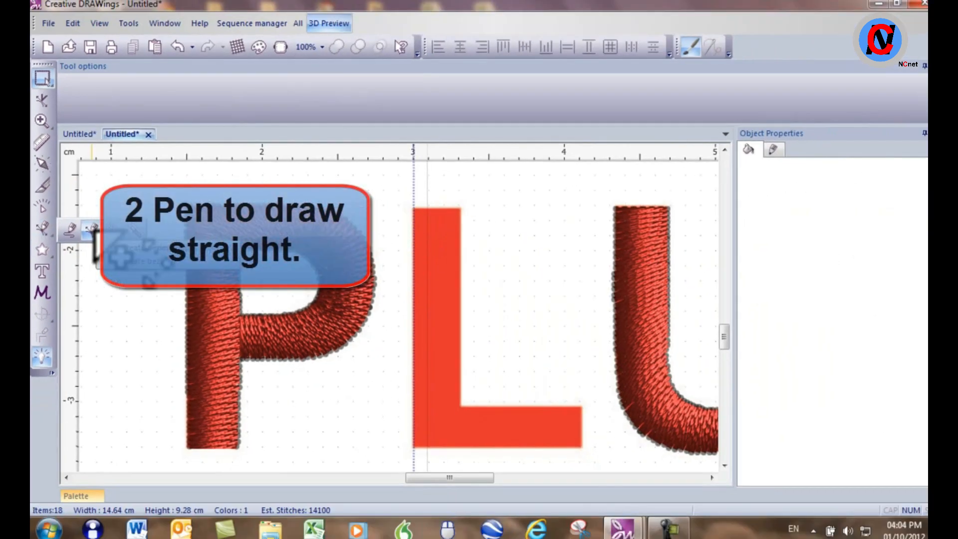
{"action": "left_click", "coordinate": [93, 230]}
{"action": "scroll", "coordinate": [479, 235], "scroll_direction": "up", "scroll_amount": 8}
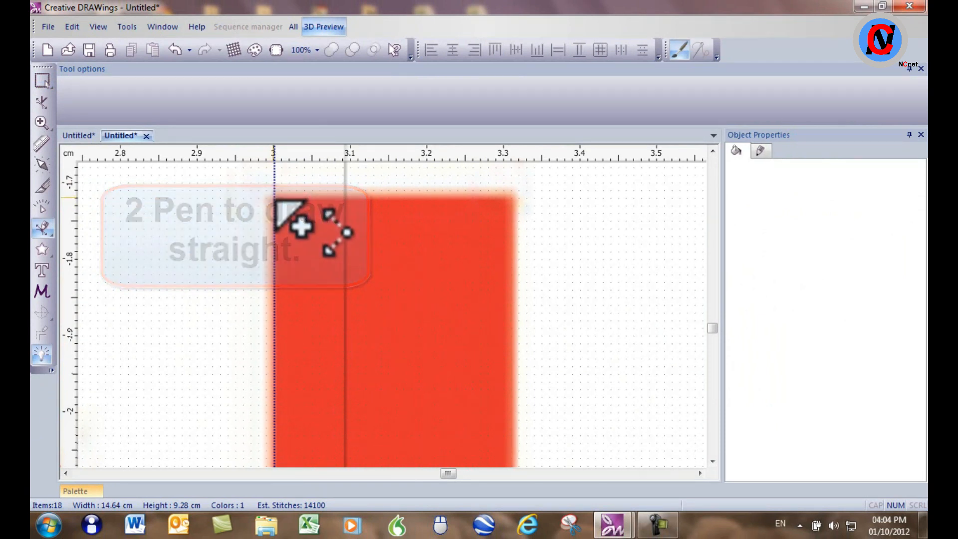
{"action": "left_click", "coordinate": [275, 199]}
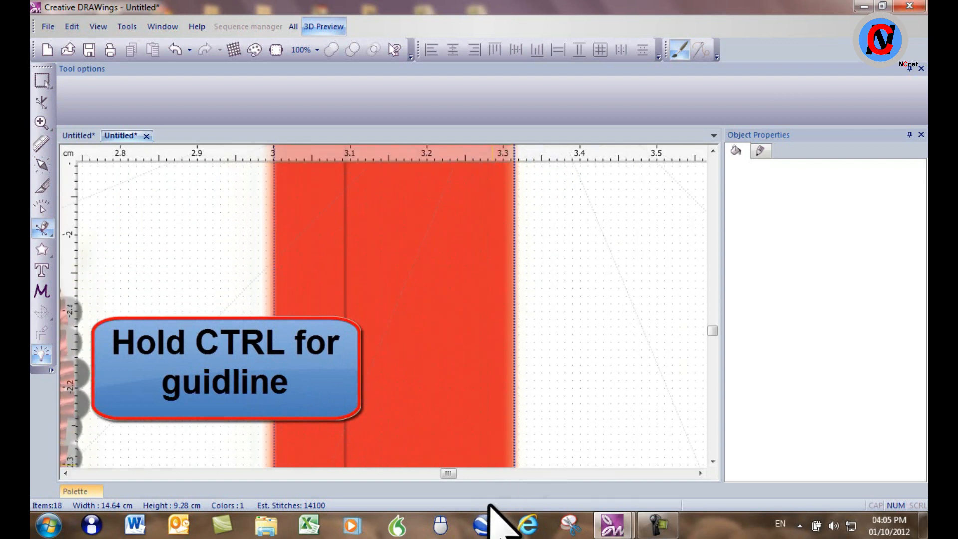
{"action": "scroll", "coordinate": [527, 459], "scroll_direction": "down", "scroll_amount": 5}
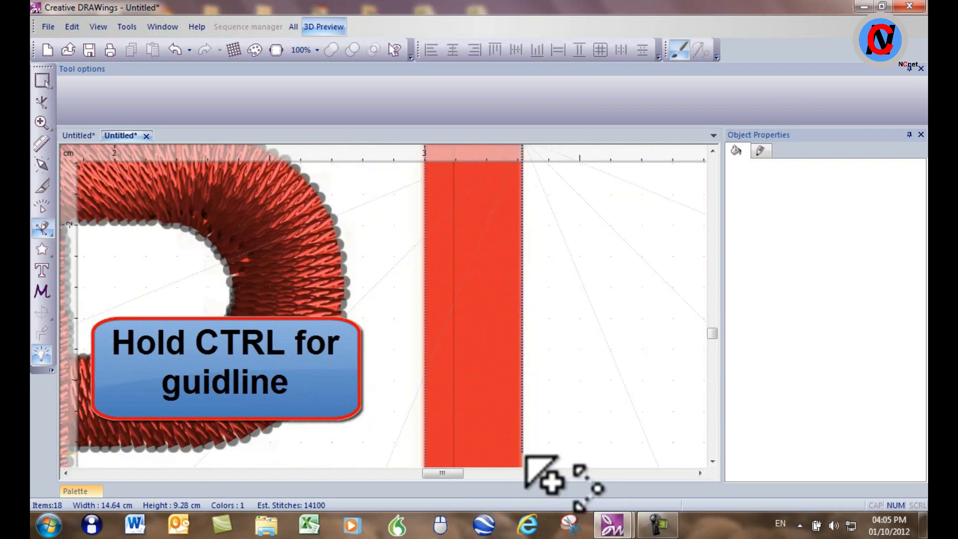
{"action": "scroll", "coordinate": [527, 457], "scroll_direction": "down", "scroll_amount": 4}
{"action": "scroll", "coordinate": [534, 399], "scroll_direction": "up", "scroll_amount": 4}
{"action": "scroll", "coordinate": [535, 389], "scroll_direction": "up", "scroll_amount": 5}
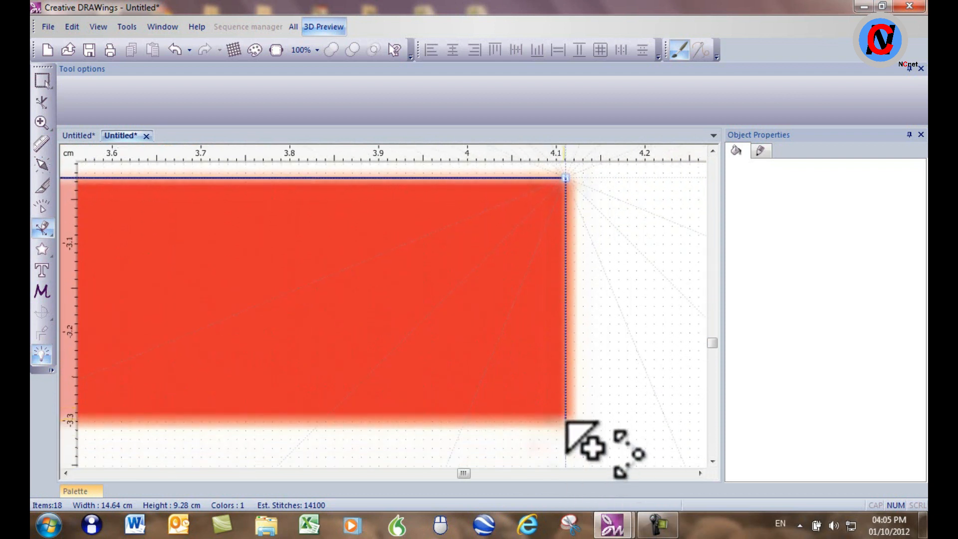
{"action": "left_click", "coordinate": [566, 421]}
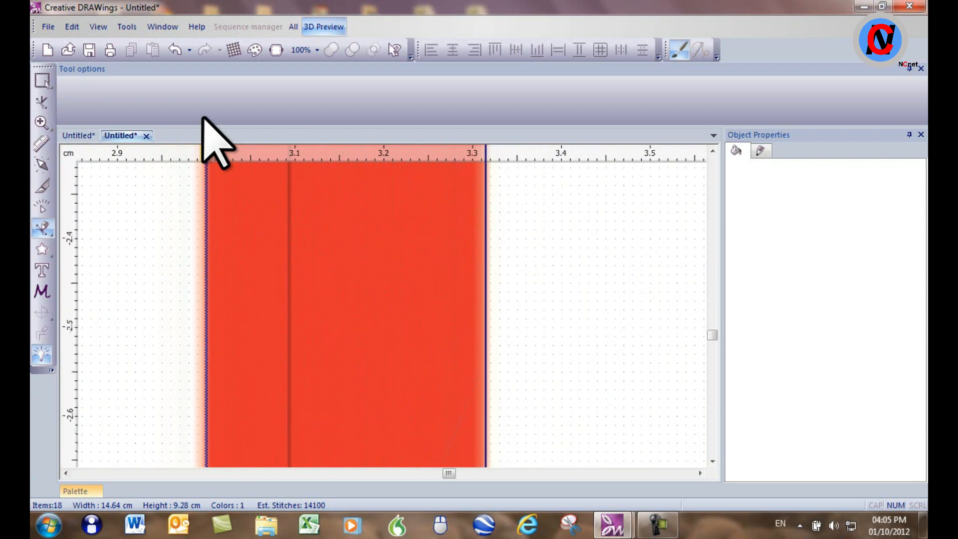
- Finish the left side of the L and close its outline at the starting corner, about 11.2 mm wide and 15.9 mm high
{"action": "scroll", "coordinate": [208, 273], "scroll_direction": "down", "scroll_amount": 8}
{"action": "scroll", "coordinate": [207, 205], "scroll_direction": "up", "scroll_amount": 4}
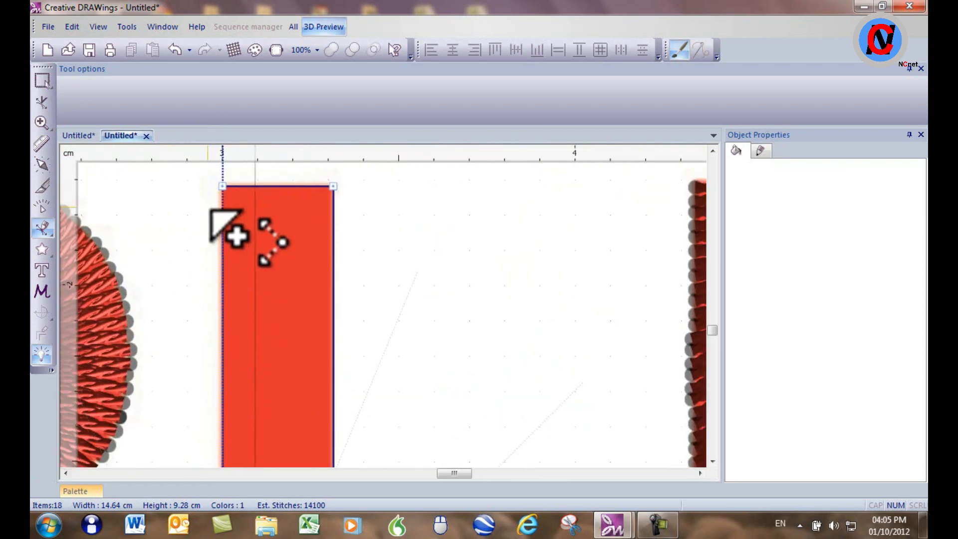
{"action": "scroll", "coordinate": [209, 210], "scroll_direction": "up", "scroll_amount": 4}
{"action": "scroll", "coordinate": [239, 214], "scroll_direction": "down", "scroll_amount": 3}
{"action": "scroll", "coordinate": [272, 218], "scroll_direction": "up", "scroll_amount": 4}
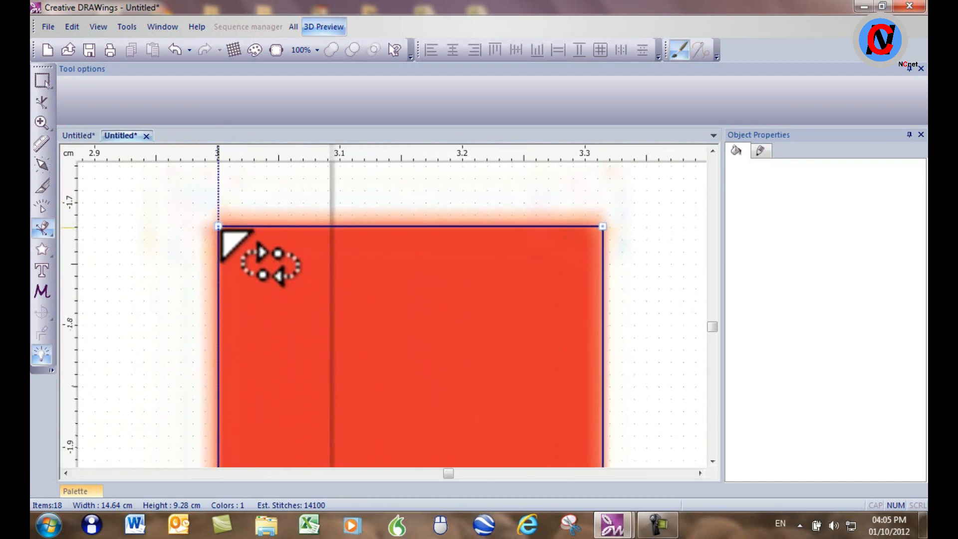
{"action": "left_click", "coordinate": [218, 228]}
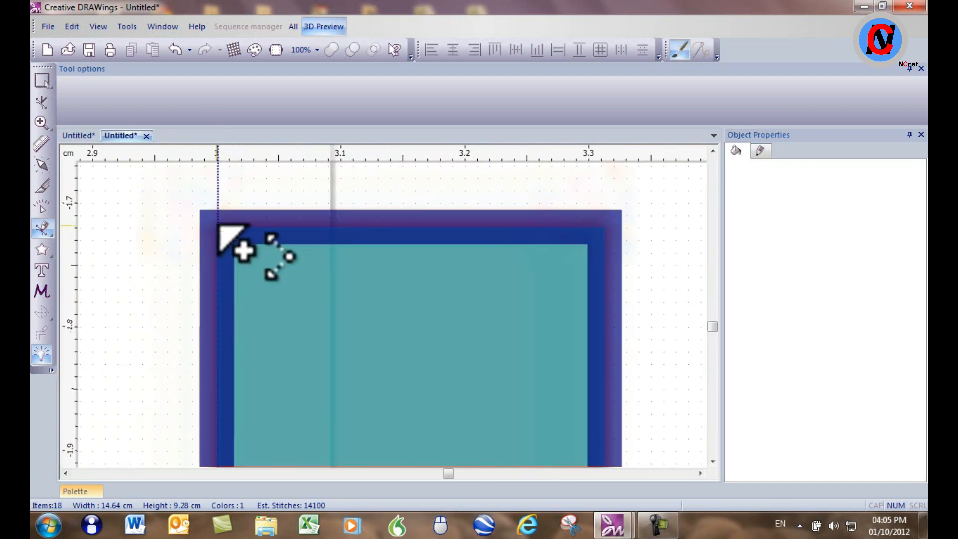
- Remove the outline colour of the new L and recolour its fill with the red used by the other letters
{"action": "left_click", "coordinate": [42, 80]}
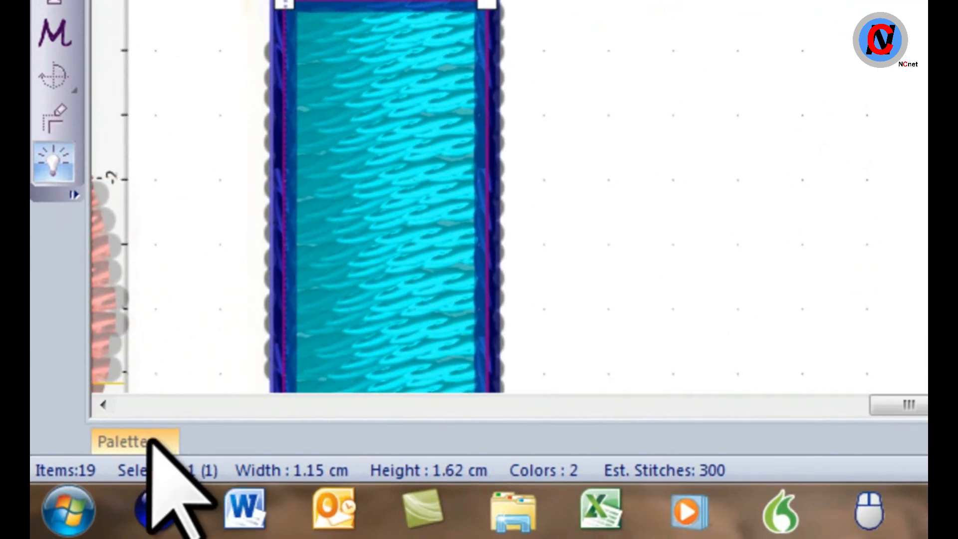
{"action": "left_click", "coordinate": [151, 441]}
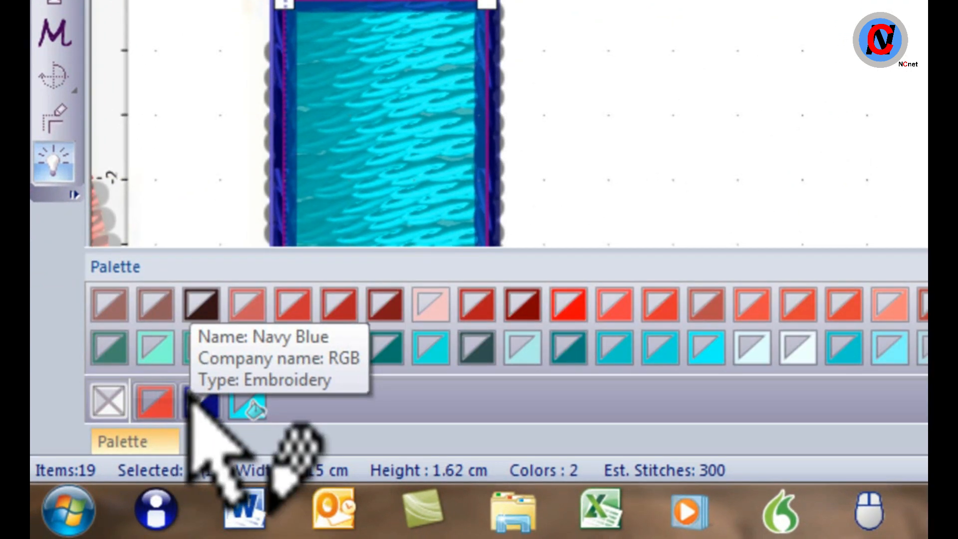
{"action": "left_click", "coordinate": [109, 396]}
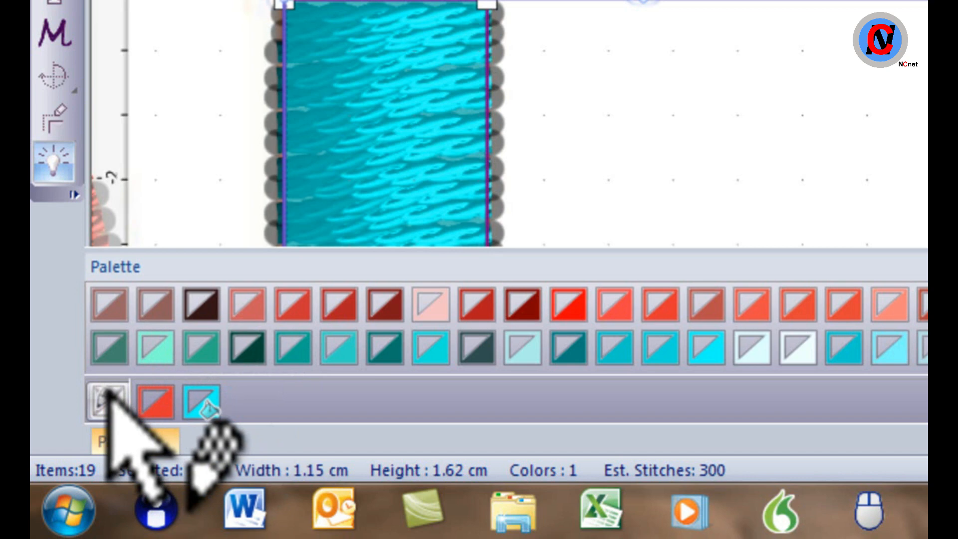
{"action": "left_click", "coordinate": [162, 397]}
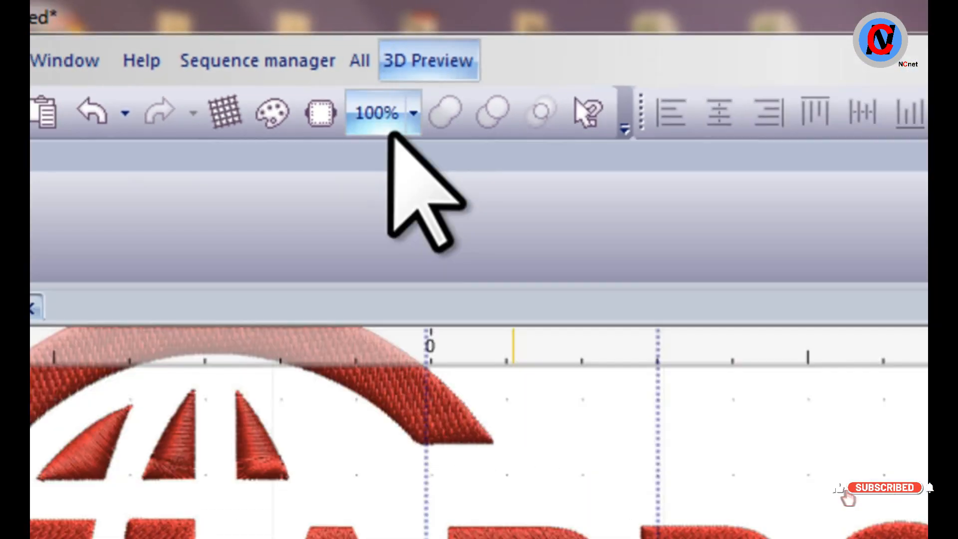
- Remove the vertical 3 cm guideline from the left edge of the L
{"action": "scroll", "coordinate": [386, 315], "scroll_direction": "down", "scroll_amount": 5}
{"action": "scroll", "coordinate": [441, 364], "scroll_direction": "up", "scroll_amount": 7}
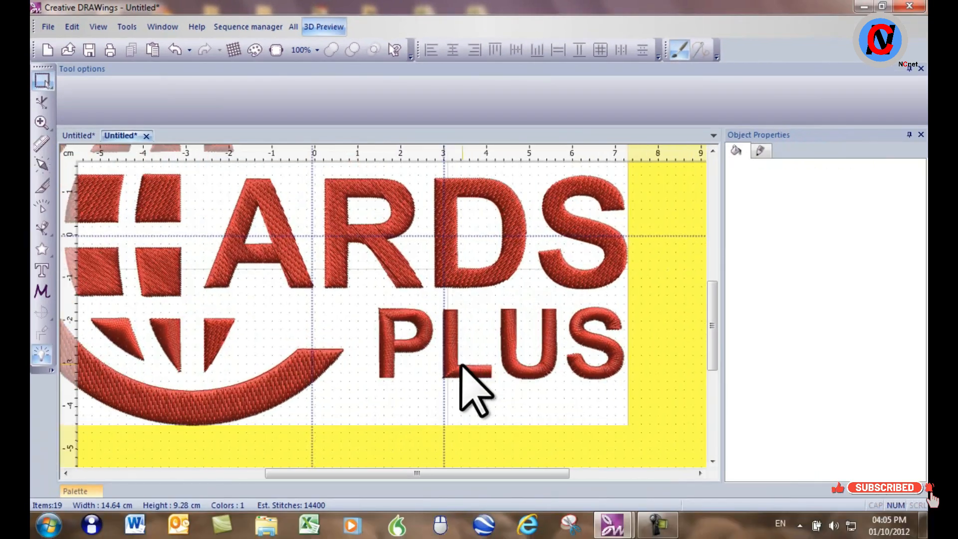
{"action": "scroll", "coordinate": [460, 365], "scroll_direction": "up", "scroll_amount": 5}
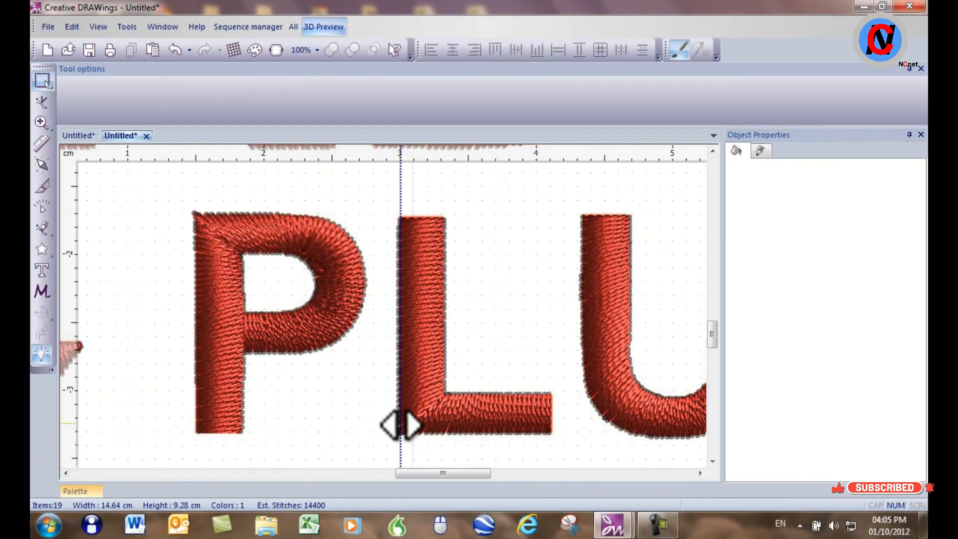
{"action": "left_click_drag", "start_coordinate": [110, 386], "coordinate": [55, 395]}
{"action": "left_click", "coordinate": [445, 357]}
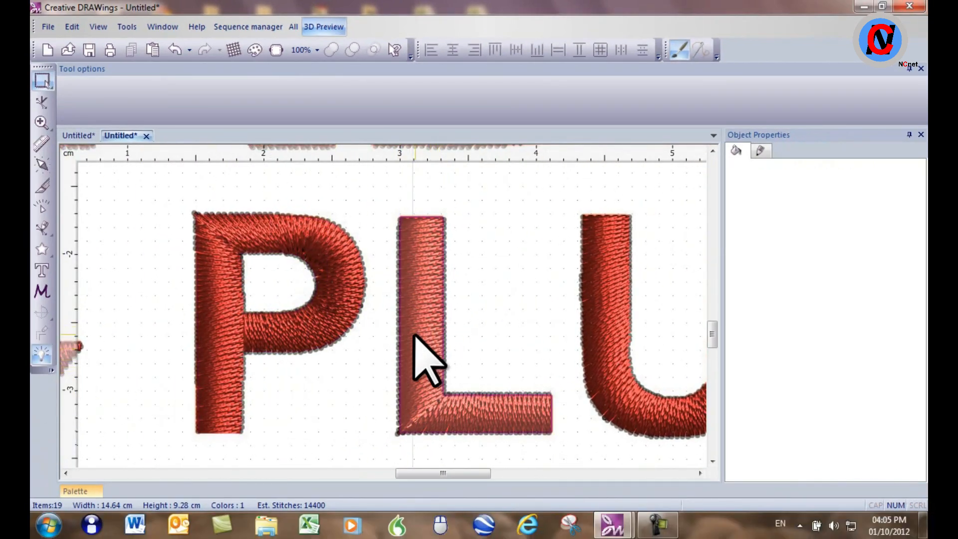
- Select all nodes of the L in node editing and convert its segments to straight lines
{"action": "left_click", "coordinate": [414, 335]}
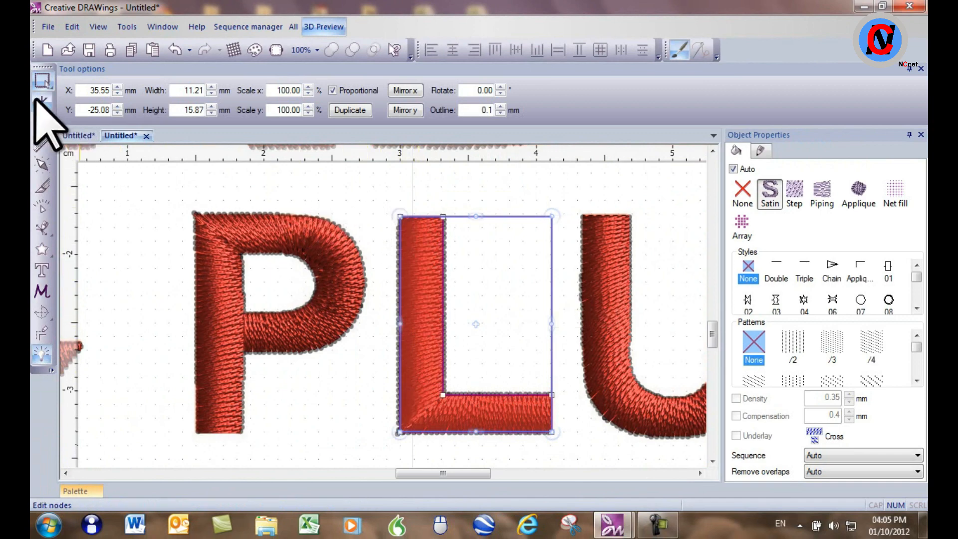
{"action": "left_click", "coordinate": [36, 100]}
{"action": "left_click_drag", "start_coordinate": [352, 196], "coordinate": [567, 434]}
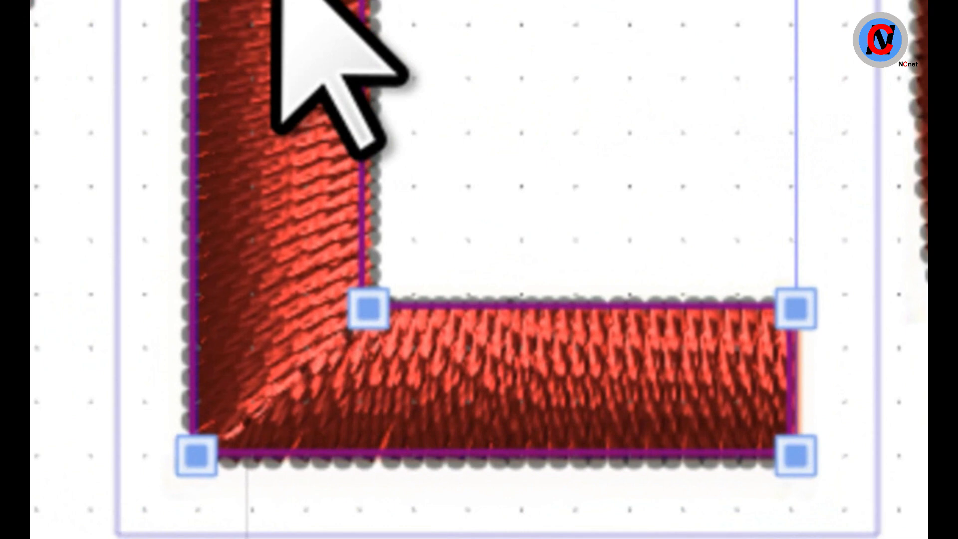
{"action": "right_click", "coordinate": [395, 220]}
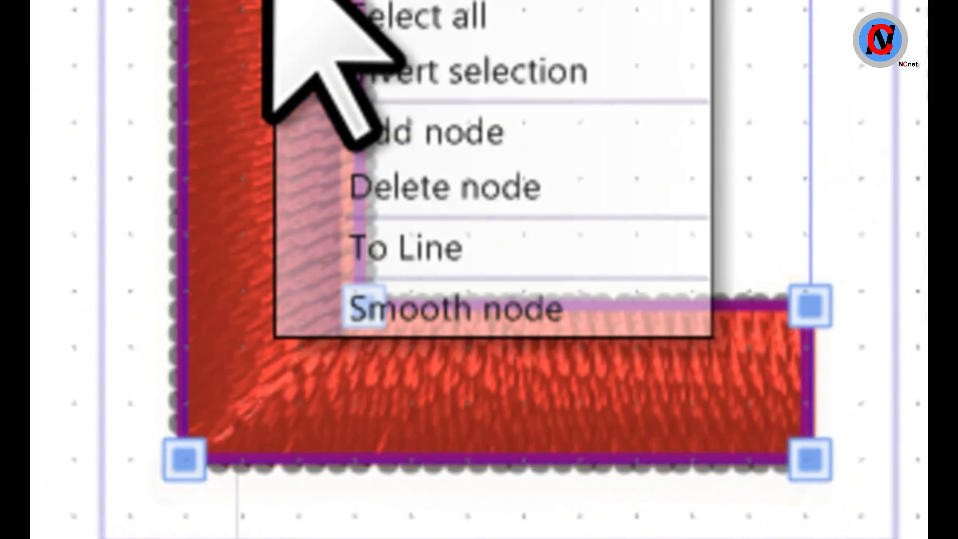
{"action": "left_click", "coordinate": [468, 247]}
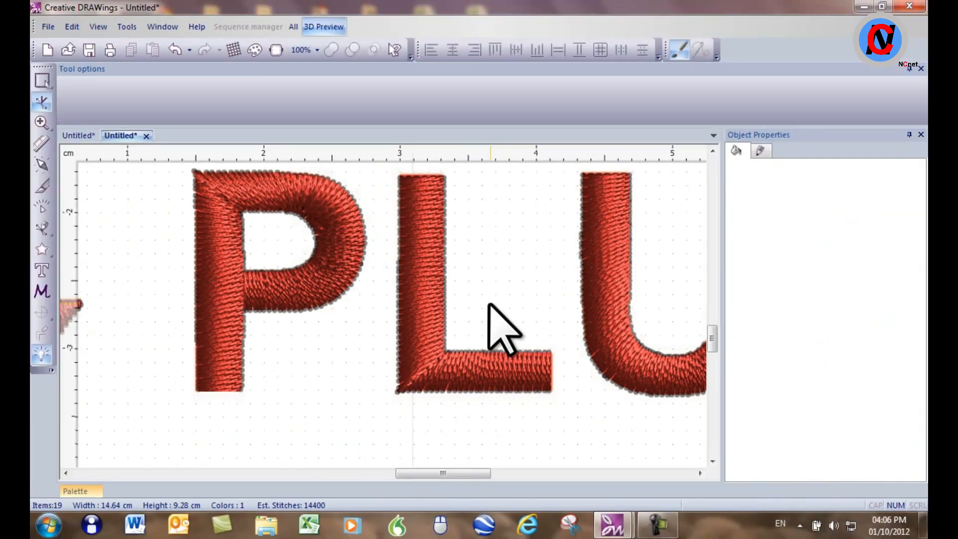
- Select the L for node editing and alter its embroidery at the upper corner of the foot's free end
{"action": "scroll", "coordinate": [489, 307], "scroll_direction": "up", "scroll_amount": 3}
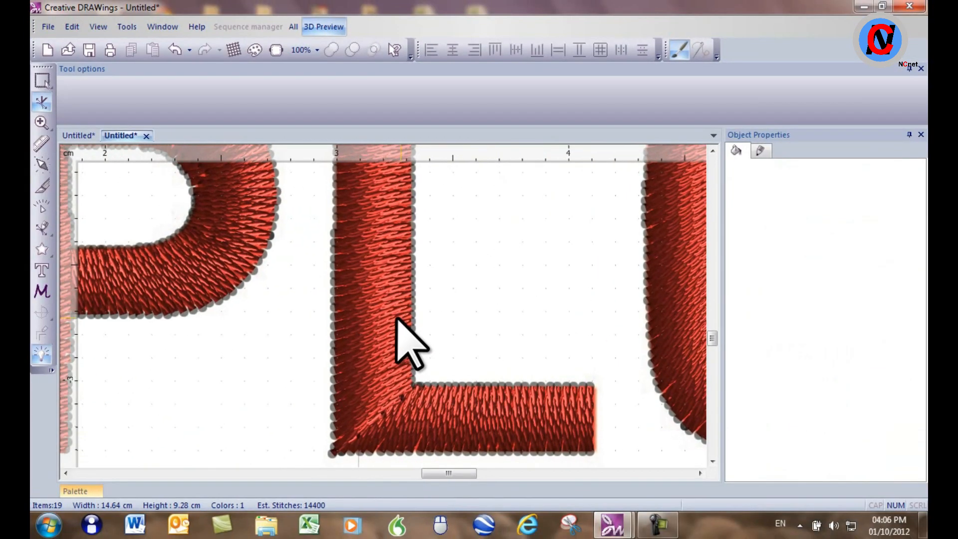
{"action": "left_click", "coordinate": [393, 319]}
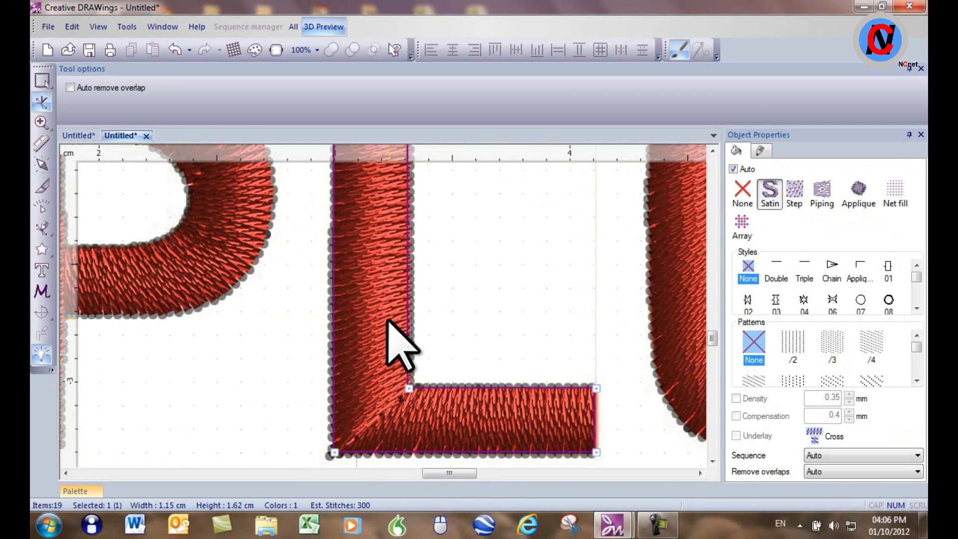
{"action": "key", "text": "alt+4"}
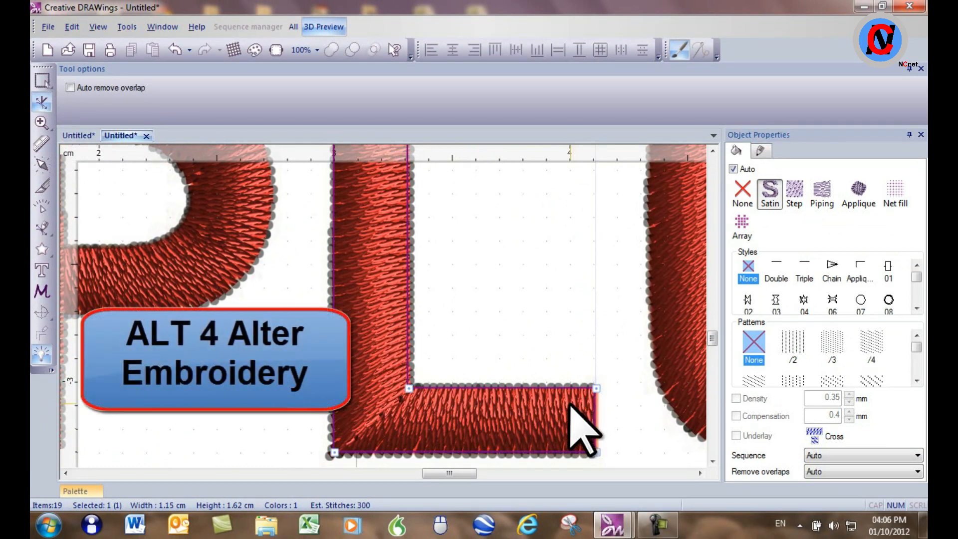
{"action": "left_click_drag", "start_coordinate": [594, 388], "coordinate": [560, 393]}
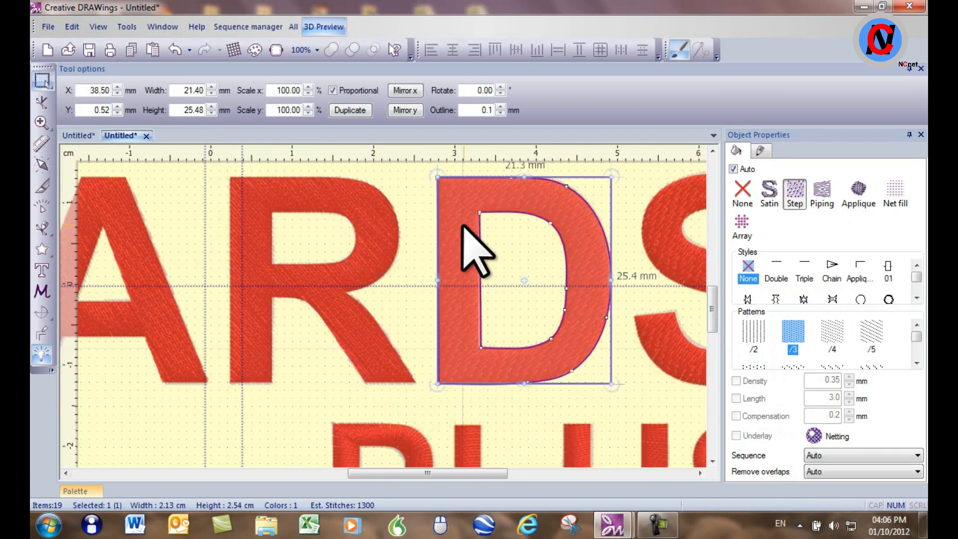
- Delete the D of CARDS and trace its closed outer contour over the backdrop with the outline shape pen, combining straight edges and curves
{"action": "key", "text": "Escape"}
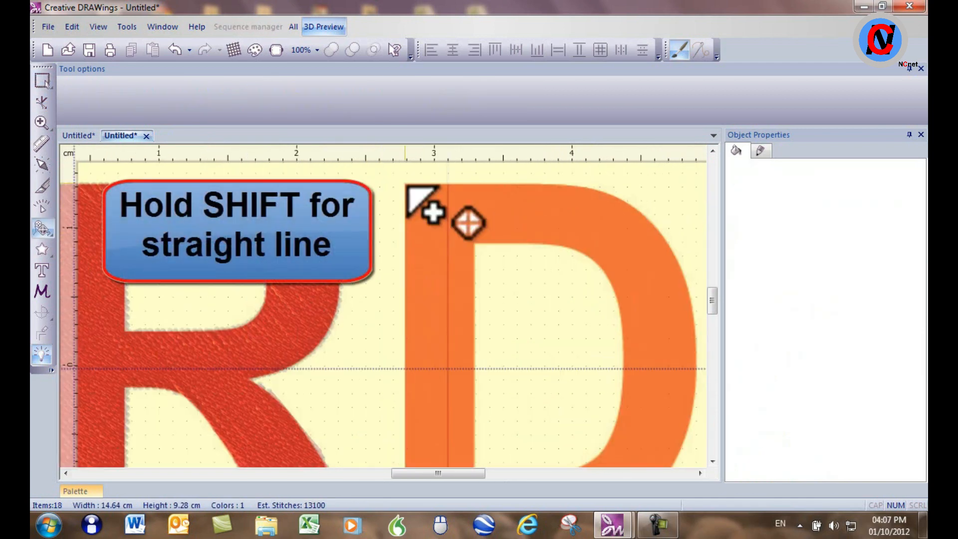
{"action": "left_click", "coordinate": [516, 189]}
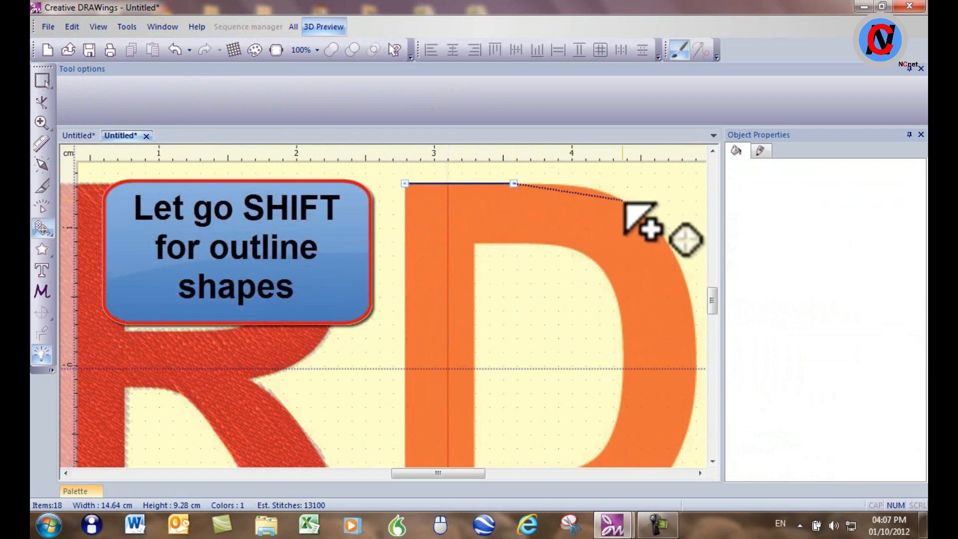
{"action": "left_click", "coordinate": [635, 212]}
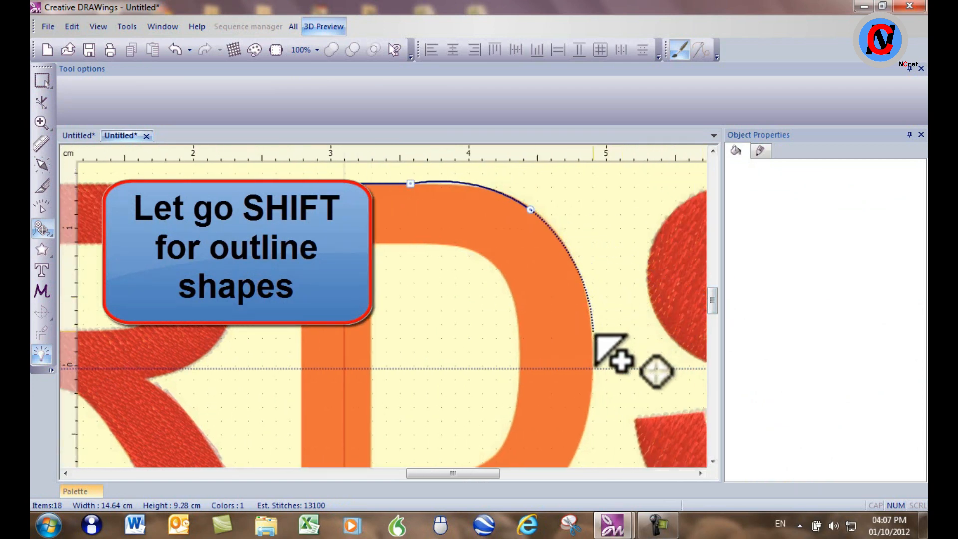
{"action": "left_click", "coordinate": [593, 332]}
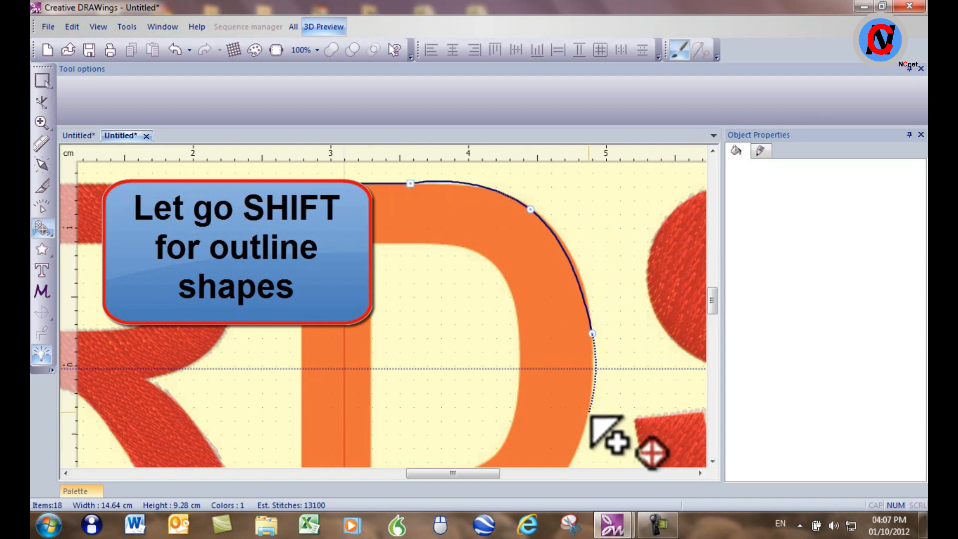
{"action": "left_click", "coordinate": [587, 416]}
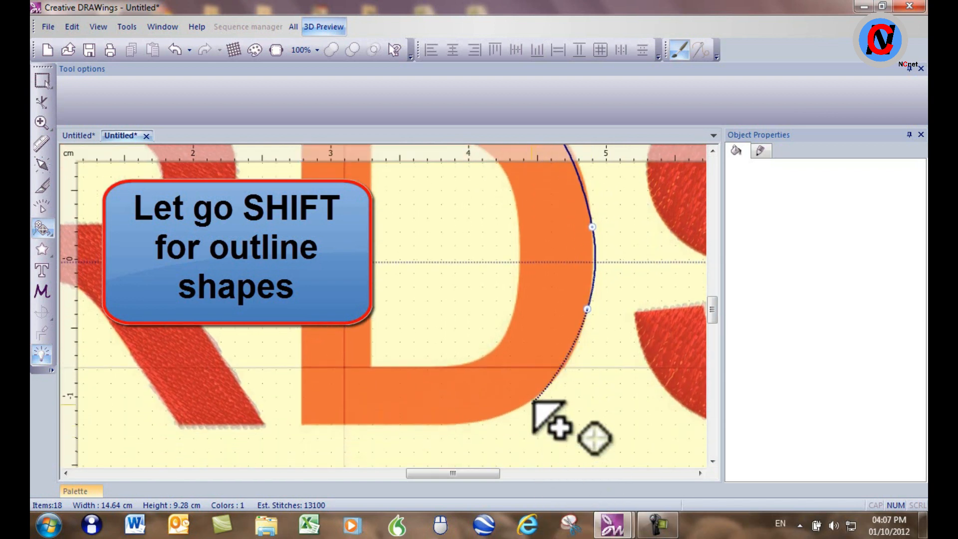
{"action": "left_click", "coordinate": [546, 392]}
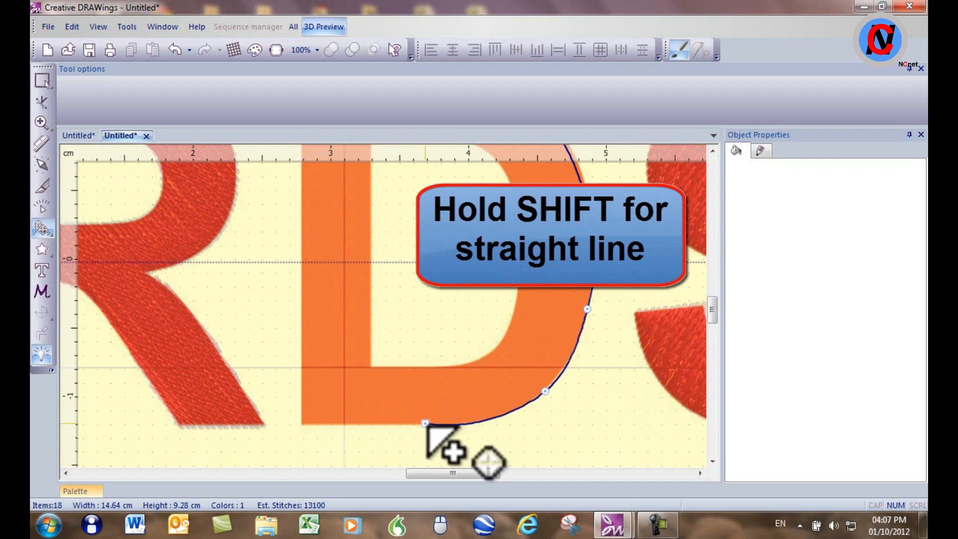
{"action": "left_click", "coordinate": [425, 423]}
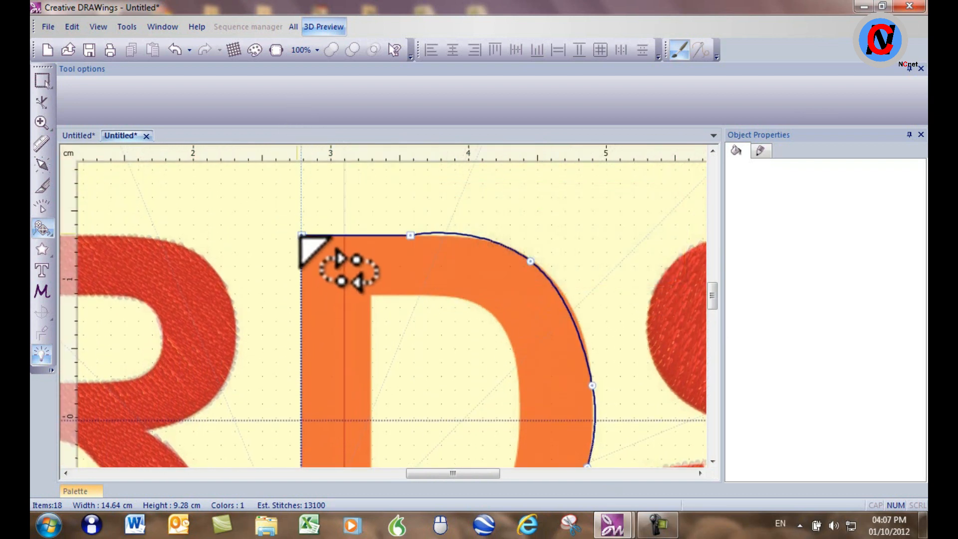
{"action": "left_click", "coordinate": [303, 237]}
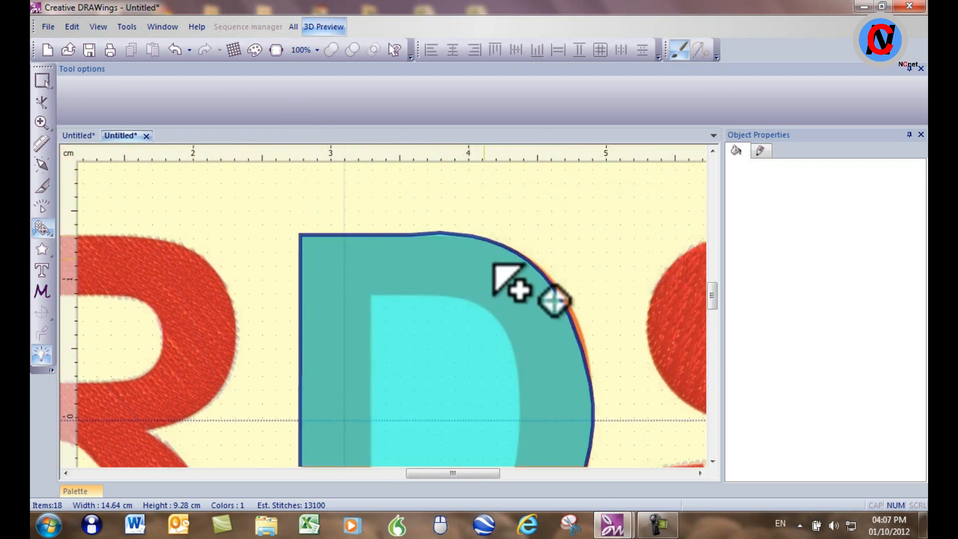
- Trace the D's closed inner contour over the backdrop with straight edges and curves, then finish the shape and deselect it
{"action": "scroll", "coordinate": [496, 268], "scroll_direction": "down", "scroll_amount": 2}
{"action": "scroll", "coordinate": [463, 287], "scroll_direction": "up", "scroll_amount": 3}
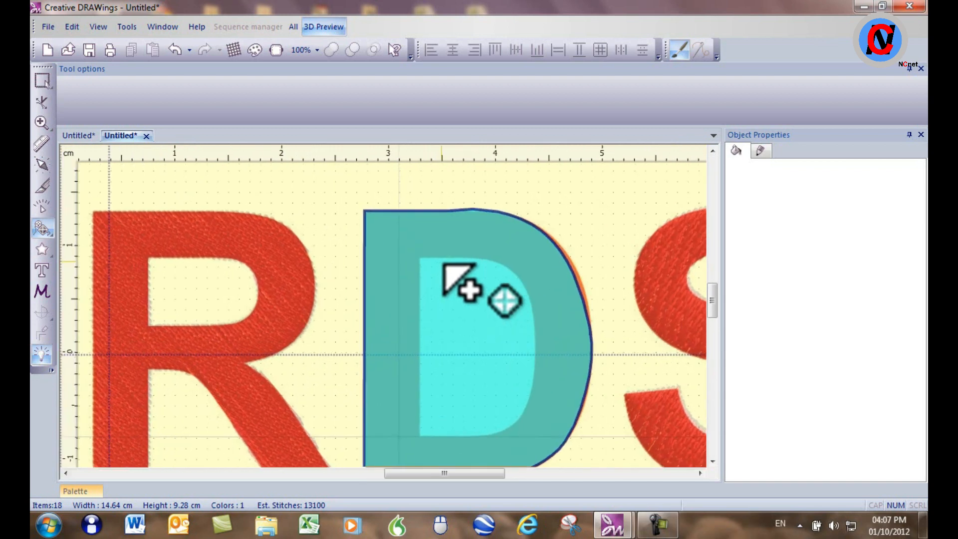
{"action": "left_click", "coordinate": [416, 257]}
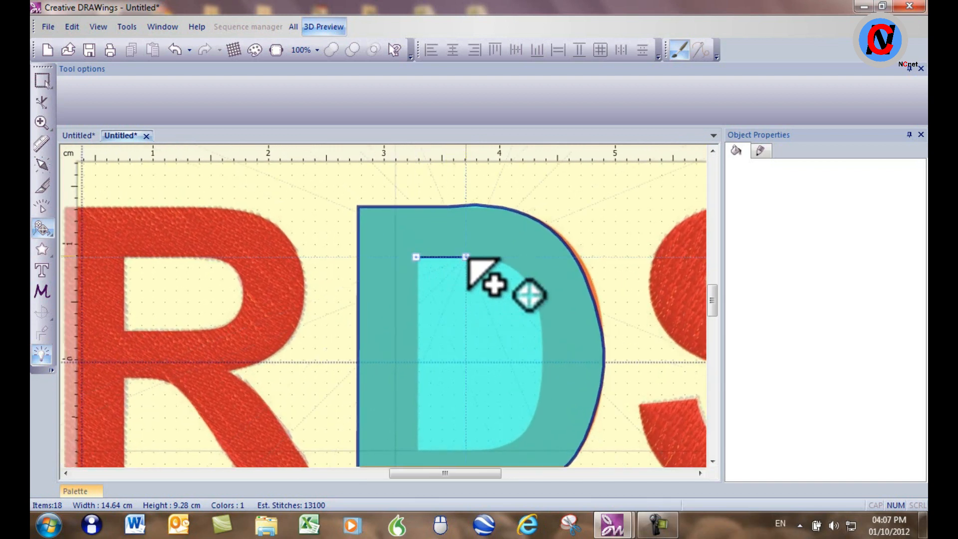
{"action": "left_click", "coordinate": [507, 265]}
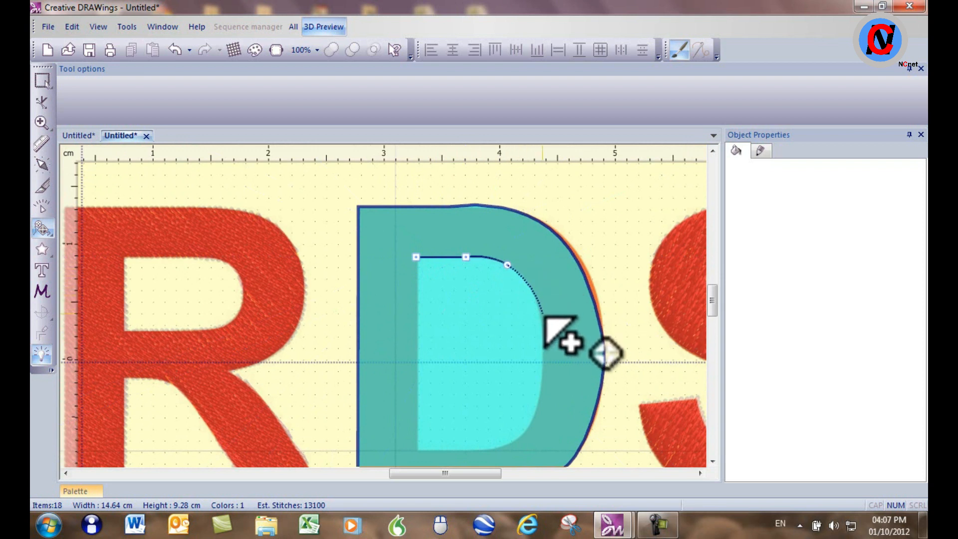
{"action": "left_click", "coordinate": [543, 314]}
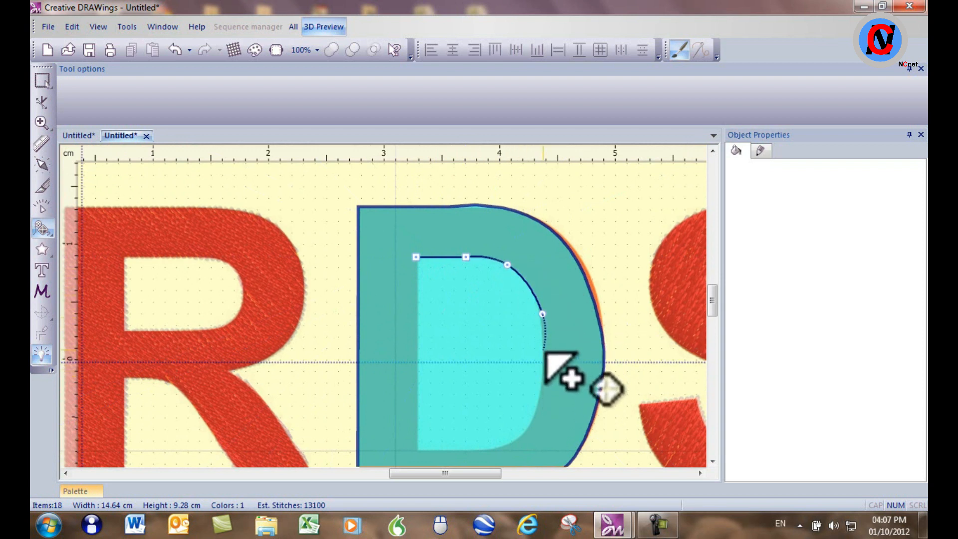
{"action": "left_click", "coordinate": [543, 350]}
{"action": "left_click", "coordinate": [539, 398]}
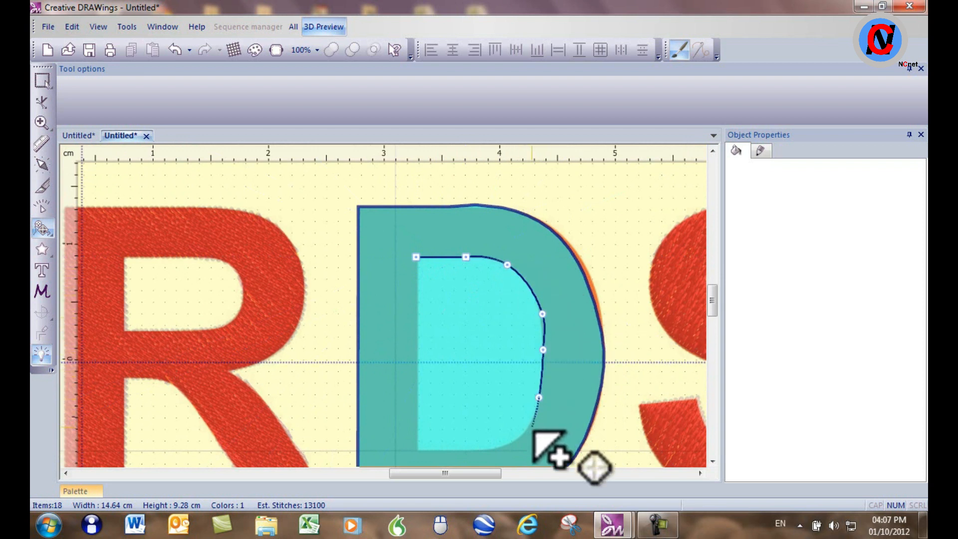
{"action": "left_click", "coordinate": [519, 436]}
{"action": "scroll", "coordinate": [494, 456], "scroll_direction": "down", "scroll_amount": 1}
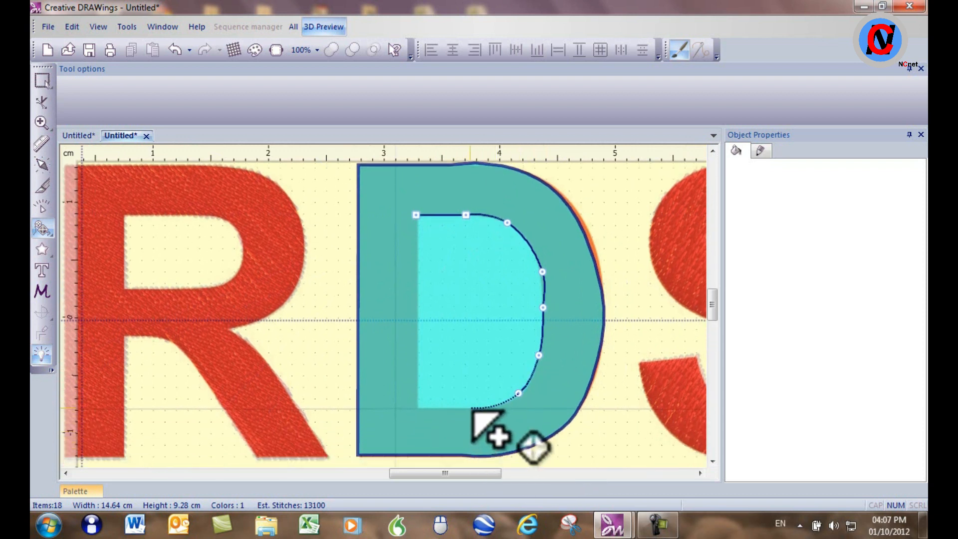
{"action": "left_click", "coordinate": [415, 408]}
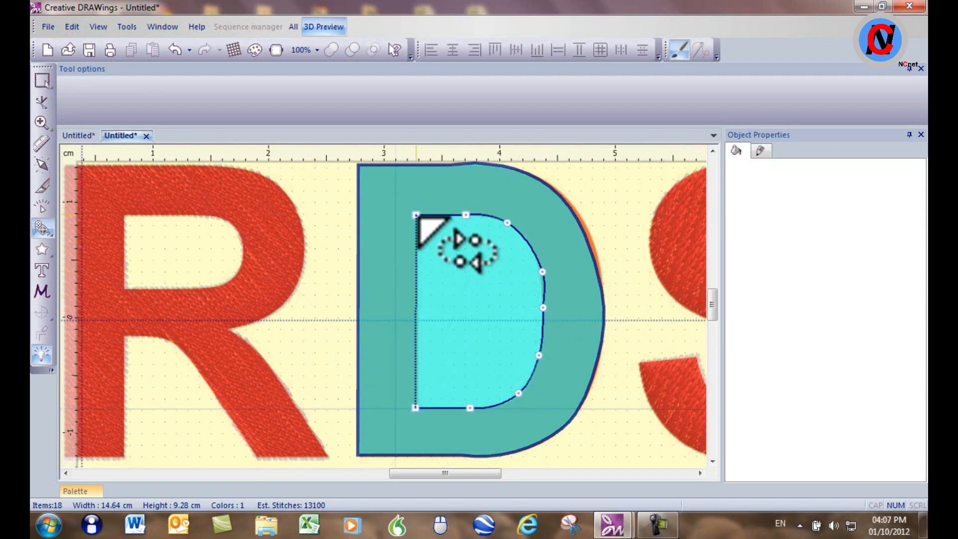
{"action": "left_click", "coordinate": [416, 215]}
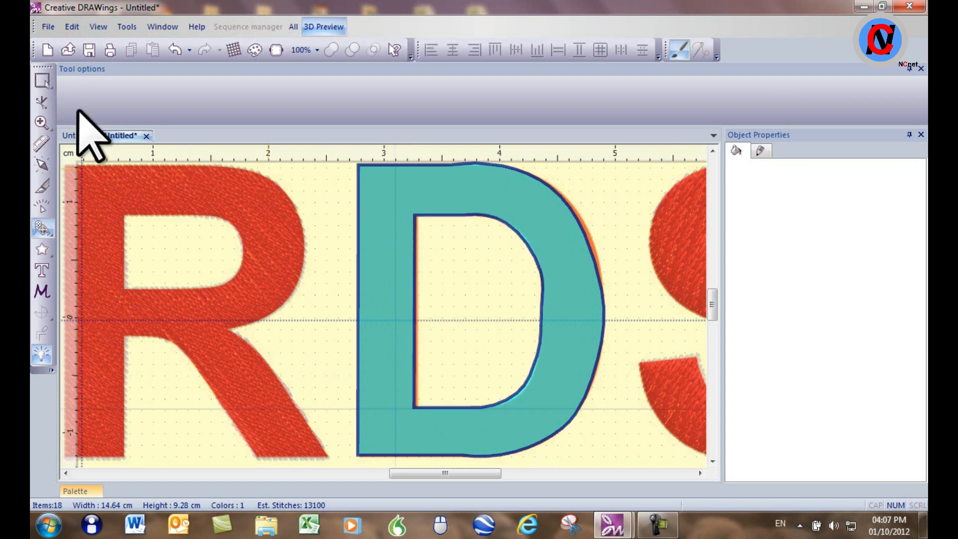
{"action": "left_click", "coordinate": [42, 80]}
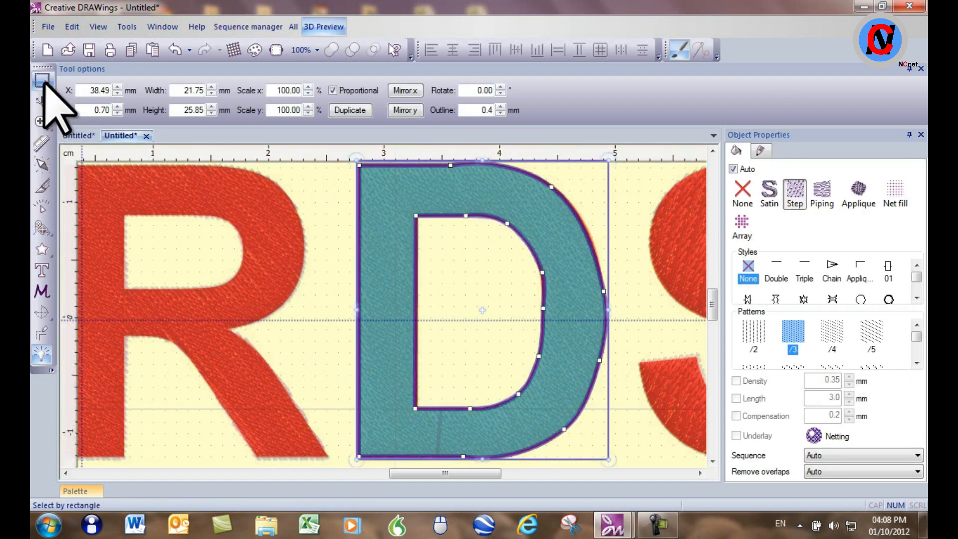
{"action": "left_click", "coordinate": [458, 249]}
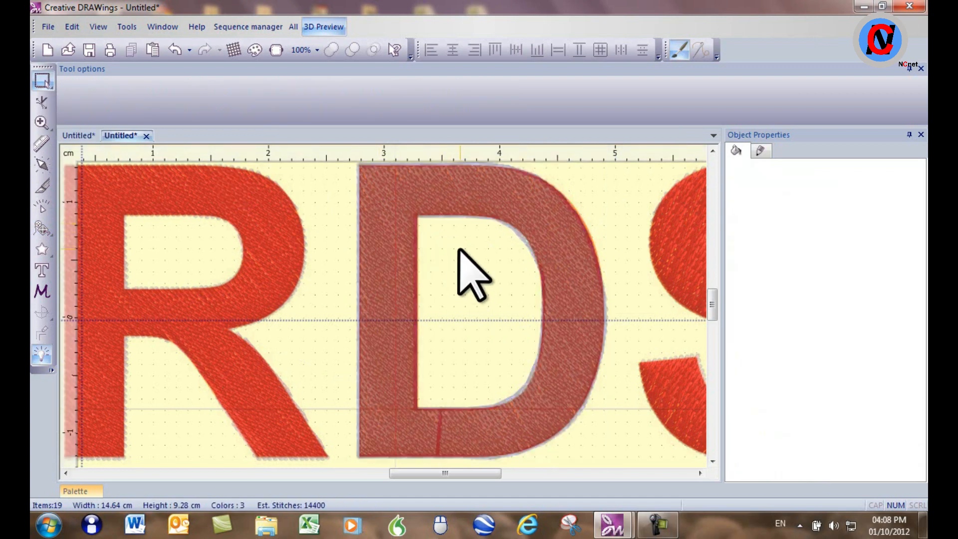
- Fill the redrawn D with the same red as the other letters
{"action": "scroll", "coordinate": [459, 250], "scroll_direction": "down", "scroll_amount": 6}
{"action": "scroll", "coordinate": [473, 215], "scroll_direction": "up", "scroll_amount": 4}
{"action": "left_click", "coordinate": [474, 214]}
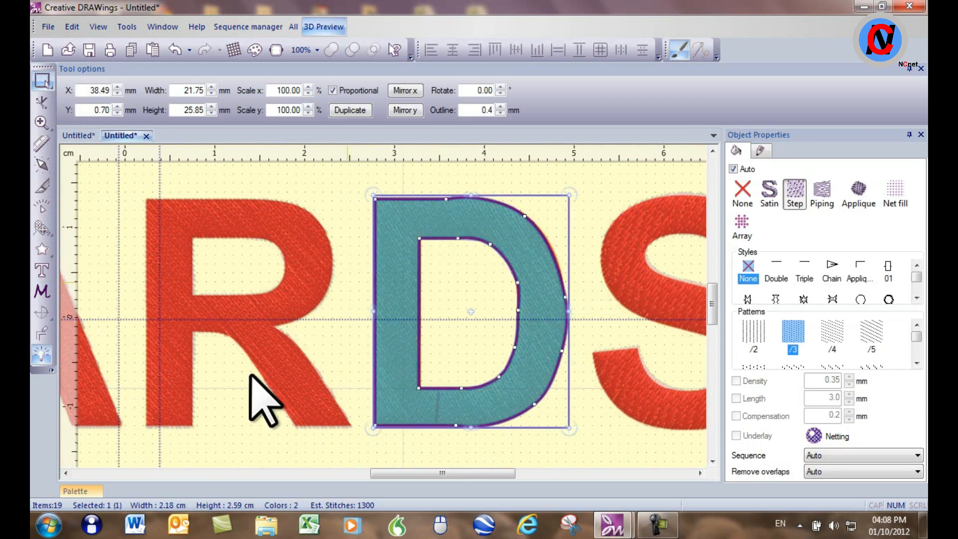
{"action": "left_click", "coordinate": [68, 493]}
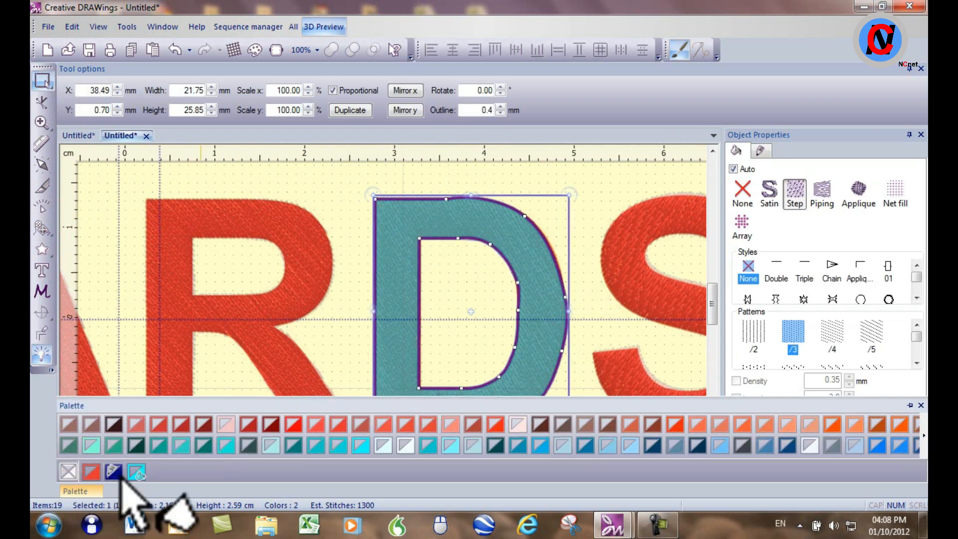
{"action": "left_click", "coordinate": [91, 471]}
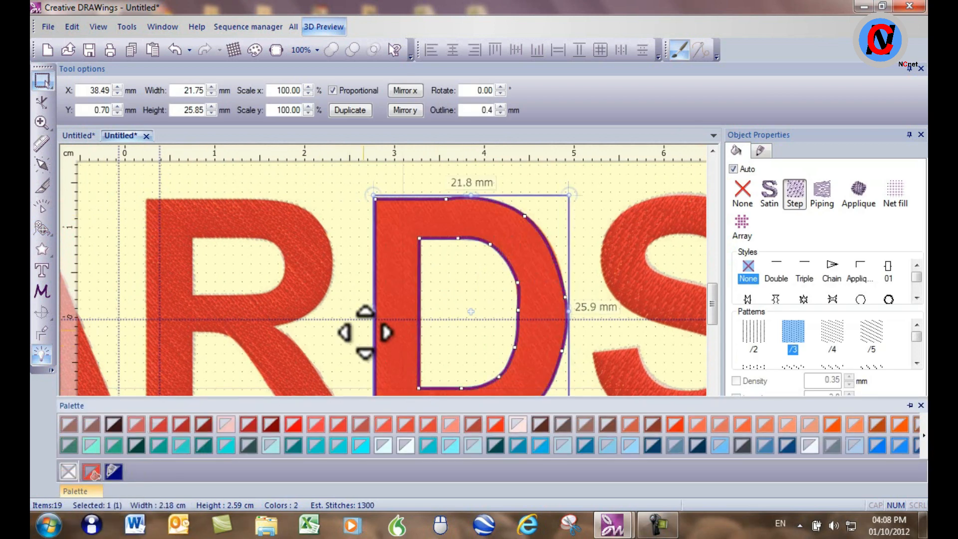
{"action": "left_click", "coordinate": [462, 294]}
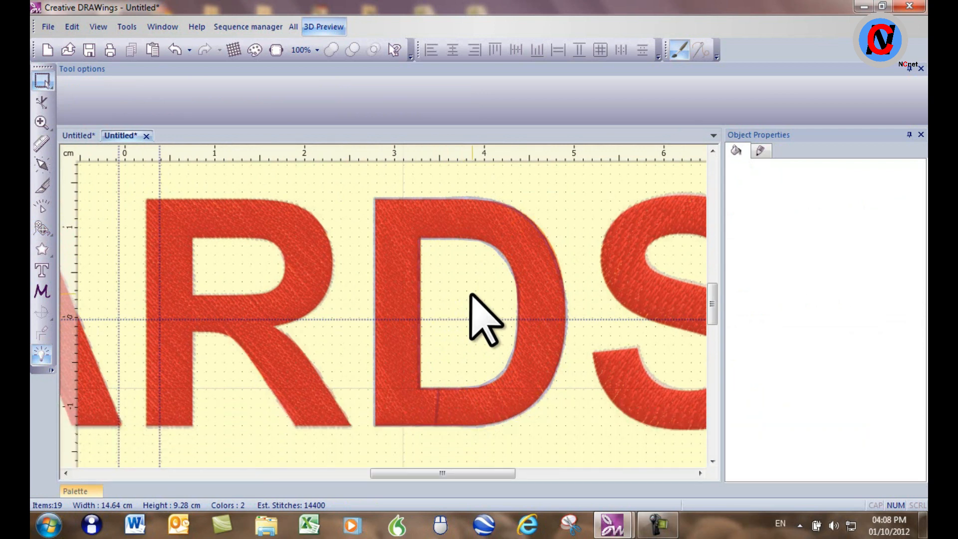
- Open the D for node editing and flatten the curve handle where its outer top edge starts to bend
{"action": "scroll", "coordinate": [470, 294], "scroll_direction": "down", "scroll_amount": 1}
{"action": "scroll", "coordinate": [527, 326], "scroll_direction": "up", "scroll_amount": 2}
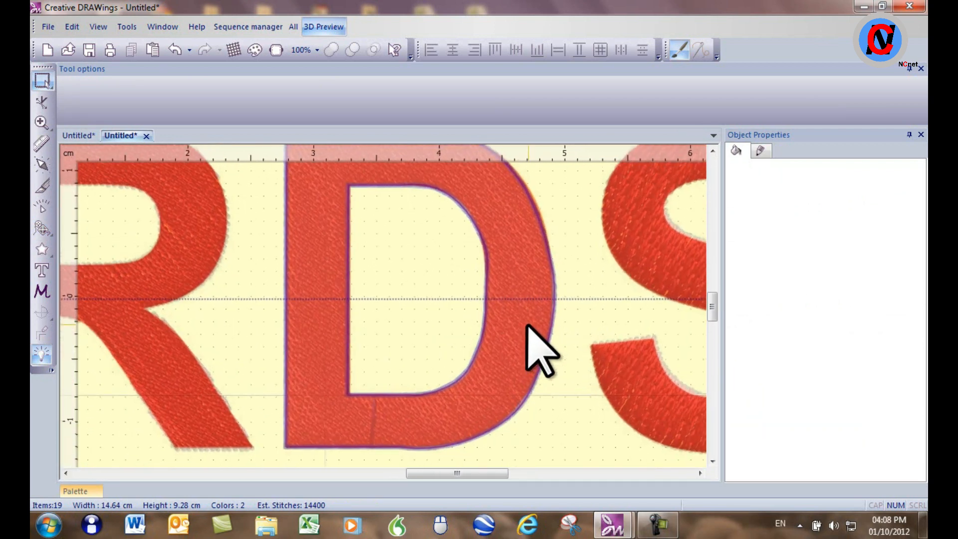
{"action": "scroll", "coordinate": [527, 325], "scroll_direction": "down", "scroll_amount": 1}
{"action": "left_click", "coordinate": [531, 260]}
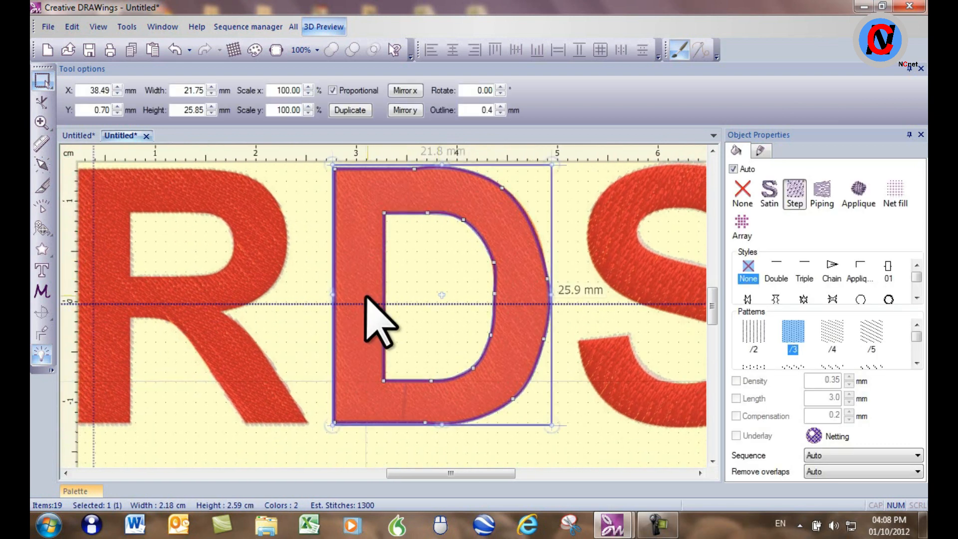
{"action": "left_click", "coordinate": [314, 245]}
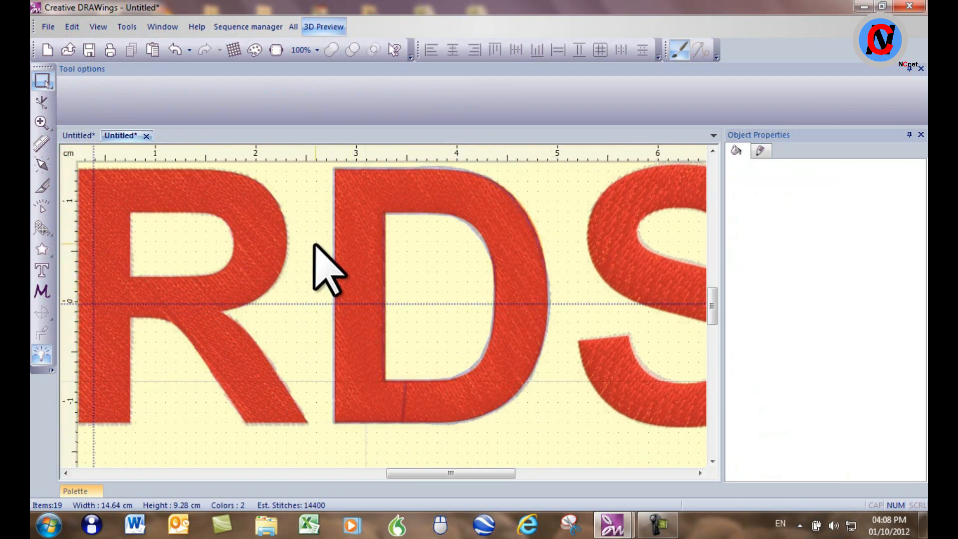
{"action": "left_click", "coordinate": [361, 249]}
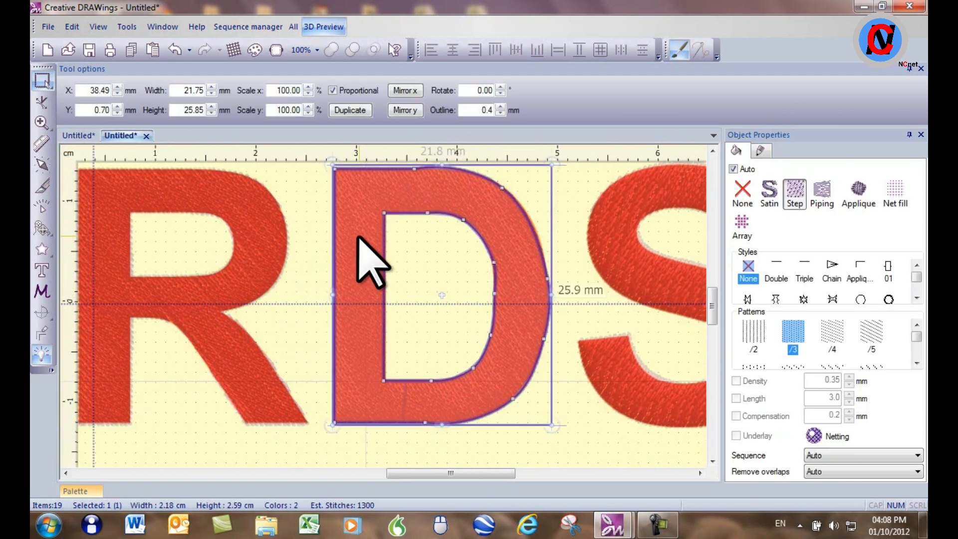
{"action": "left_click", "coordinate": [42, 102]}
{"action": "scroll", "coordinate": [451, 171], "scroll_direction": "up", "scroll_amount": 3}
{"action": "scroll", "coordinate": [454, 179], "scroll_direction": "down", "scroll_amount": 3}
{"action": "scroll", "coordinate": [455, 165], "scroll_direction": "up", "scroll_amount": 5}
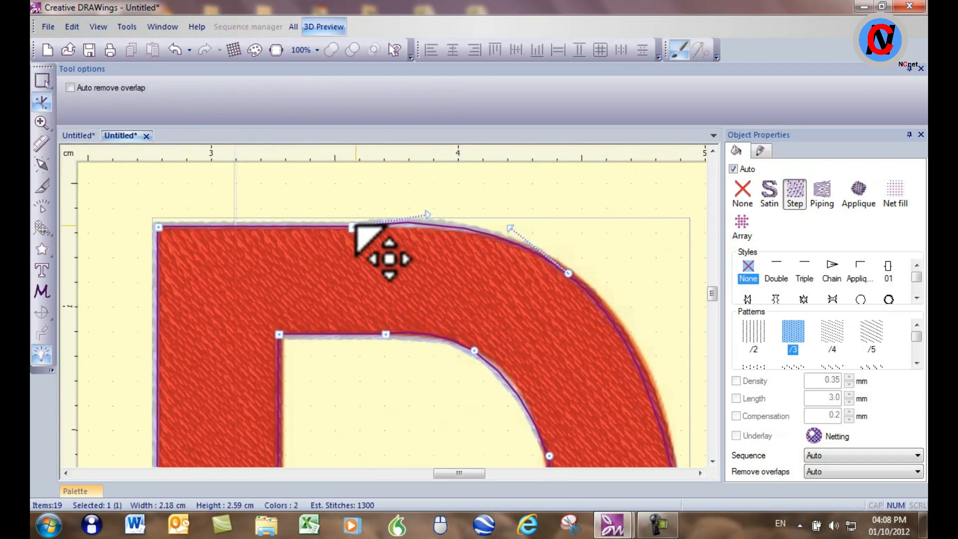
{"action": "left_click_drag", "start_coordinate": [428, 214], "coordinate": [427, 223]}
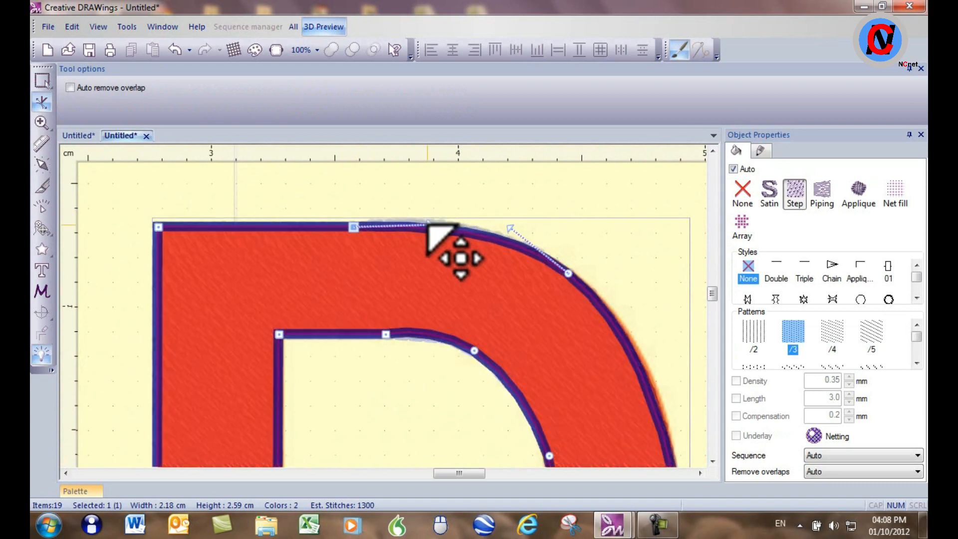
- Adjust the nodes on the upper bend and curved side of the D's inner contour to follow the backdrop
{"action": "scroll", "coordinate": [554, 290], "scroll_direction": "down", "scroll_amount": 2}
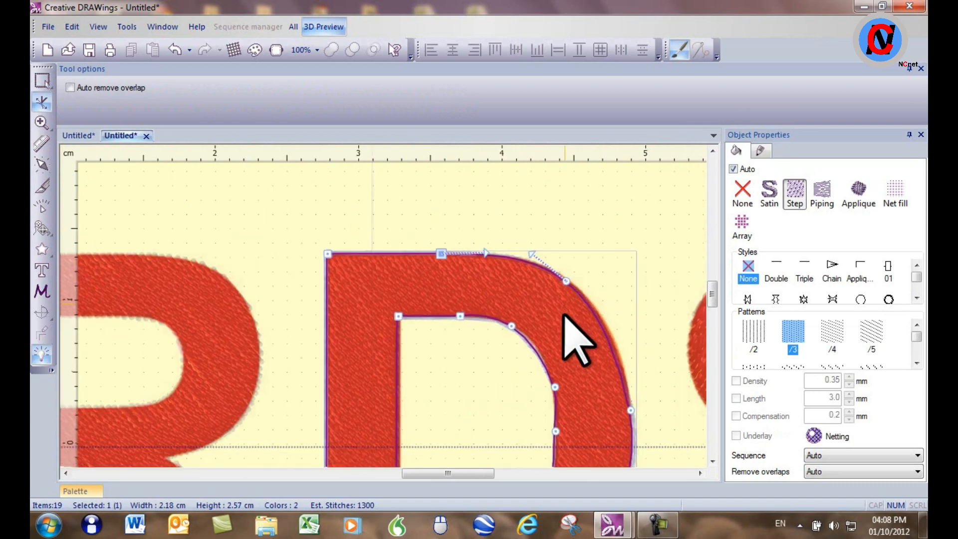
{"action": "scroll", "coordinate": [564, 329], "scroll_direction": "up", "scroll_amount": 1}
{"action": "scroll", "coordinate": [479, 304], "scroll_direction": "up", "scroll_amount": 4}
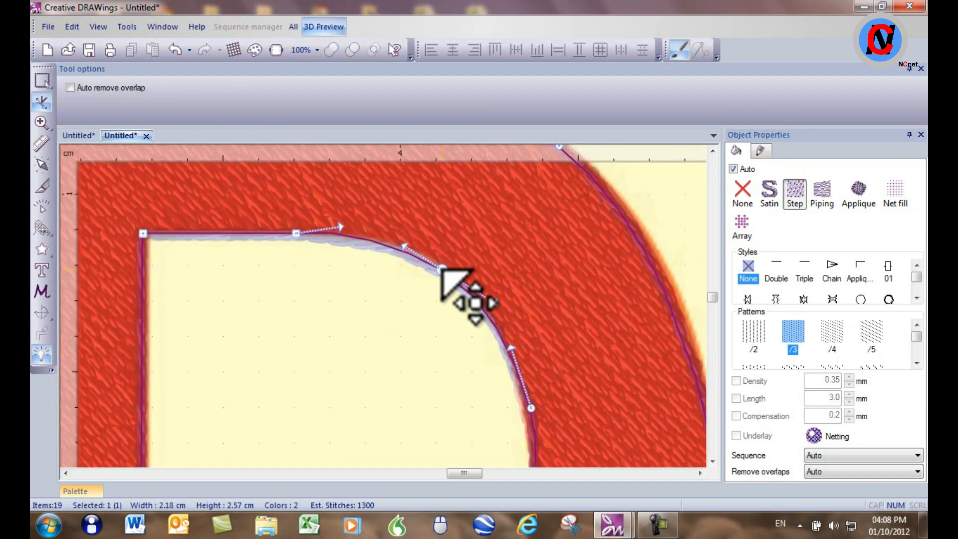
{"action": "scroll", "coordinate": [464, 295], "scroll_direction": "down", "scroll_amount": 4}
{"action": "scroll", "coordinate": [499, 425], "scroll_direction": "up", "scroll_amount": 2}
{"action": "scroll", "coordinate": [485, 404], "scroll_direction": "up", "scroll_amount": 1}
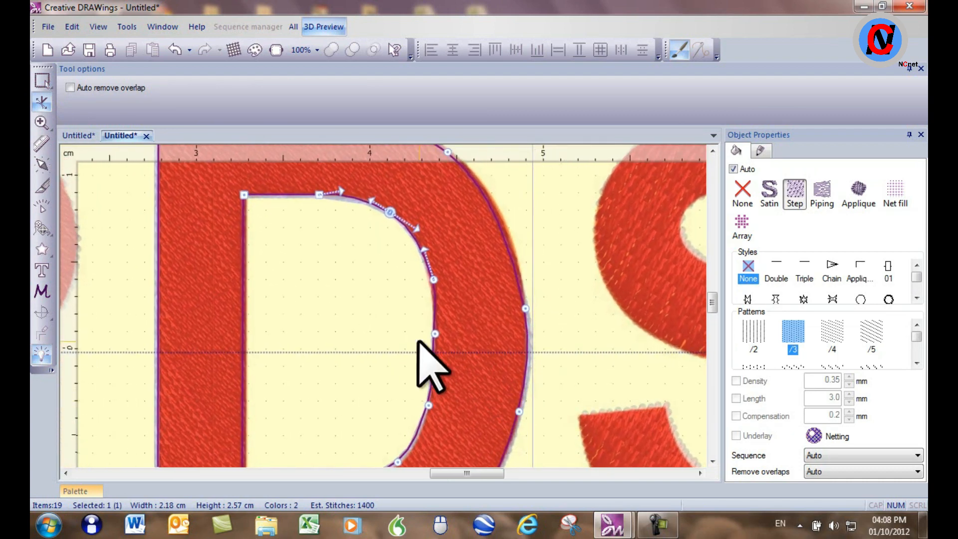
{"action": "left_click", "coordinate": [442, 336]}
{"action": "scroll", "coordinate": [444, 349], "scroll_direction": "down", "scroll_amount": 3}
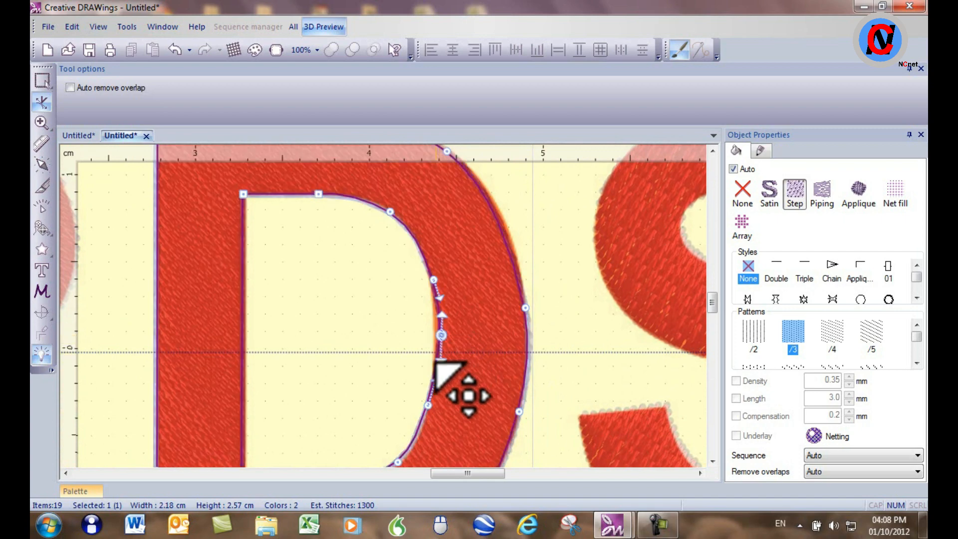
- Reposition the two nodes on the lower bend of the D's inner contour to smooth its curve
{"action": "scroll", "coordinate": [440, 471], "scroll_direction": "up", "scroll_amount": 4}
{"action": "scroll", "coordinate": [404, 402], "scroll_direction": "up", "scroll_amount": 1}
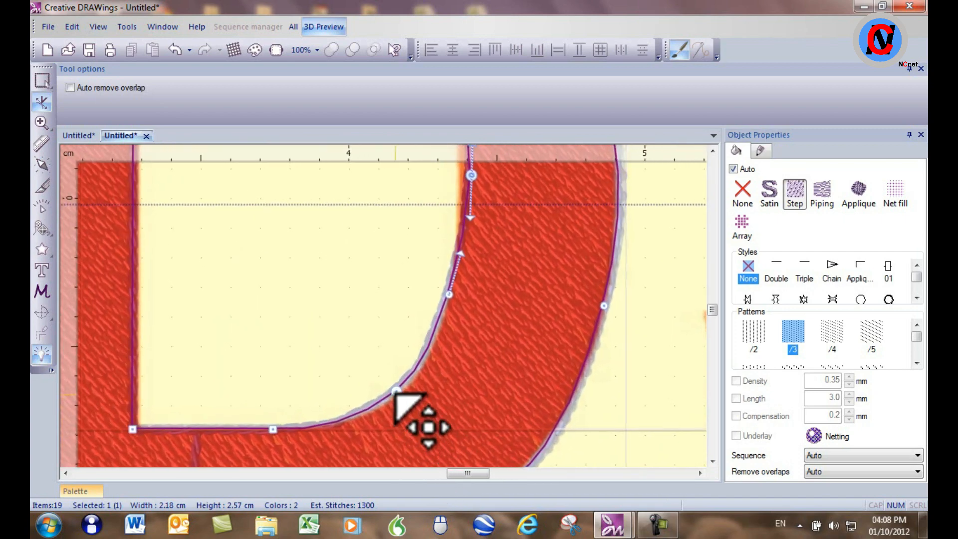
{"action": "left_click", "coordinate": [398, 392]}
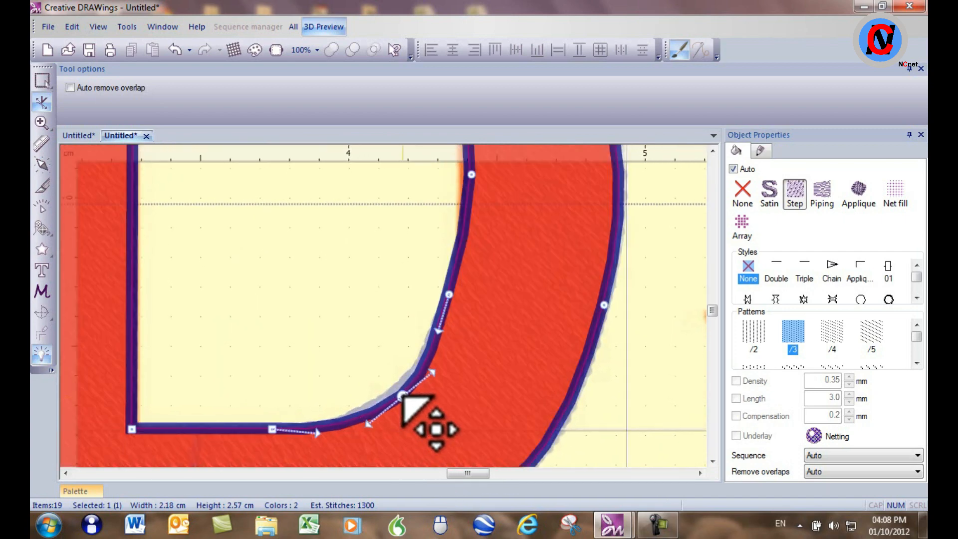
{"action": "left_click", "coordinate": [447, 290]}
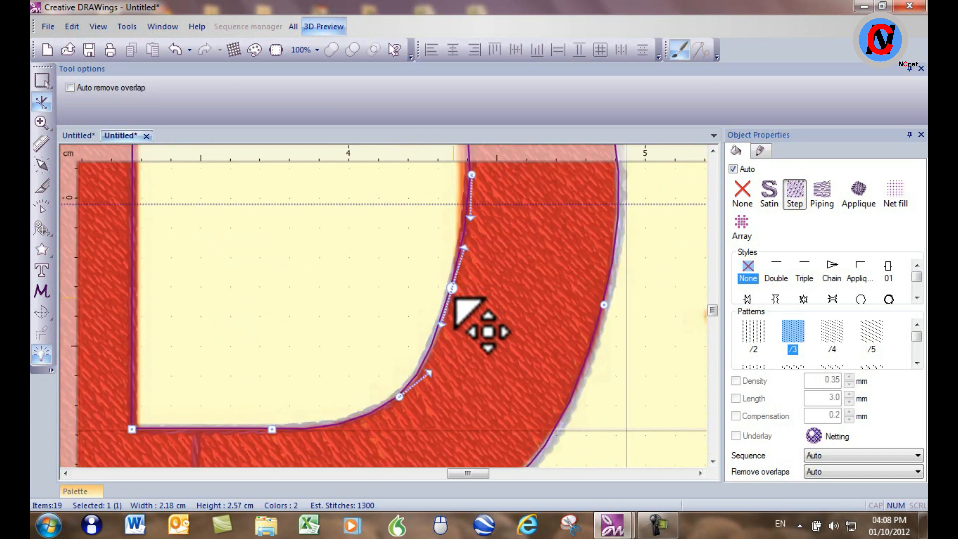
- Adjust the nodes along the lower bend and curved side of the D's outer contour, then leave node editing and deselect the letter
{"action": "scroll", "coordinate": [474, 325], "scroll_direction": "down", "scroll_amount": 3}
{"action": "scroll", "coordinate": [524, 352], "scroll_direction": "up", "scroll_amount": 2}
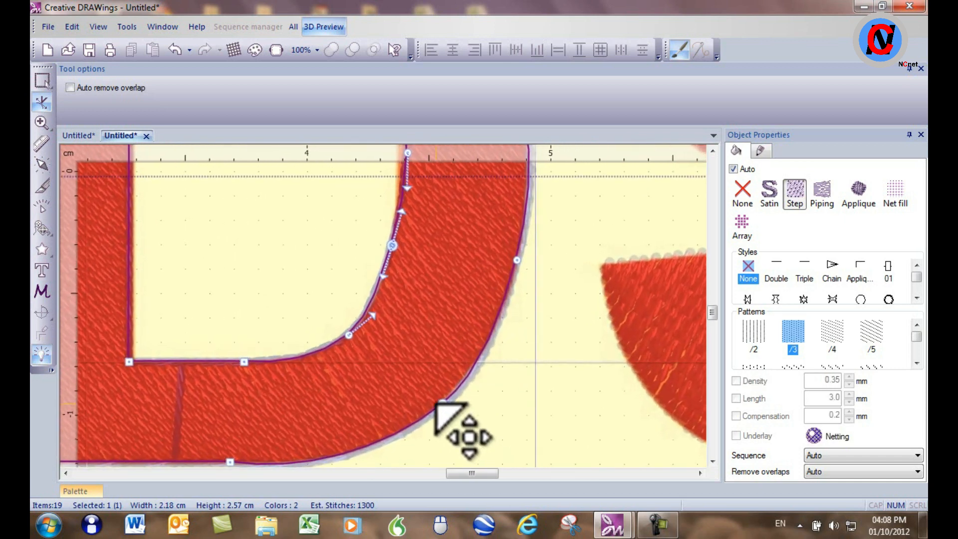
{"action": "left_click", "coordinate": [435, 403]}
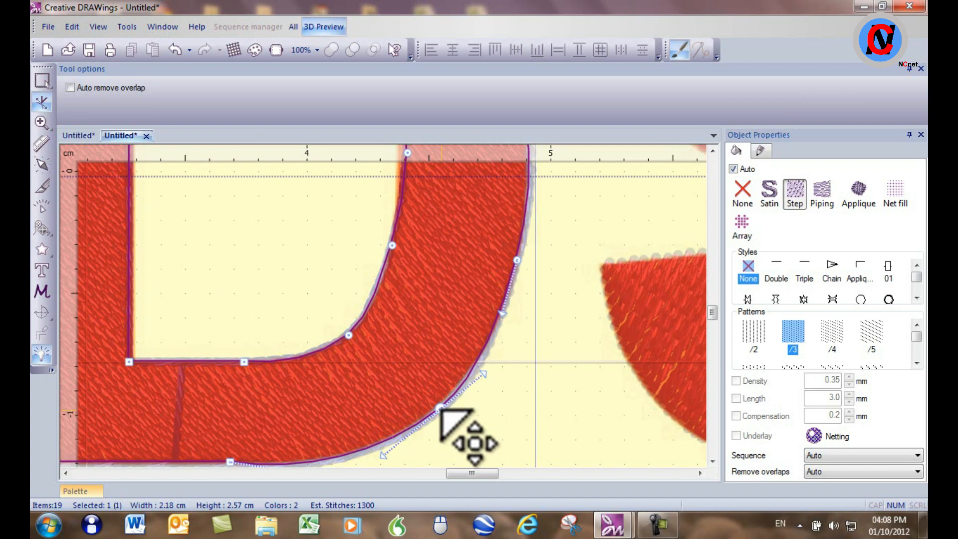
{"action": "scroll", "coordinate": [439, 409], "scroll_direction": "down", "scroll_amount": 3}
{"action": "scroll", "coordinate": [509, 321], "scroll_direction": "up", "scroll_amount": 3}
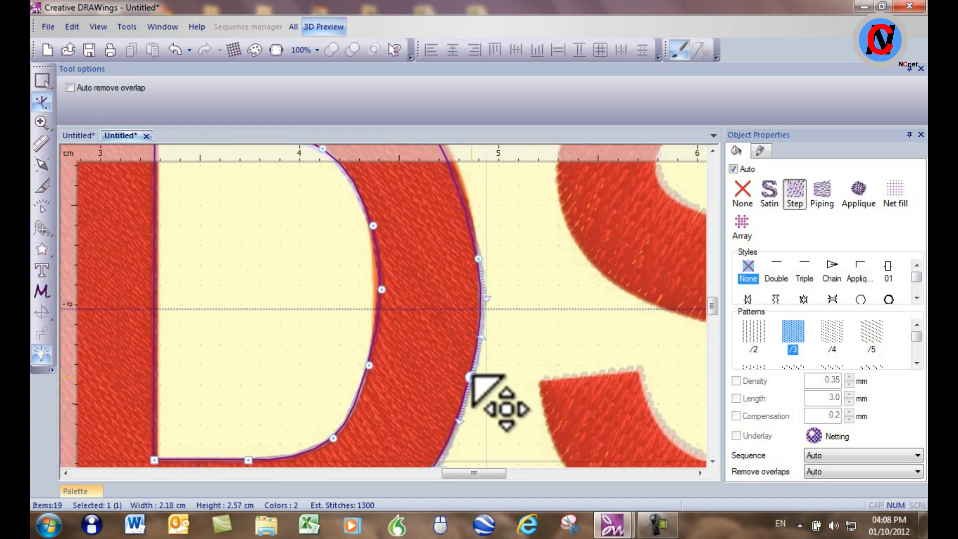
{"action": "left_click_drag", "start_coordinate": [470, 380], "coordinate": [470, 380]}
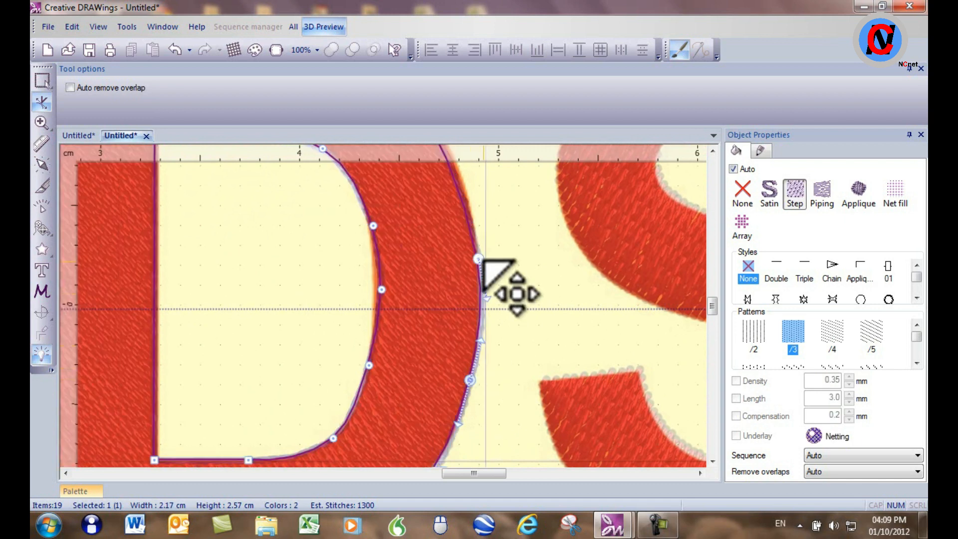
{"action": "scroll", "coordinate": [477, 259], "scroll_direction": "down", "scroll_amount": 3}
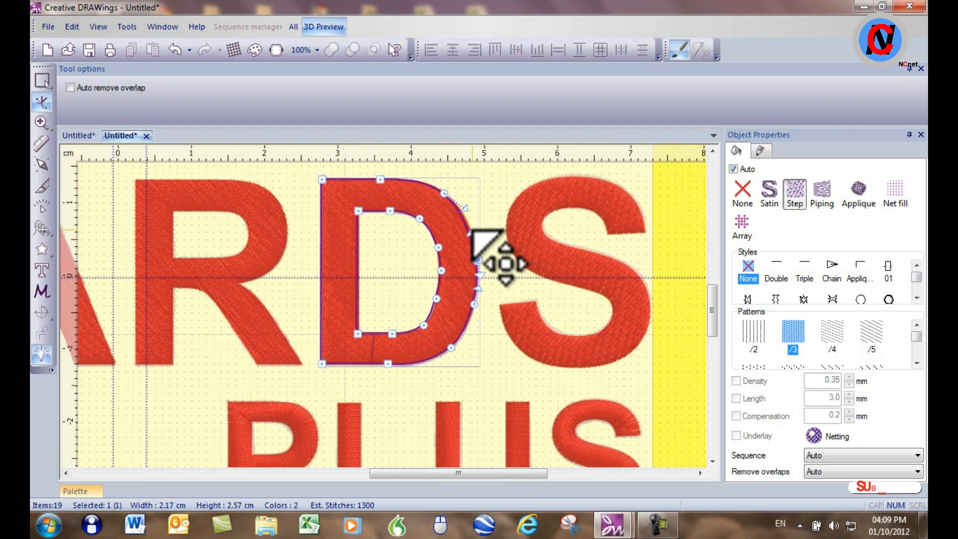
{"action": "left_click", "coordinate": [42, 80]}
{"action": "left_click", "coordinate": [417, 252]}
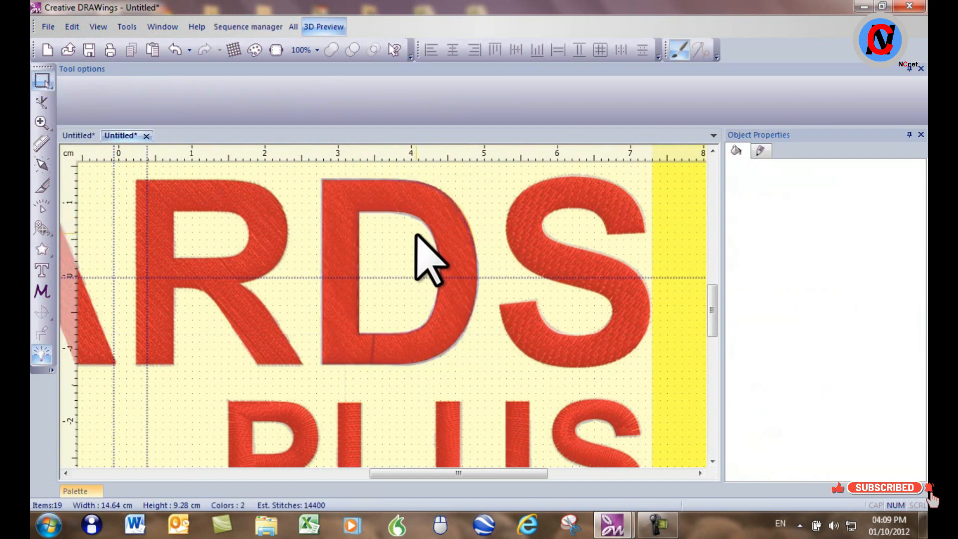
- Examine the whole Cards Plus logo on the yellow fabric, including the redrawn D and the PLUS lettering
{"action": "scroll", "coordinate": [417, 252], "scroll_direction": "down", "scroll_amount": 3}
{"action": "scroll", "coordinate": [384, 221], "scroll_direction": "down", "scroll_amount": 4}
{"action": "scroll", "coordinate": [299, 174], "scroll_direction": "up", "scroll_amount": 4}
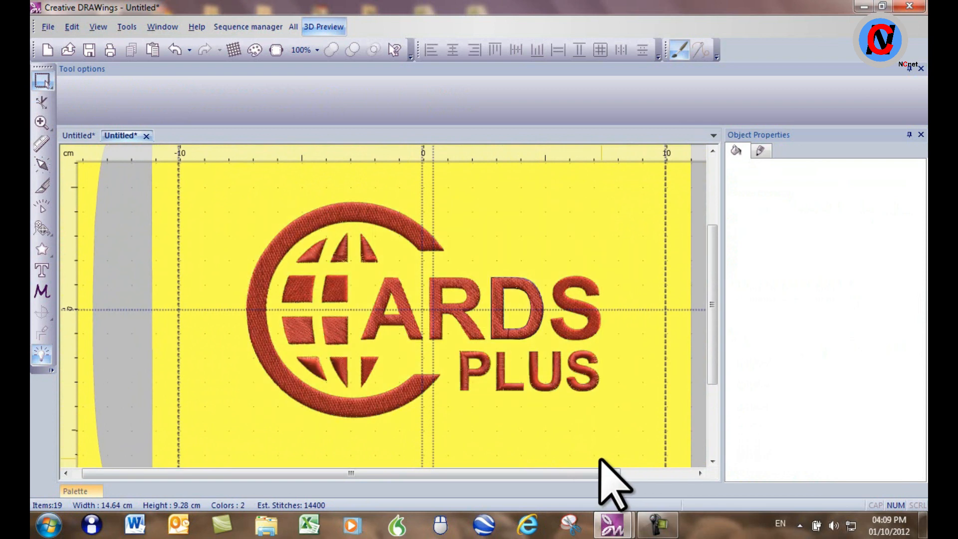
{"action": "scroll", "coordinate": [569, 366], "scroll_direction": "up", "scroll_amount": 5}
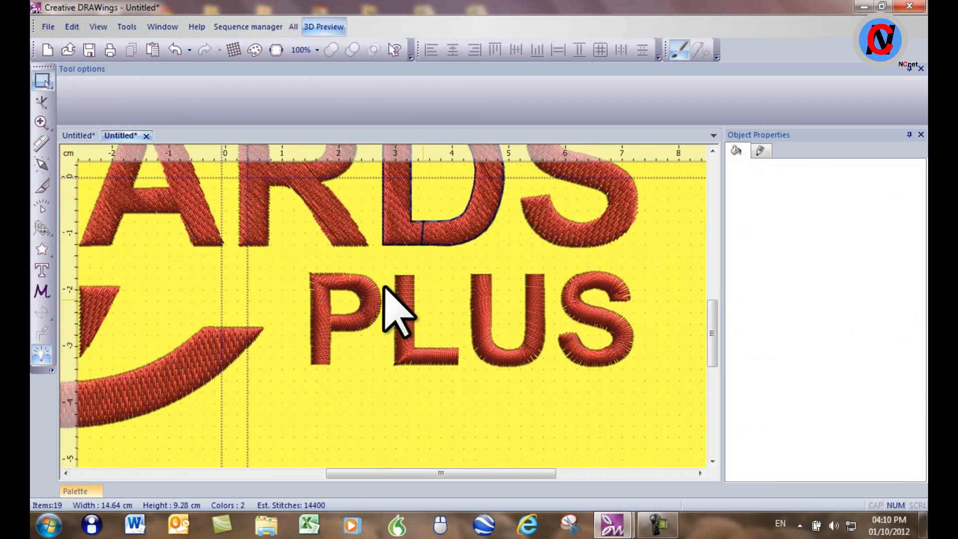
- Delete the four traced PLUS letters and choose Arial as the font for new text
{"action": "left_click_drag", "start_coordinate": [282, 263], "coordinate": [651, 404]}
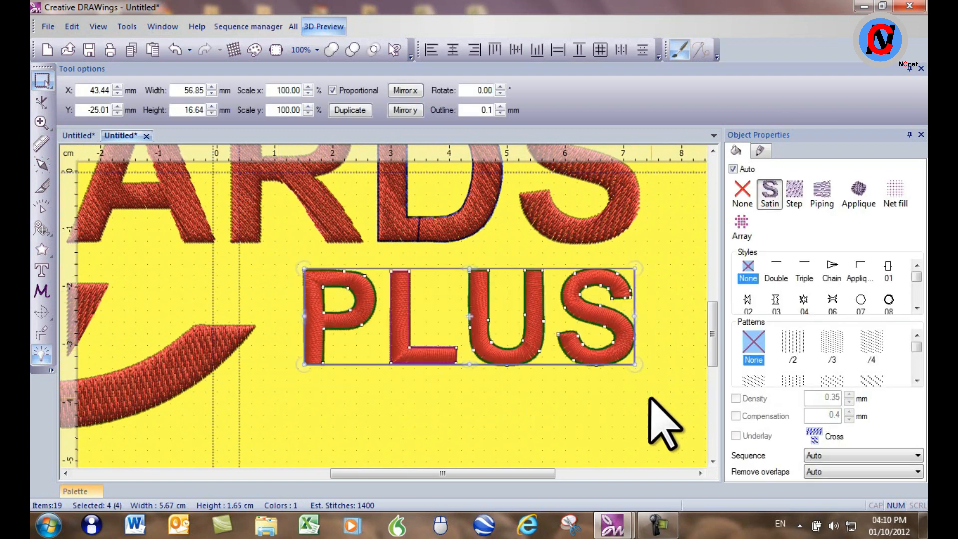
{"action": "key", "text": "Delete"}
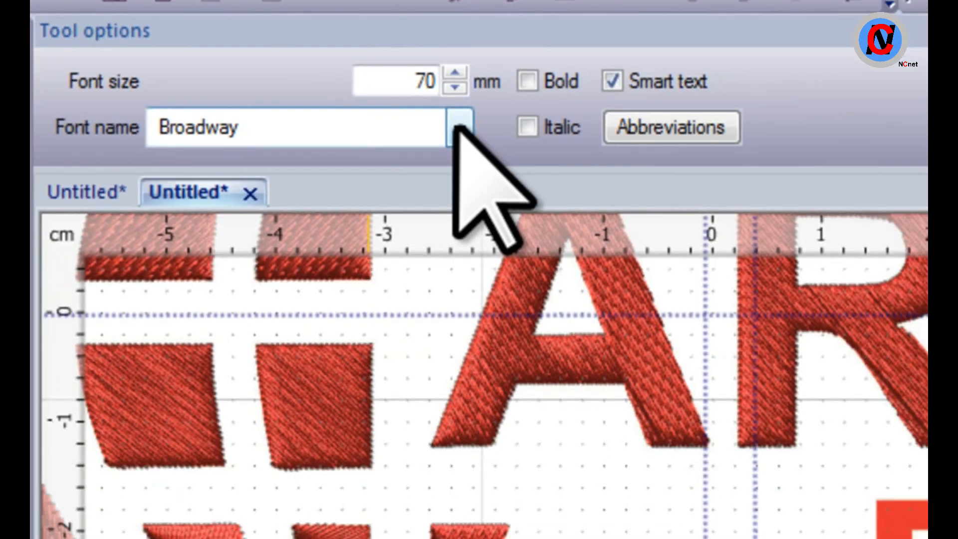
{"action": "left_click", "coordinate": [458, 128]}
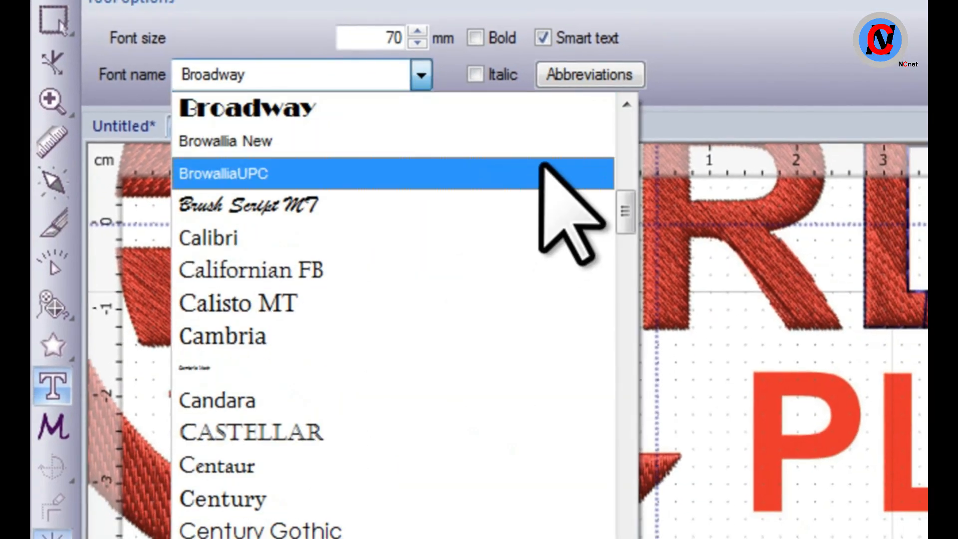
{"action": "left_click_drag", "start_coordinate": [712, 295], "coordinate": [714, 213]}
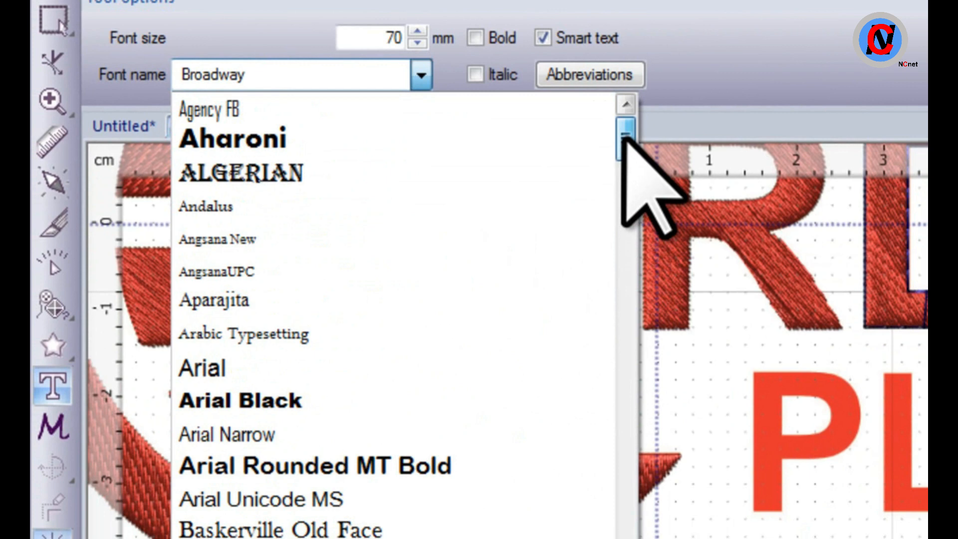
{"action": "left_click", "coordinate": [242, 375]}
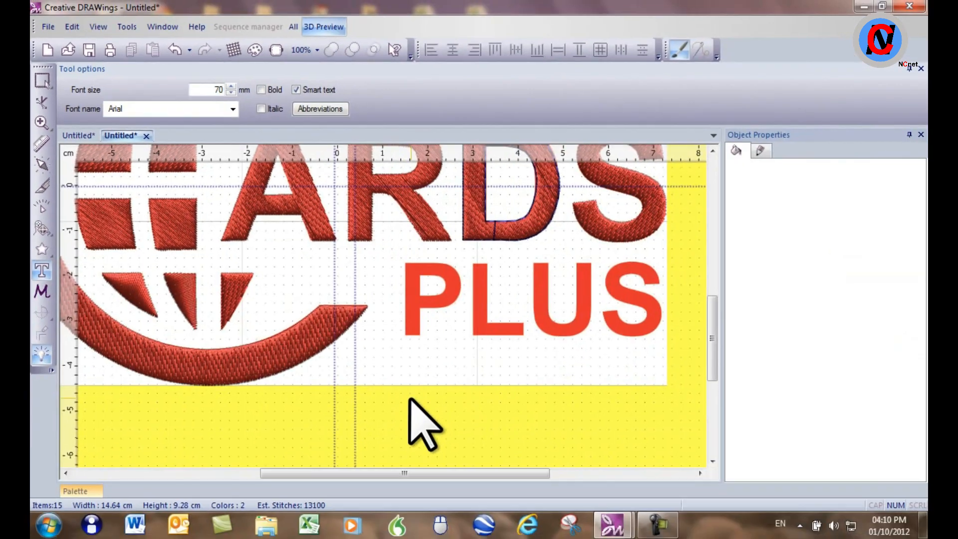
- Add the text PLUS at a font size of 20 mm over the backdrop's PLUS lettering
{"action": "left_click", "coordinate": [411, 399]}
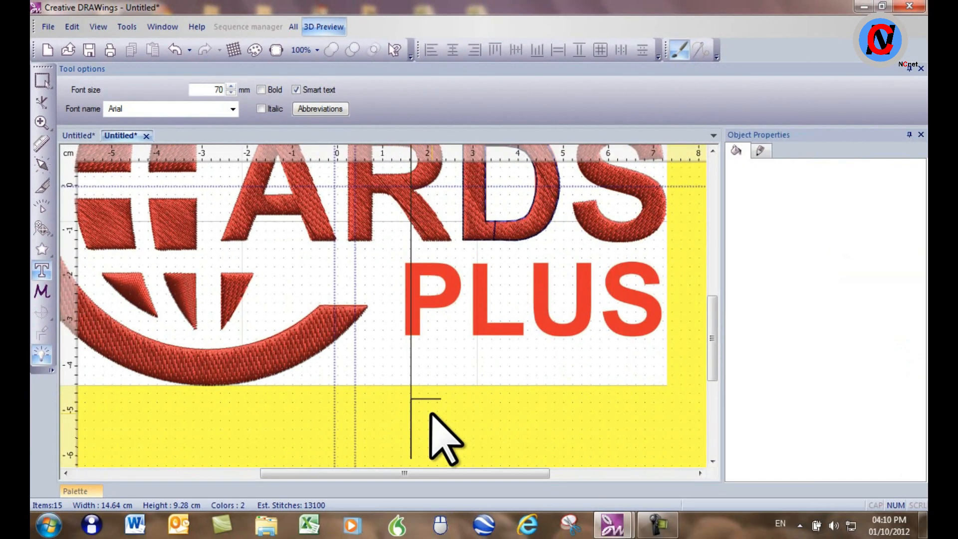
{"action": "double_click", "coordinate": [216, 88]}
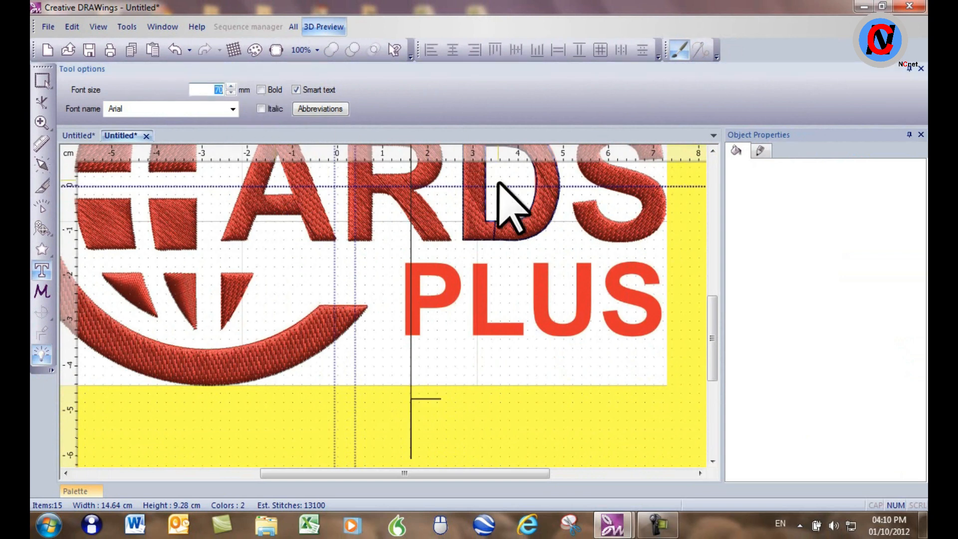
{"action": "type", "text": "25"}
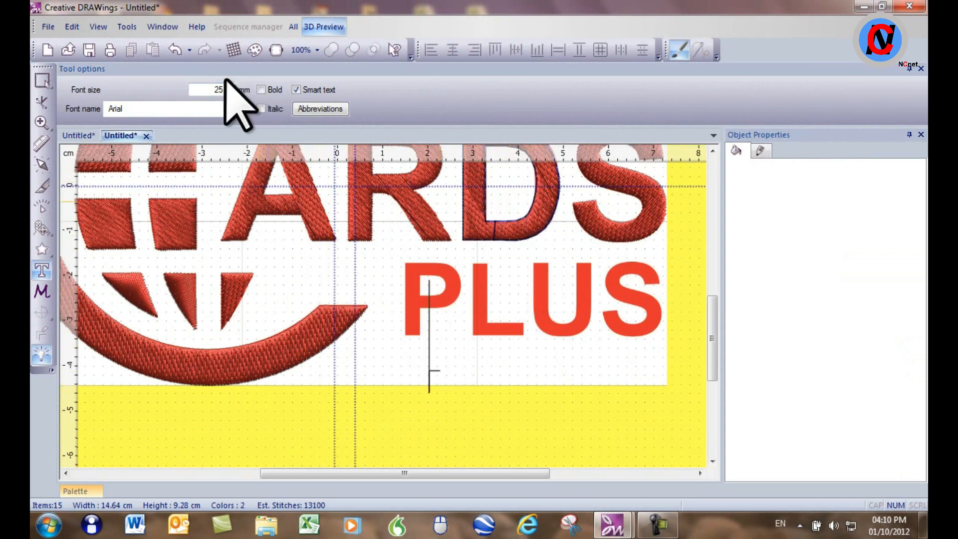
{"action": "double_click", "coordinate": [216, 90]}
{"action": "type", "text": "2"}
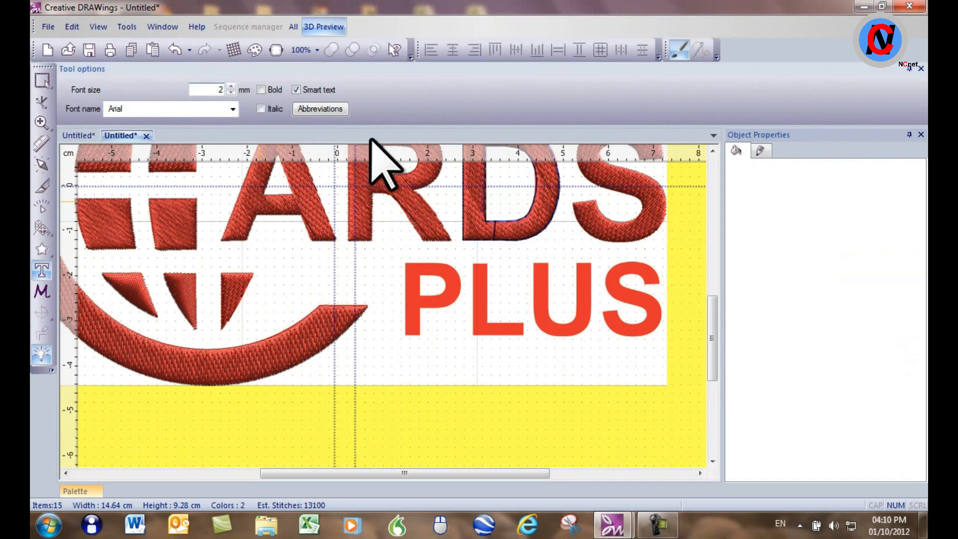
{"action": "type", "text": "0"}
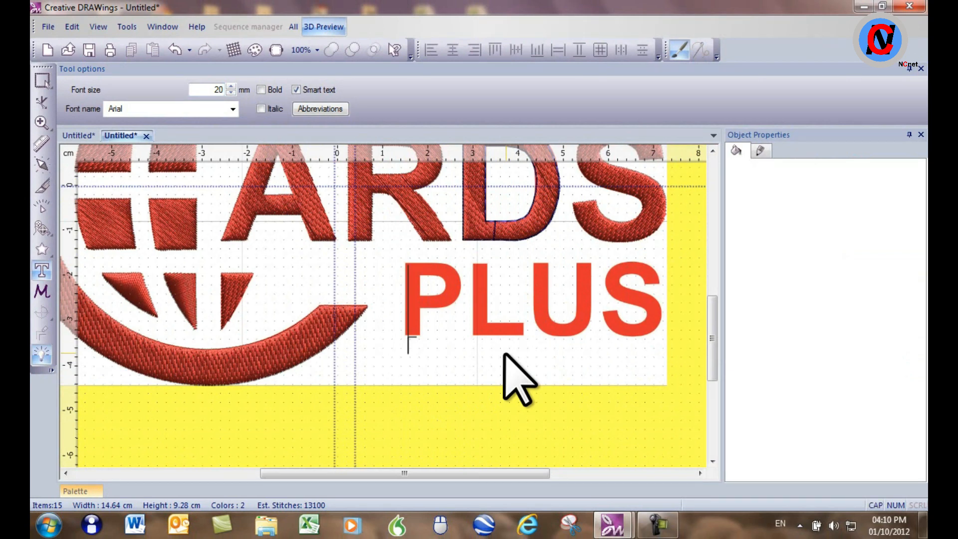
{"action": "type", "text": "P"}
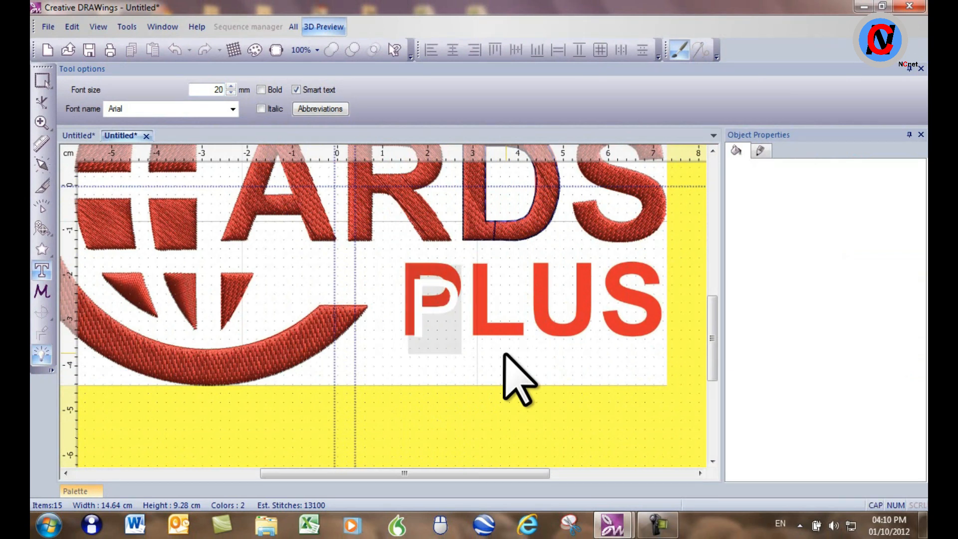
{"action": "type", "text": "L"}
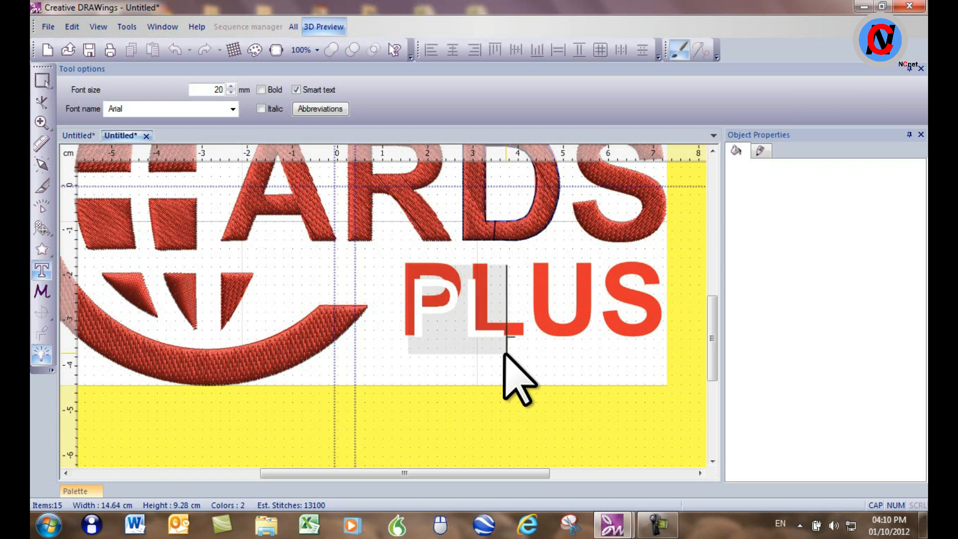
{"action": "type", "text": "US"}
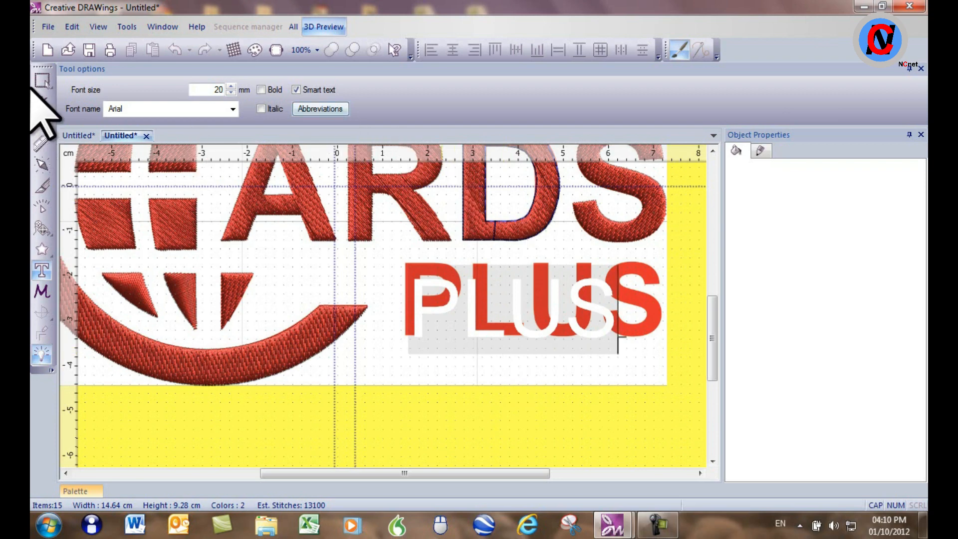
{"action": "left_click", "coordinate": [37, 80]}
{"action": "left_click", "coordinate": [447, 391]}
- Set the PLUS text's font size to 25 mm and shift the text slightly below the backdrop lettering
{"action": "scroll", "coordinate": [467, 290], "scroll_direction": "up", "scroll_amount": 2}
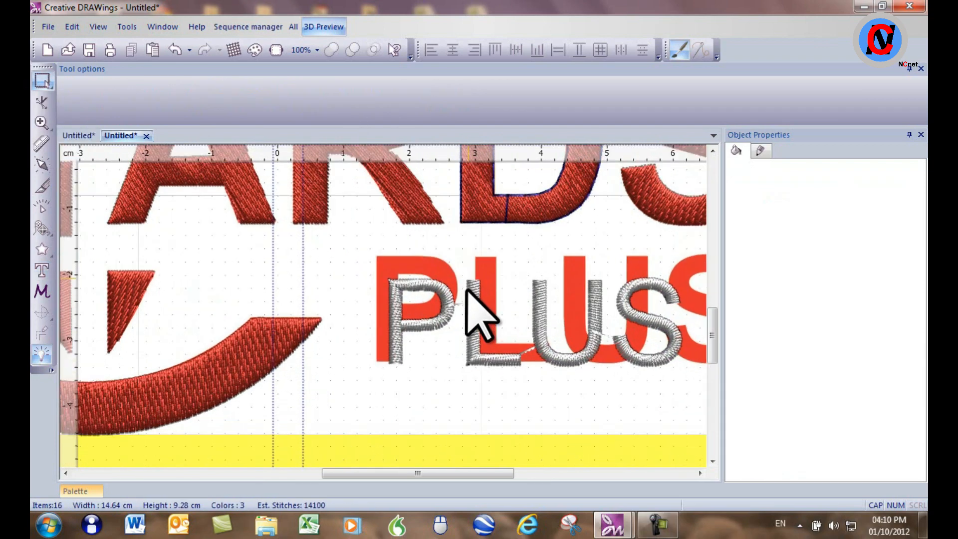
{"action": "left_click", "coordinate": [466, 290]}
{"action": "scroll", "coordinate": [472, 320], "scroll_direction": "down", "scroll_amount": 1}
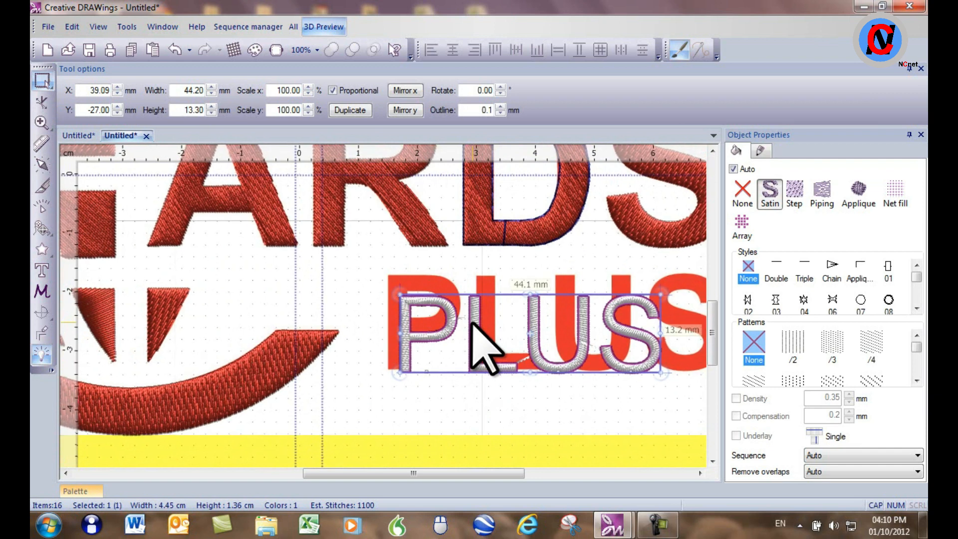
{"action": "left_click", "coordinate": [42, 270]}
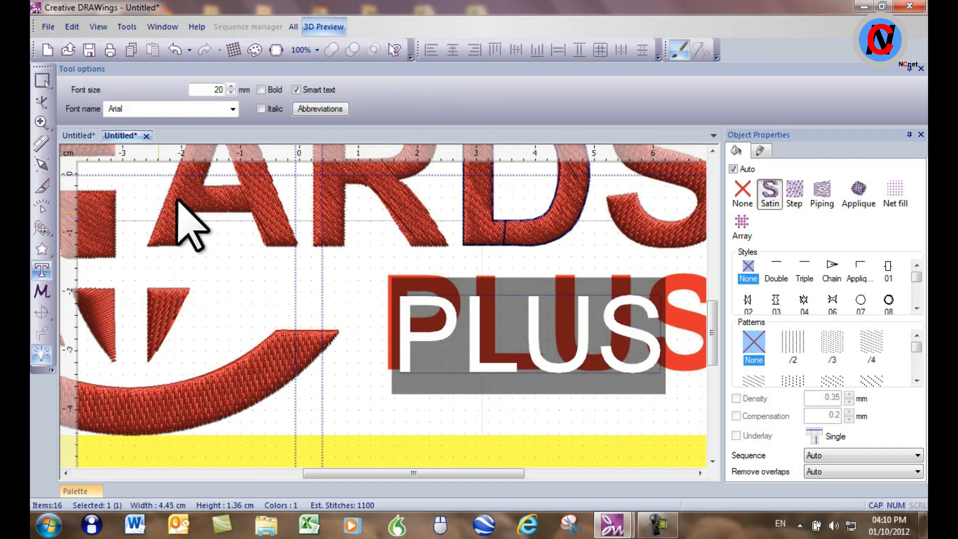
{"action": "double_click", "coordinate": [220, 91]}
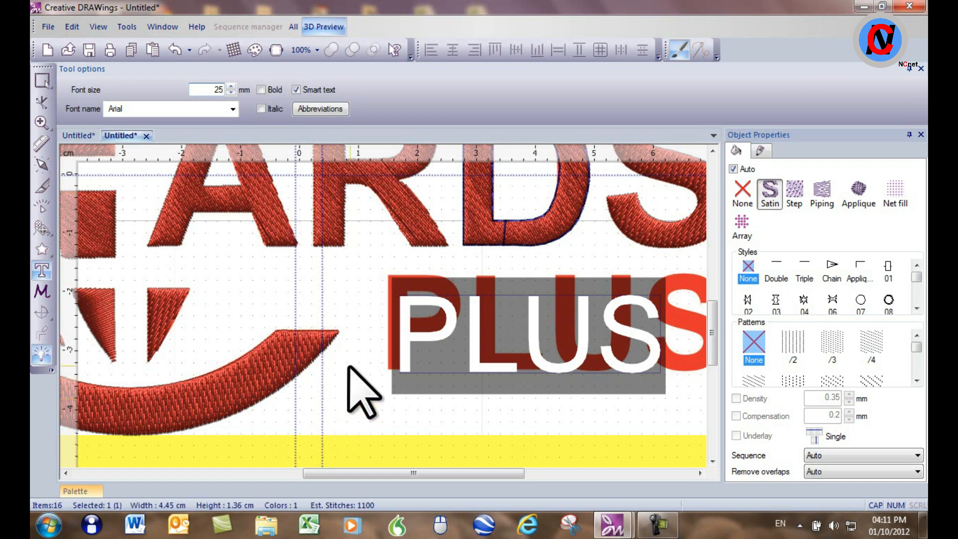
{"action": "left_click", "coordinate": [349, 366]}
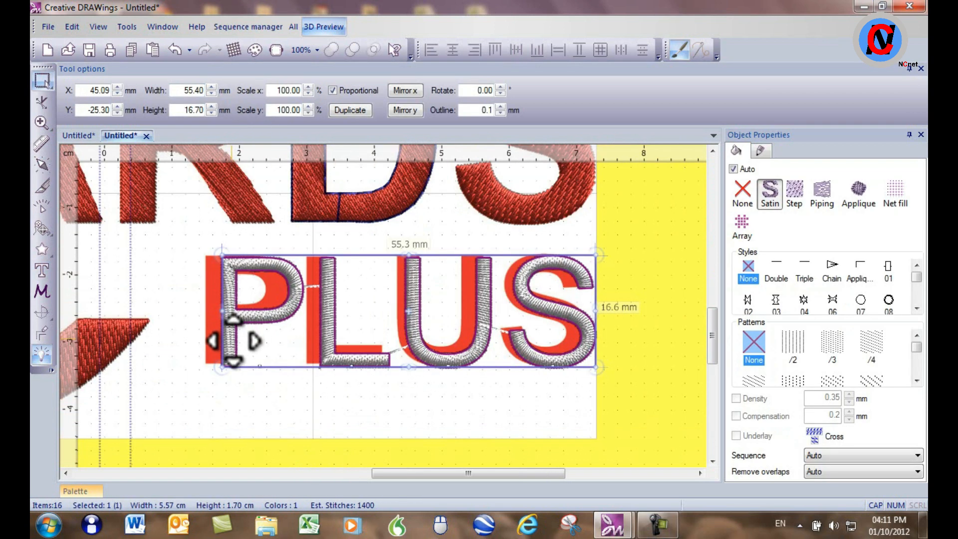
{"action": "left_click_drag", "start_coordinate": [234, 340], "coordinate": [252, 365]}
{"action": "left_click", "coordinate": [331, 421]}
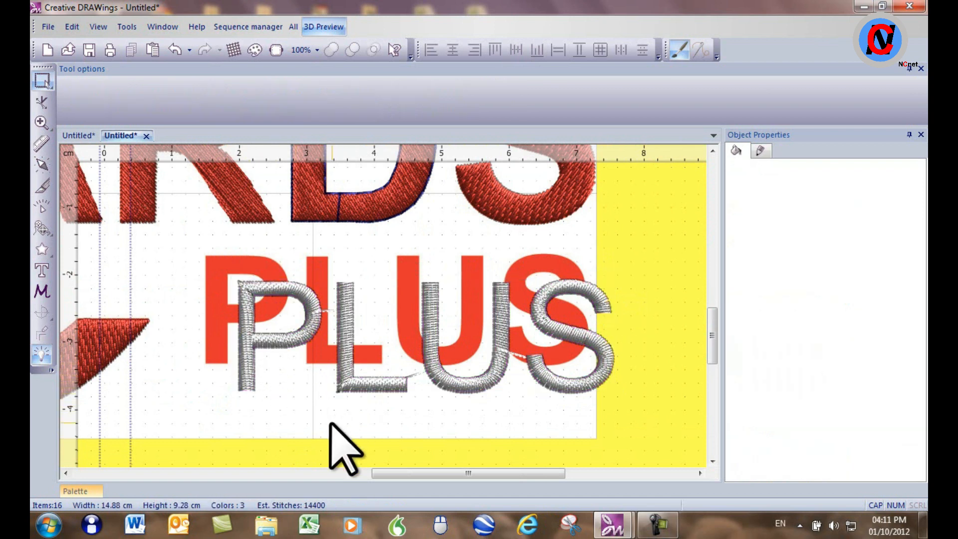
- Try Arial Black as the font of the PLUS text
{"action": "left_click", "coordinate": [344, 356]}
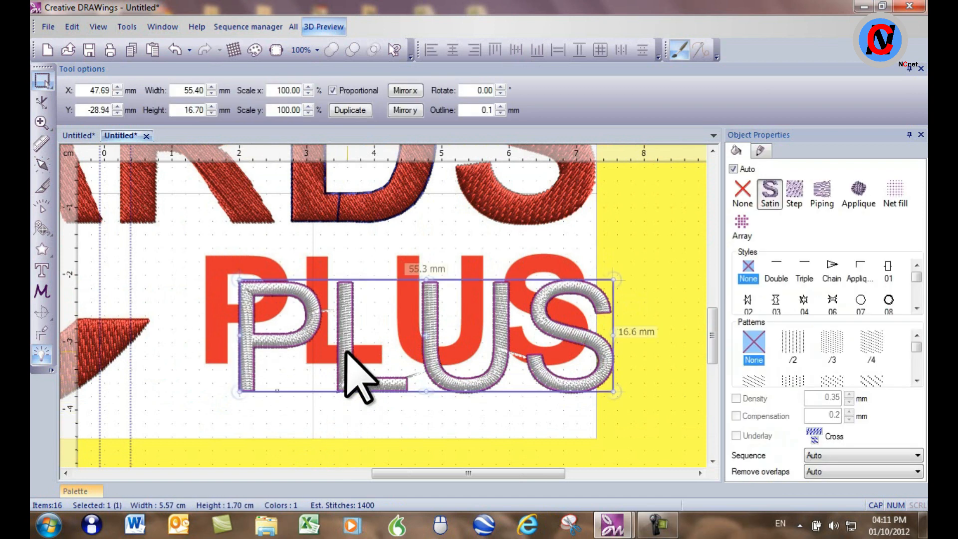
{"action": "left_click", "coordinate": [41, 269]}
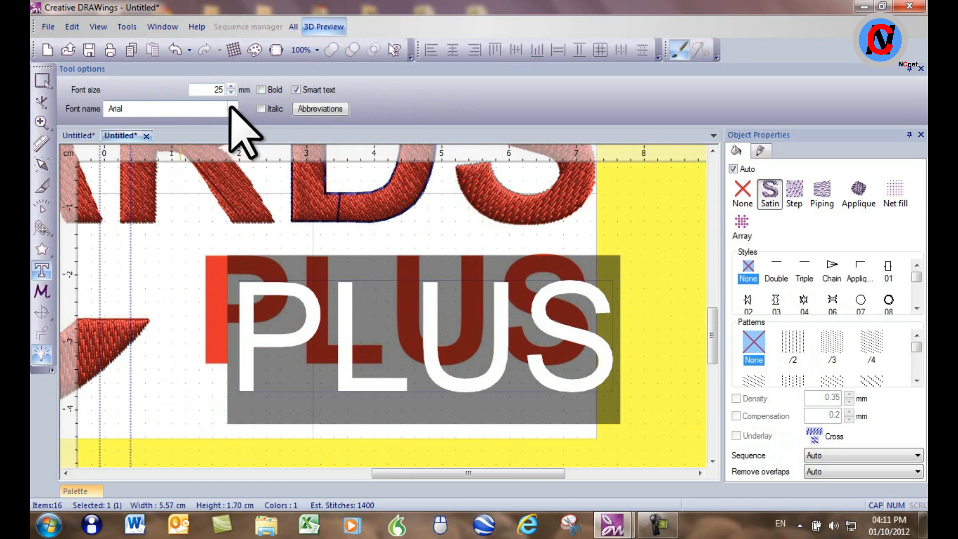
{"action": "left_click", "coordinate": [231, 108]}
{"action": "scroll", "coordinate": [274, 224], "scroll_direction": "up", "scroll_amount": 3}
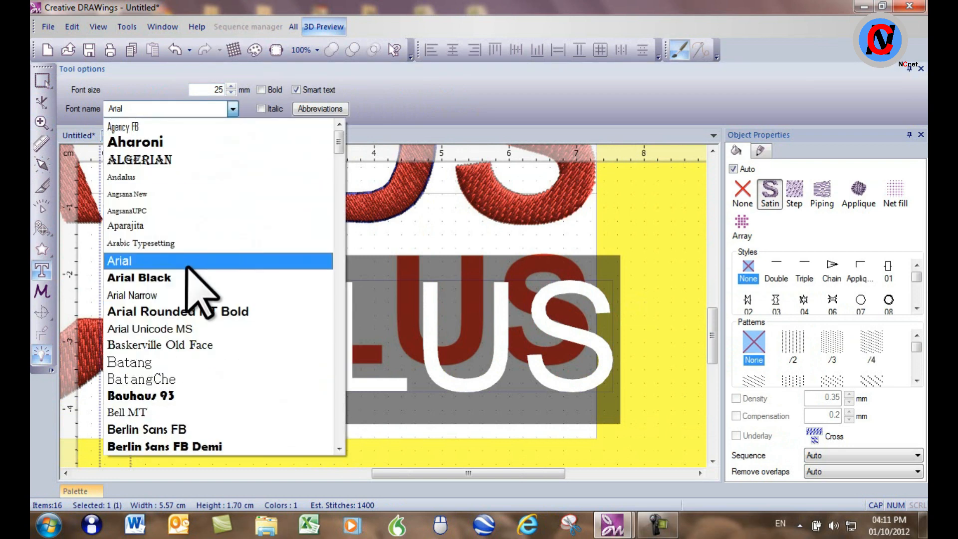
{"action": "left_click", "coordinate": [172, 278]}
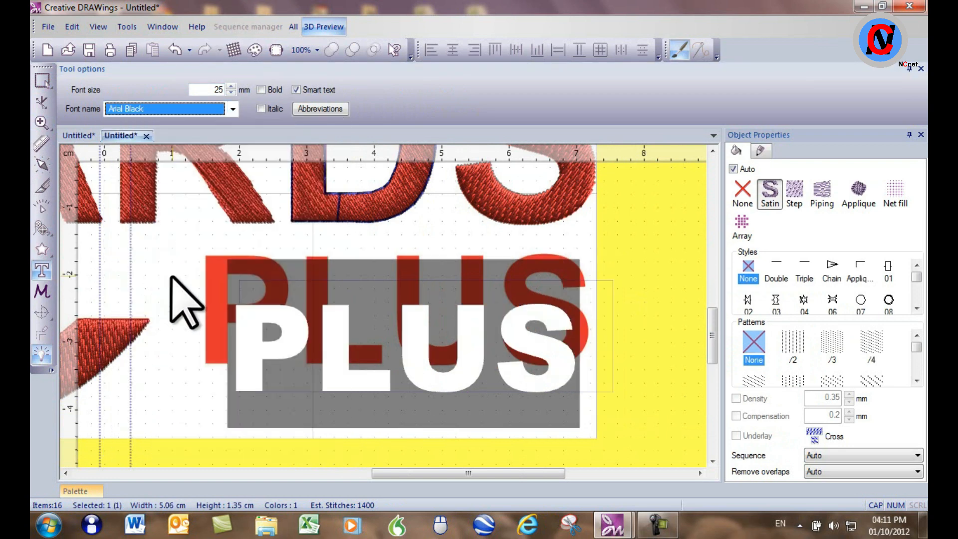
- Set the PLUS text's font back to Arial and make it bold
{"action": "left_click", "coordinate": [232, 108]}
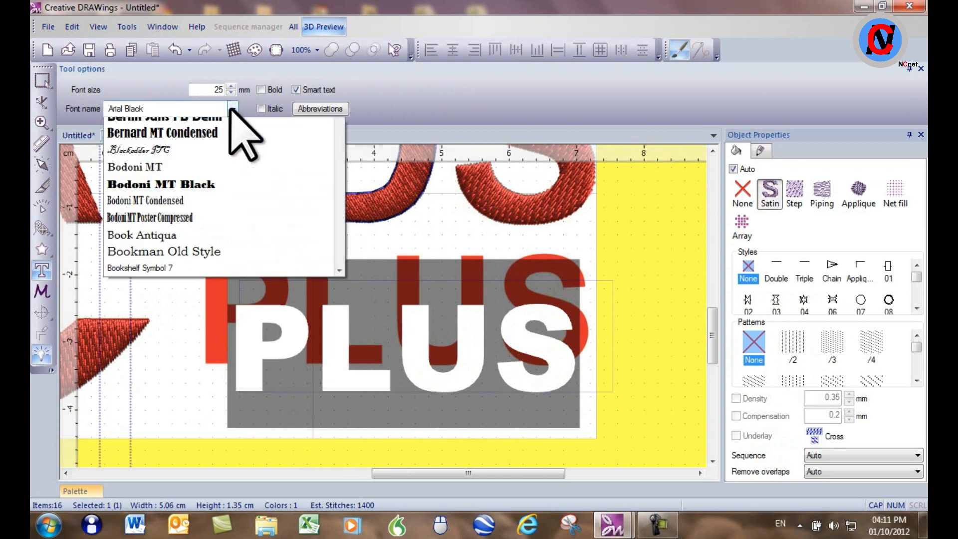
{"action": "scroll", "coordinate": [214, 159], "scroll_direction": "up", "scroll_amount": 3}
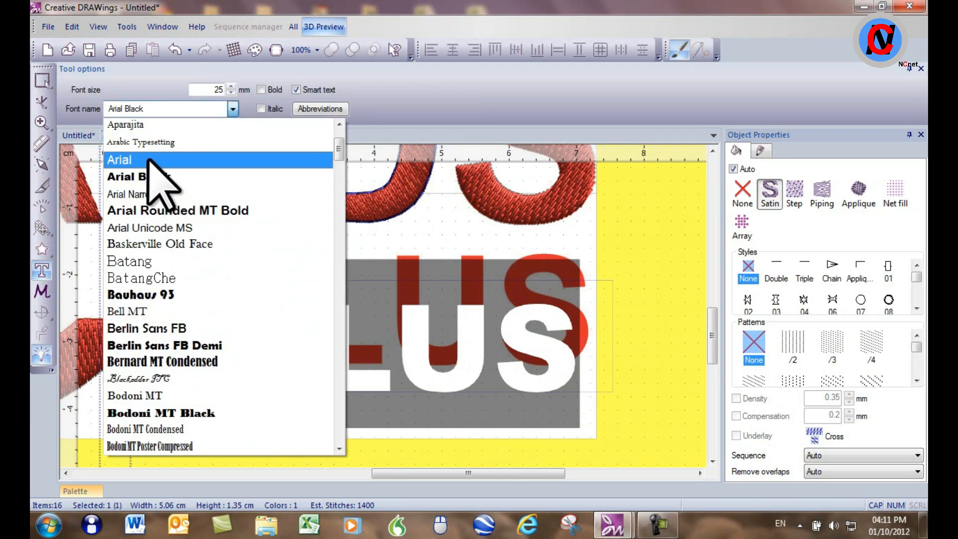
{"action": "left_click", "coordinate": [112, 159]}
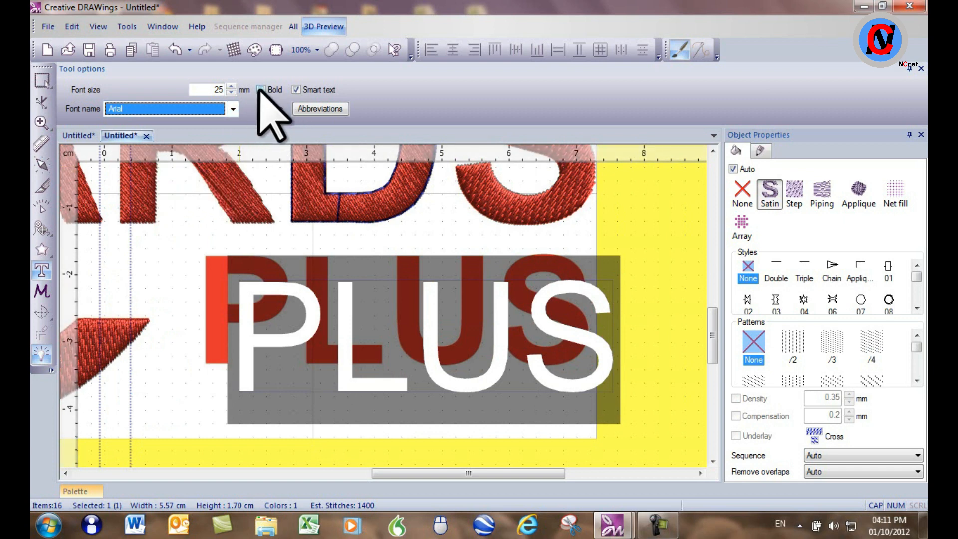
{"action": "left_click", "coordinate": [261, 90]}
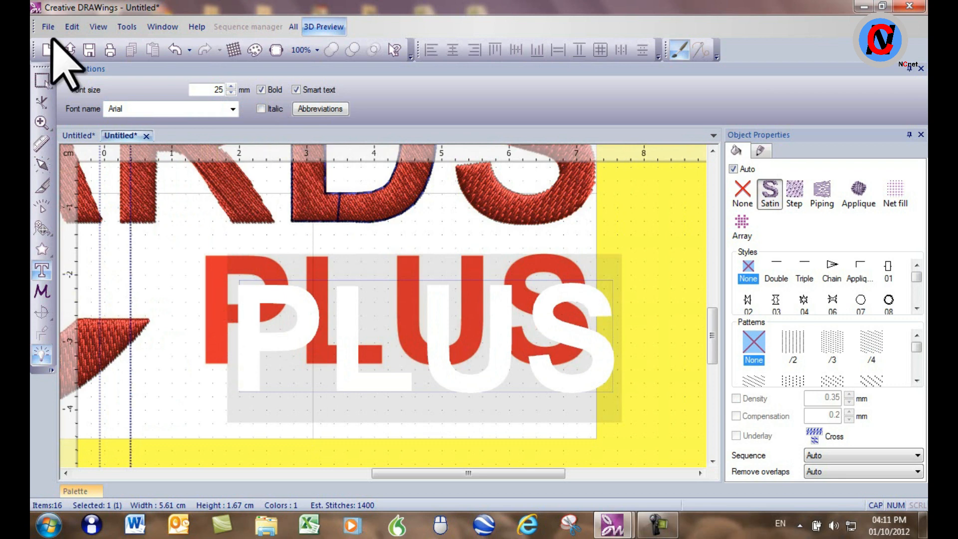
{"action": "left_click", "coordinate": [42, 80]}
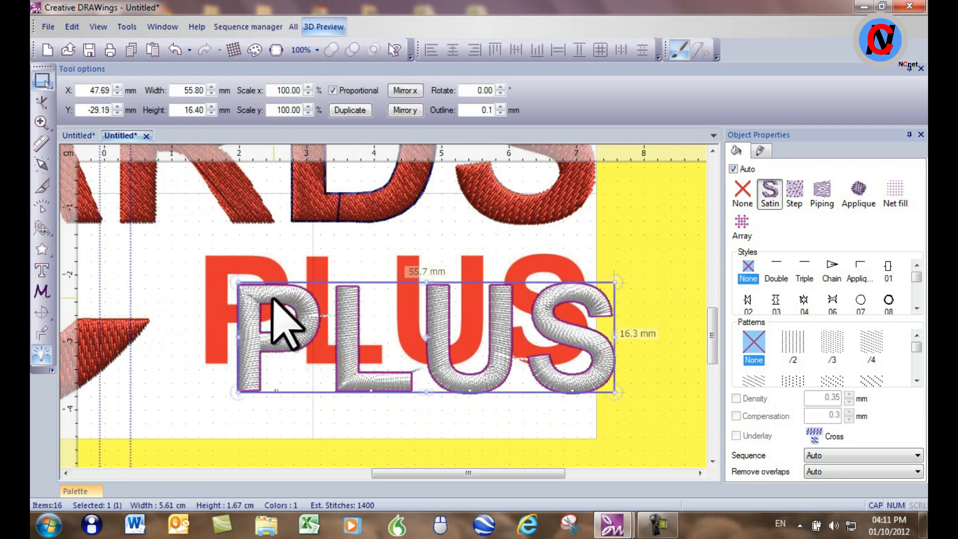
- Move the bold PLUS text onto the backdrop's PLUS lettering so both overlap
{"action": "left_click_drag", "start_coordinate": [284, 324], "coordinate": [247, 270]}
{"action": "scroll", "coordinate": [246, 282], "scroll_direction": "up", "scroll_amount": 2}
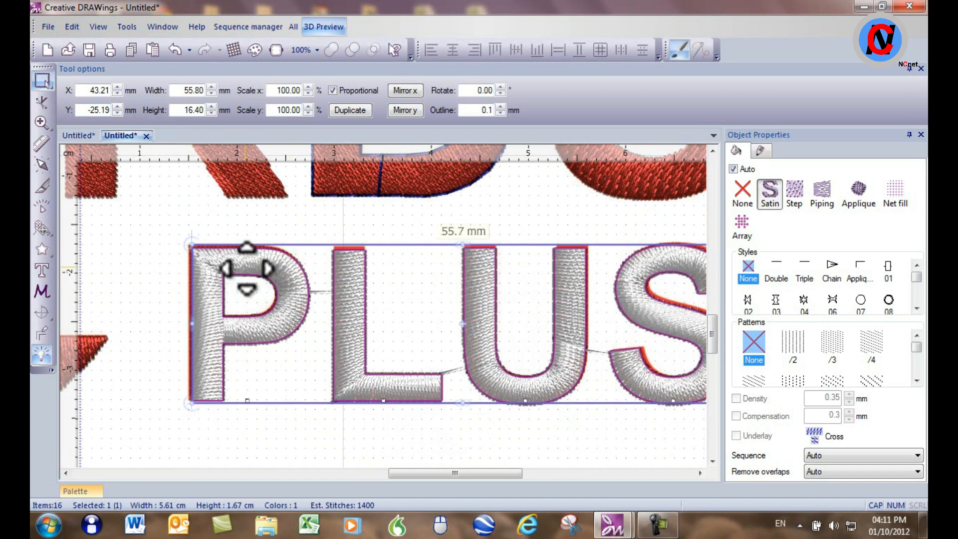
{"action": "scroll", "coordinate": [254, 289], "scroll_direction": "down", "scroll_amount": 3}
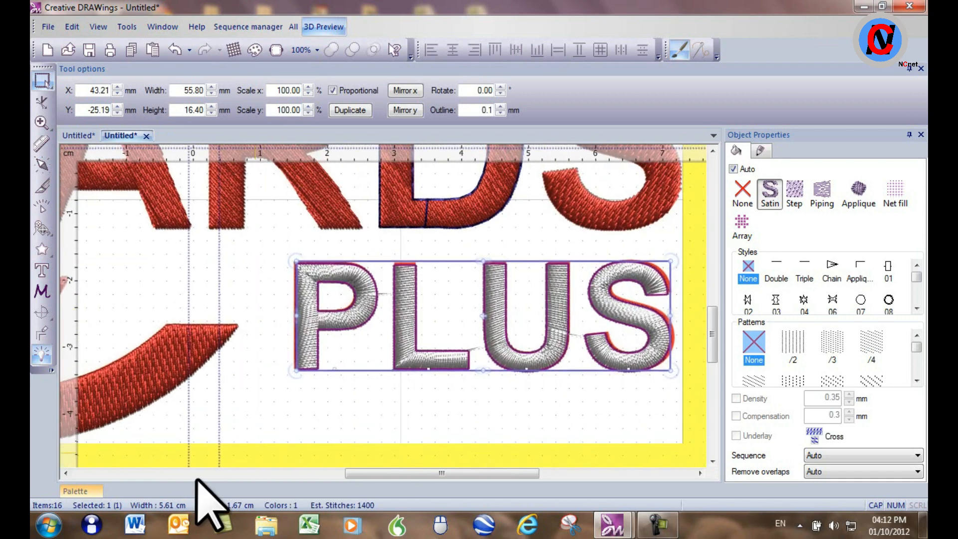
- Recolour the PLUS text with the red already used in the design and deselect it
{"action": "left_click", "coordinate": [77, 491]}
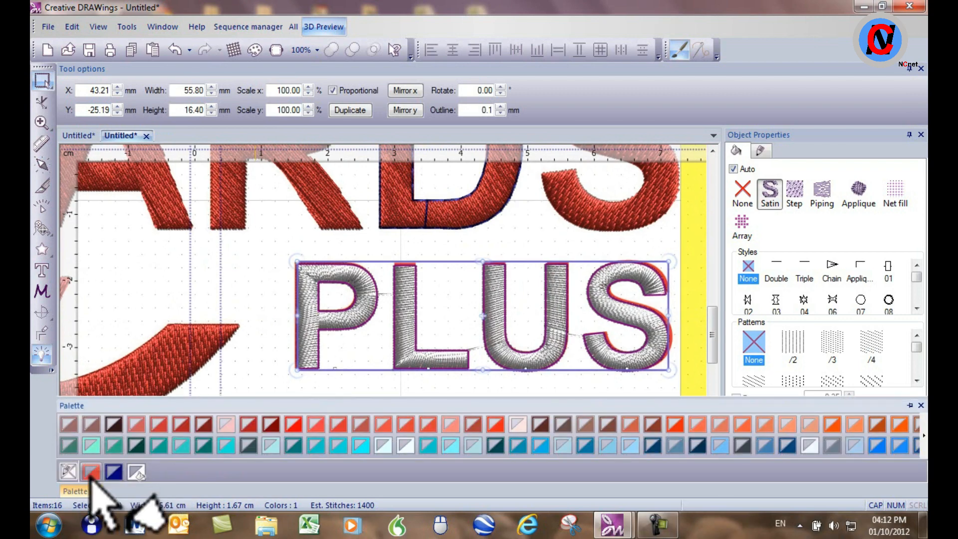
{"action": "left_click", "coordinate": [91, 472]}
{"action": "left_click", "coordinate": [274, 367]}
- Inspect the complete Cards Plus logo inside the hoop with the backdrop image hidden
{"action": "scroll", "coordinate": [274, 372], "scroll_direction": "down", "scroll_amount": 4}
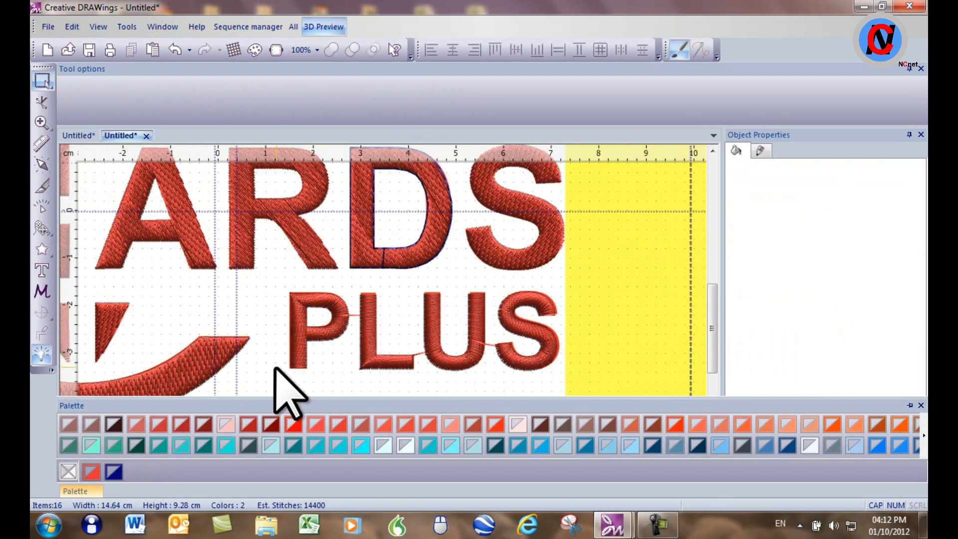
{"action": "scroll", "coordinate": [259, 379], "scroll_direction": "down", "scroll_amount": 1}
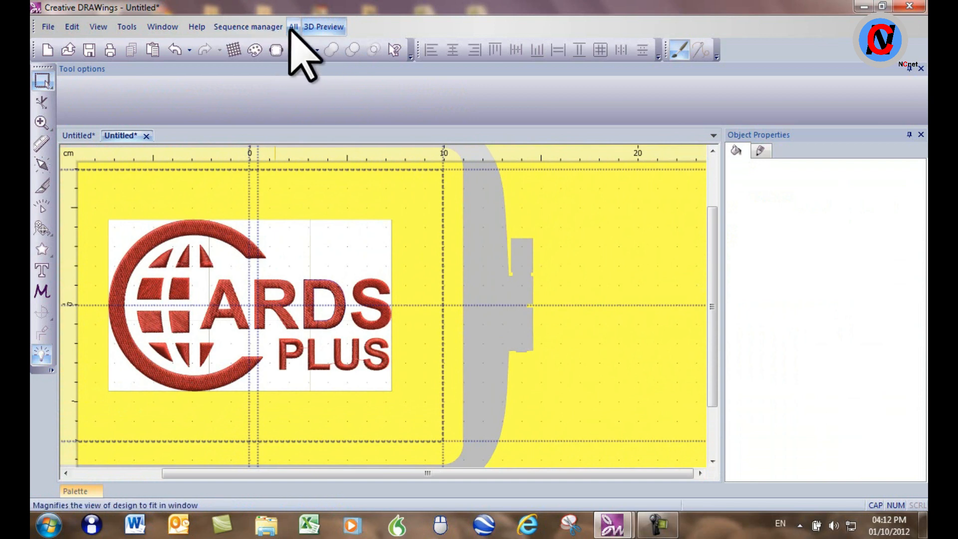
{"action": "left_click", "coordinate": [276, 50]}
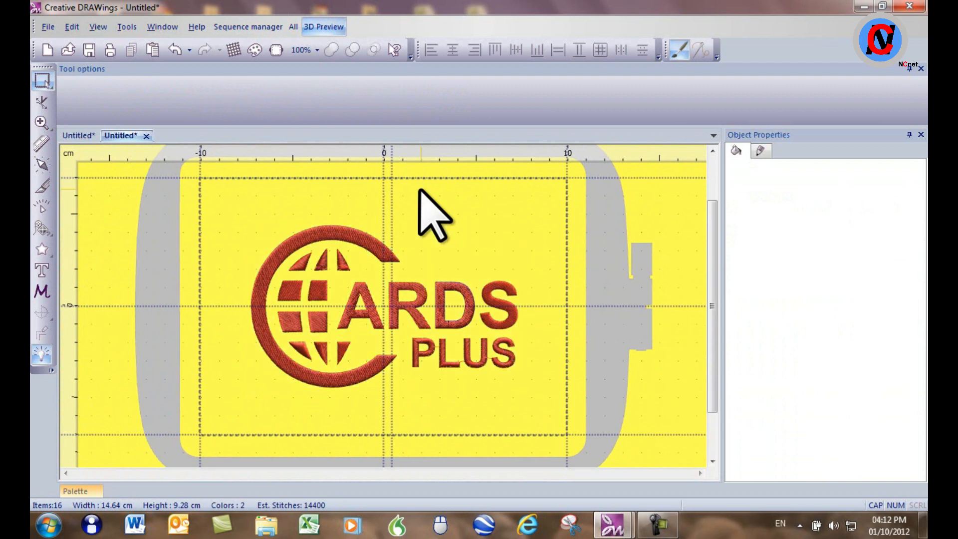
{"action": "scroll", "coordinate": [387, 319], "scroll_direction": "up", "scroll_amount": 1}
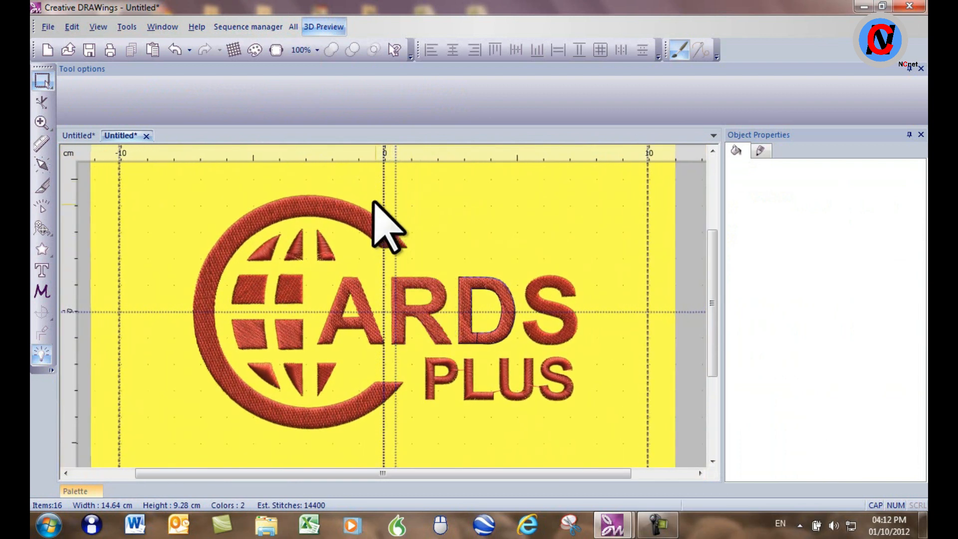
- Remove the extra vertical guideline beside the centre and create a folder named Draw on drive C: while saving under a new name
{"action": "left_click_drag", "start_coordinate": [396, 206], "coordinate": [703, 222]}
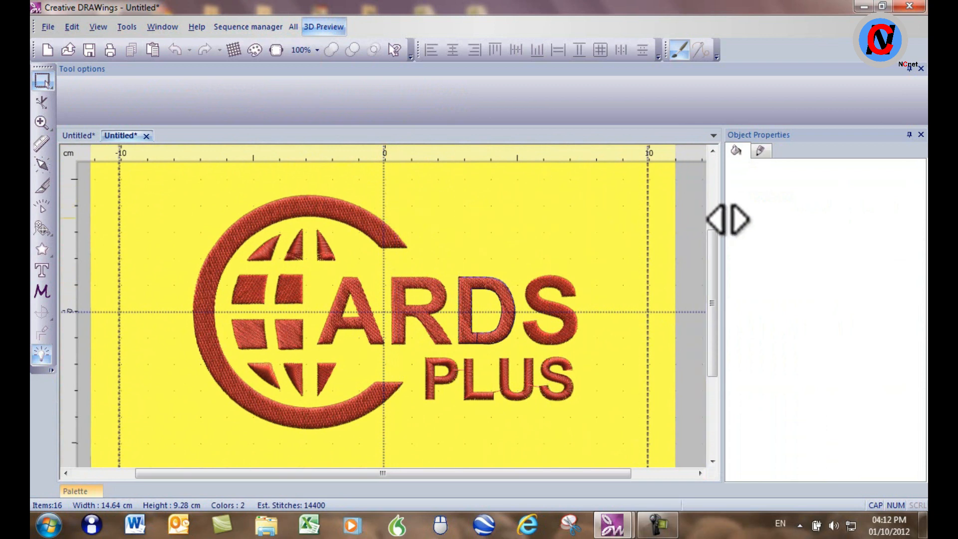
{"action": "left_click", "coordinate": [49, 27]}
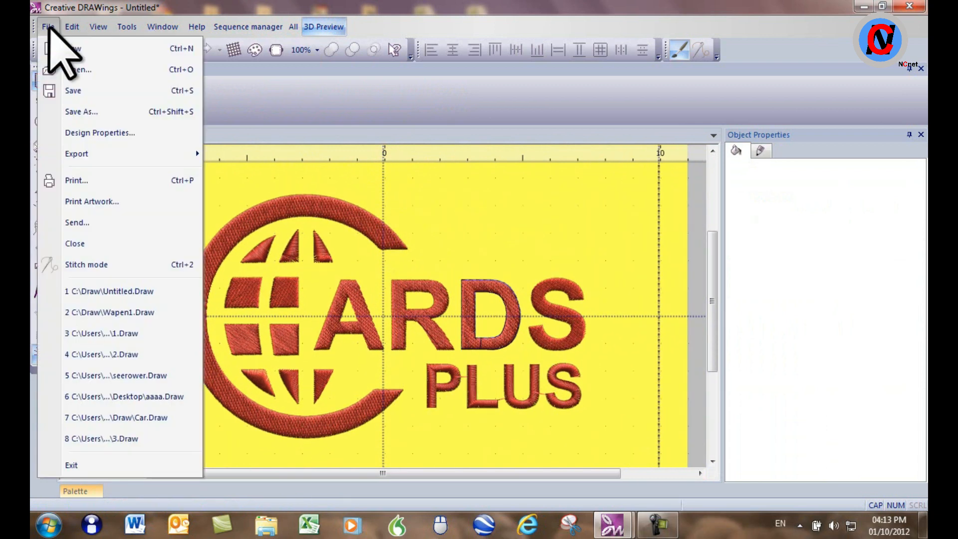
{"action": "left_click", "coordinate": [73, 111]}
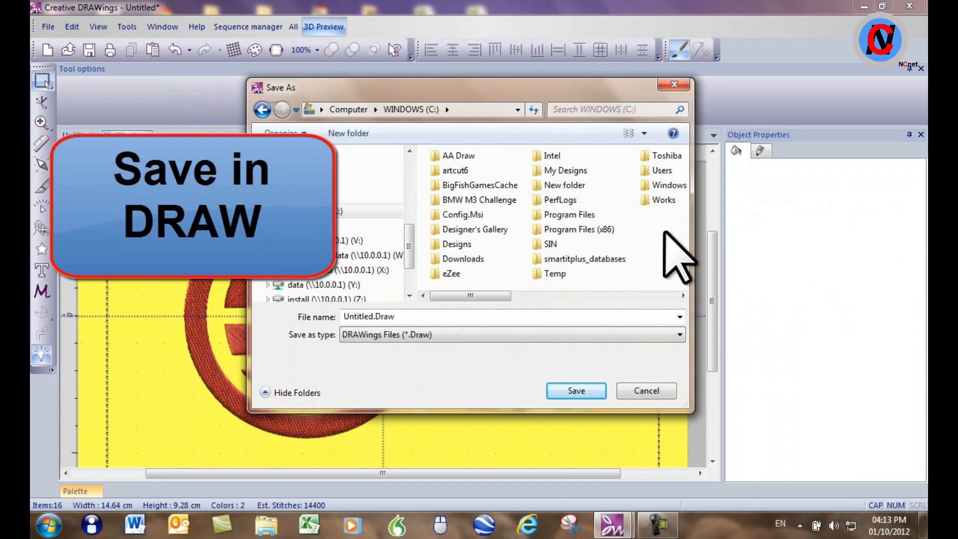
{"action": "right_click", "coordinate": [665, 233]}
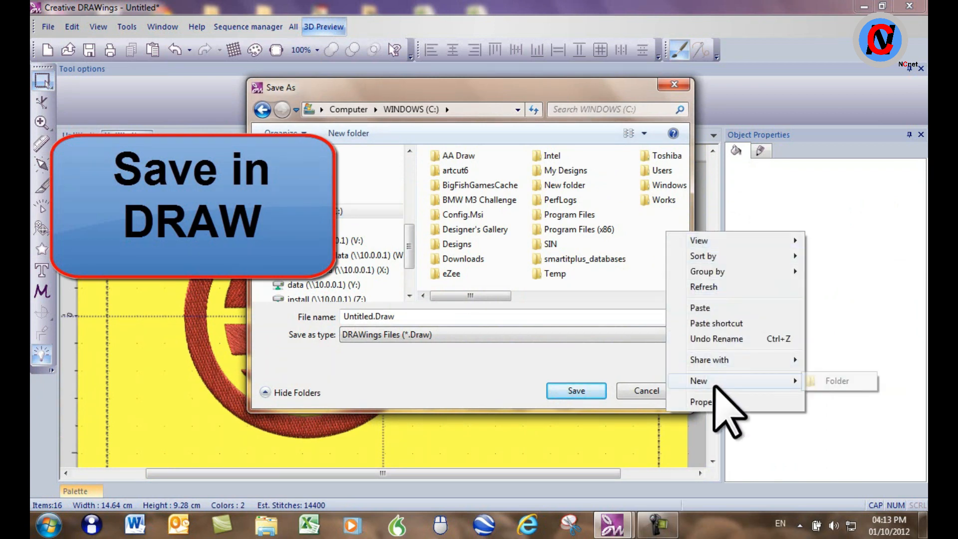
{"action": "left_click", "coordinate": [828, 381]}
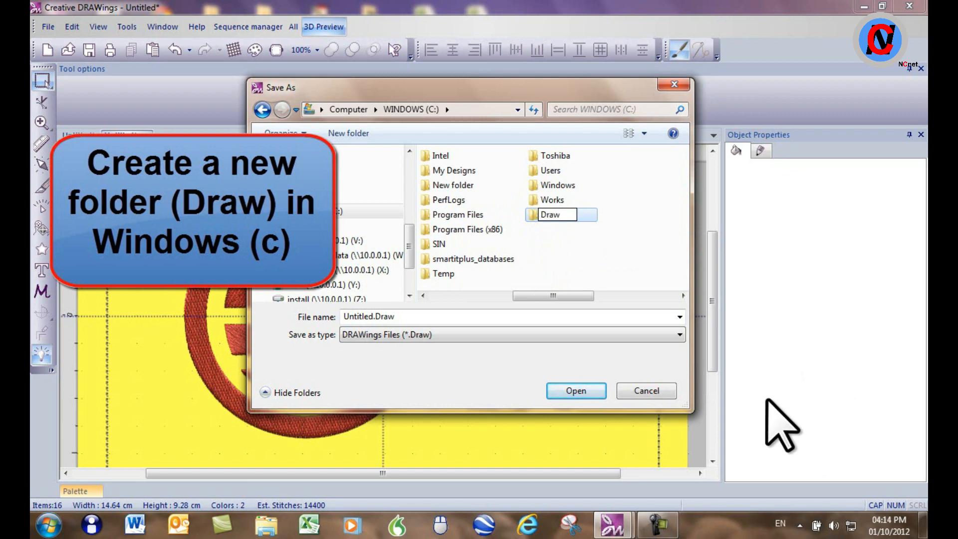
{"action": "left_click", "coordinate": [640, 229]}
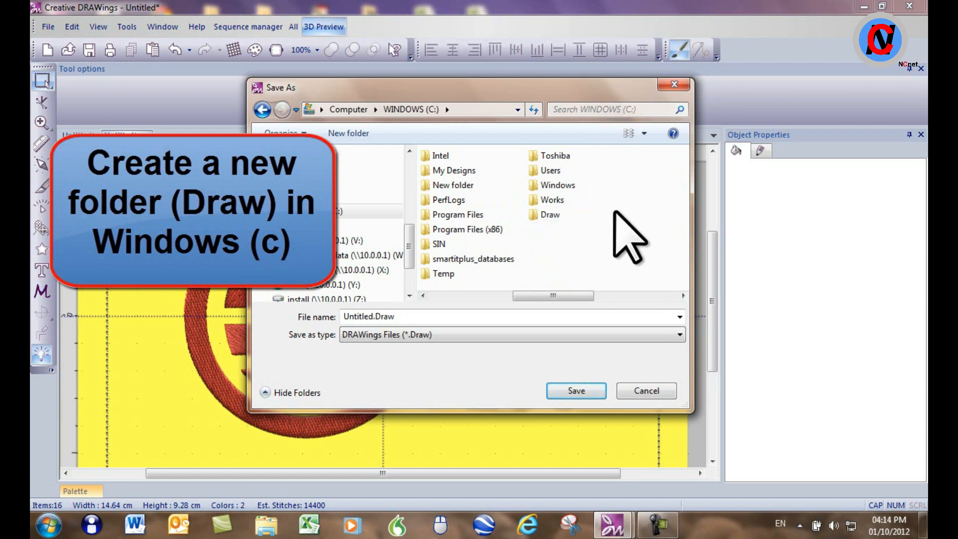
- Save the design as Cards in the new Draw folder, in the DRAWings file format
{"action": "double_click", "coordinate": [533, 214]}
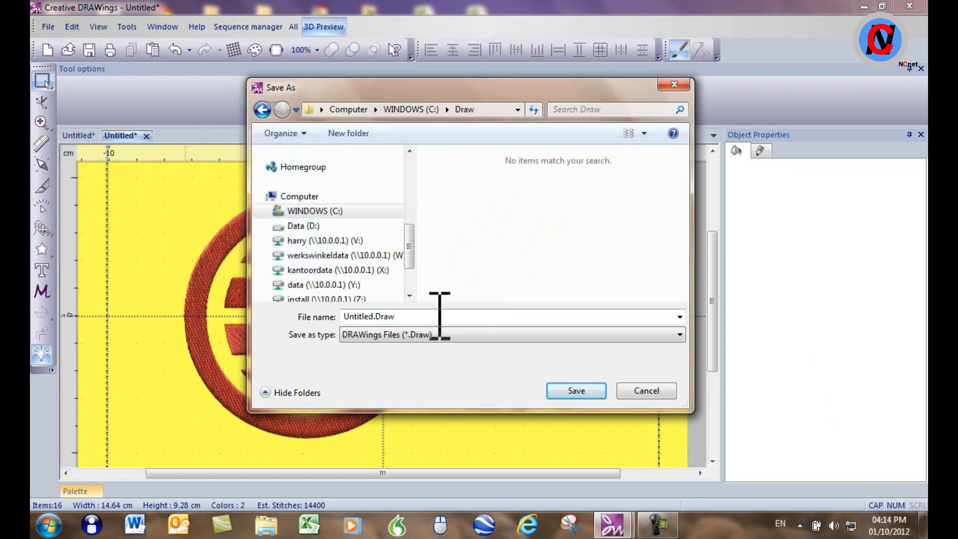
{"action": "type", "text": "Cards"}
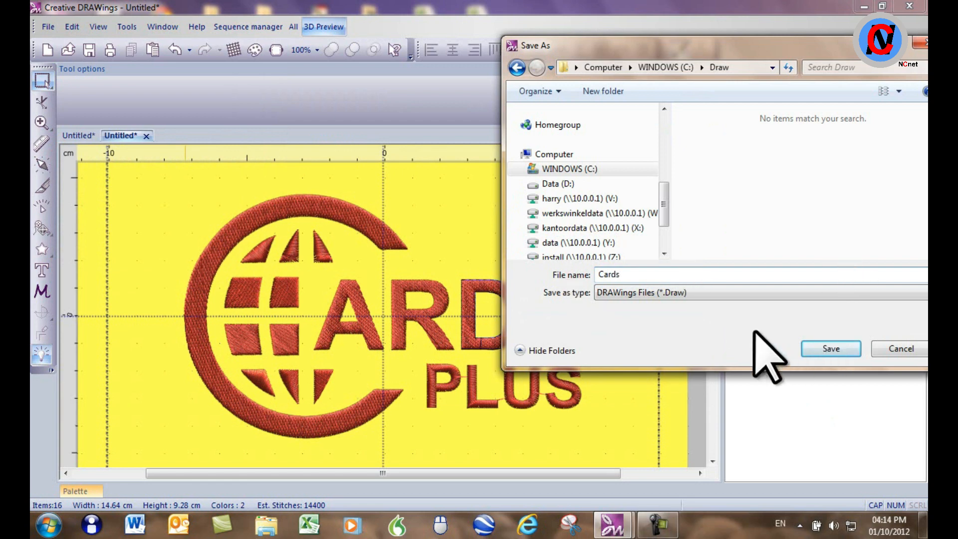
{"action": "left_click_drag", "start_coordinate": [687, 50], "coordinate": [632, 48]}
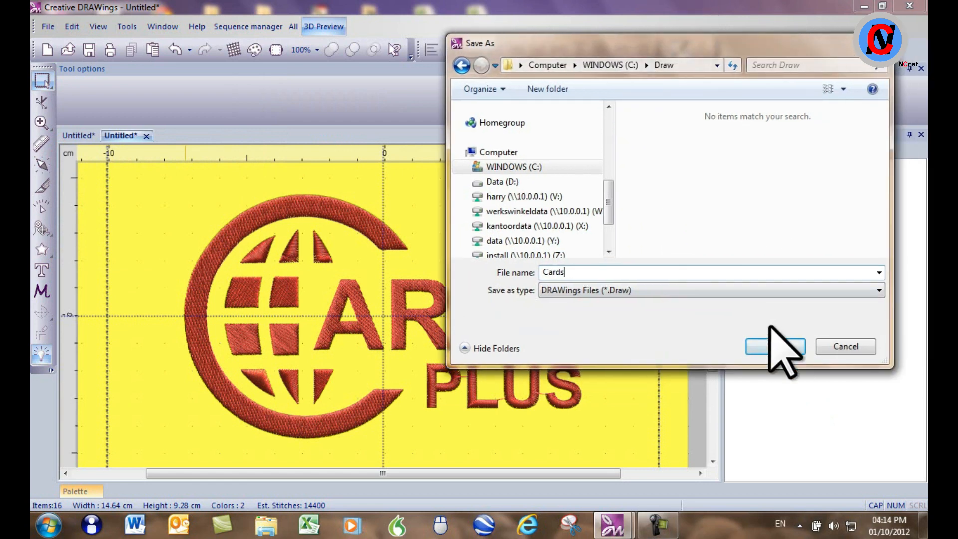
{"action": "left_click", "coordinate": [773, 347]}
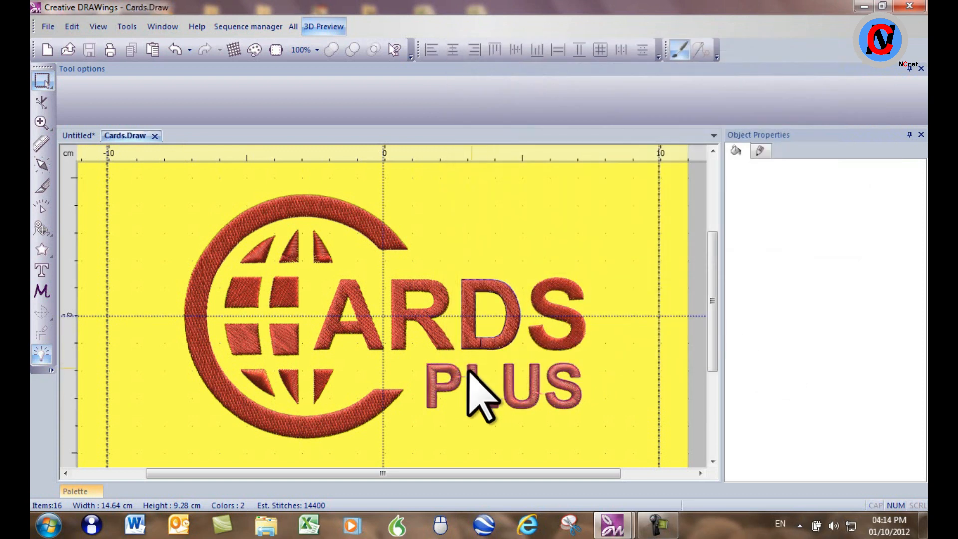
- Close the saved Cards design and the remaining empty Untitled design without saving the latter
{"action": "scroll", "coordinate": [479, 399], "scroll_direction": "up", "scroll_amount": 1}
{"action": "scroll", "coordinate": [474, 394], "scroll_direction": "down", "scroll_amount": 1}
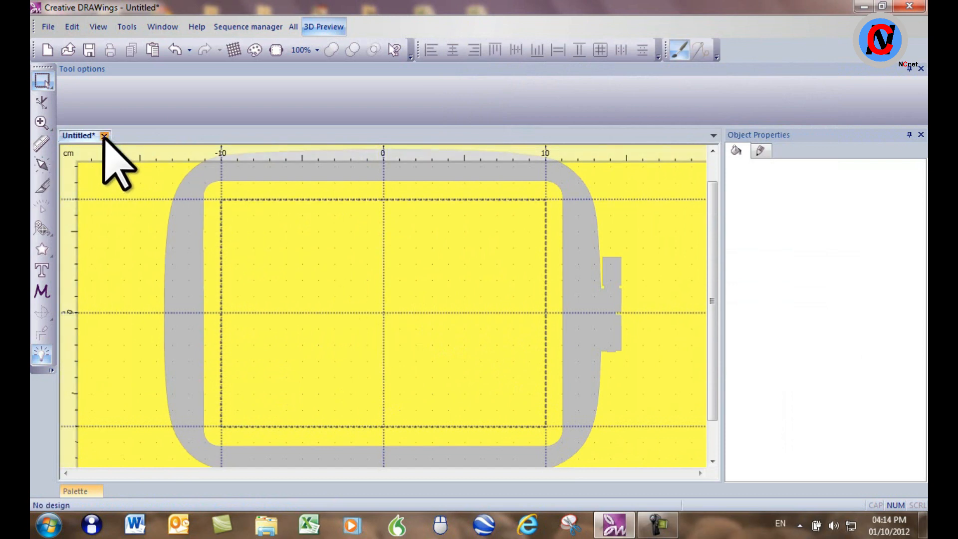
{"action": "left_click", "coordinate": [104, 136]}
{"action": "left_click", "coordinate": [488, 291]}
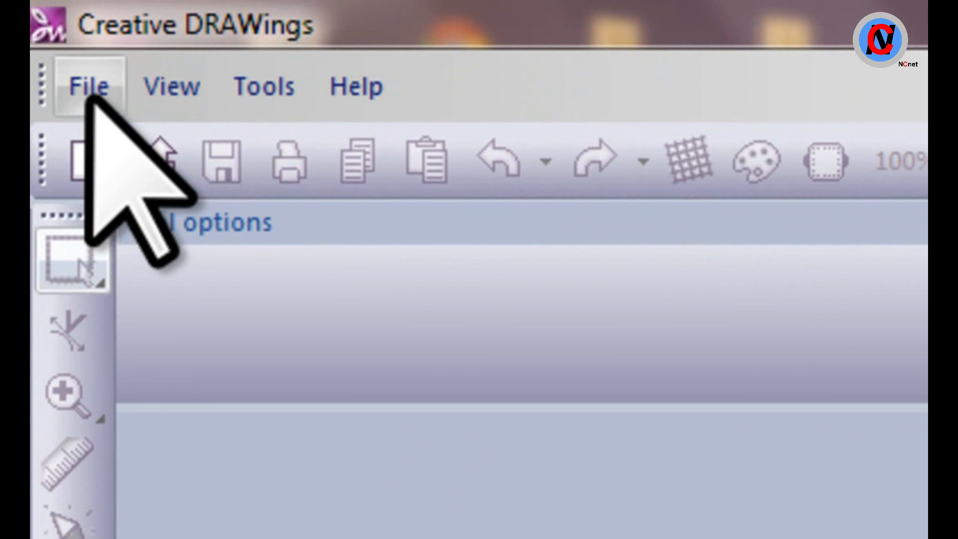
- Open Cards.Draw from the Draw folder on drive C:
{"action": "left_click", "coordinate": [159, 158]}
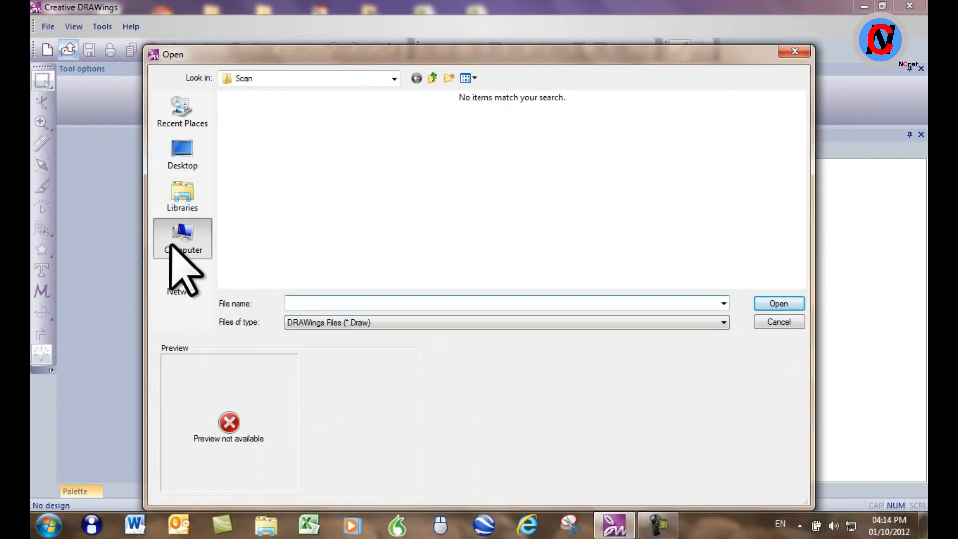
{"action": "left_click", "coordinate": [170, 245]}
{"action": "double_click", "coordinate": [276, 131]}
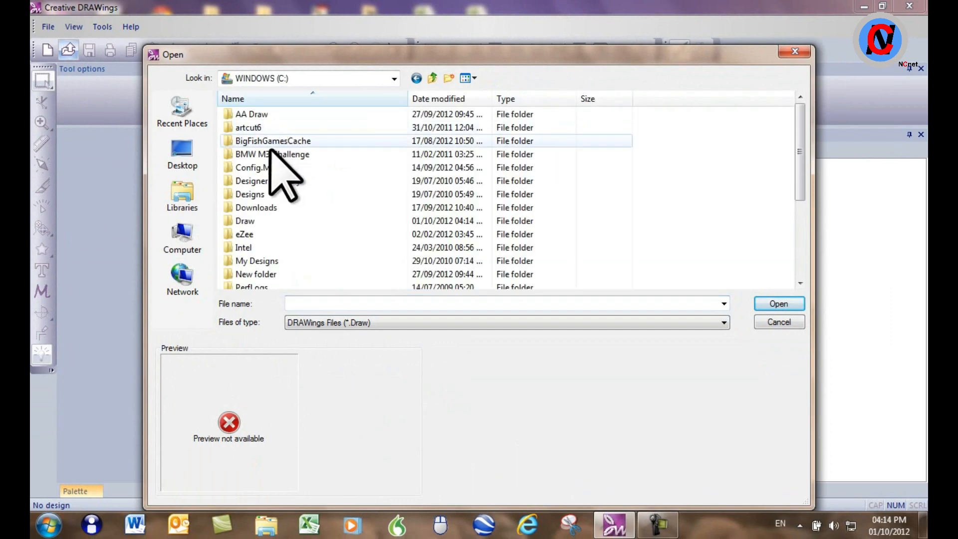
{"action": "double_click", "coordinate": [237, 221]}
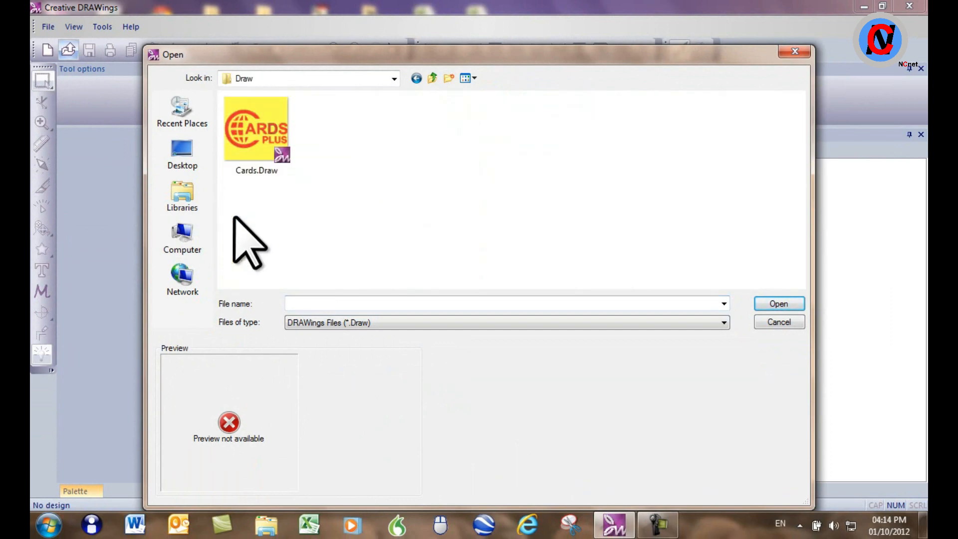
{"action": "left_click", "coordinate": [254, 130]}
{"action": "left_click", "coordinate": [777, 304]}
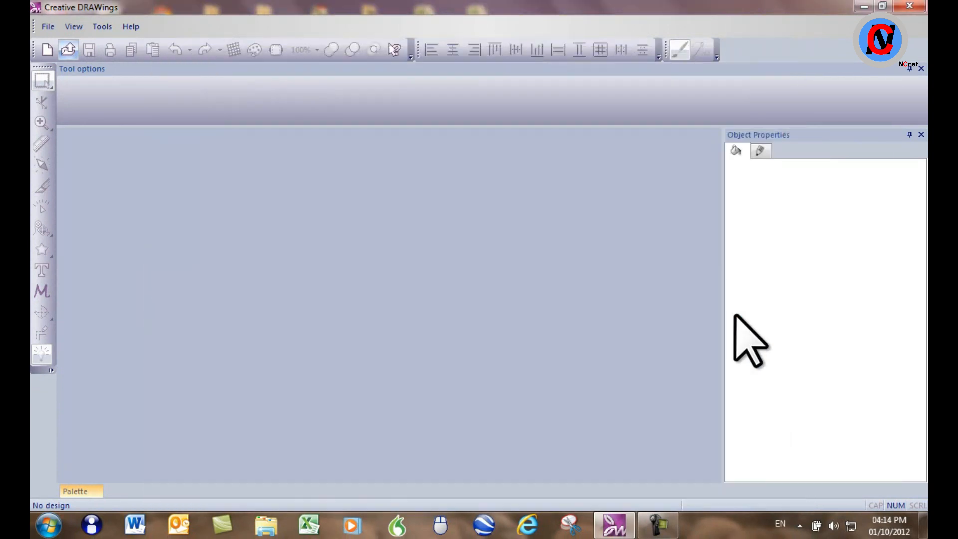
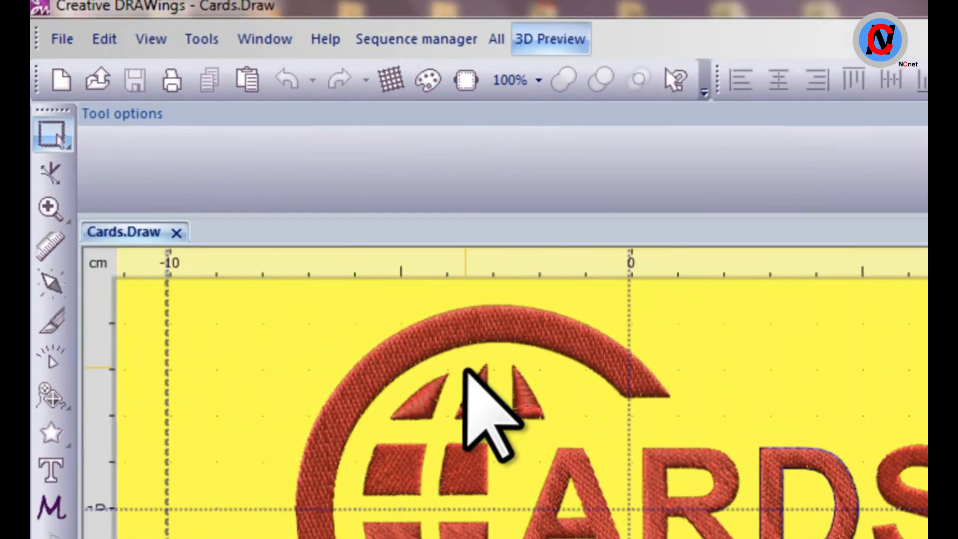
- Centre the whole logo in the hoop by setting its X and Y positions to 0 mm
{"action": "left_click", "coordinate": [274, 212]}
{"action": "double_click", "coordinate": [194, 235]}
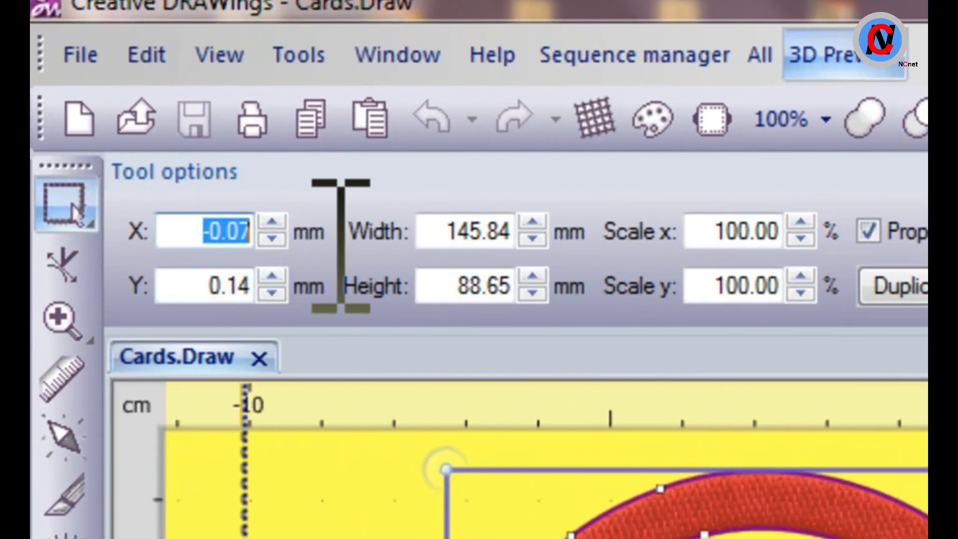
{"action": "type", "text": "0"}
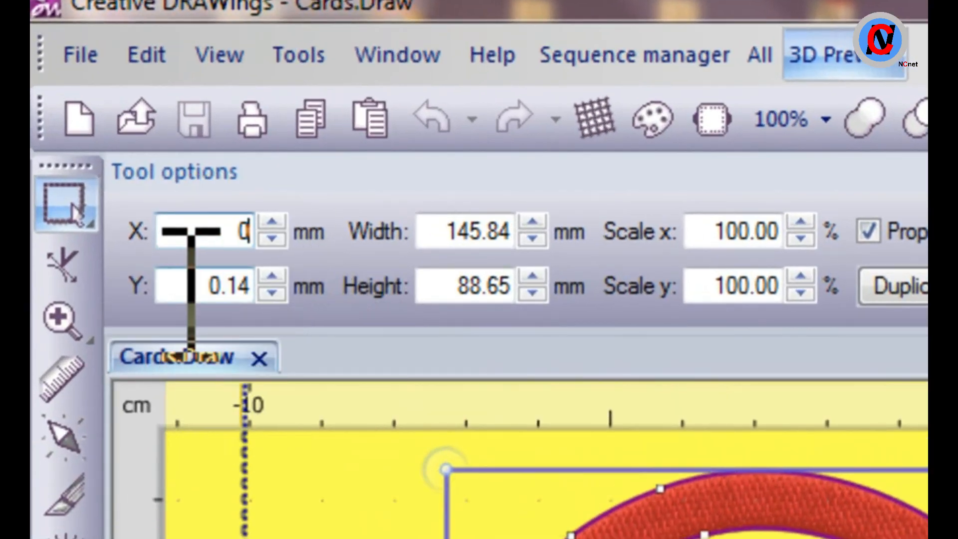
{"action": "double_click", "coordinate": [188, 290]}
{"action": "type", "text": "0"}
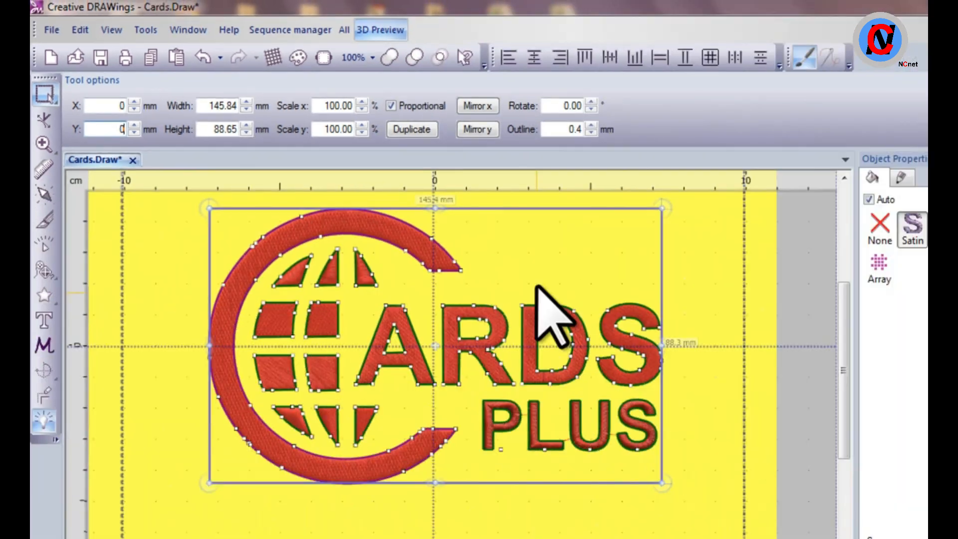
{"action": "left_click", "coordinate": [457, 236]}
- Scale the entire logo proportionally to a width of 100 mm and deselect it
{"action": "left_click_drag", "start_coordinate": [153, 168], "coordinate": [581, 454]}
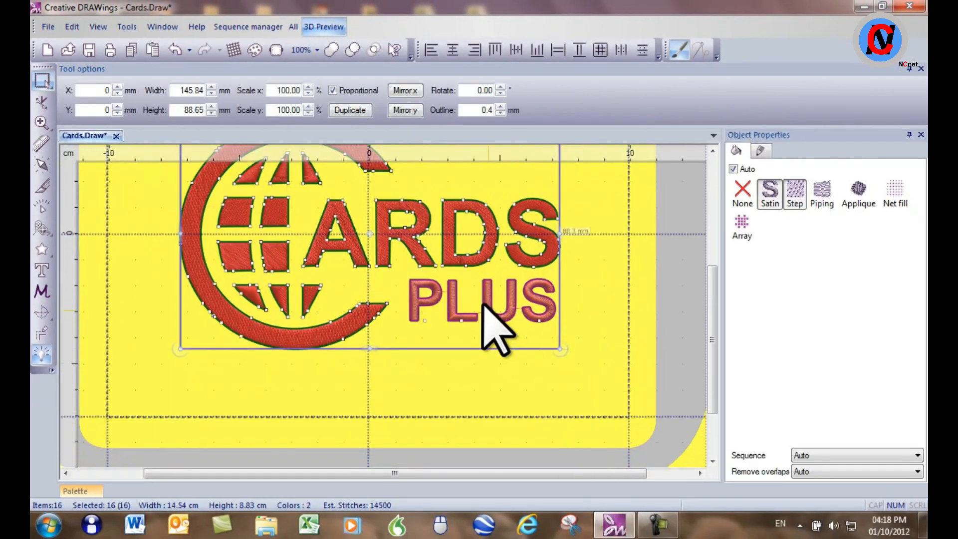
{"action": "scroll", "coordinate": [483, 304], "scroll_direction": "down", "scroll_amount": 3}
{"action": "scroll", "coordinate": [439, 221], "scroll_direction": "up", "scroll_amount": 1}
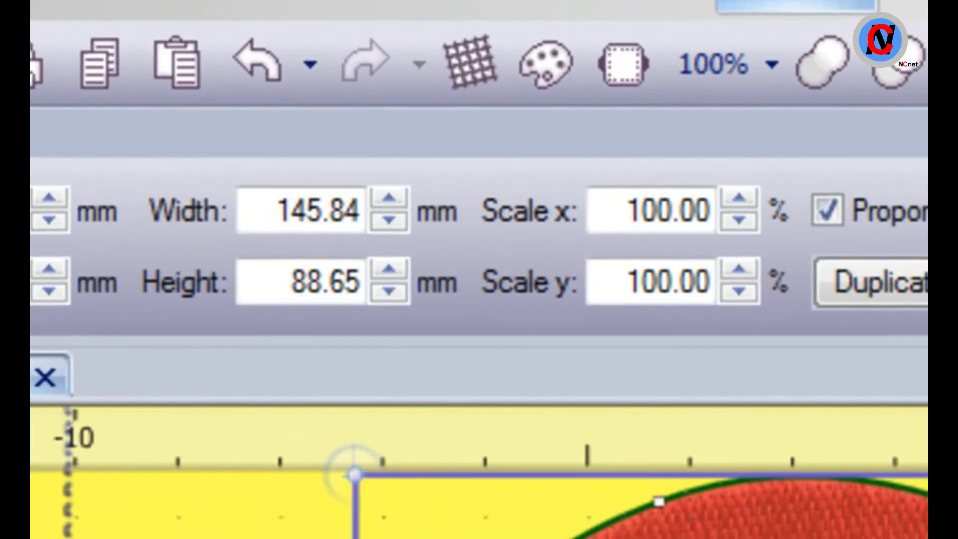
{"action": "left_click", "coordinate": [285, 229]}
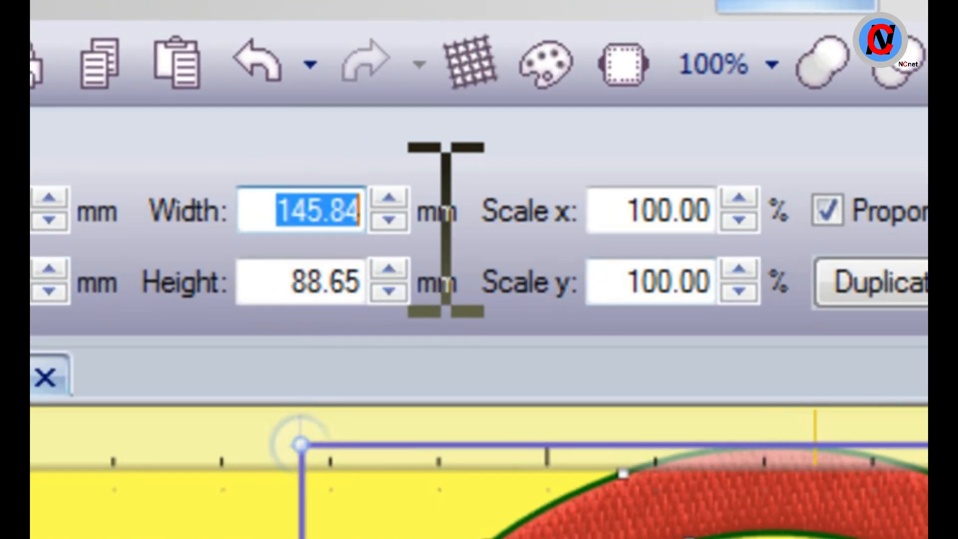
{"action": "type", "text": "100"}
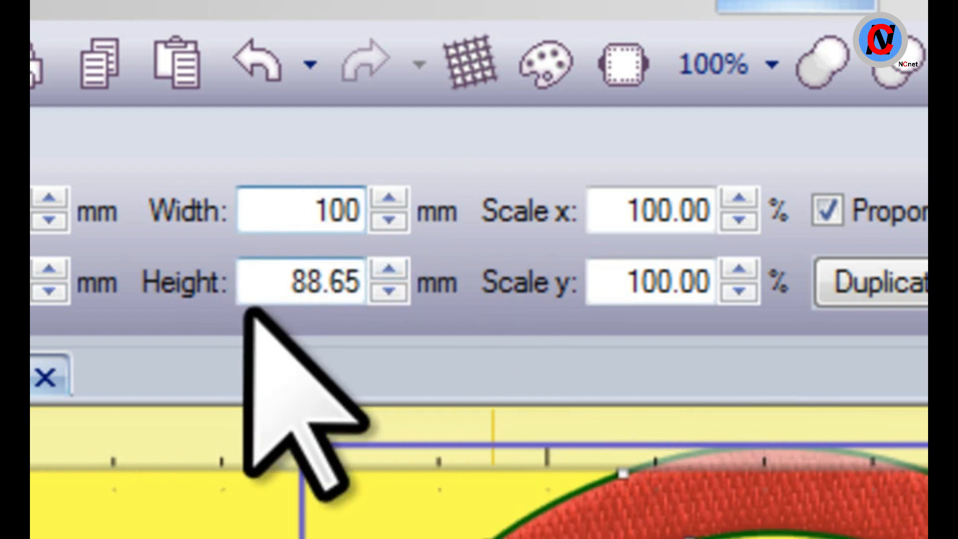
{"action": "left_click", "coordinate": [229, 534]}
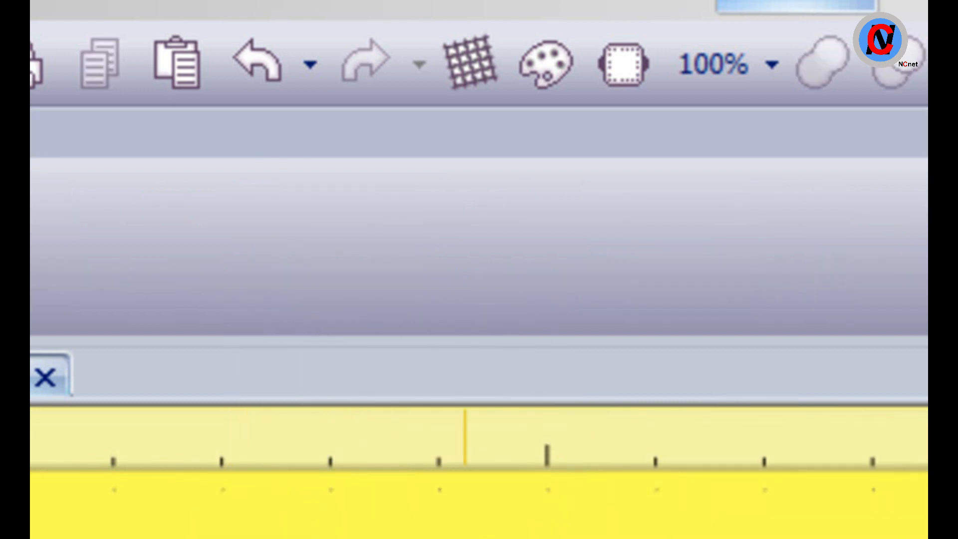
{"action": "left_click_drag", "start_coordinate": [356, 499], "coordinate": [927, 538]}
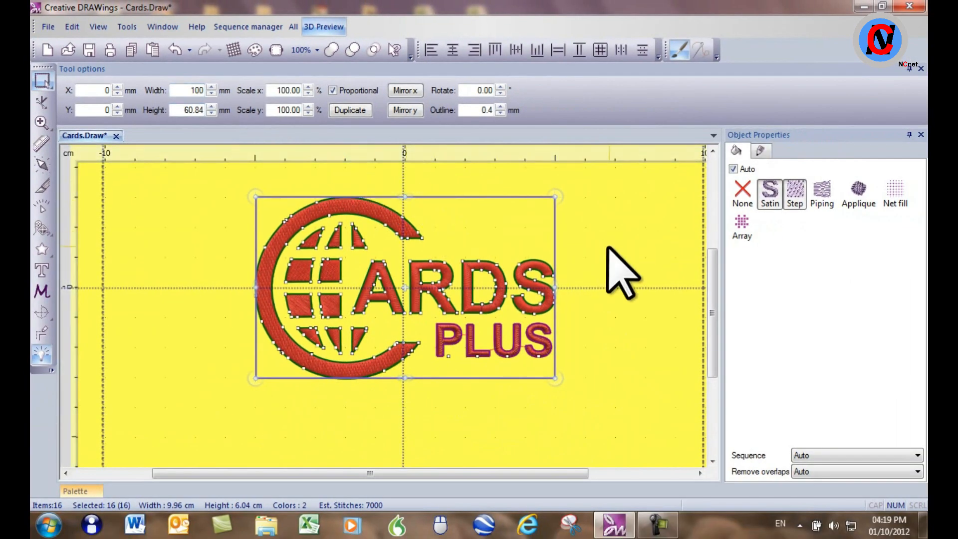
{"action": "left_click", "coordinate": [608, 249]}
- Apply the Step fill to the globe pieces and the ARDS and PLUS lettering, leaving out the large C ring
{"action": "scroll", "coordinate": [499, 292], "scroll_direction": "up", "scroll_amount": 5}
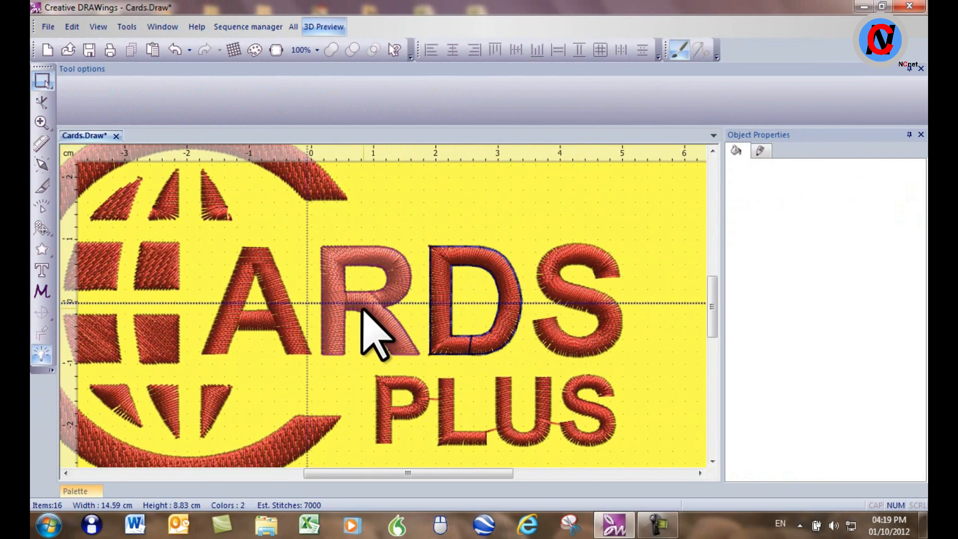
{"action": "scroll", "coordinate": [363, 310], "scroll_direction": "down", "scroll_amount": 5}
{"action": "left_click_drag", "start_coordinate": [132, 225], "coordinate": [518, 395]}
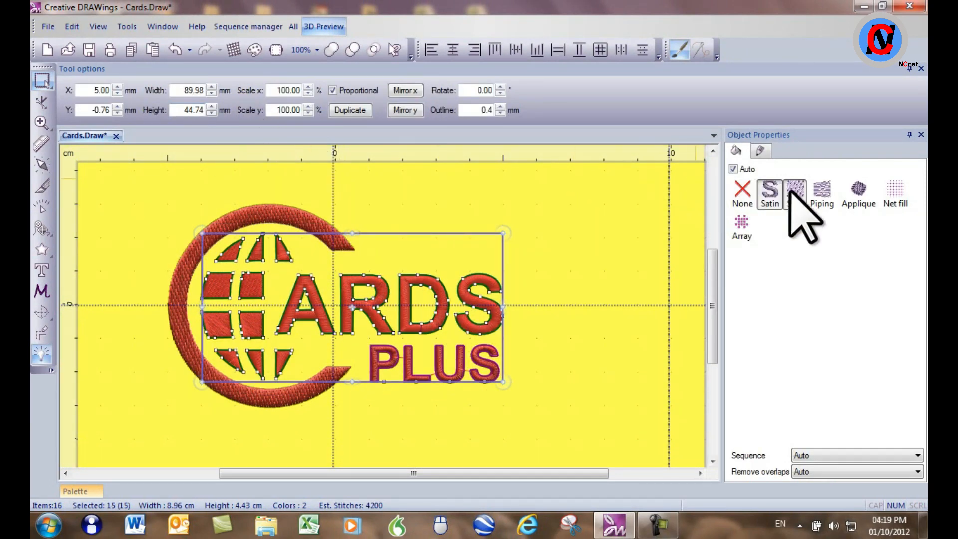
{"action": "left_click", "coordinate": [793, 194]}
{"action": "left_click", "coordinate": [572, 254]}
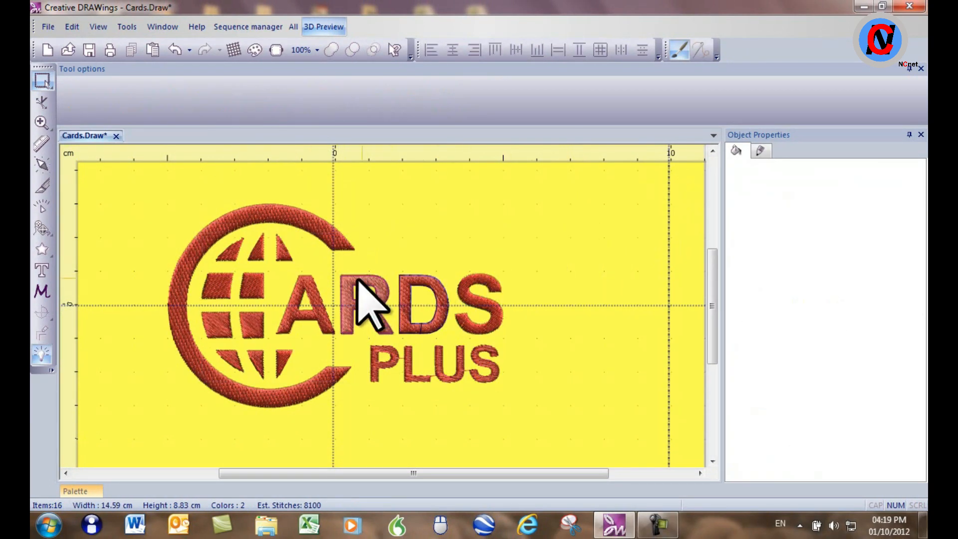
- Combine the globe pieces and the ARDS and PLUS lettering into one object, without the large C ring
{"action": "left_click_drag", "start_coordinate": [153, 225], "coordinate": [551, 442]}
{"action": "right_click", "coordinate": [381, 290]}
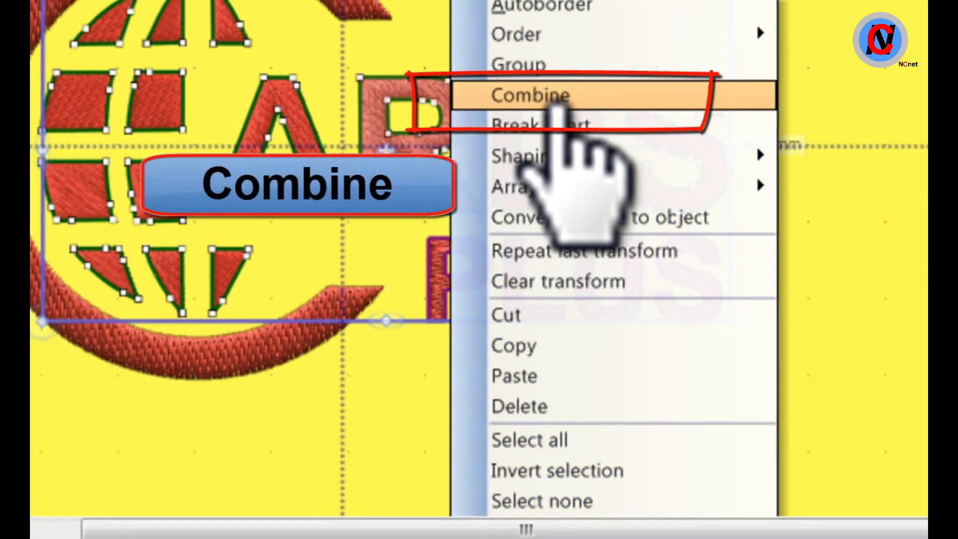
{"action": "left_click", "coordinate": [399, 281]}
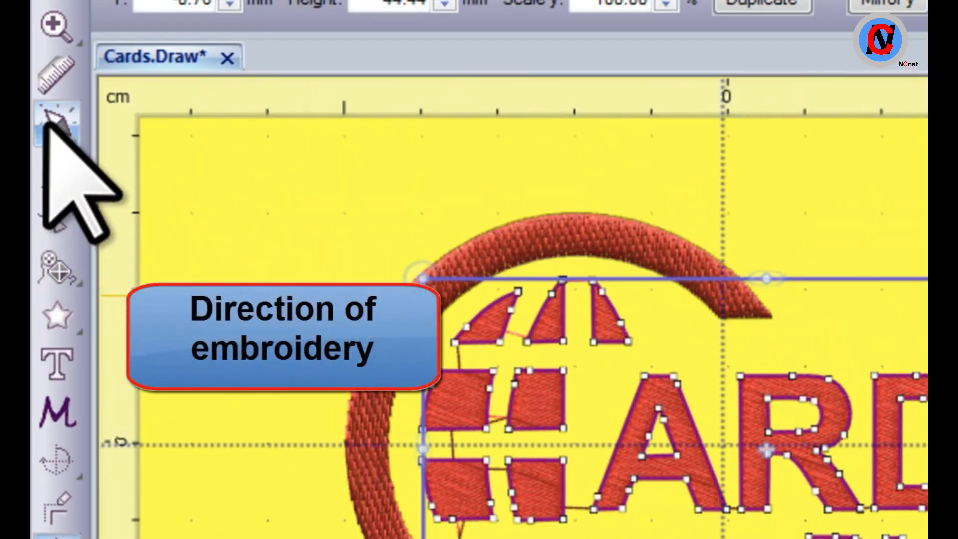
- Set a single slanted stitch direction for the combined globe and lettering object, and deselect it
{"action": "left_click", "coordinate": [51, 126]}
{"action": "scroll", "coordinate": [760, 452], "scroll_direction": "up", "scroll_amount": 3}
{"action": "left_click_drag", "start_coordinate": [628, 422], "coordinate": [758, 379]}
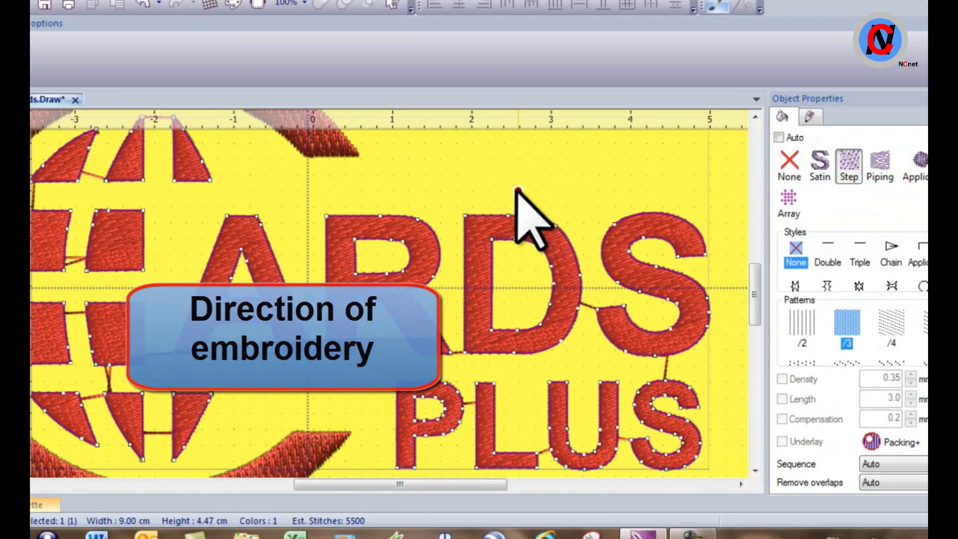
{"action": "key", "text": "Escape"}
{"action": "scroll", "coordinate": [742, 54], "scroll_direction": "down", "scroll_amount": 2}
{"action": "scroll", "coordinate": [321, 321], "scroll_direction": "down", "scroll_amount": 2}
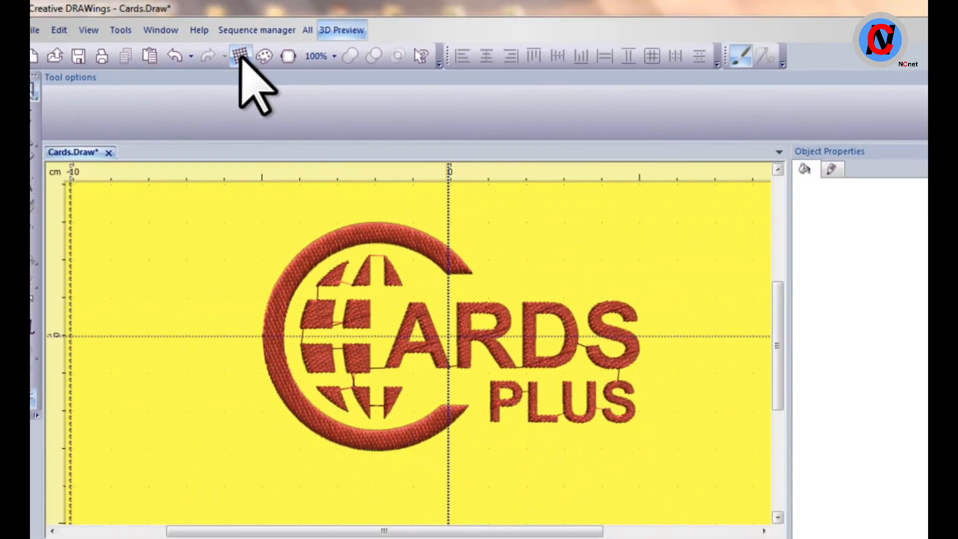
- View the fabric types and colours available for the design and leave the fabric selection without applying one
{"action": "left_click", "coordinate": [240, 55]}
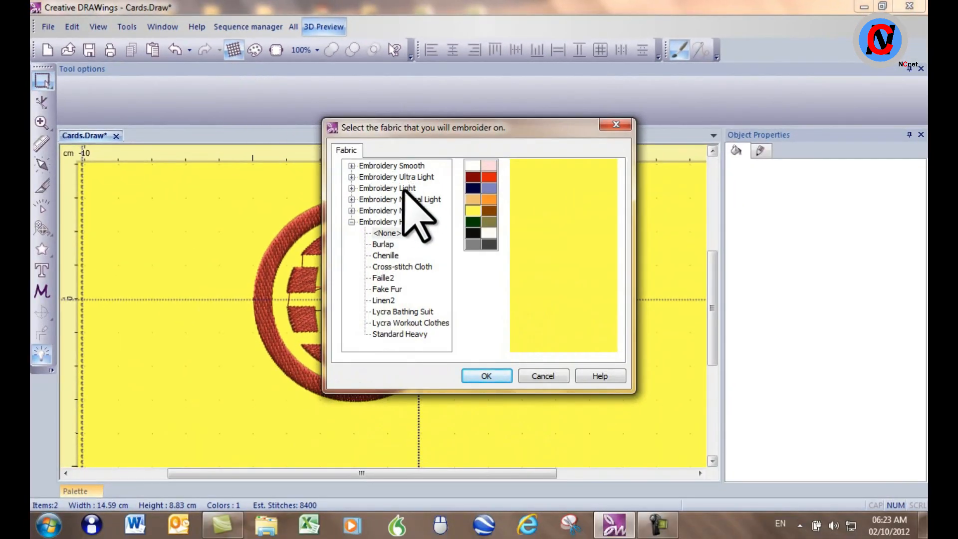
{"action": "left_click", "coordinate": [538, 378]}
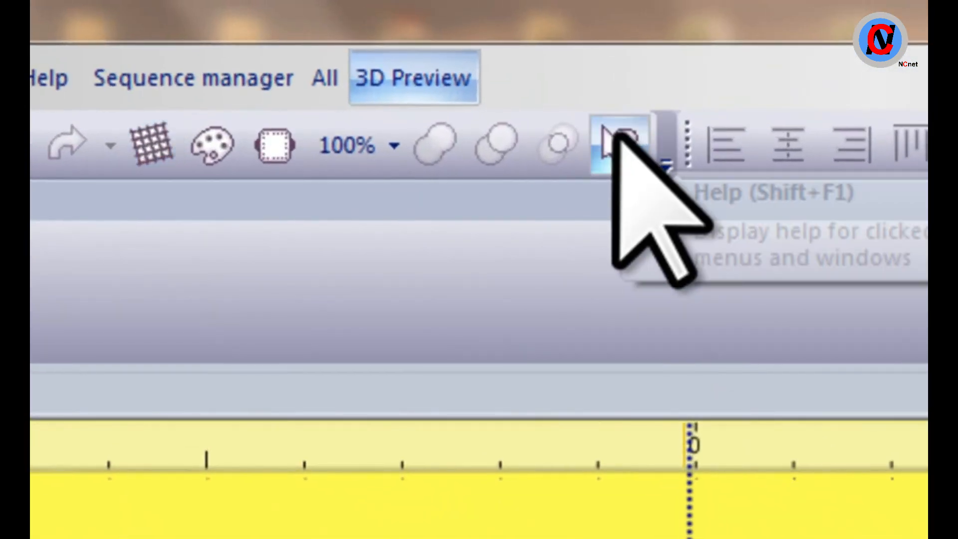
- Read the context help topic on selecting a fabric, including the embroidery type densities, and close the help
{"action": "left_click", "coordinate": [615, 135]}
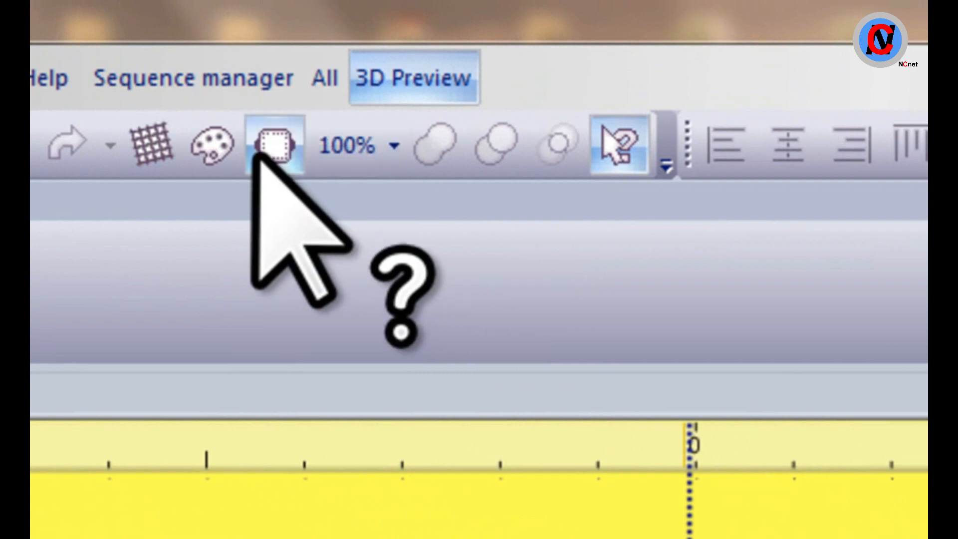
{"action": "left_click", "coordinate": [152, 144]}
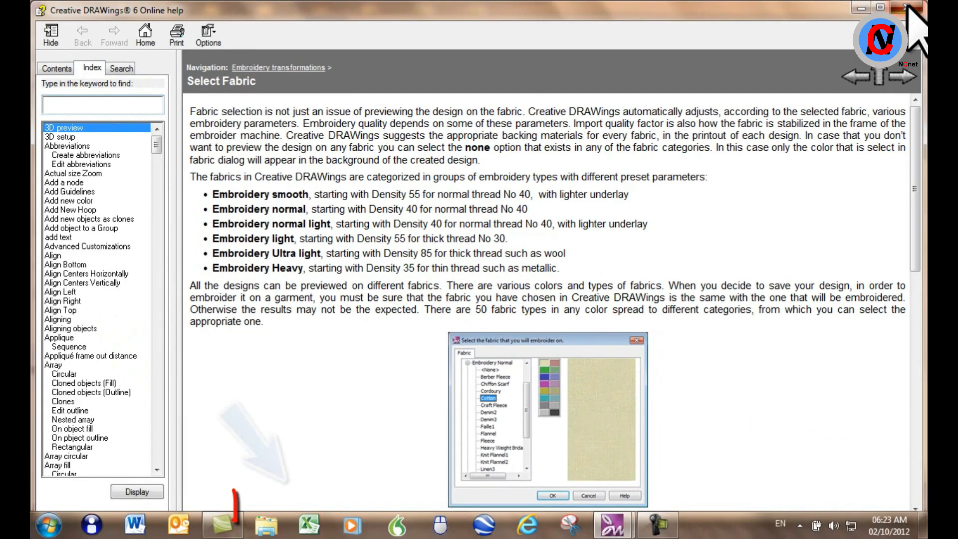
{"action": "left_click", "coordinate": [907, 6]}
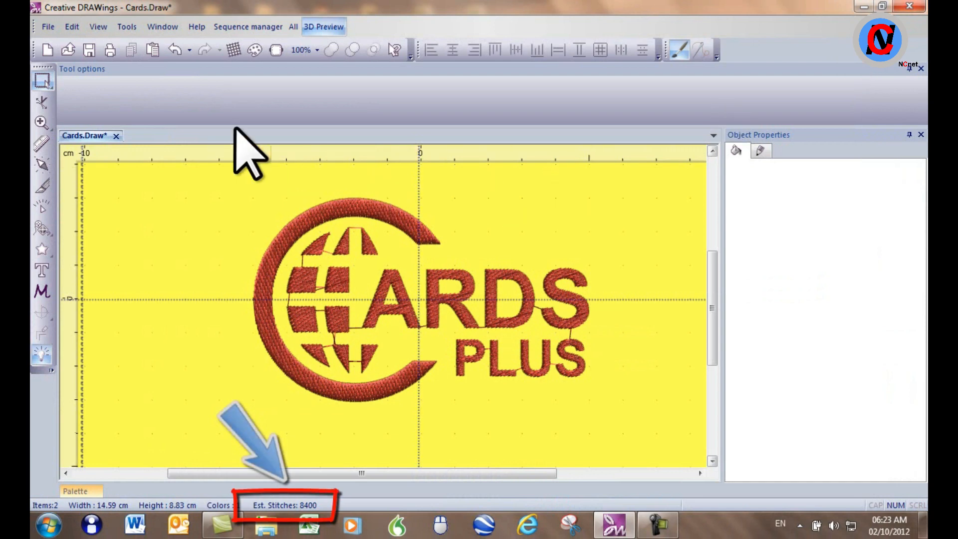
- Apply the Embroidery Light fabric type with <None> as the fabric and a light sandy orange background
{"action": "left_click", "coordinate": [233, 50]}
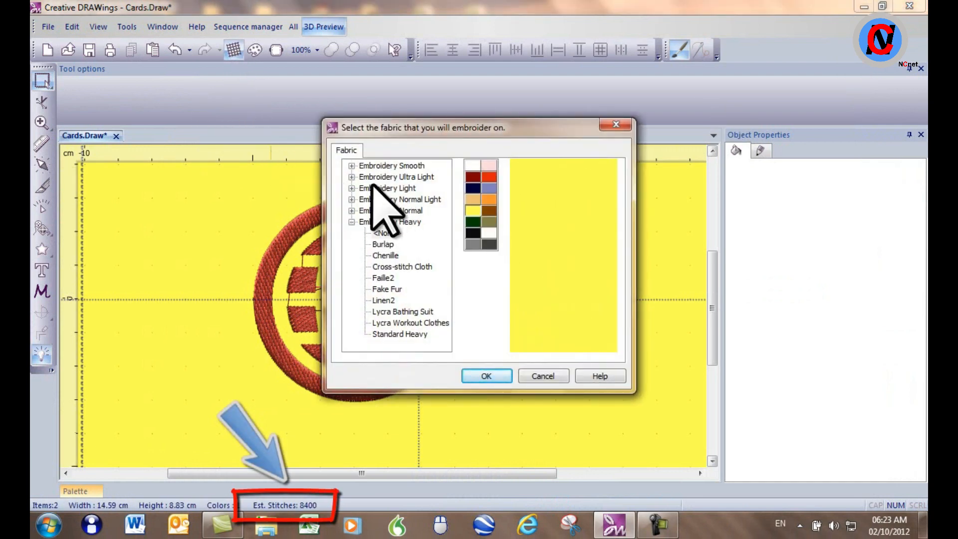
{"action": "left_click", "coordinate": [351, 188]}
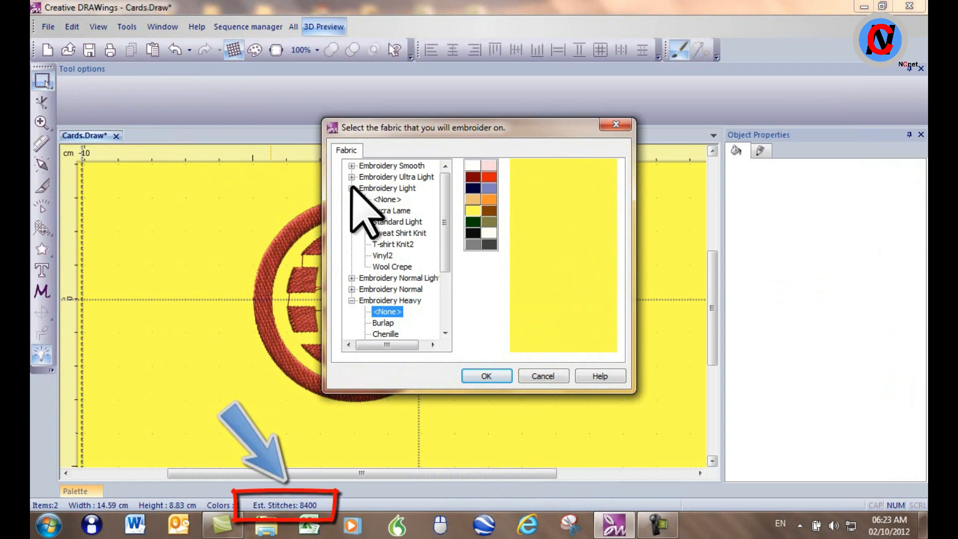
{"action": "left_click", "coordinate": [393, 199]}
{"action": "left_click", "coordinate": [473, 200]}
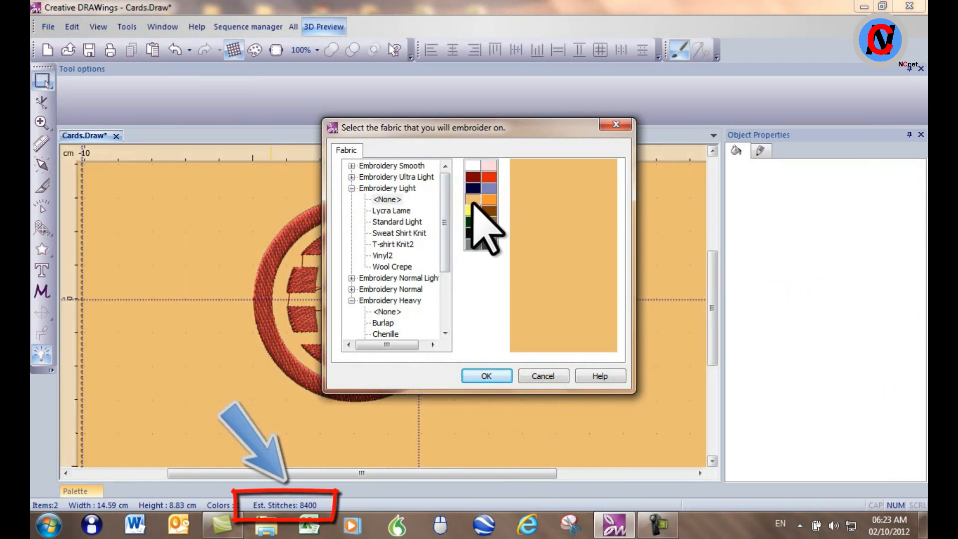
{"action": "left_click", "coordinate": [481, 375]}
{"action": "scroll", "coordinate": [451, 310], "scroll_direction": "up", "scroll_amount": 5}
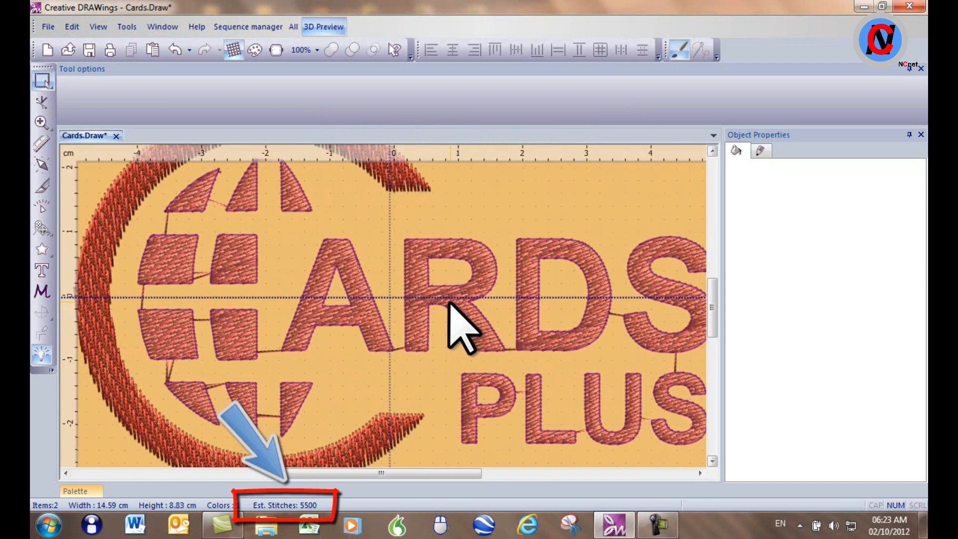
{"action": "scroll", "coordinate": [251, 321], "scroll_direction": "up", "scroll_amount": 4}
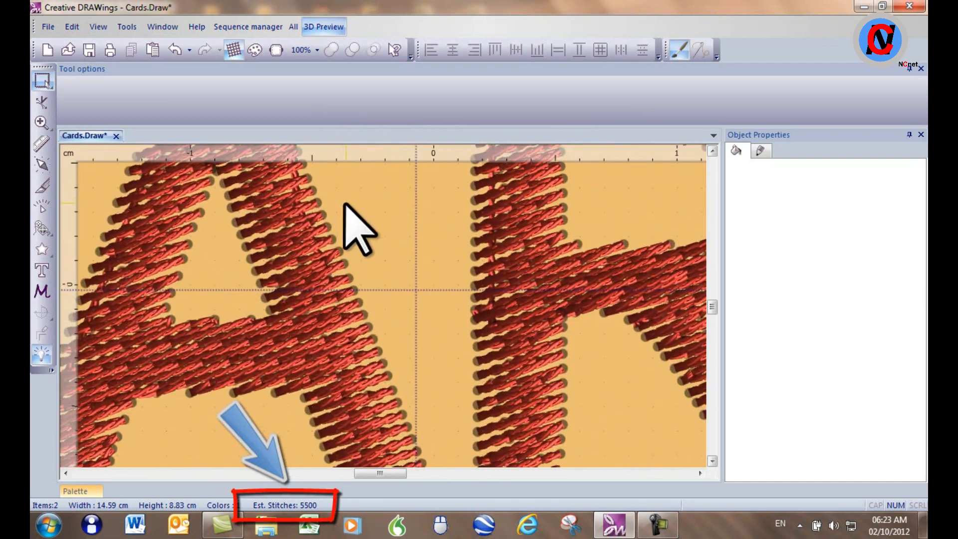
{"action": "scroll", "coordinate": [394, 239], "scroll_direction": "up", "scroll_amount": 3}
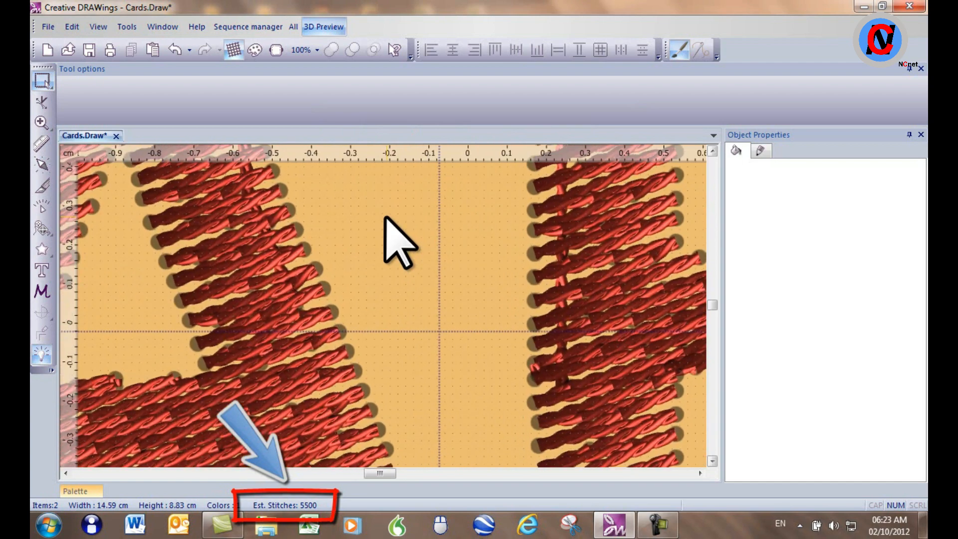
- Change the fabric type to Embroidery Heavy with <None> as the fabric, on the light sandy orange background
{"action": "left_click", "coordinate": [233, 49]}
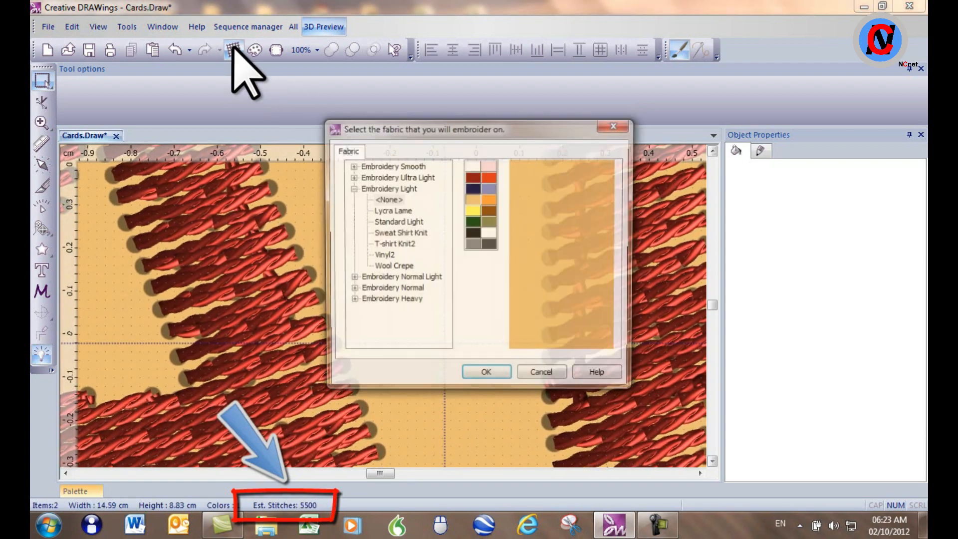
{"action": "left_click", "coordinate": [351, 188]}
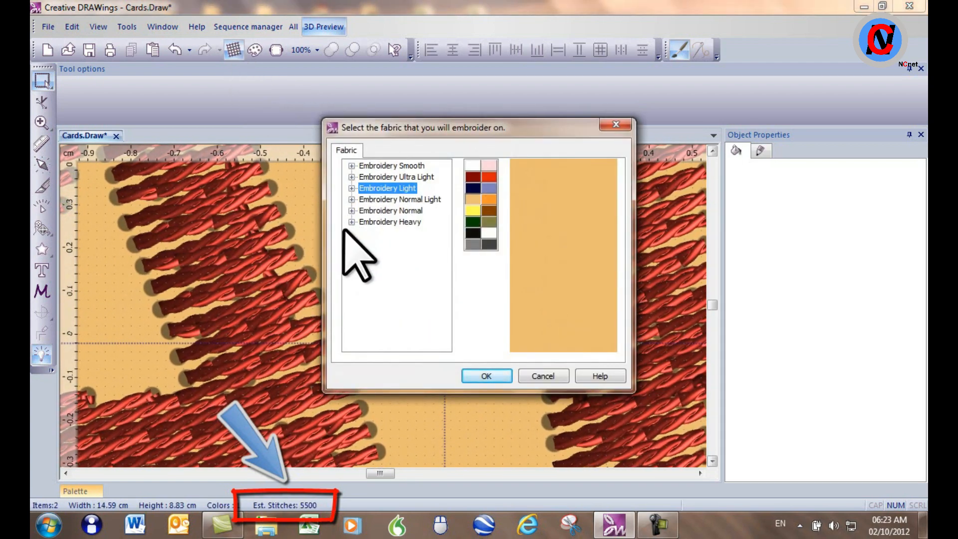
{"action": "left_click", "coordinate": [386, 233]}
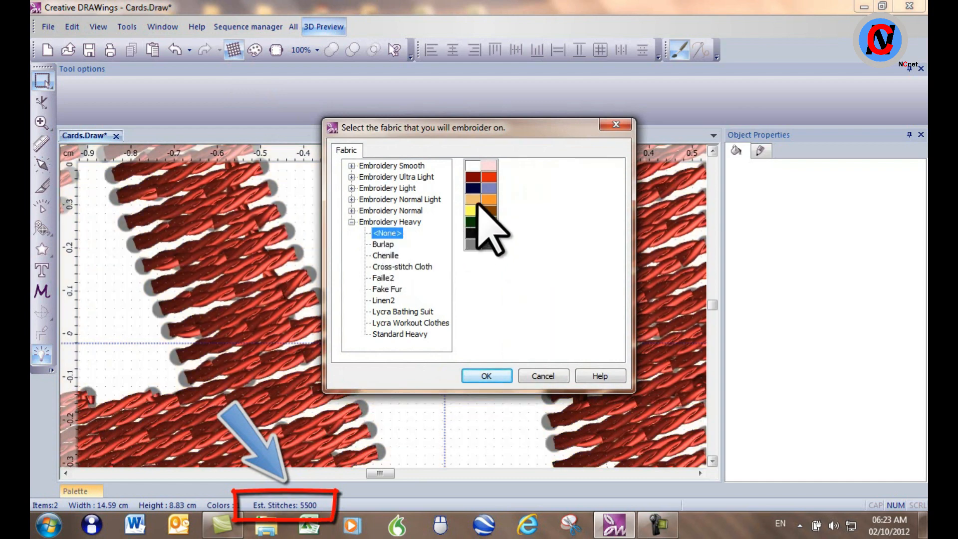
{"action": "left_click", "coordinate": [473, 200]}
{"action": "left_click", "coordinate": [486, 376]}
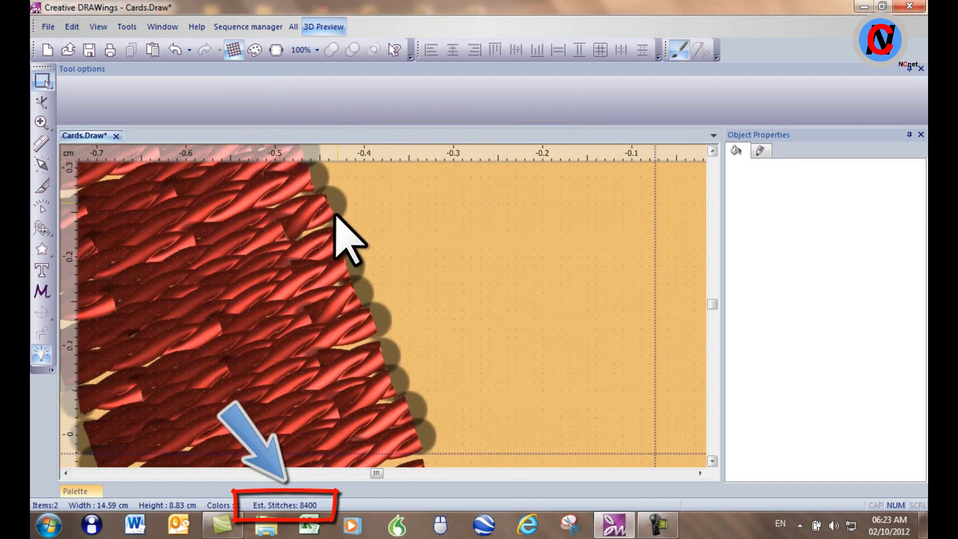
{"action": "scroll", "coordinate": [352, 289], "scroll_direction": "down", "scroll_amount": 2}
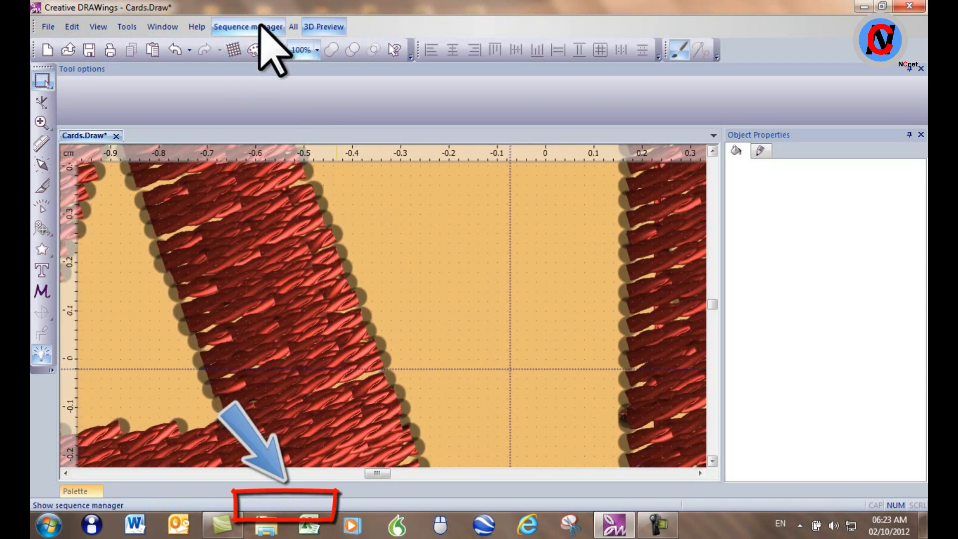
- Switch the fabric type to Embroidery Normal with <None> as the fabric and a bright orange background
{"action": "left_click", "coordinate": [233, 50]}
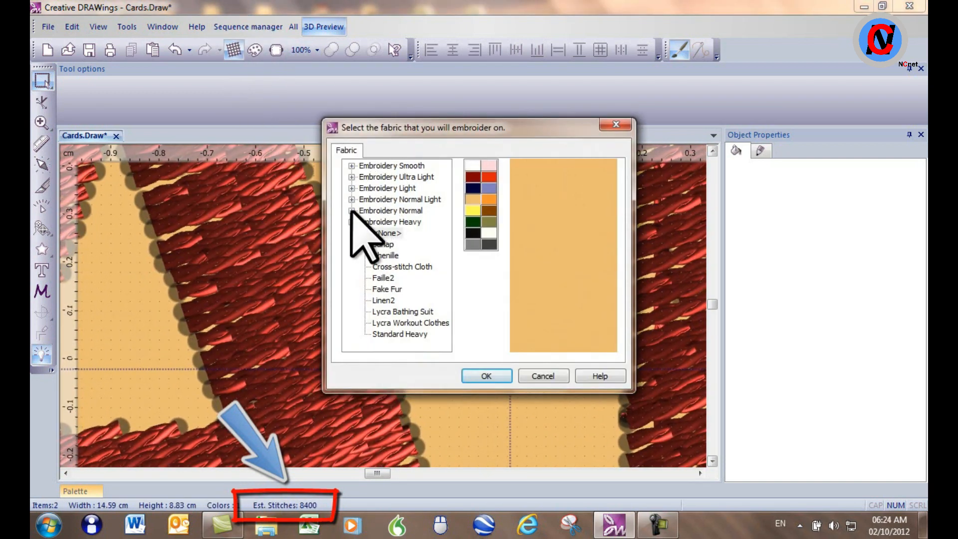
{"action": "left_click", "coordinate": [352, 210]}
{"action": "left_click", "coordinate": [388, 177]}
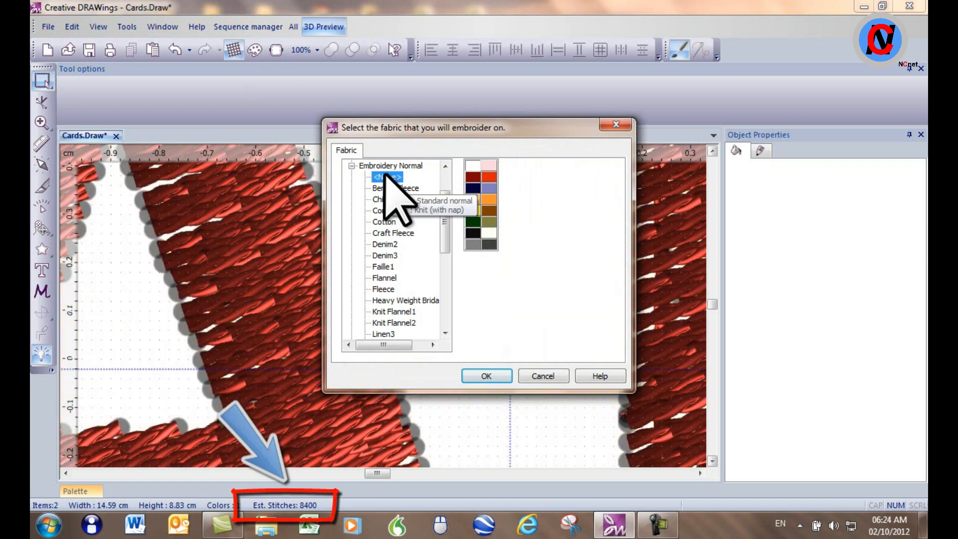
{"action": "left_click", "coordinate": [485, 200]}
{"action": "left_click", "coordinate": [486, 376]}
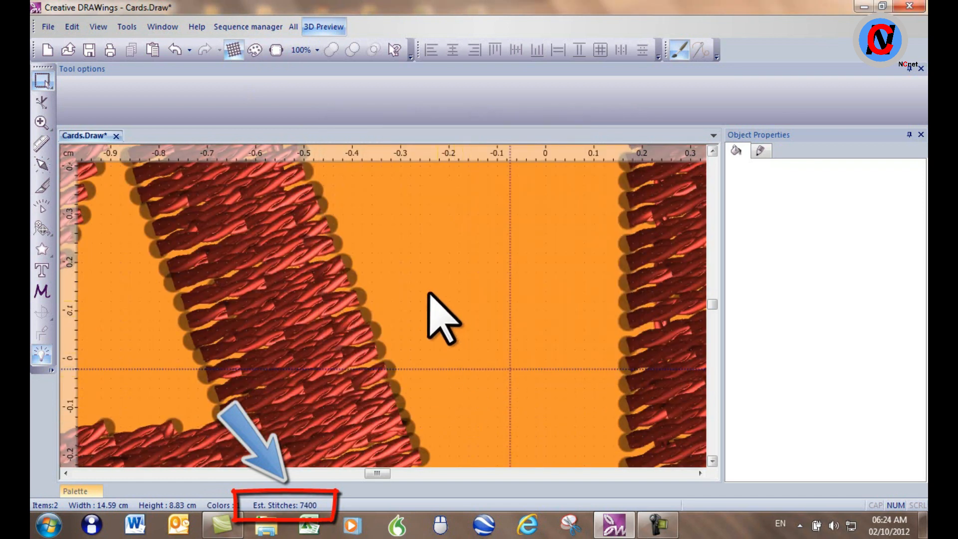
{"action": "scroll", "coordinate": [261, 263], "scroll_direction": "up", "scroll_amount": 1}
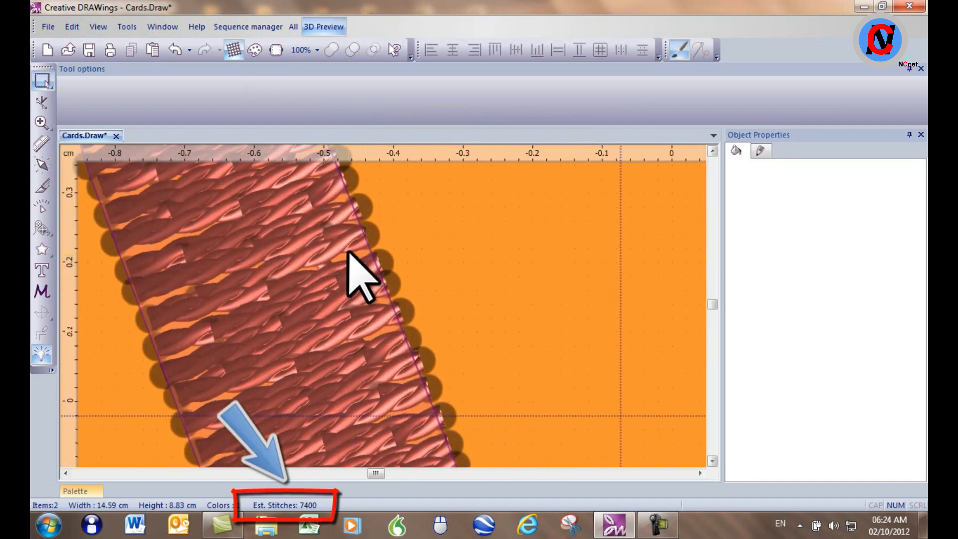
{"action": "scroll", "coordinate": [385, 249], "scroll_direction": "down", "scroll_amount": 1}
{"action": "scroll", "coordinate": [398, 250], "scroll_direction": "down", "scroll_amount": 3}
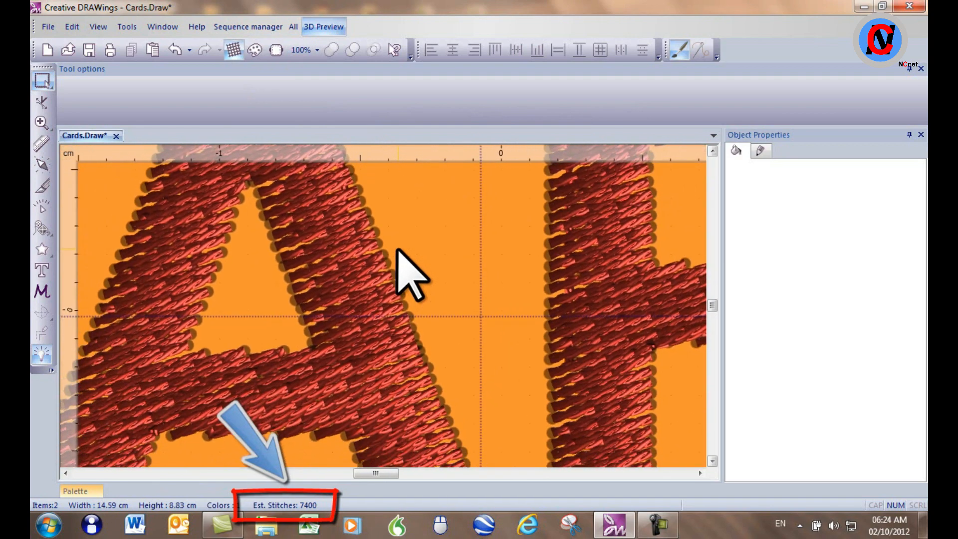
{"action": "scroll", "coordinate": [367, 246], "scroll_direction": "up", "scroll_amount": 5}
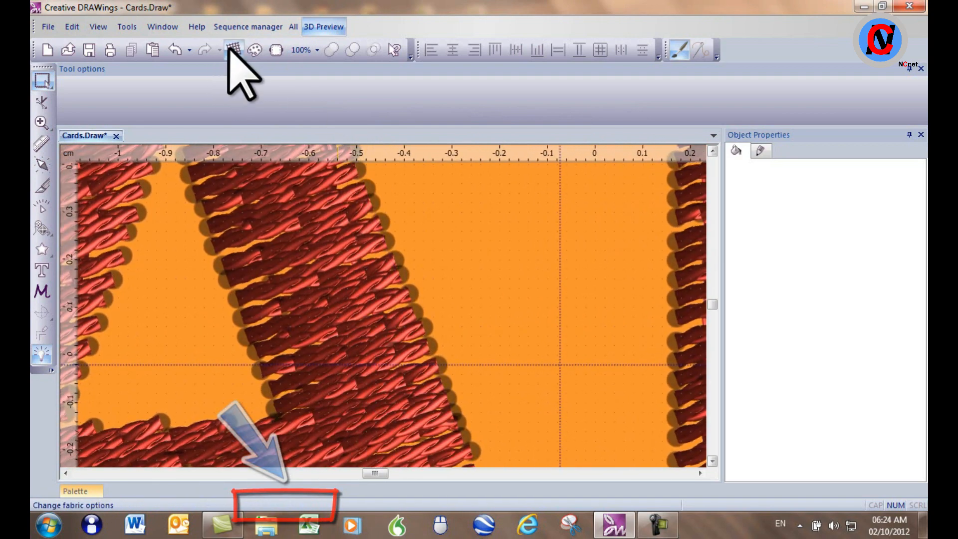
{"action": "scroll", "coordinate": [342, 316], "scroll_direction": "down", "scroll_amount": 3}
{"action": "scroll", "coordinate": [335, 293], "scroll_direction": "down", "scroll_amount": 4}
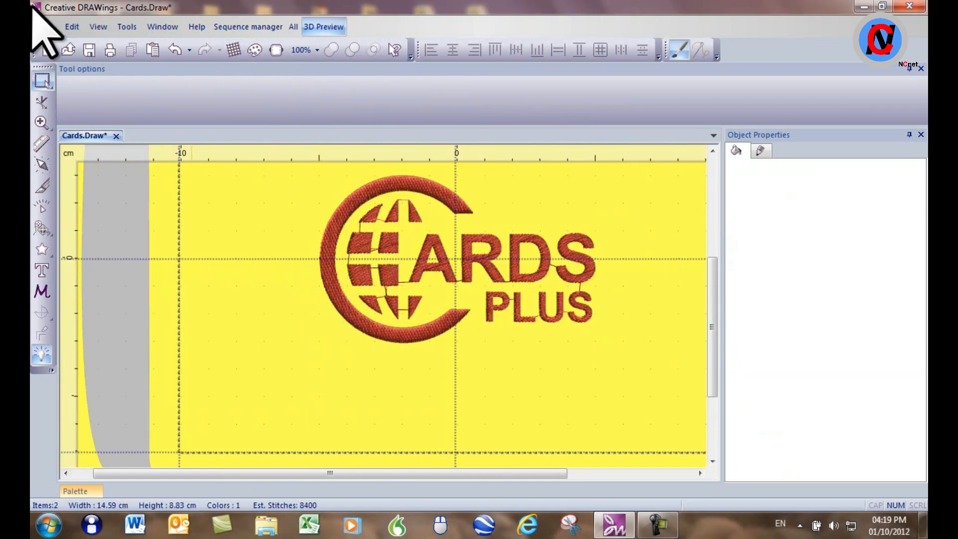
- Save the design on the Desktop as Cards.jef in the Janome (*.Jef) format, using the Janome Generic machine macro
{"action": "left_click", "coordinate": [48, 26]}
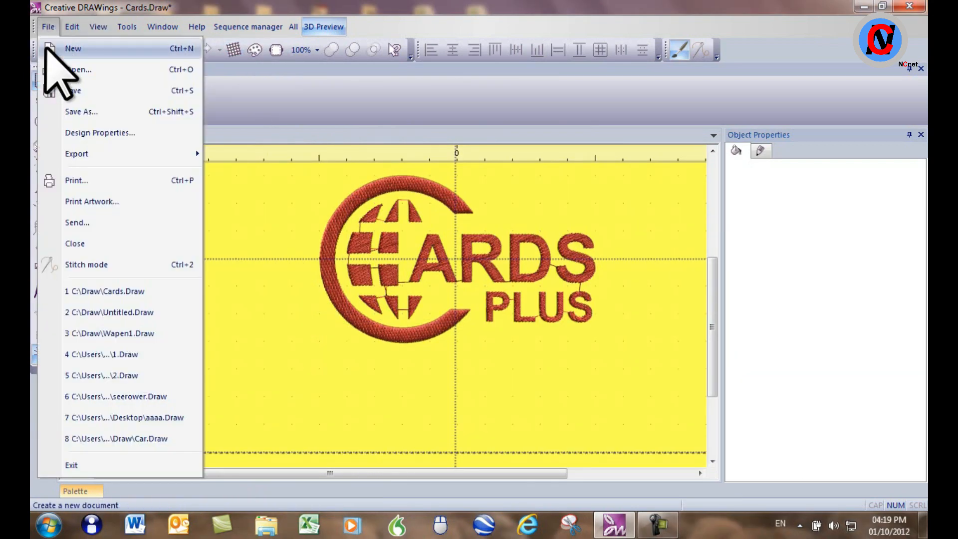
{"action": "left_click", "coordinate": [67, 113]}
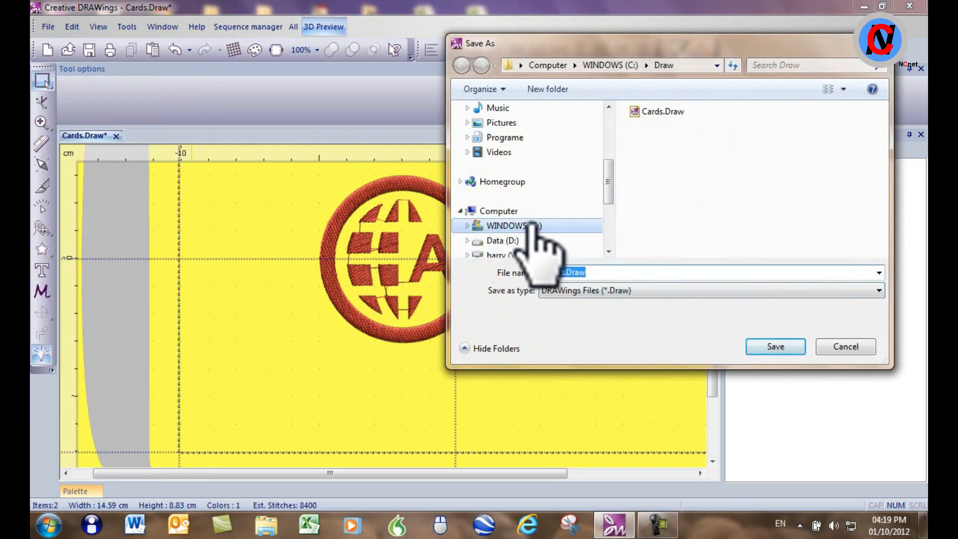
{"action": "left_click", "coordinate": [528, 227]}
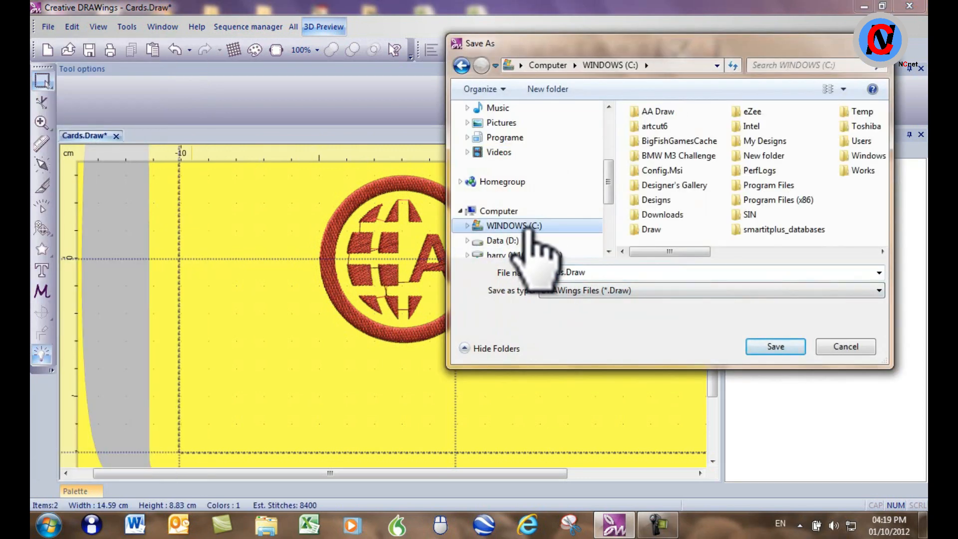
{"action": "scroll", "coordinate": [577, 205], "scroll_direction": "up", "scroll_amount": 3}
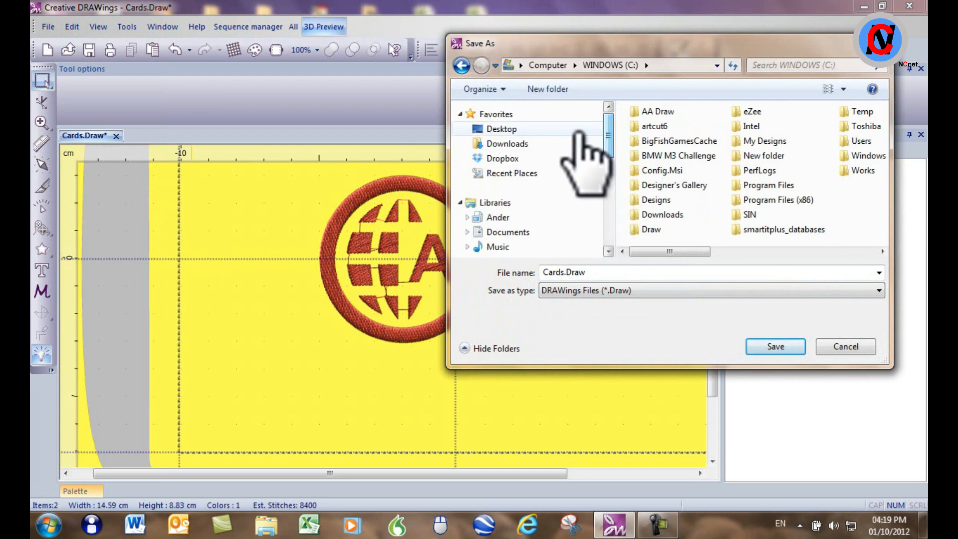
{"action": "left_click", "coordinate": [499, 128]}
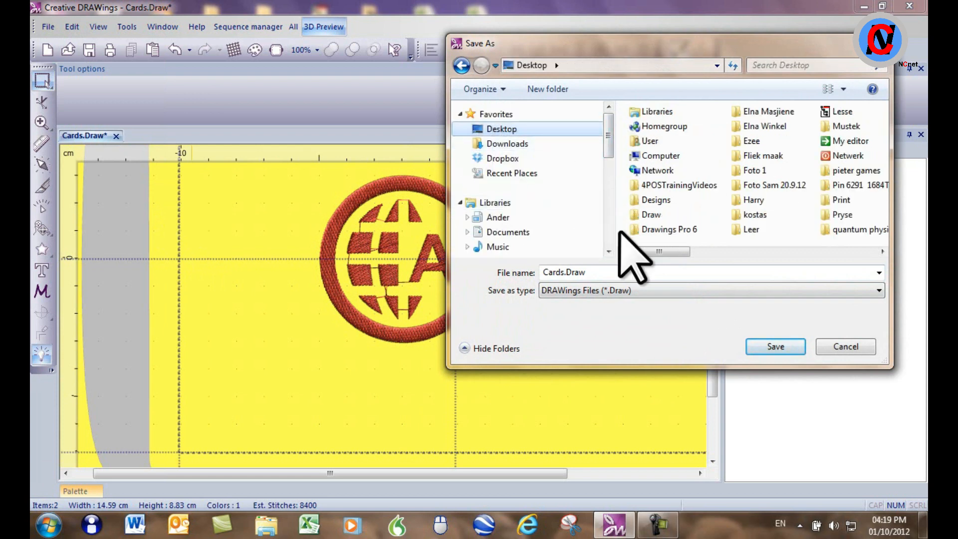
{"action": "left_click", "coordinate": [667, 293]}
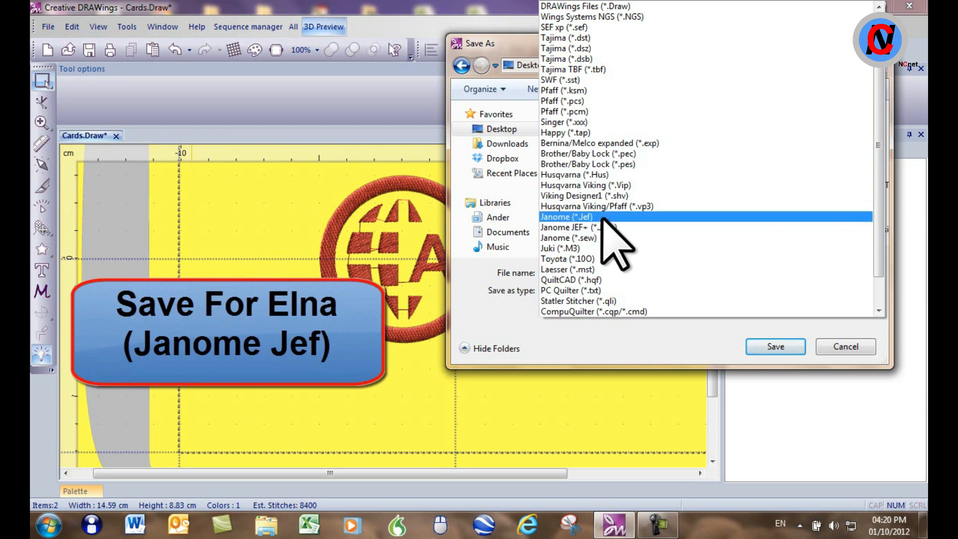
{"action": "left_click", "coordinate": [602, 220]}
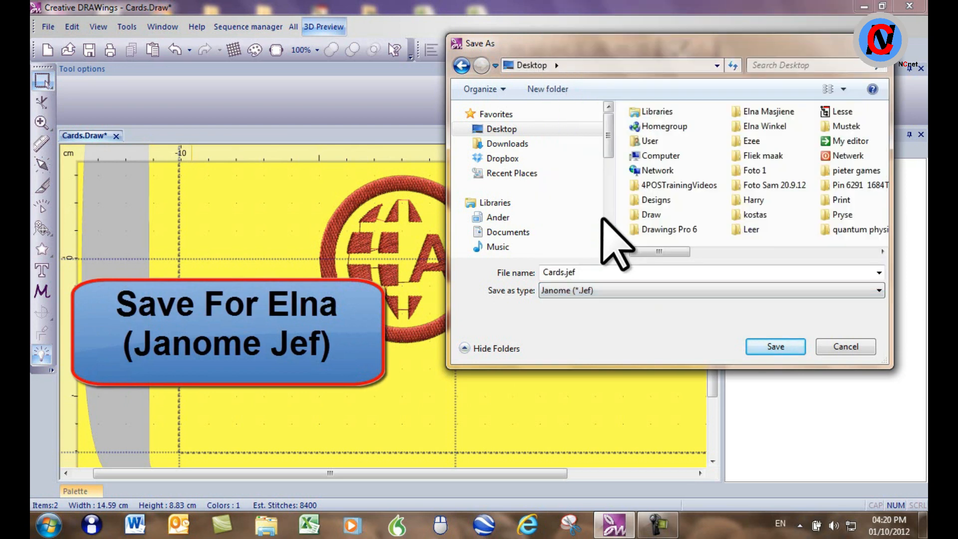
{"action": "left_click", "coordinate": [782, 348]}
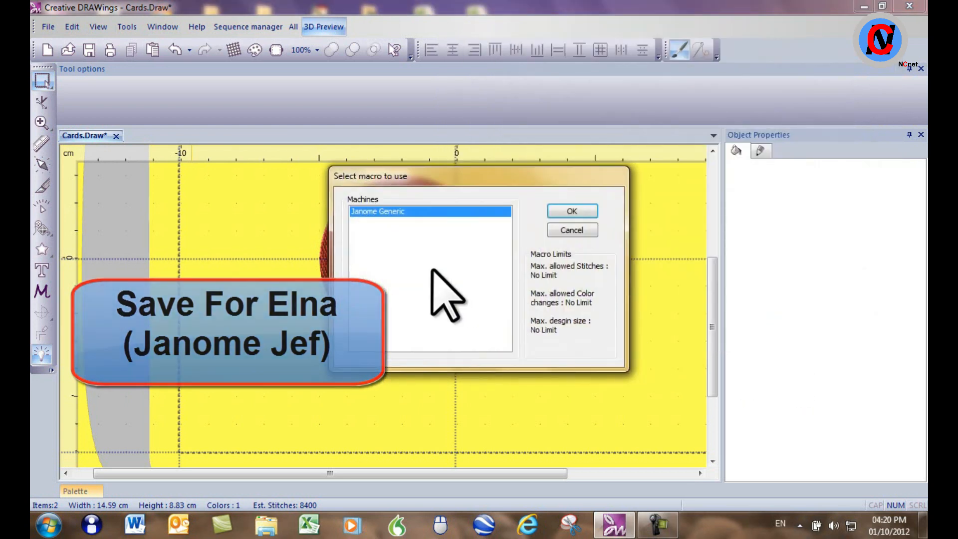
{"action": "left_click", "coordinate": [569, 211]}
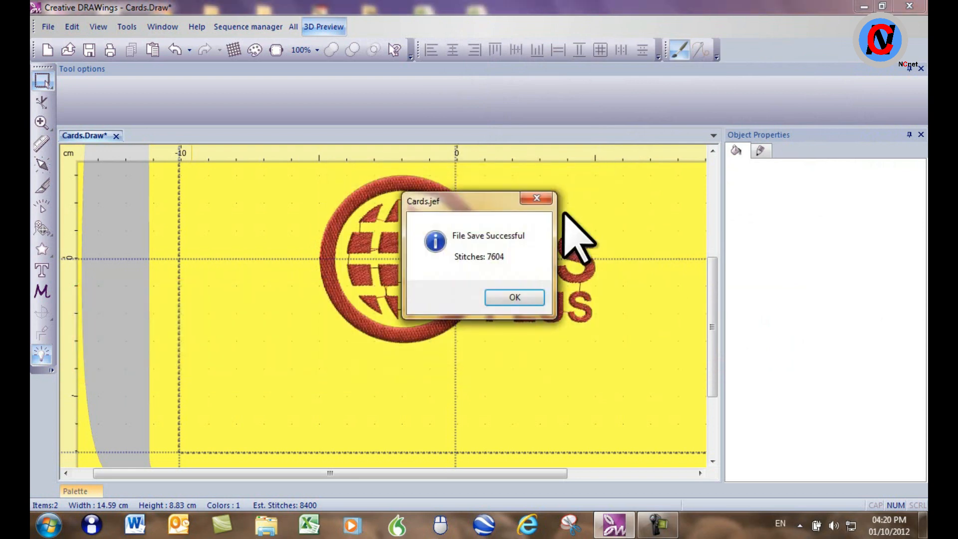
{"action": "left_click", "coordinate": [530, 294]}
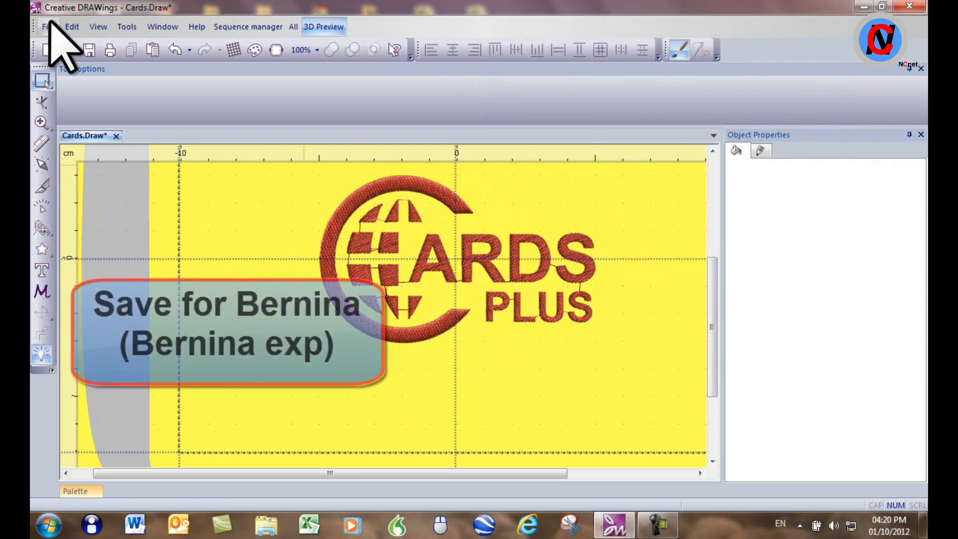
- Save the design in the Draw folder as Cards.exp in the Bernina/Melco expanded (*.exp) format, using the Bernina machine macro
{"action": "left_click", "coordinate": [48, 27]}
{"action": "left_click", "coordinate": [82, 112]}
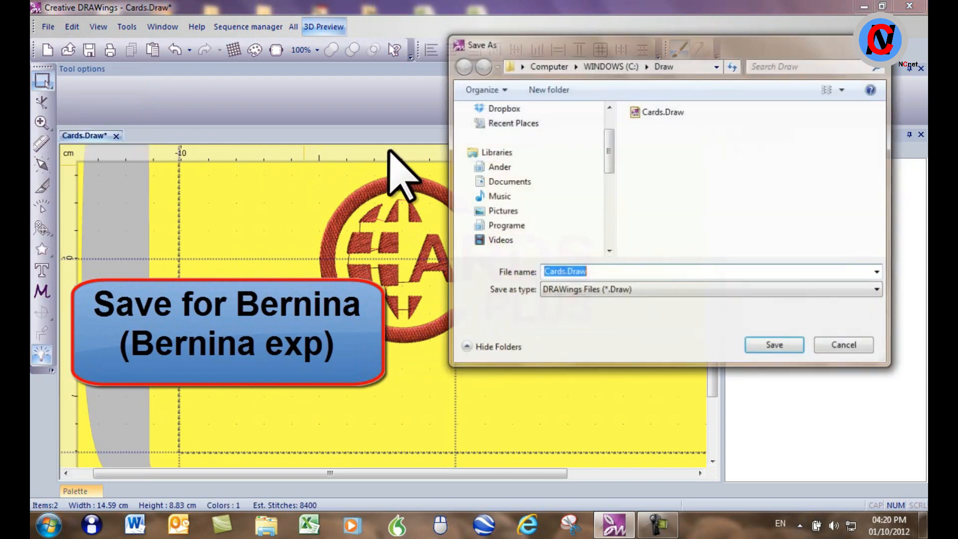
{"action": "left_click", "coordinate": [599, 289]}
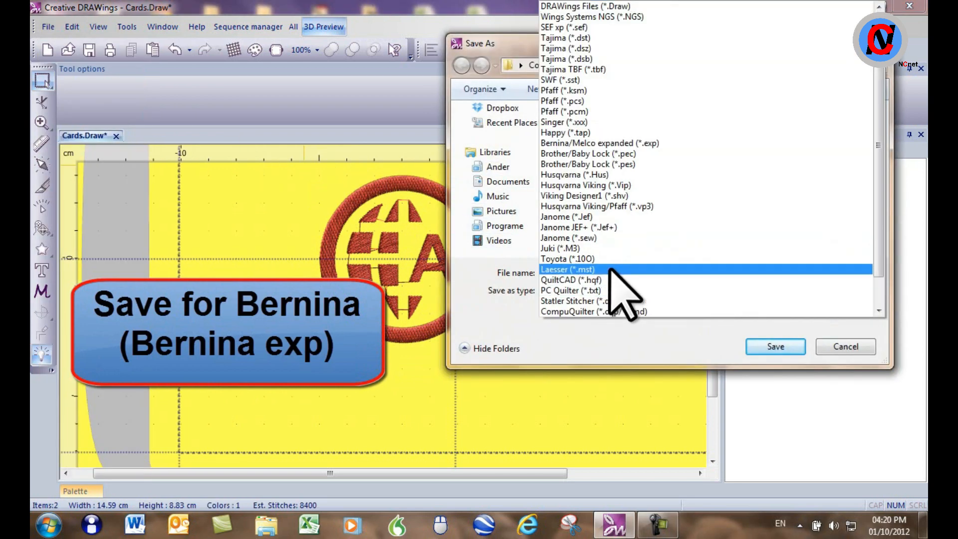
{"action": "left_click", "coordinate": [653, 145]}
{"action": "left_click", "coordinate": [764, 349]}
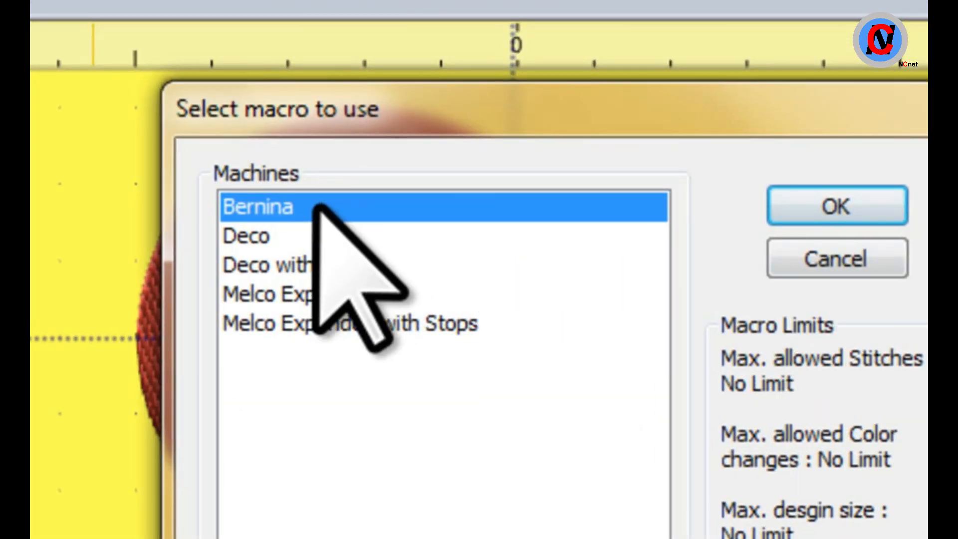
{"action": "left_click", "coordinate": [808, 211]}
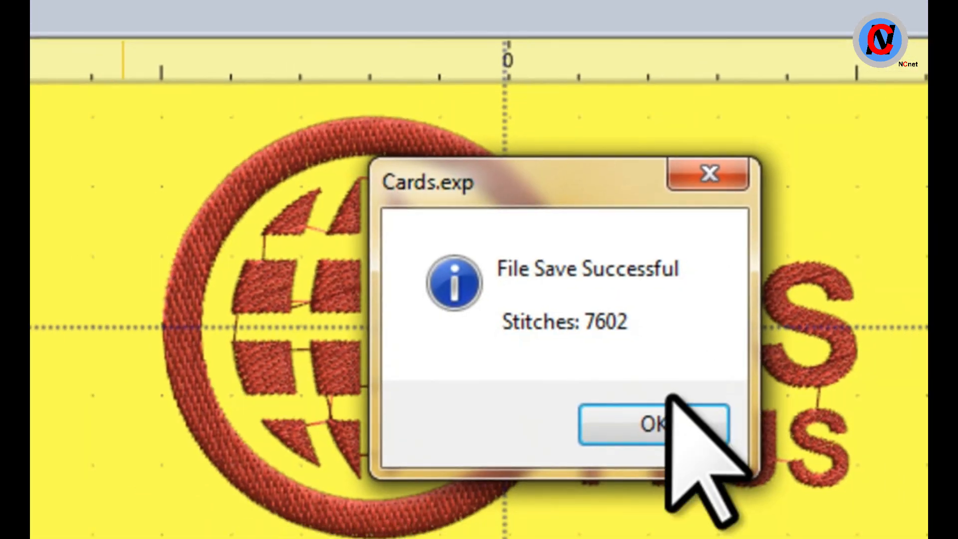
- Save the design in the Draw folder as Cards.hus in the Husqvarna (*.Hus) format, using the Husqvarna Generic machine macro
{"action": "left_click", "coordinate": [671, 414]}
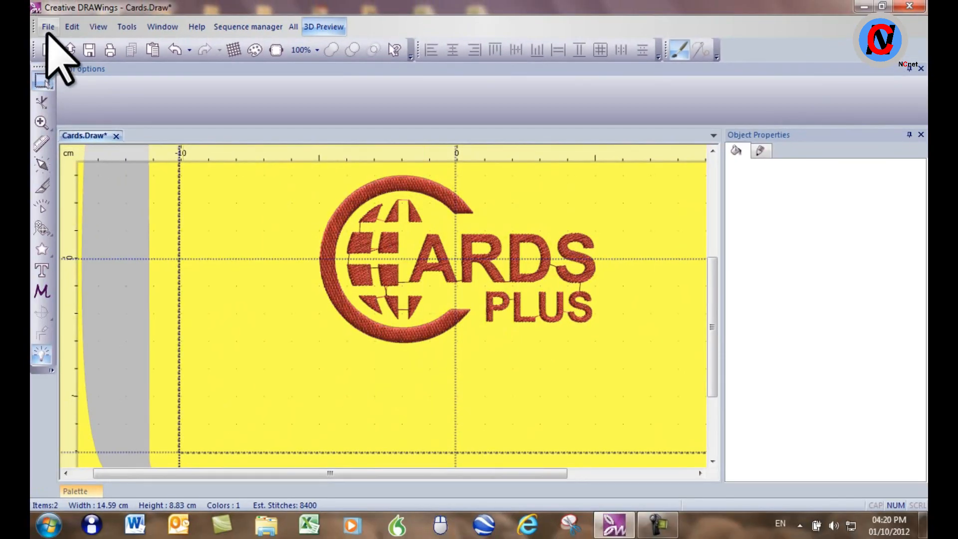
{"action": "left_click", "coordinate": [48, 27]}
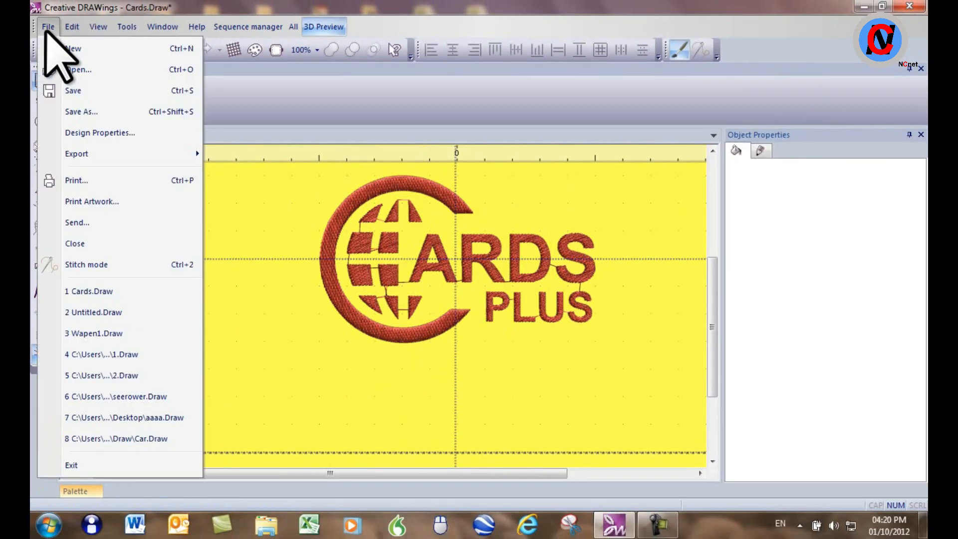
{"action": "left_click", "coordinate": [84, 110]}
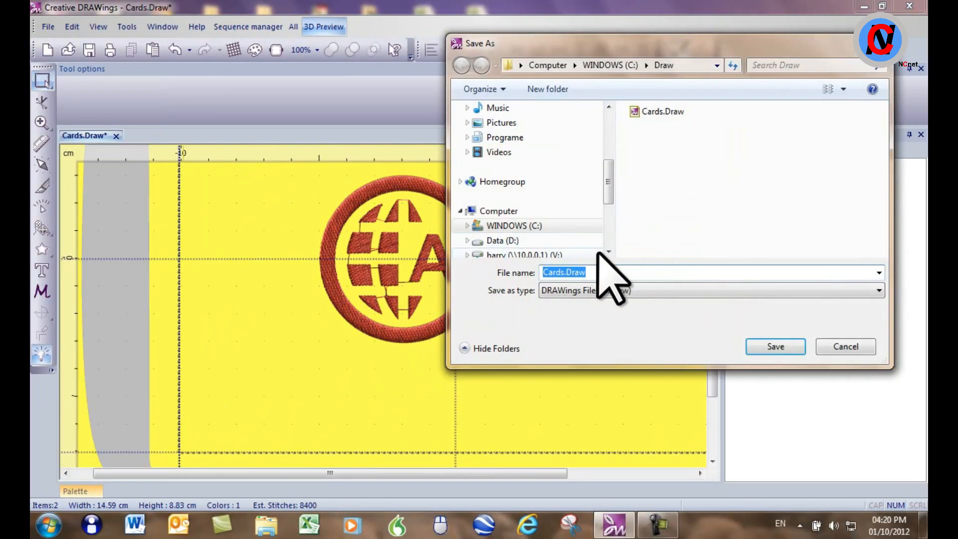
{"action": "left_click", "coordinate": [650, 294]}
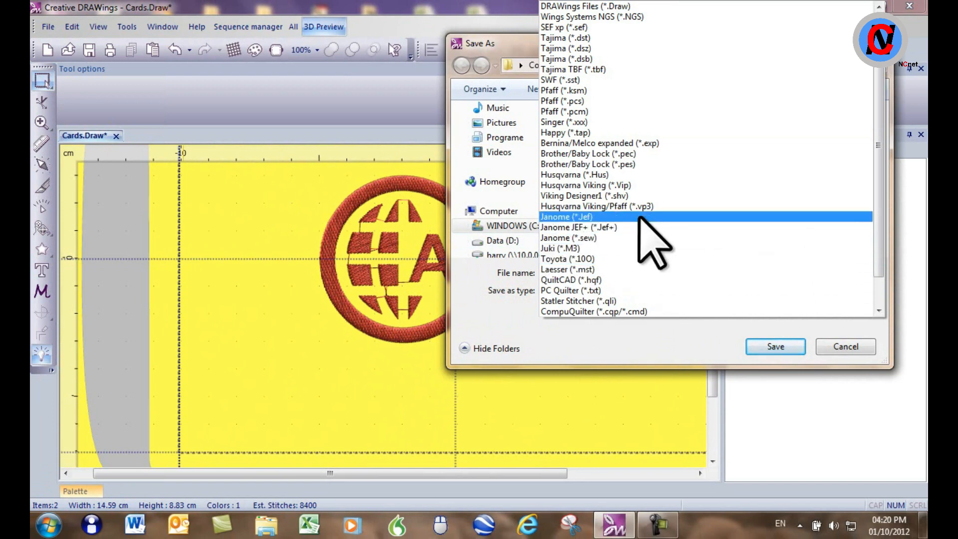
{"action": "left_click", "coordinate": [596, 175]}
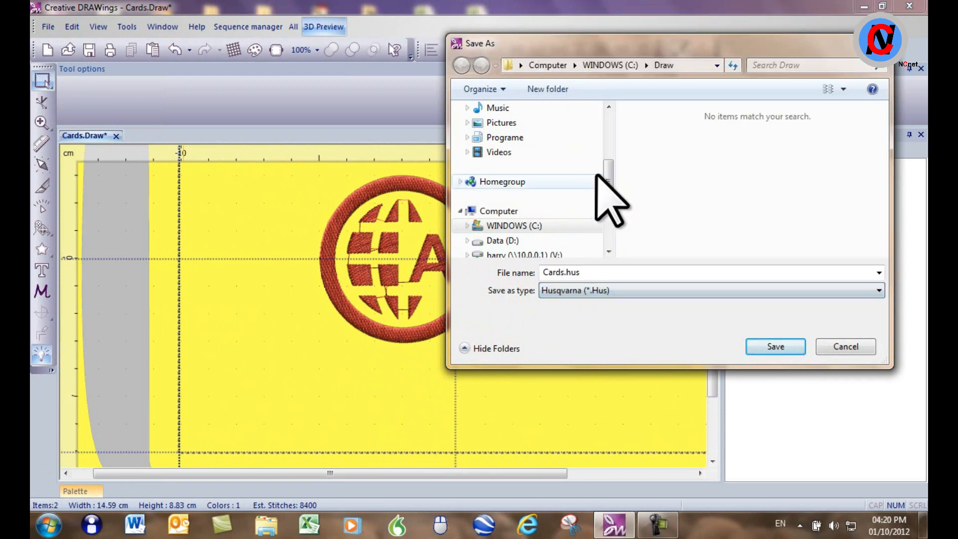
{"action": "left_click", "coordinate": [764, 345]}
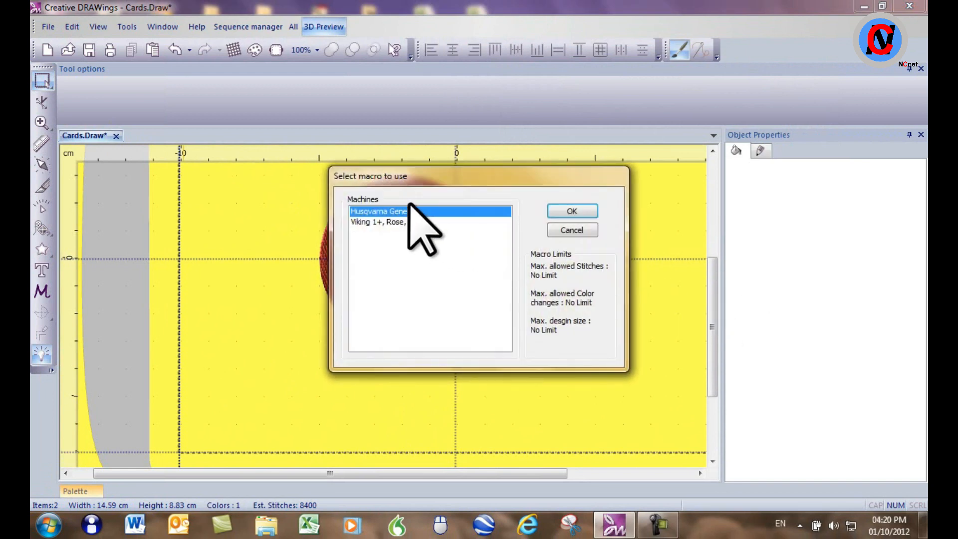
{"action": "left_click", "coordinate": [563, 212]}
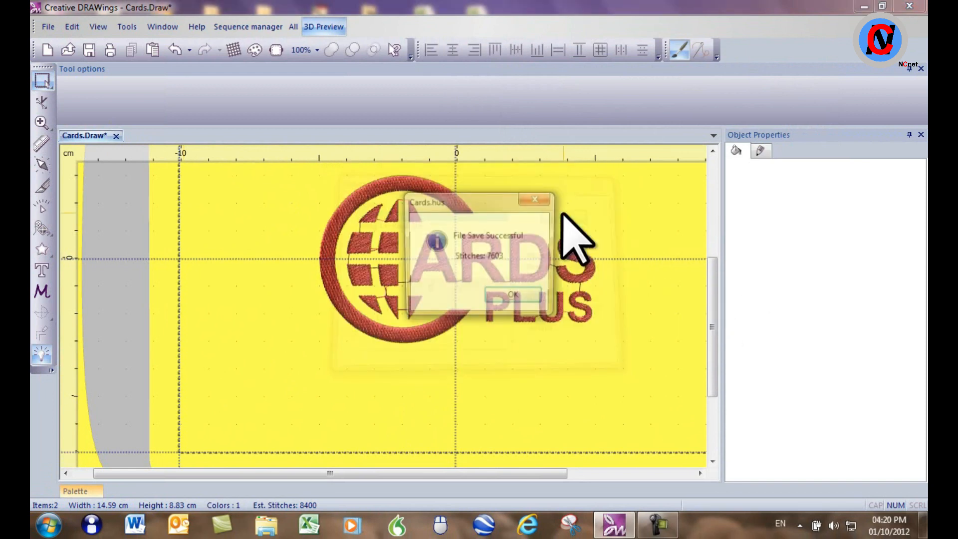
{"action": "left_click", "coordinate": [514, 298]}
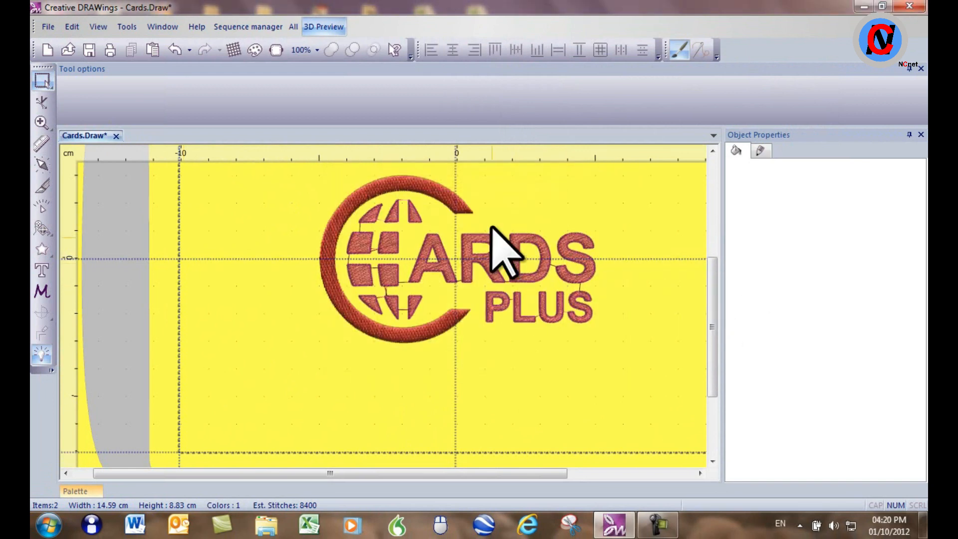
{"action": "scroll", "coordinate": [477, 180], "scroll_direction": "up", "scroll_amount": 2}
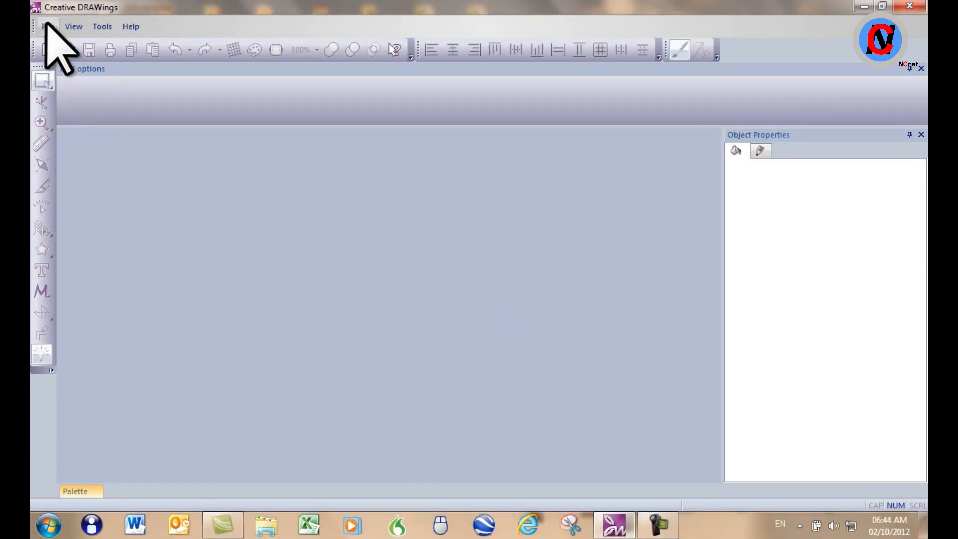
- Start a new design with Embroidery Heavy and <None> as the fabric on a yellow background
{"action": "left_click", "coordinate": [47, 27]}
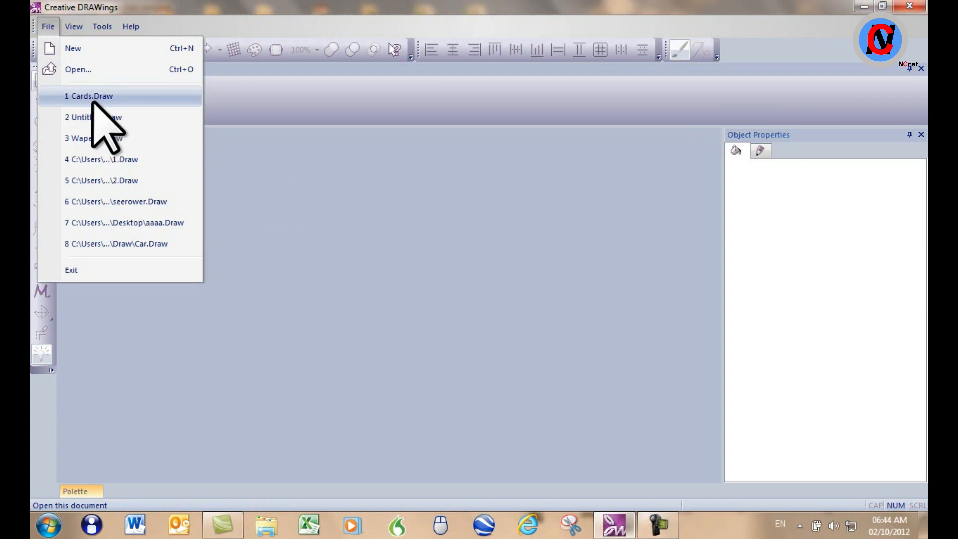
{"action": "left_click", "coordinate": [78, 48]}
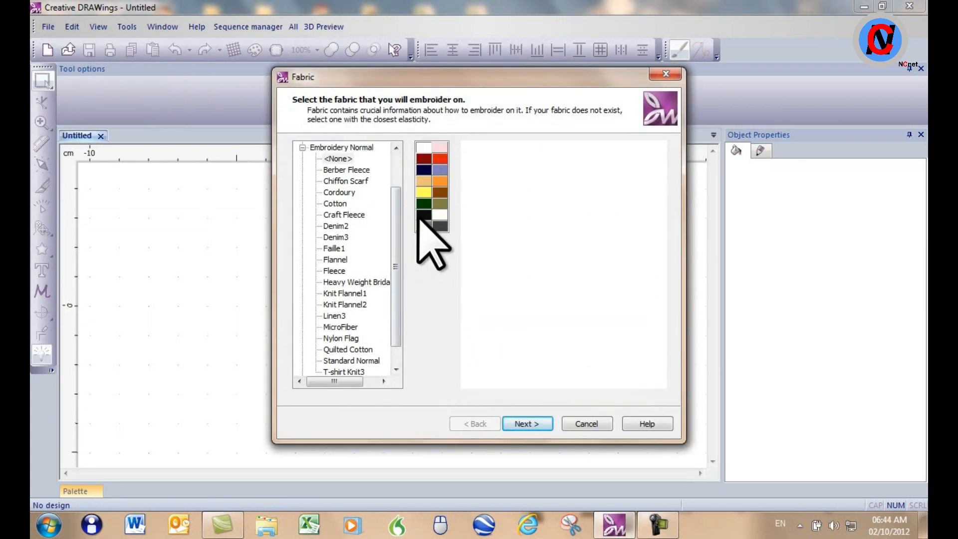
{"action": "left_click_drag", "start_coordinate": [394, 227], "coordinate": [396, 196]}
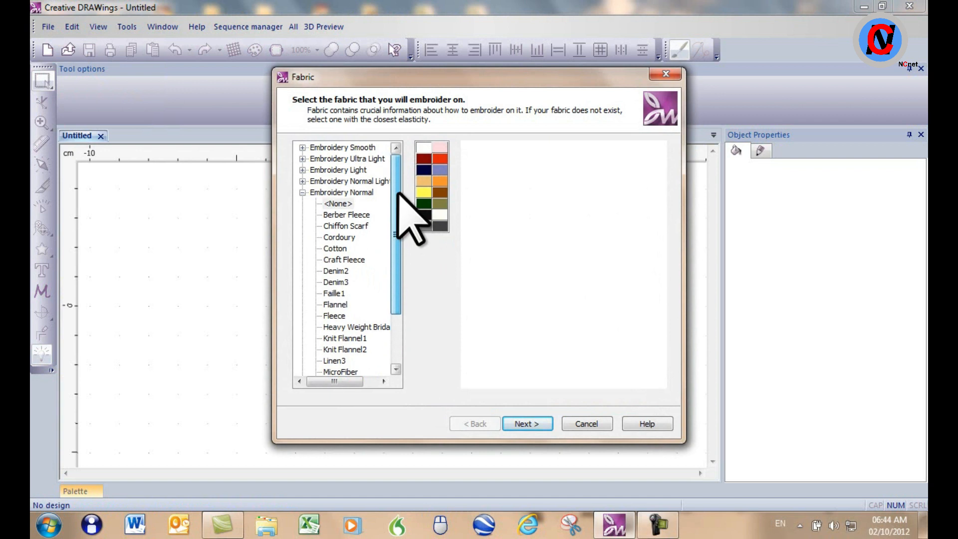
{"action": "left_click", "coordinate": [303, 192]}
{"action": "left_click", "coordinate": [301, 204]}
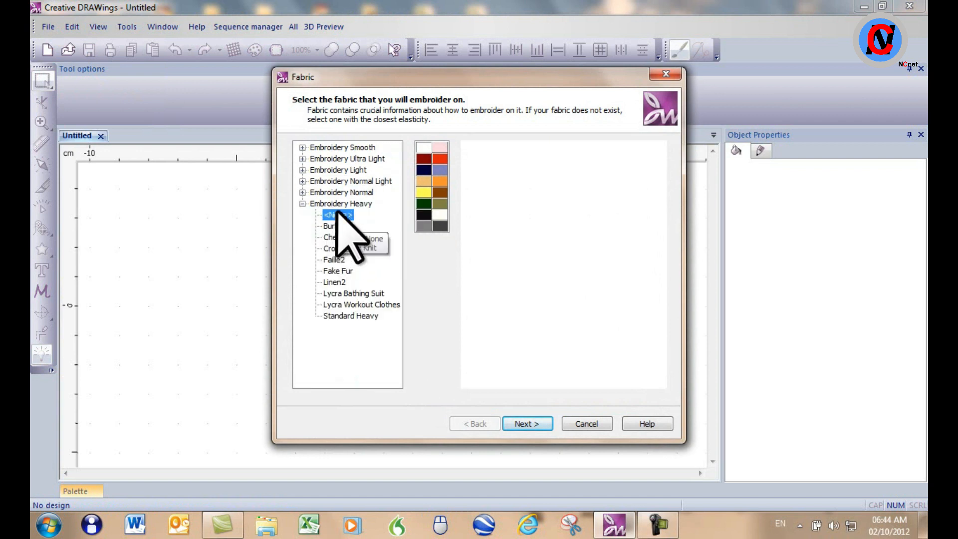
{"action": "left_click", "coordinate": [423, 192]}
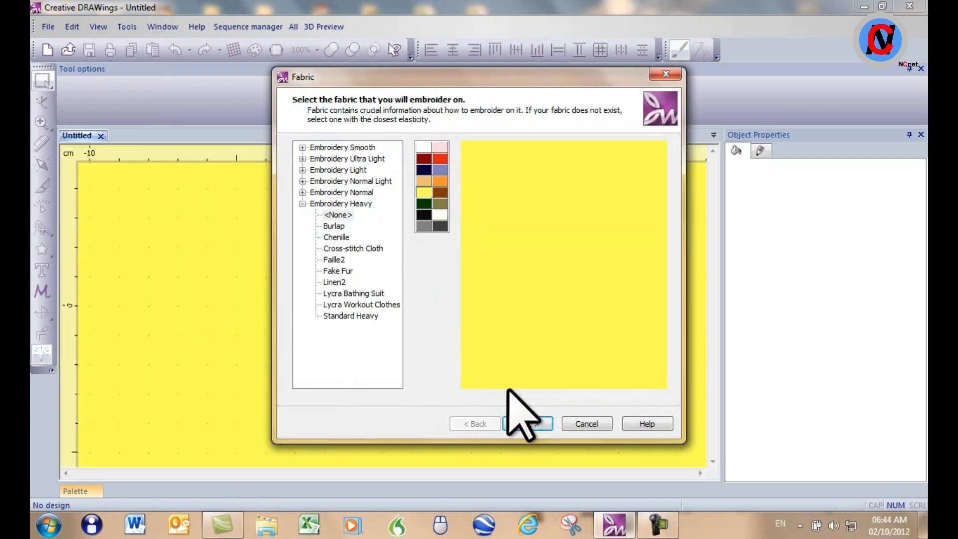
{"action": "left_click", "coordinate": [527, 423]}
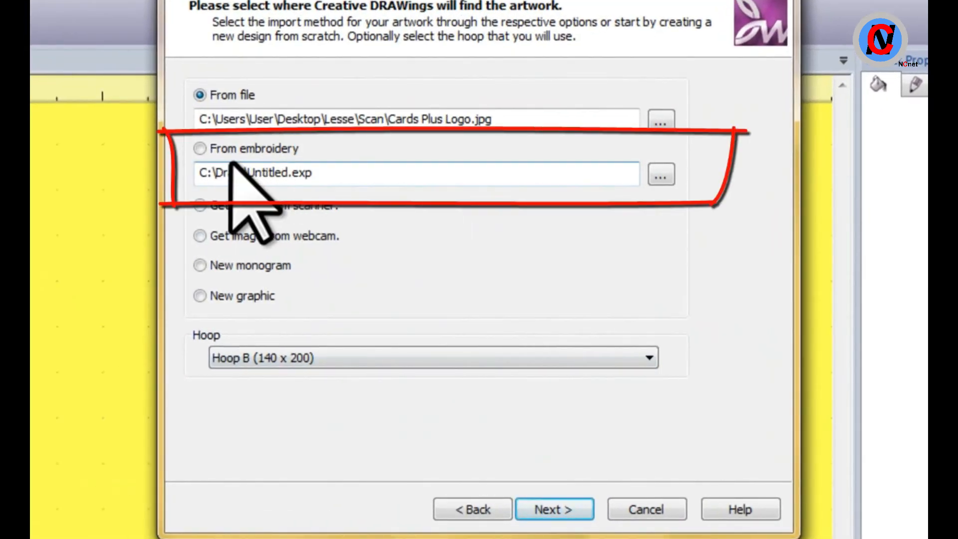
- Import the embroidery file Cards.jef from the Desktop as the artwork, keeping Hoop B (140 x 200) and the RGB threads palette
{"action": "left_click", "coordinate": [199, 149]}
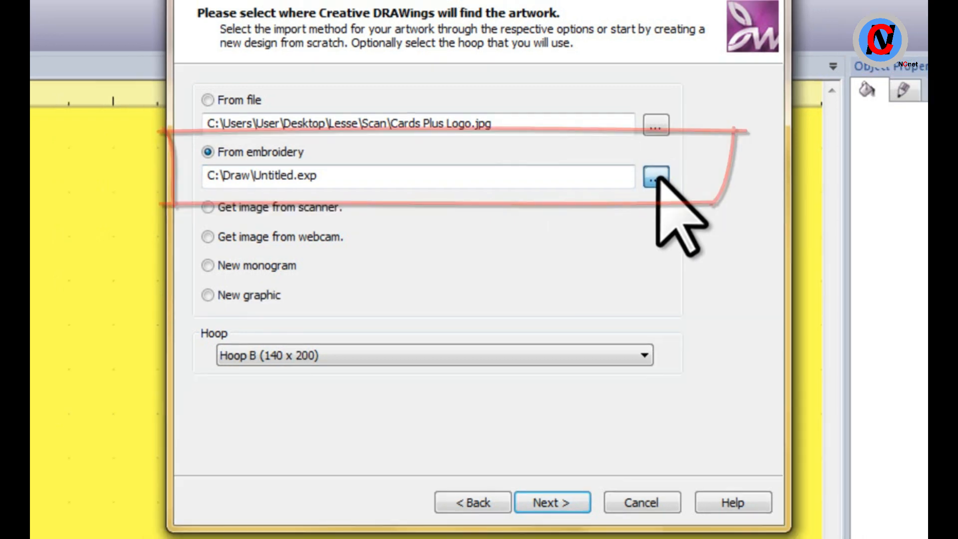
{"action": "left_click", "coordinate": [657, 177]}
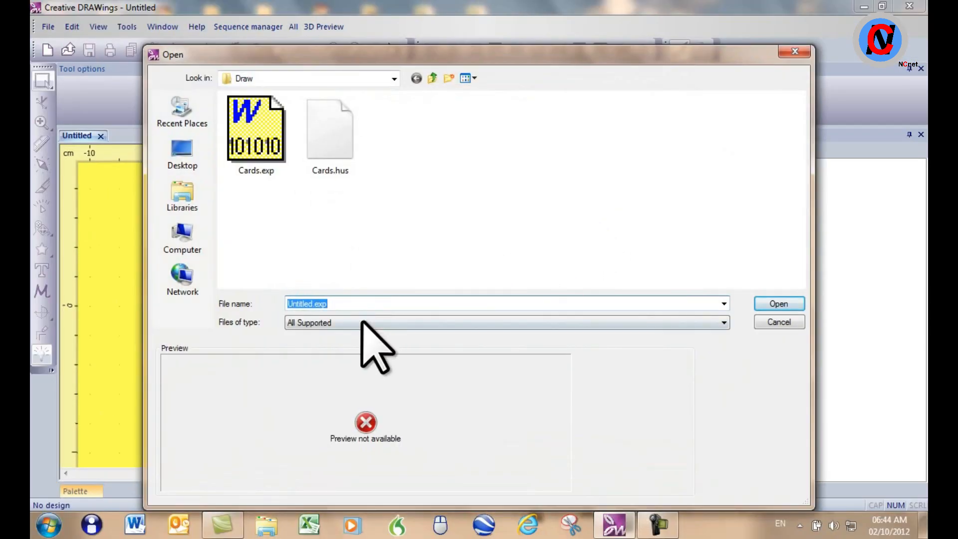
{"action": "left_click", "coordinate": [191, 151]}
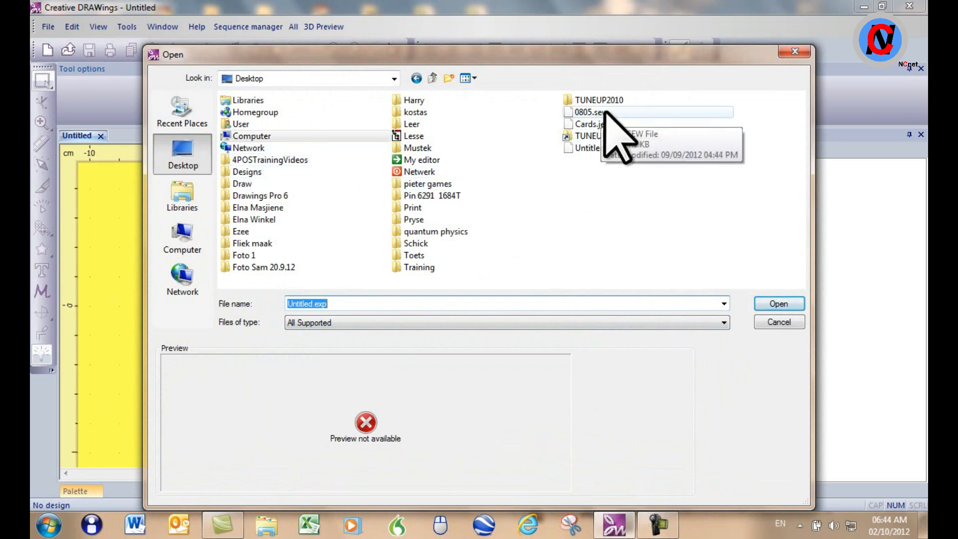
{"action": "left_click", "coordinate": [608, 131]}
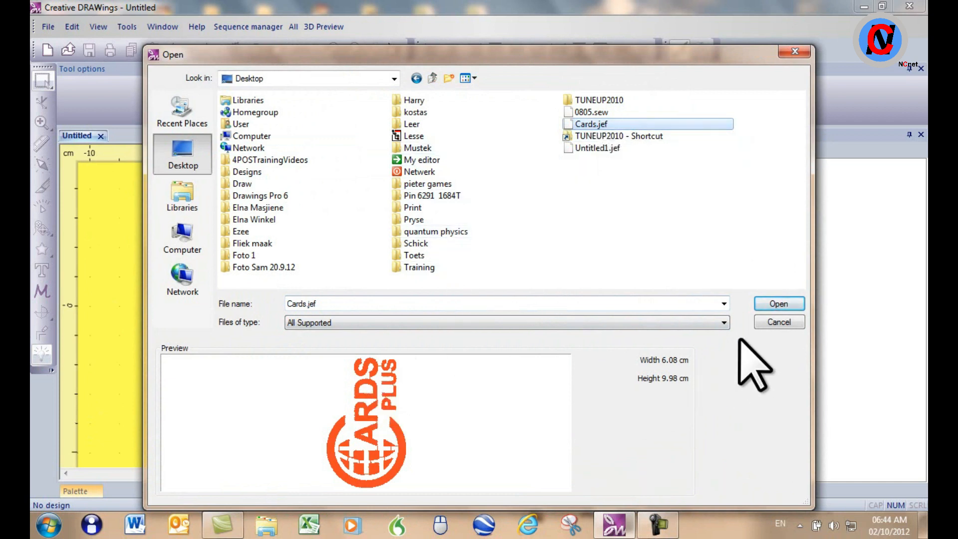
{"action": "left_click", "coordinate": [771, 304]}
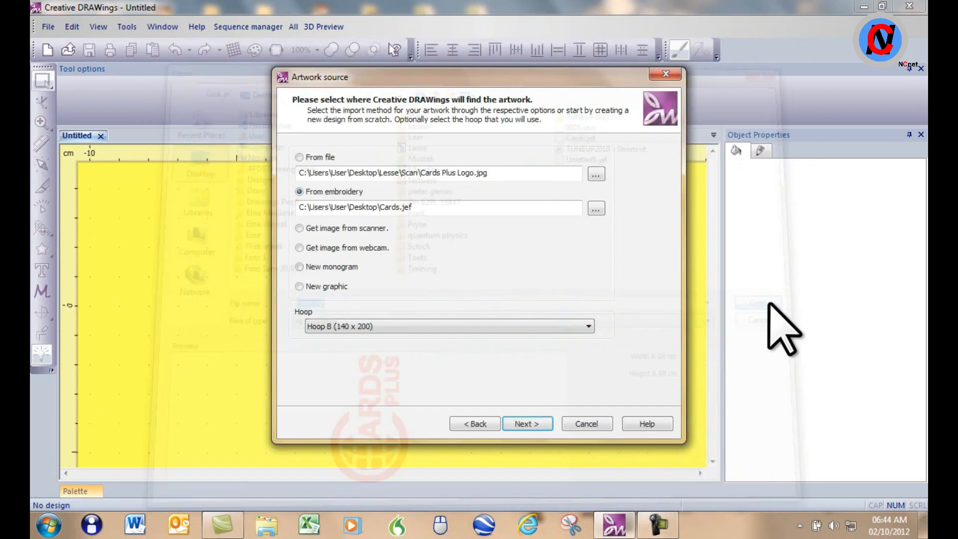
{"action": "left_click", "coordinate": [532, 425]}
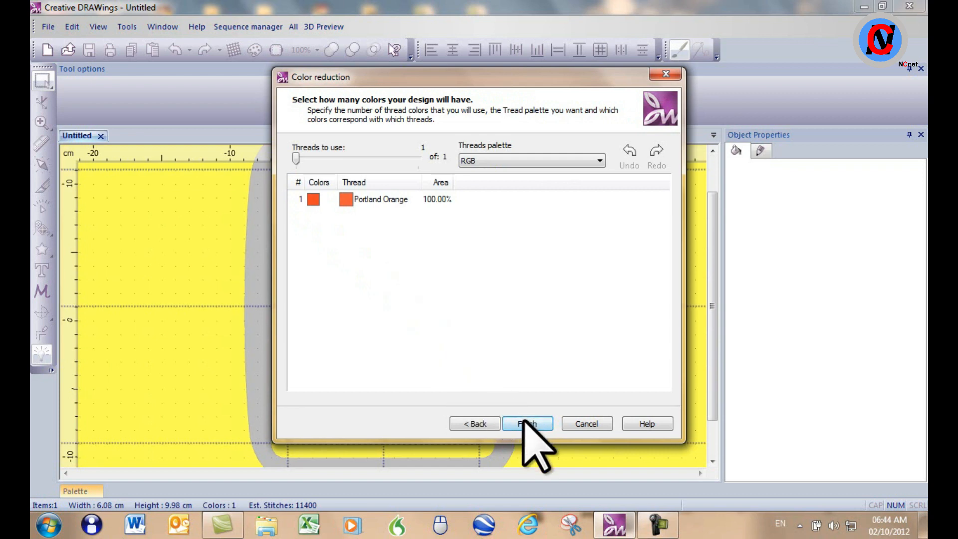
{"action": "left_click", "coordinate": [527, 423]}
- Rotate the Hoop B (140 x 200) hoop by 90° around the imported logo
{"action": "scroll", "coordinate": [381, 321], "scroll_direction": "up", "scroll_amount": 3}
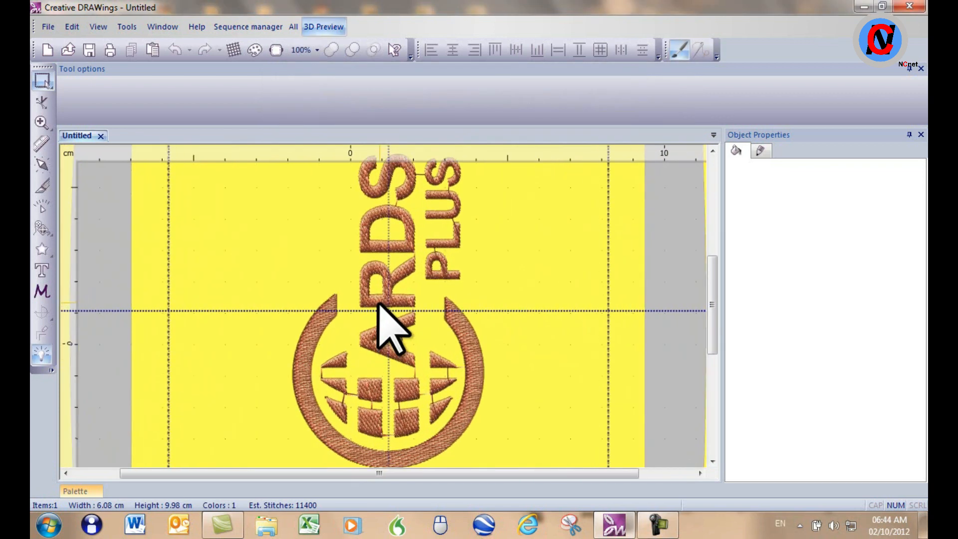
{"action": "scroll", "coordinate": [380, 316], "scroll_direction": "up", "scroll_amount": 2}
{"action": "scroll", "coordinate": [406, 292], "scroll_direction": "down", "scroll_amount": 4}
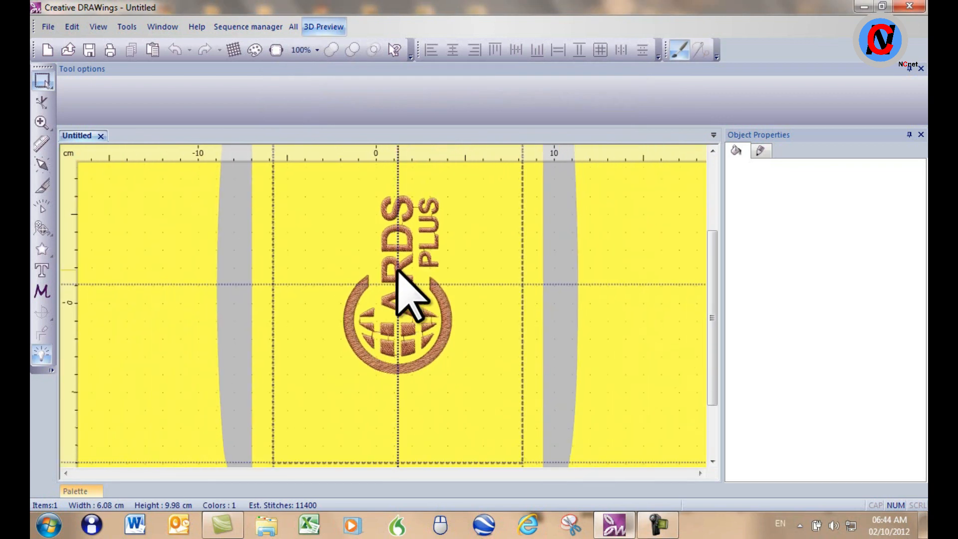
{"action": "scroll", "coordinate": [406, 295], "scroll_direction": "down", "scroll_amount": 3}
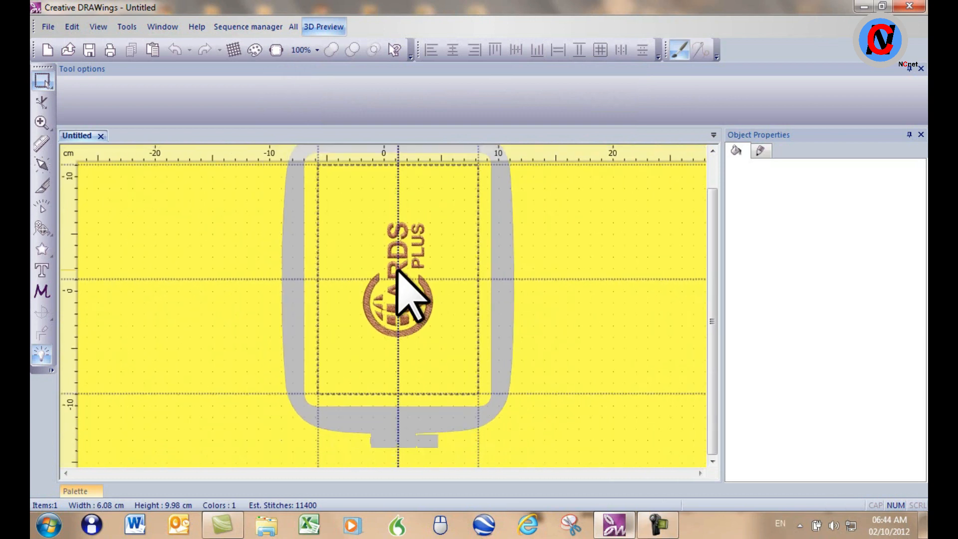
{"action": "left_click", "coordinate": [276, 50]}
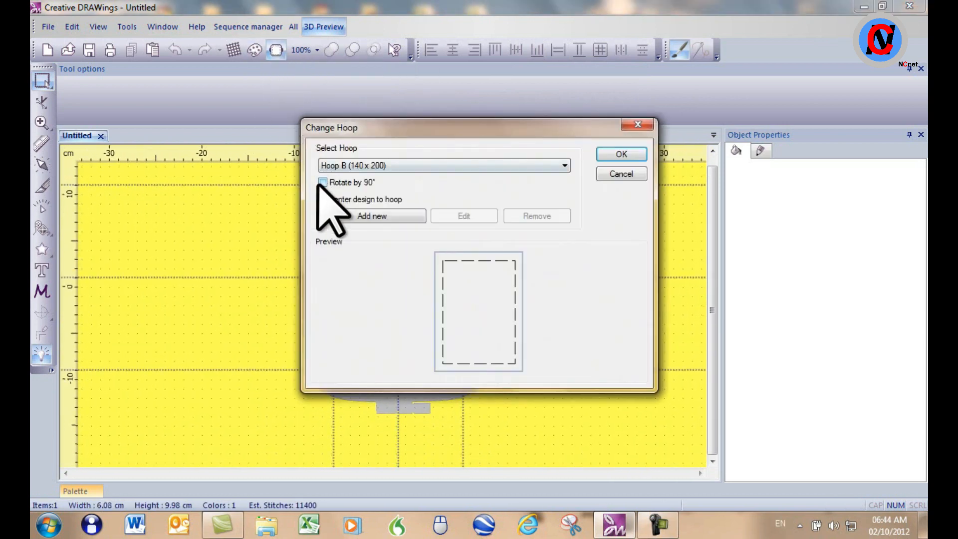
{"action": "left_click", "coordinate": [390, 186]}
{"action": "left_click", "coordinate": [607, 156]}
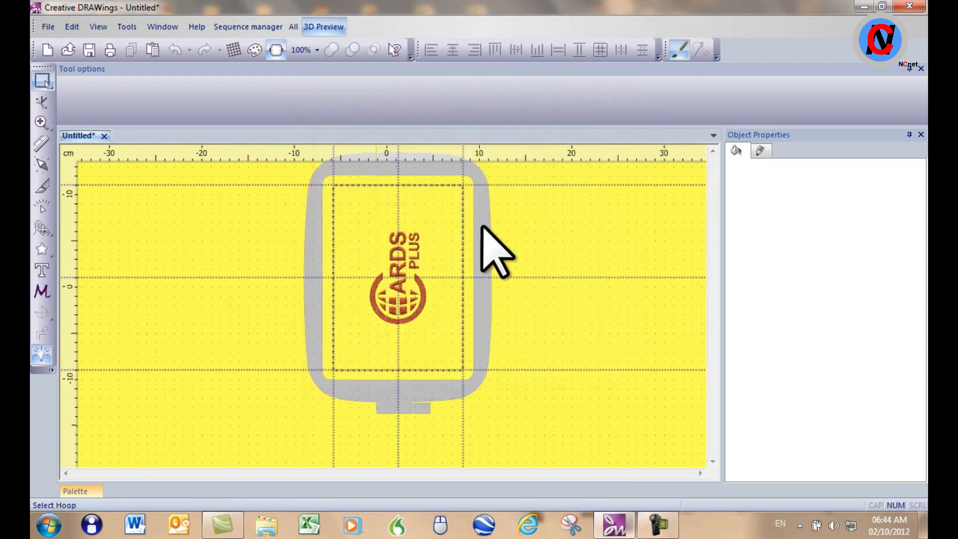
- Rotate the whole imported Cards Plus logo by 270° so that it reads horizontally in the hoop
{"action": "left_click_drag", "start_coordinate": [349, 214], "coordinate": [461, 351]}
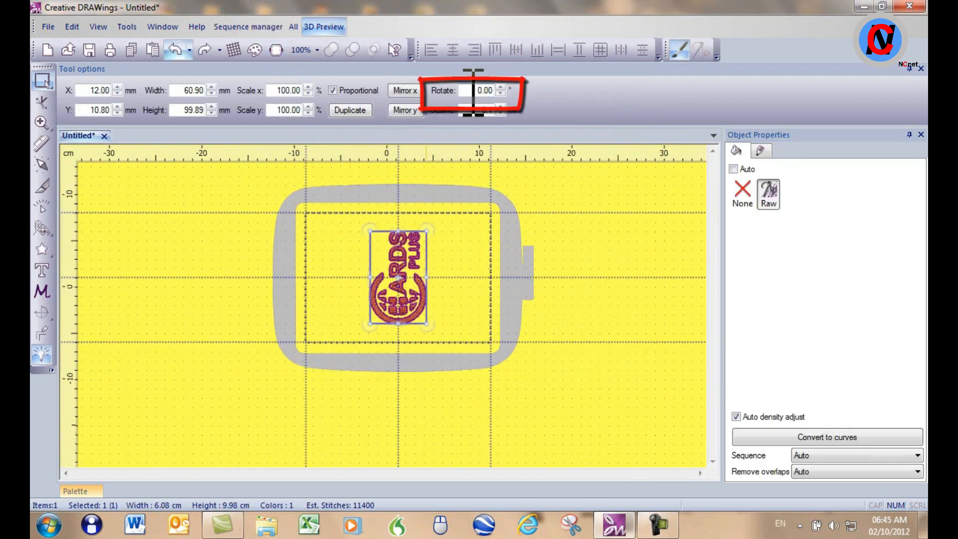
{"action": "left_click_drag", "start_coordinate": [474, 93], "coordinate": [494, 96]}
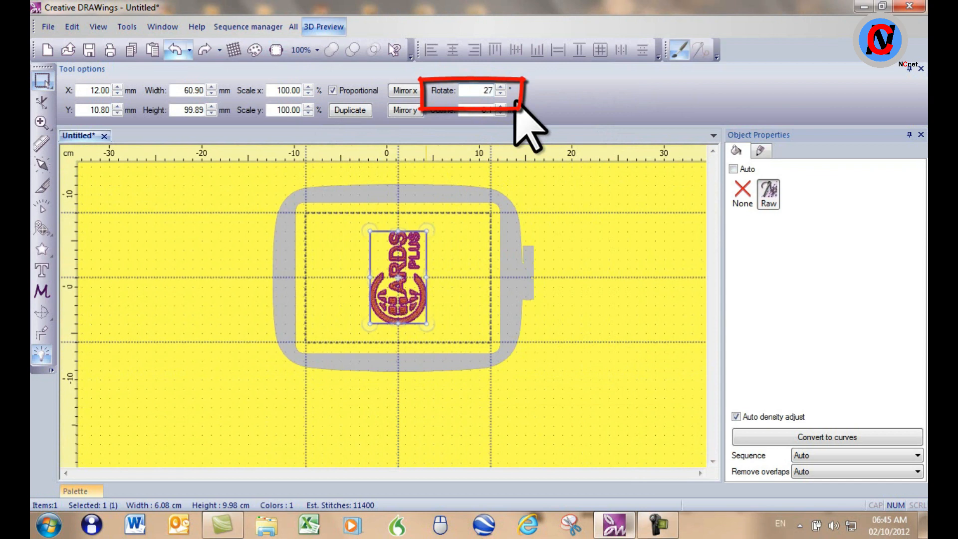
{"action": "key", "text": "Return"}
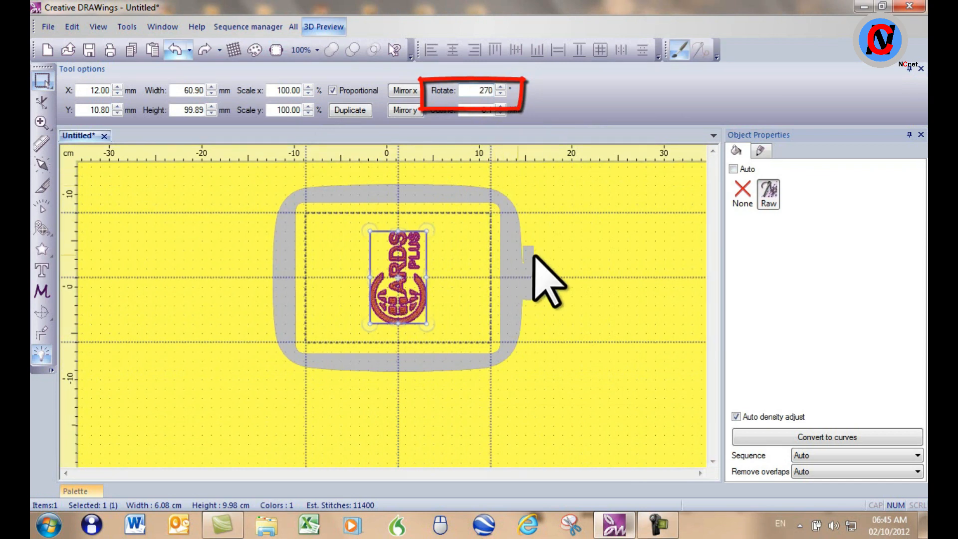
{"action": "left_click", "coordinate": [574, 254]}
- Select the imported logo and examine the stitch edges and outlines of the ARDS lettering up close, especially the letter R
{"action": "scroll", "coordinate": [399, 299], "scroll_direction": "up", "scroll_amount": 5}
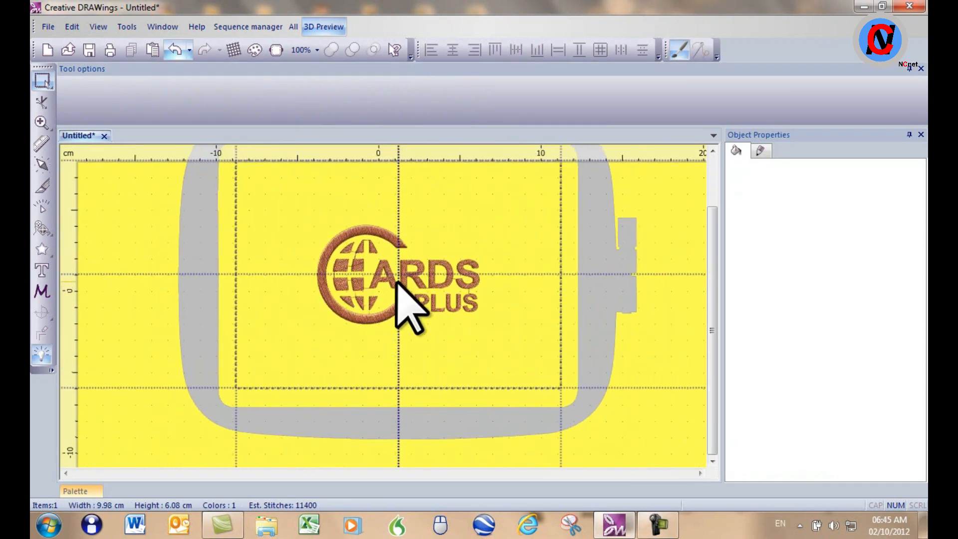
{"action": "scroll", "coordinate": [399, 280], "scroll_direction": "up", "scroll_amount": 5}
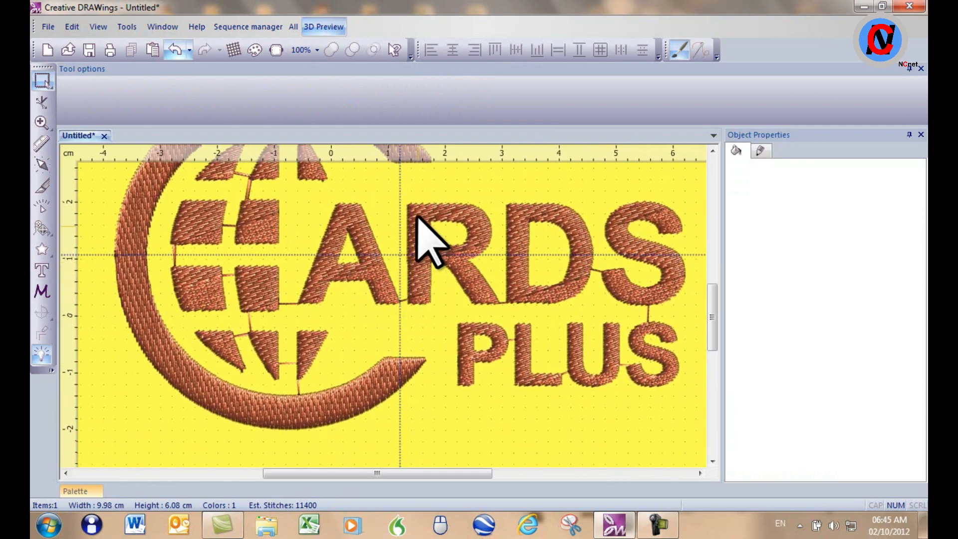
{"action": "left_click", "coordinate": [418, 234]}
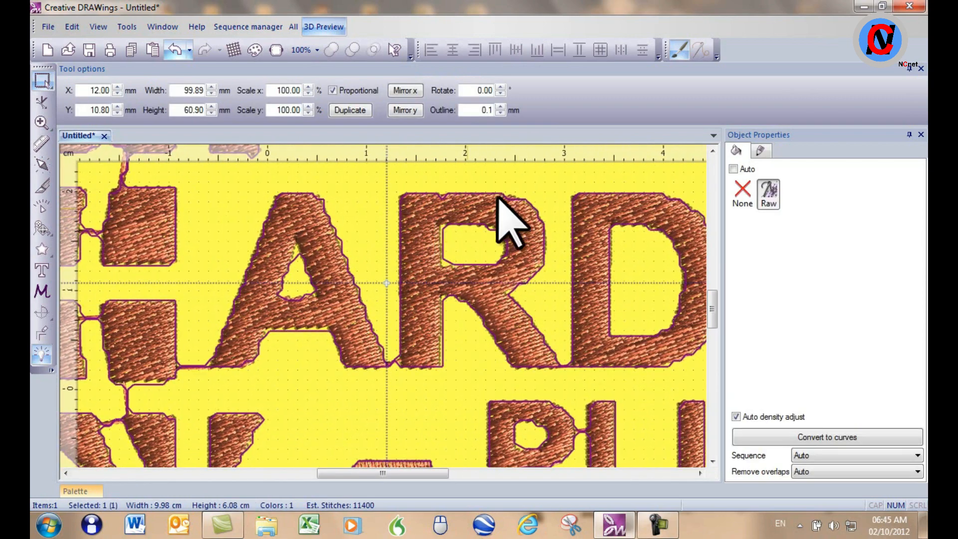
{"action": "scroll", "coordinate": [497, 197], "scroll_direction": "up", "scroll_amount": 8}
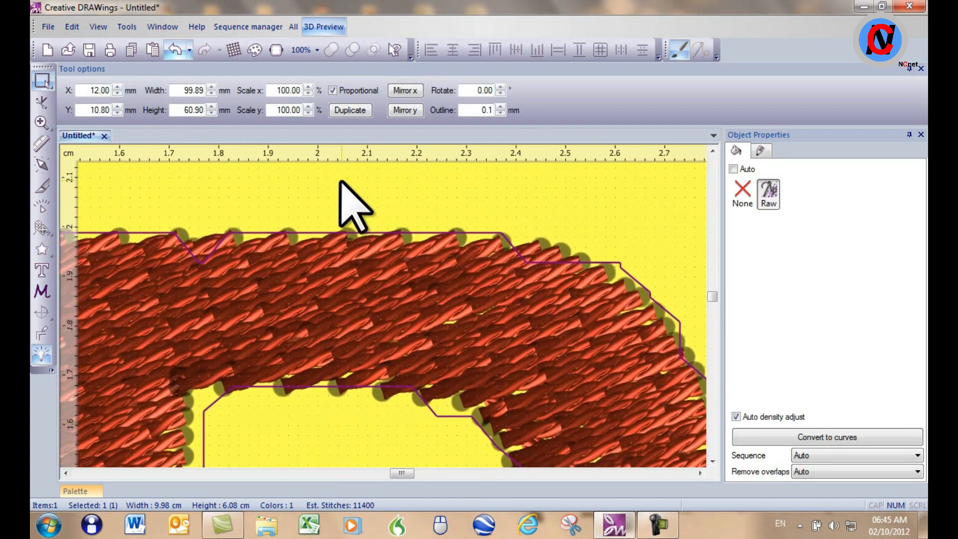
{"action": "scroll", "coordinate": [339, 181], "scroll_direction": "down", "scroll_amount": 4}
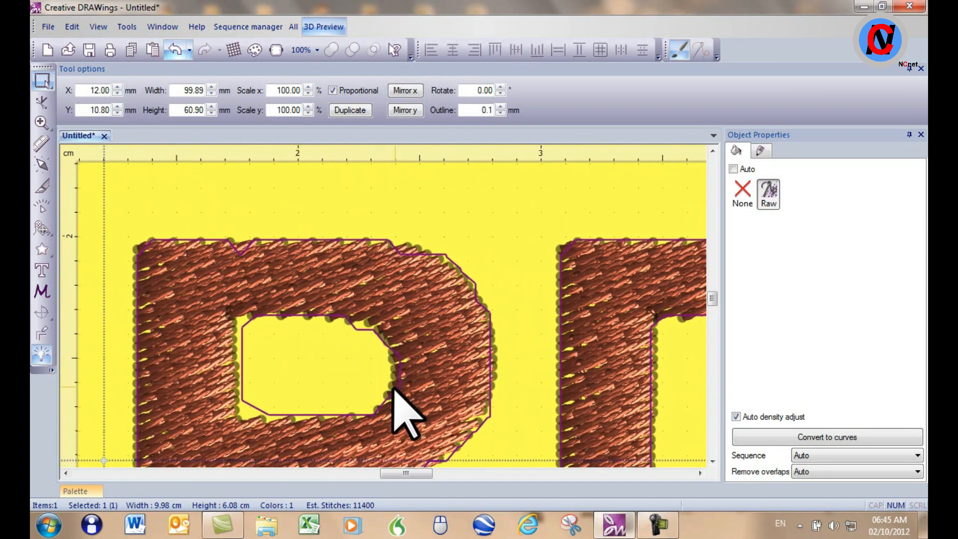
{"action": "scroll", "coordinate": [363, 231], "scroll_direction": "down", "scroll_amount": 4}
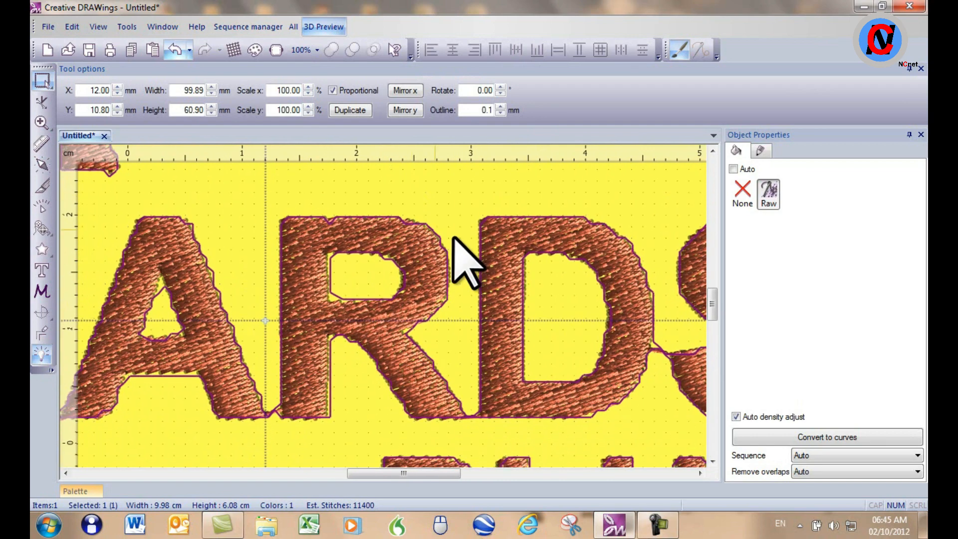
- Check the imported logo for editable nodes and examine the stitch outline around the upper end of the large C
{"action": "left_click", "coordinate": [42, 101]}
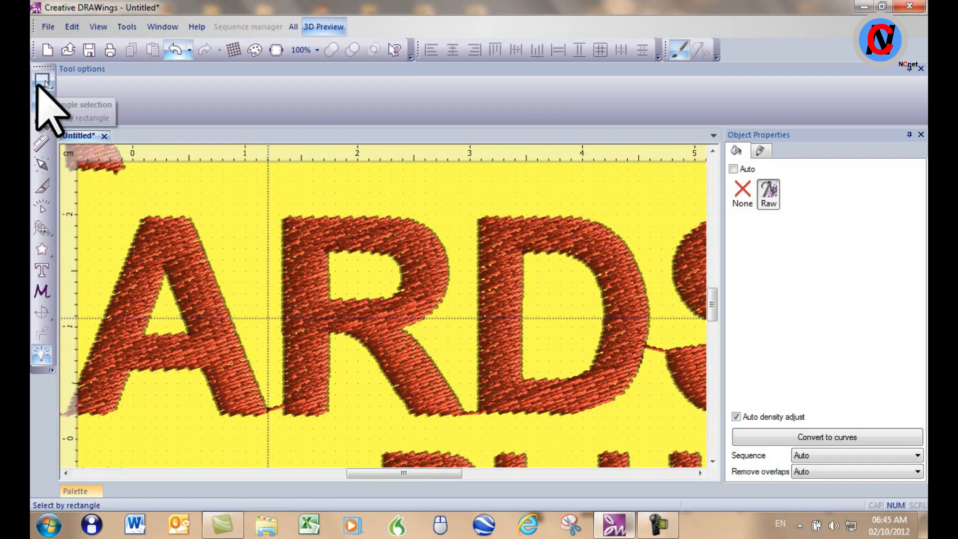
{"action": "left_click", "coordinate": [42, 80]}
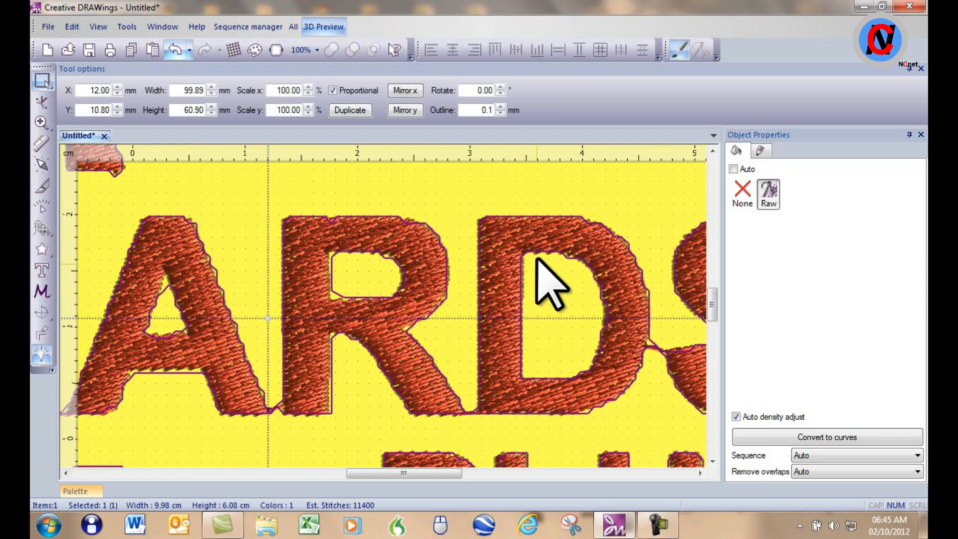
{"action": "scroll", "coordinate": [541, 242], "scroll_direction": "down", "scroll_amount": 5}
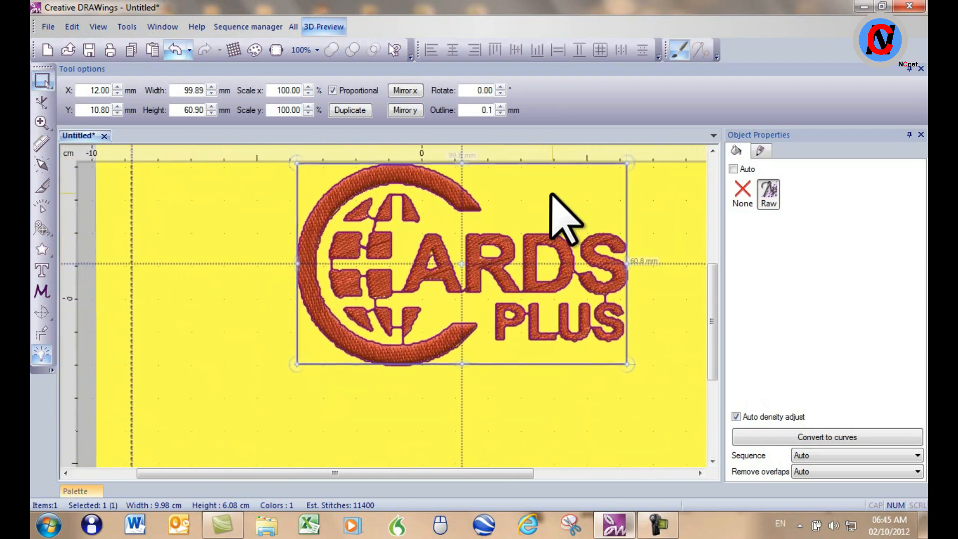
{"action": "left_click", "coordinate": [551, 195]}
{"action": "scroll", "coordinate": [504, 171], "scroll_direction": "up", "scroll_amount": 3}
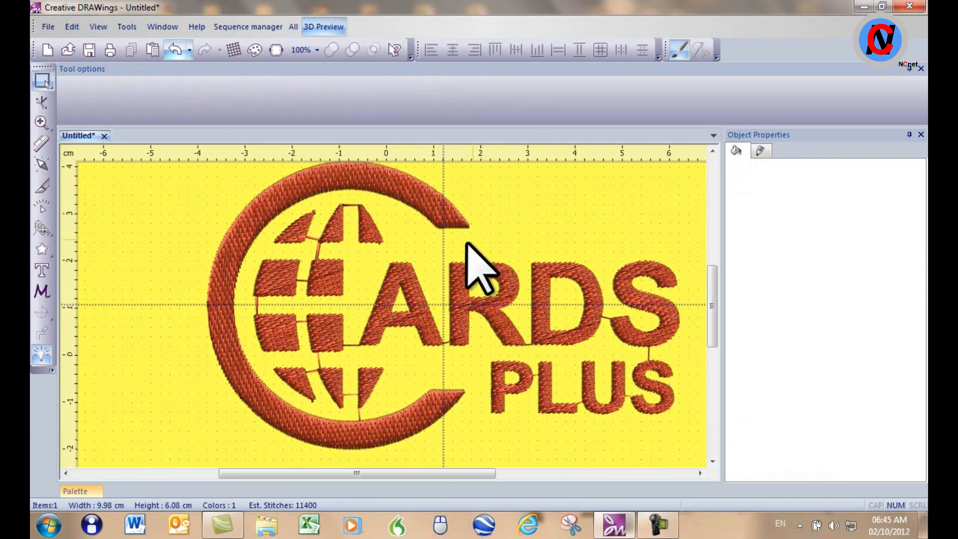
{"action": "left_click", "coordinate": [419, 197]}
{"action": "scroll", "coordinate": [419, 198], "scroll_direction": "up", "scroll_amount": 5}
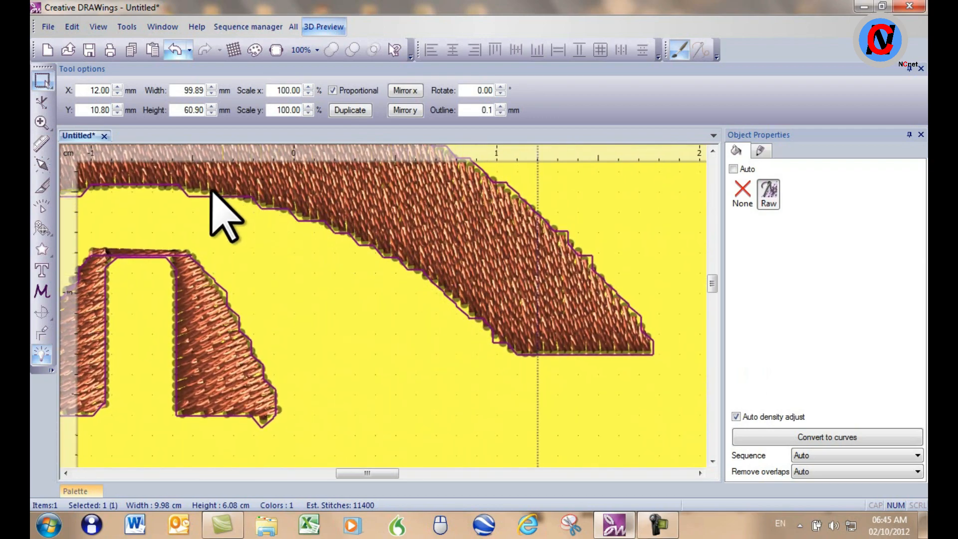
{"action": "scroll", "coordinate": [441, 218], "scroll_direction": "down", "scroll_amount": 6}
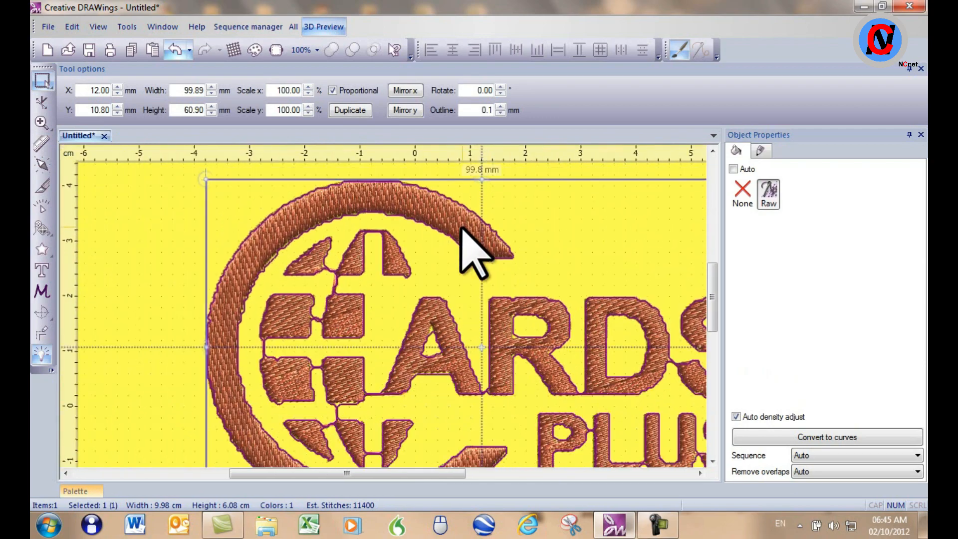
- Open the design file Cards.Draw from the Draw folder on the C: drive
{"action": "left_click", "coordinate": [49, 28]}
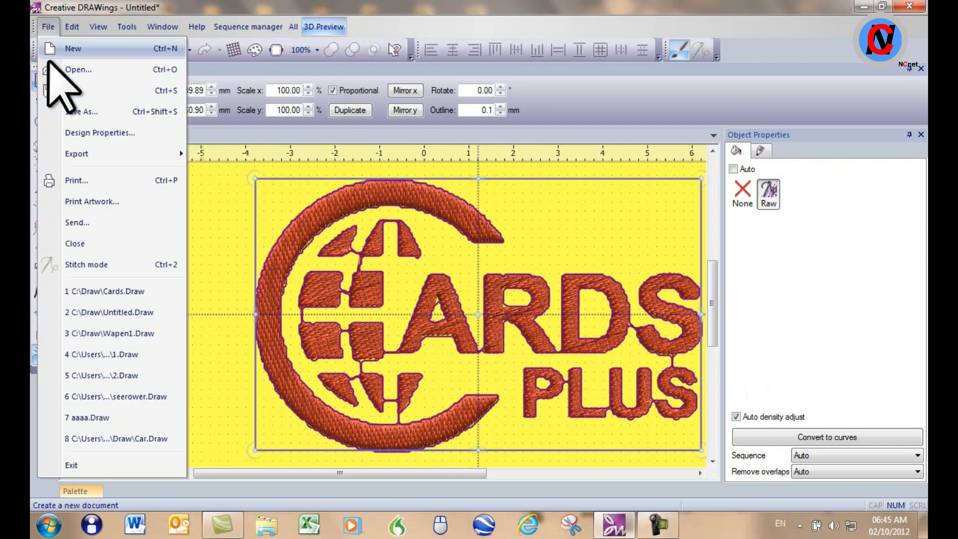
{"action": "left_click", "coordinate": [69, 70]}
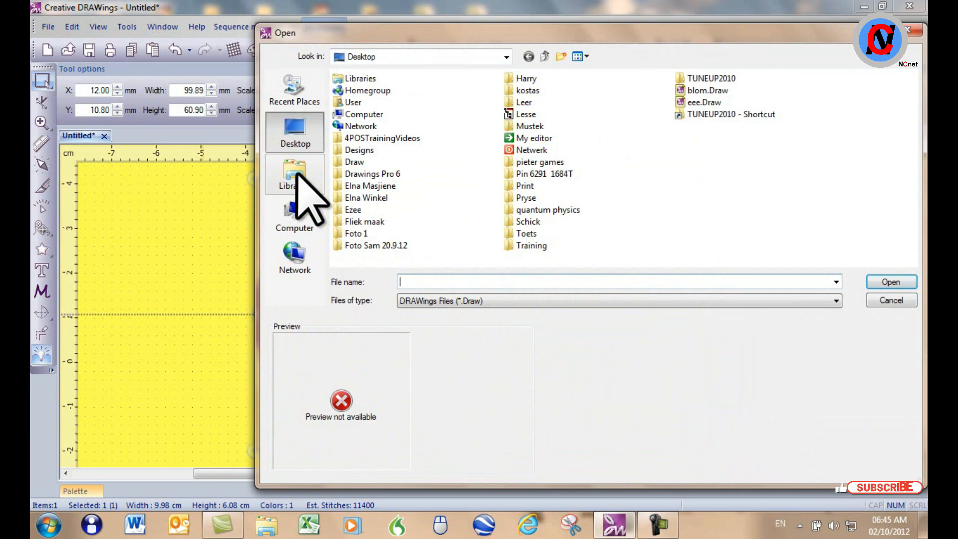
{"action": "left_click", "coordinate": [295, 209]}
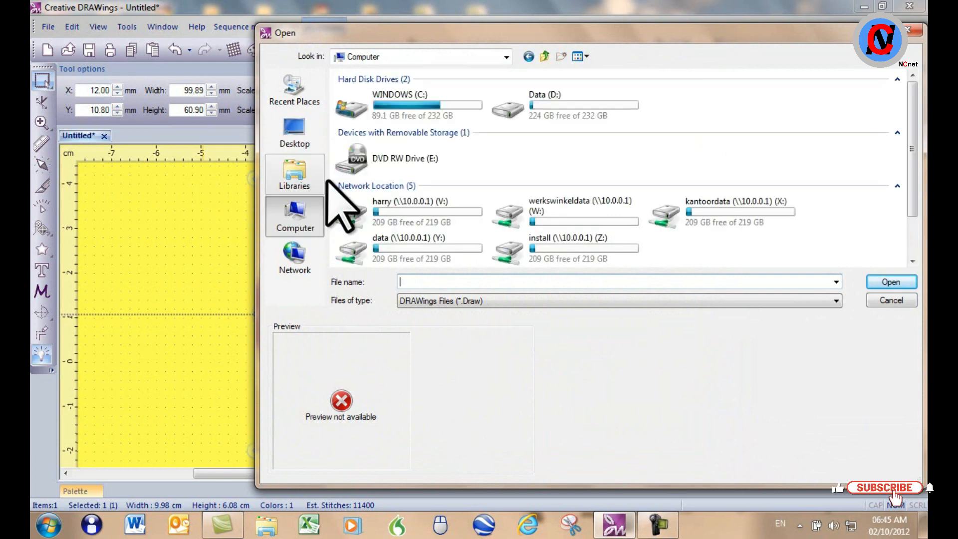
{"action": "double_click", "coordinate": [388, 117]}
{"action": "double_click", "coordinate": [352, 199]}
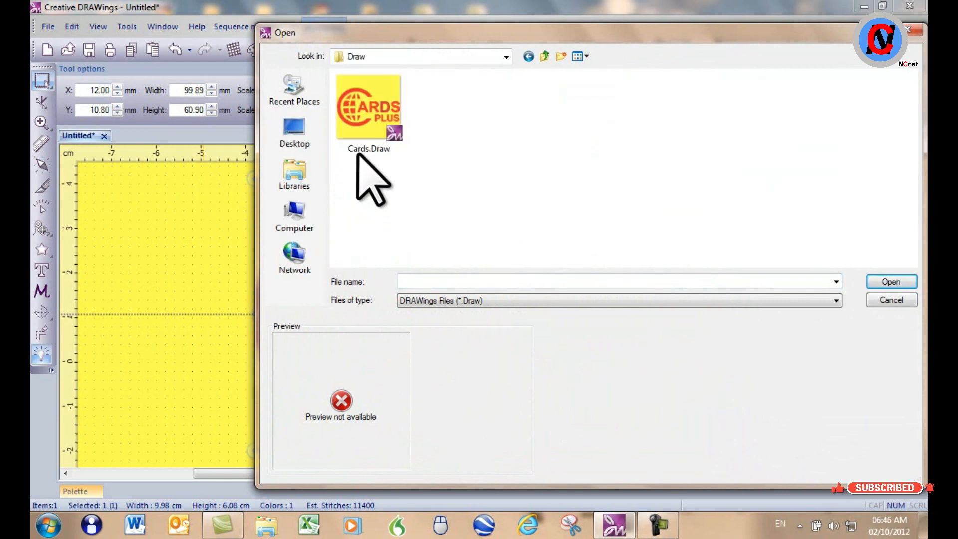
{"action": "left_click", "coordinate": [363, 107]}
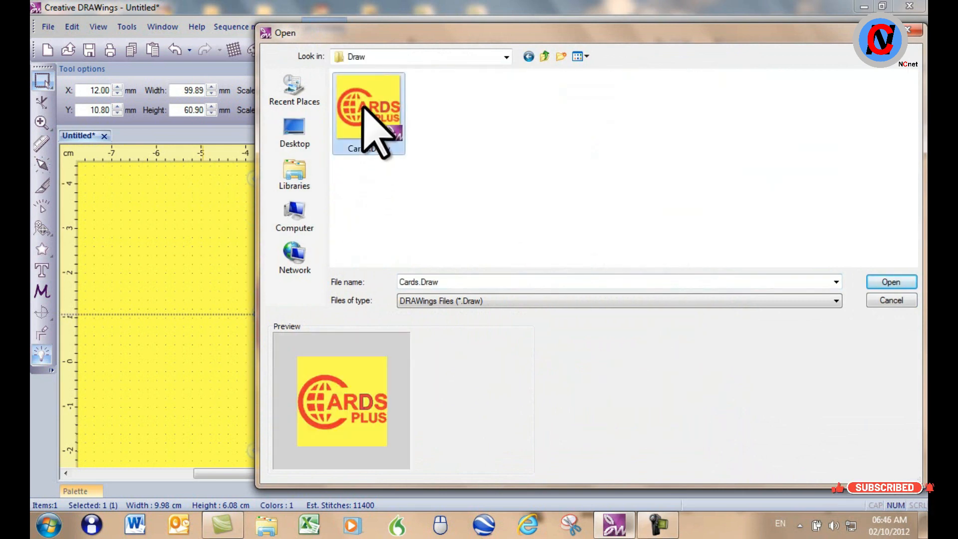
{"action": "left_click", "coordinate": [878, 283]}
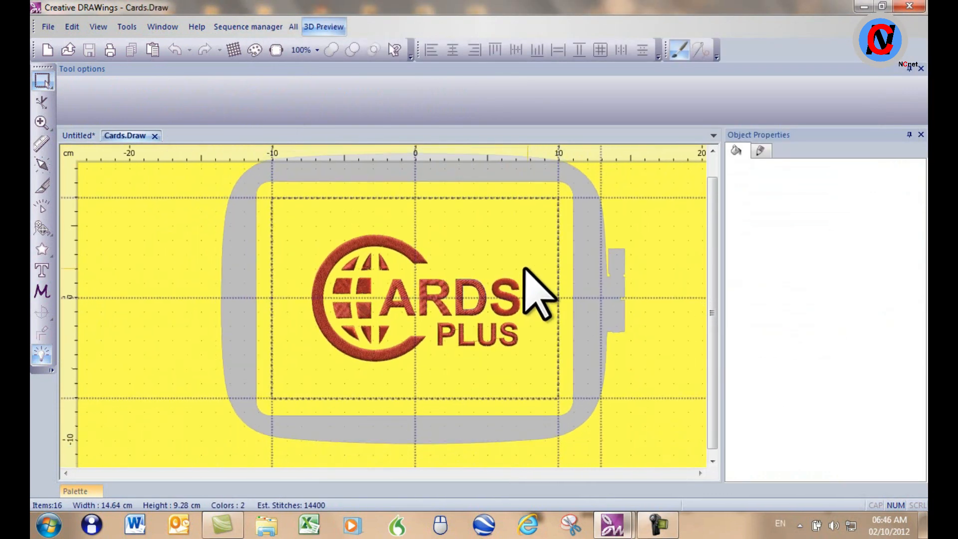
- Reshape the letter R in Cards.Draw by pulling a node on its upper edge upward, making the letter about 29 mm high
{"action": "scroll", "coordinate": [412, 303], "scroll_direction": "up", "scroll_amount": 10}
{"action": "scroll", "coordinate": [453, 188], "scroll_direction": "down", "scroll_amount": 7}
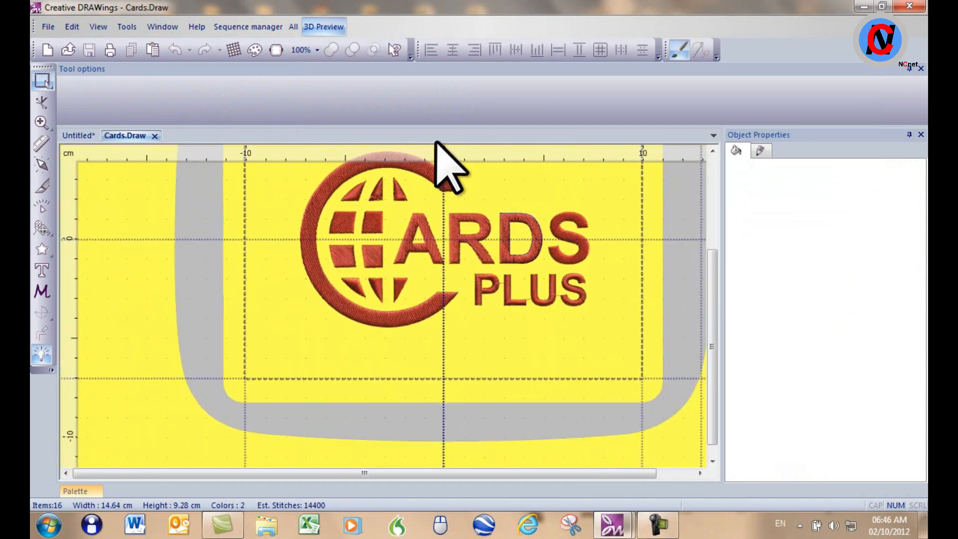
{"action": "scroll", "coordinate": [475, 231], "scroll_direction": "up", "scroll_amount": 5}
{"action": "left_click", "coordinate": [534, 332]}
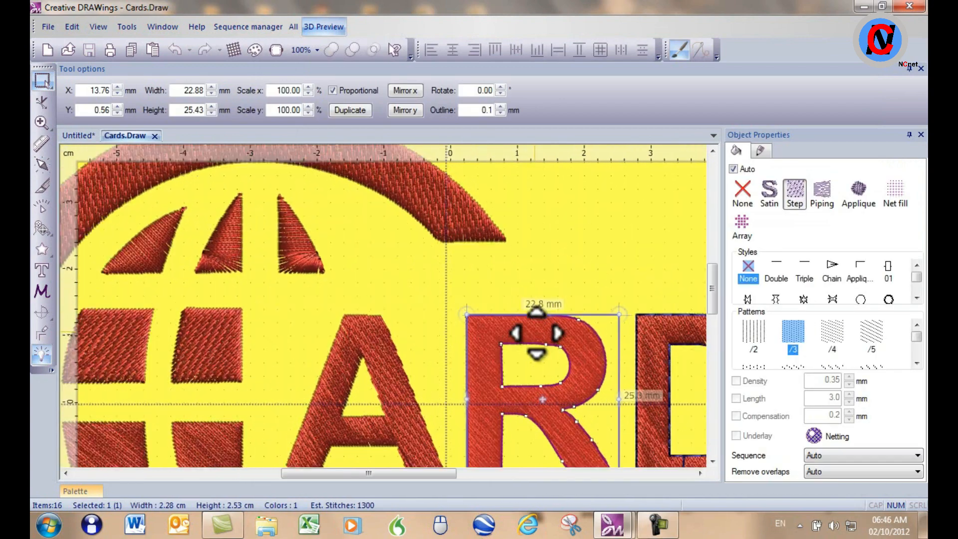
{"action": "scroll", "coordinate": [534, 331], "scroll_direction": "up", "scroll_amount": 3}
{"action": "left_click", "coordinate": [42, 103]}
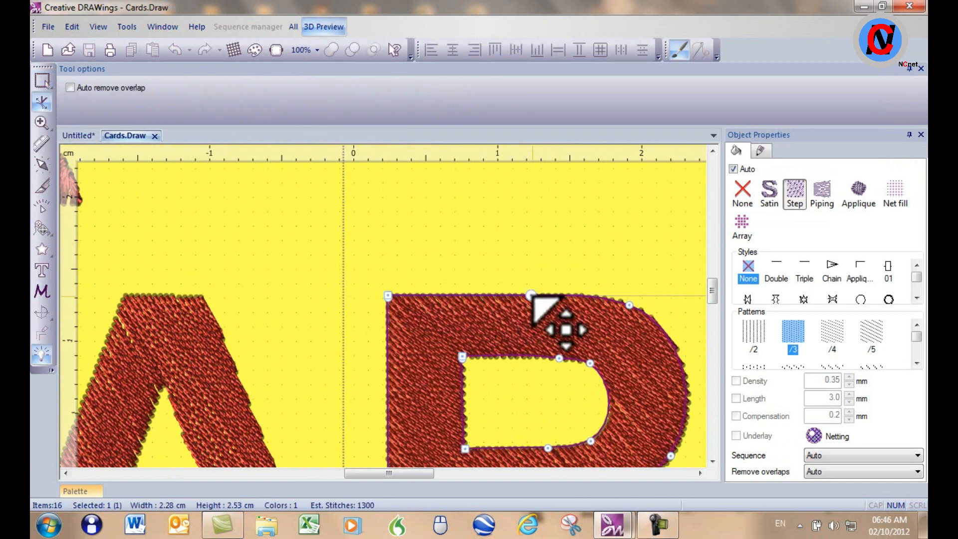
{"action": "left_click_drag", "start_coordinate": [531, 296], "coordinate": [539, 238]}
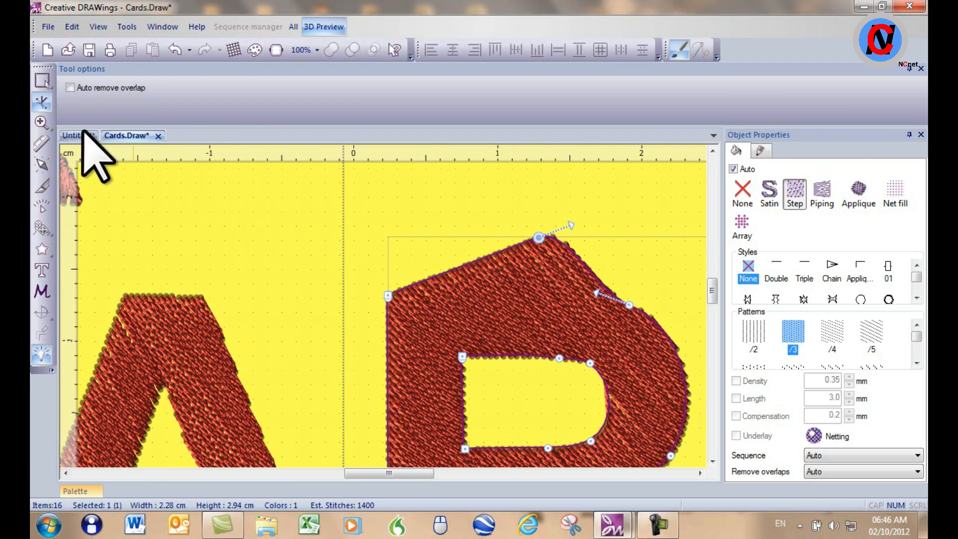
- Compare the imported stitch logo in the Untitled design with the node-edited letter R in Cards.Draw
{"action": "left_click", "coordinate": [83, 135]}
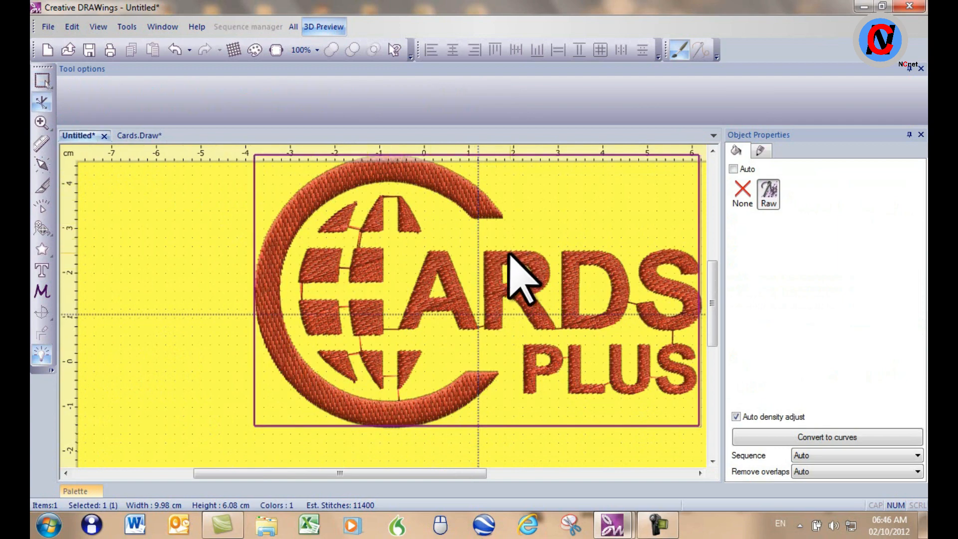
{"action": "left_click", "coordinate": [544, 236]}
{"action": "scroll", "coordinate": [545, 236], "scroll_direction": "down", "scroll_amount": 4}
{"action": "scroll", "coordinate": [659, 213], "scroll_direction": "up", "scroll_amount": 3}
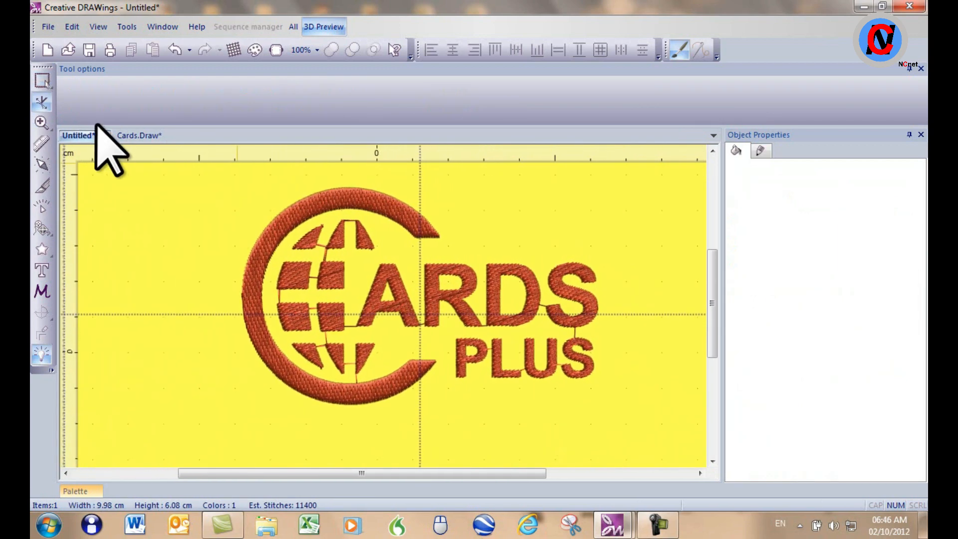
{"action": "left_click", "coordinate": [138, 135]}
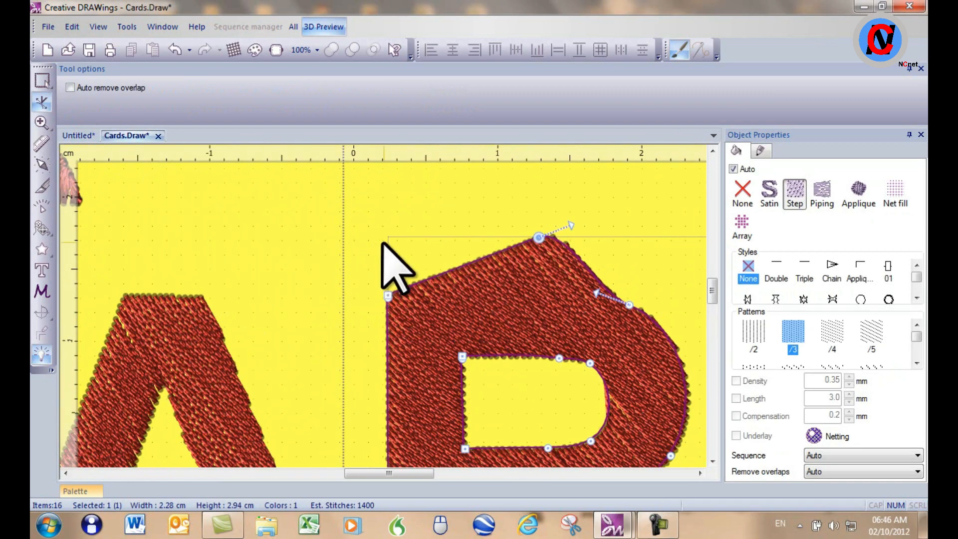
{"action": "scroll", "coordinate": [385, 263], "scroll_direction": "down", "scroll_amount": 4}
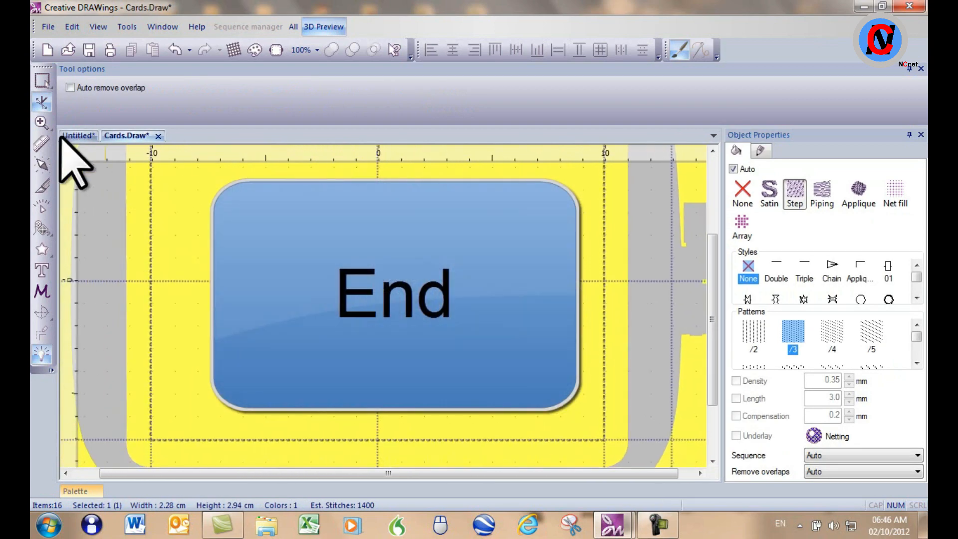
{"action": "left_click", "coordinate": [70, 135]}
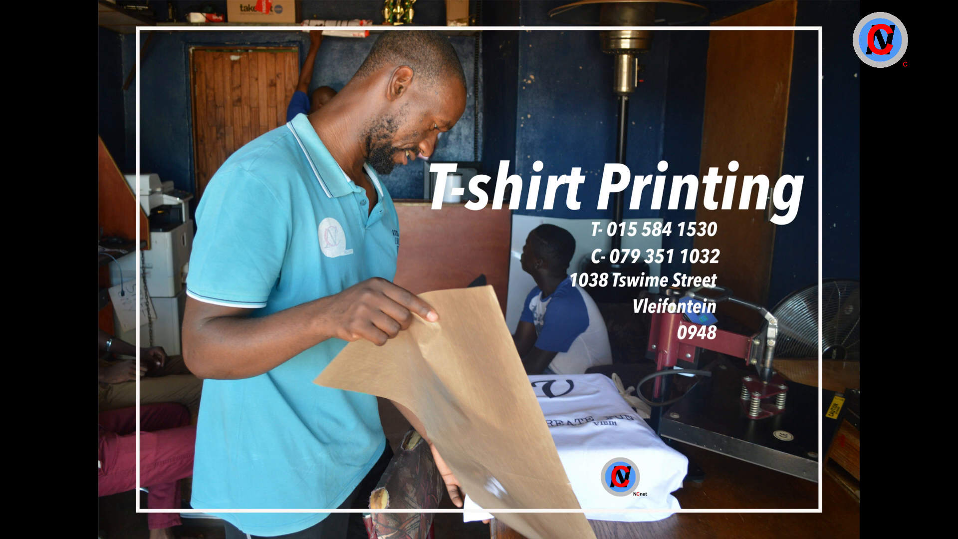